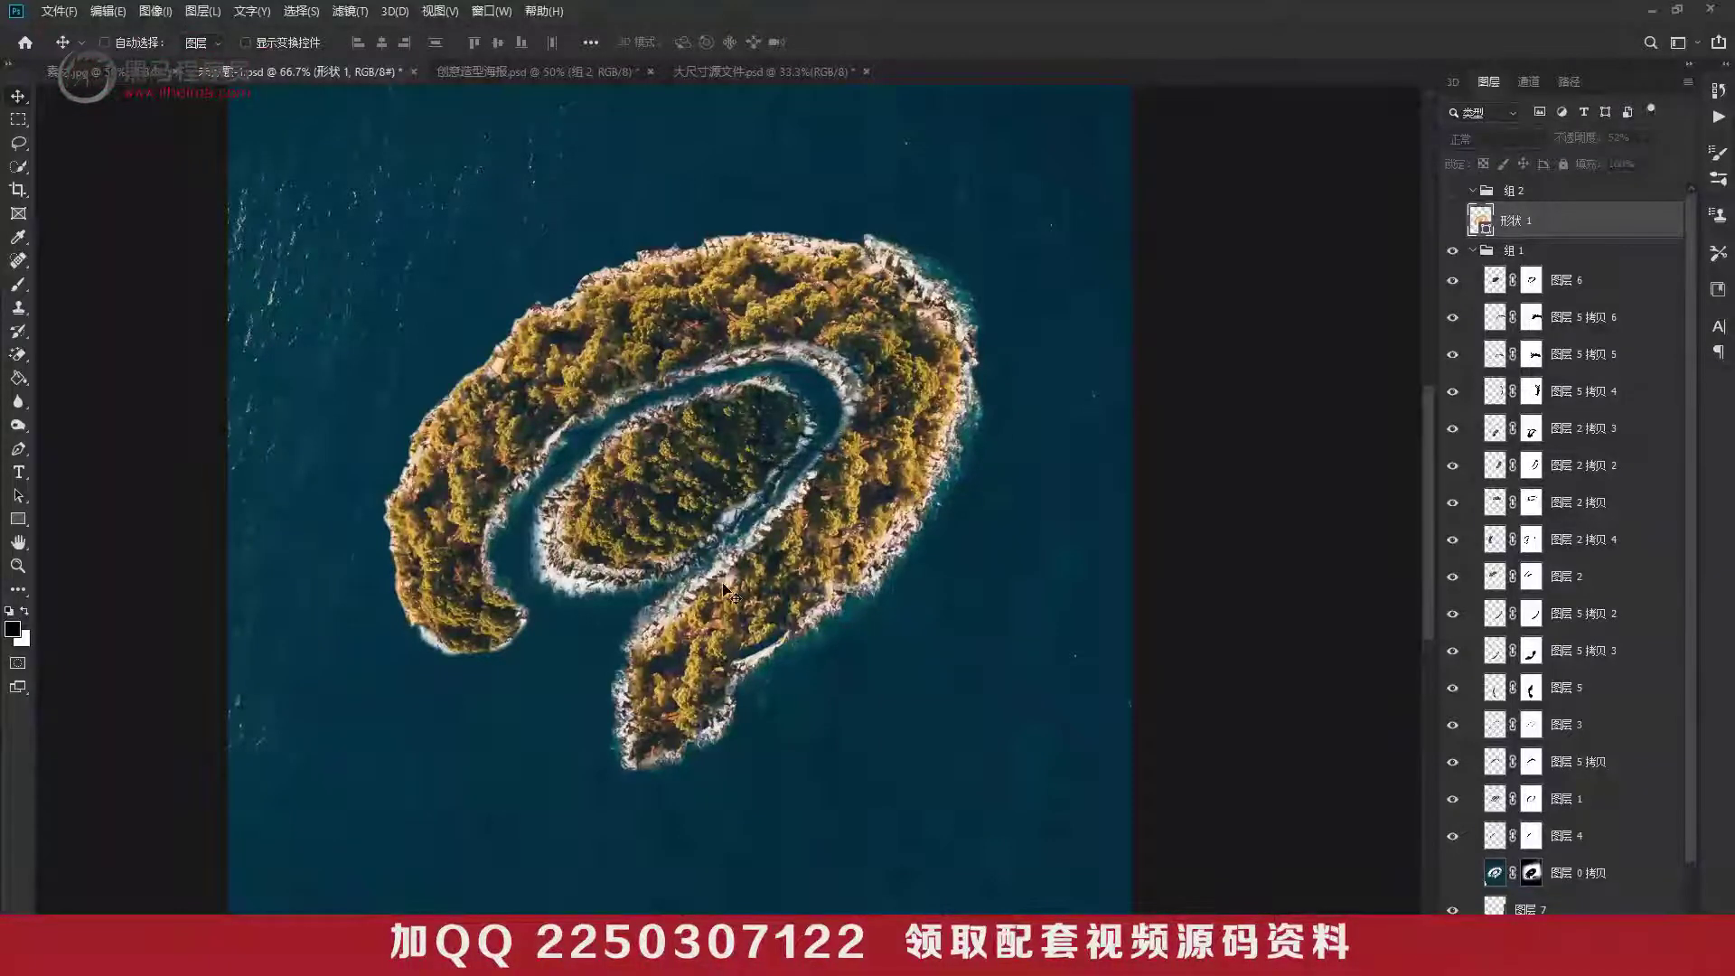
Nudge layer 图层 5 拷贝 about 15 px down and pan to check it.
scroll(728, 594, up, 1)
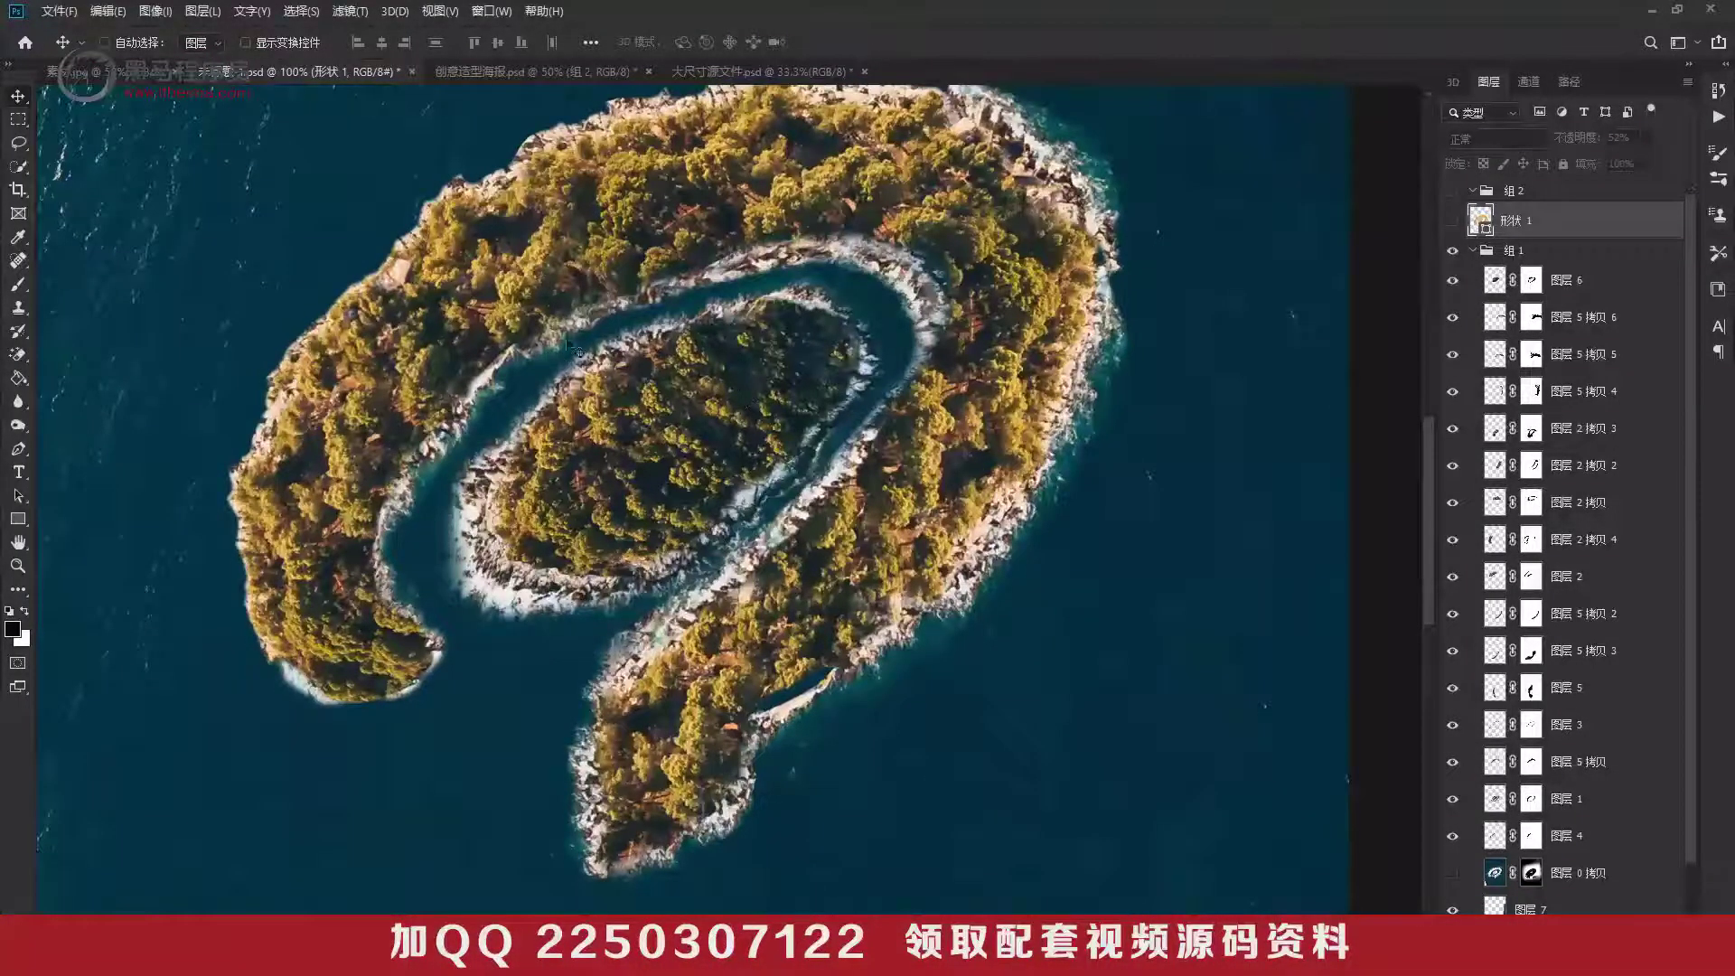
mouse_move(655, 313)
mouse_down()
mouse_move(636, 344)
mouse_move(636, 317)
mouse_up()
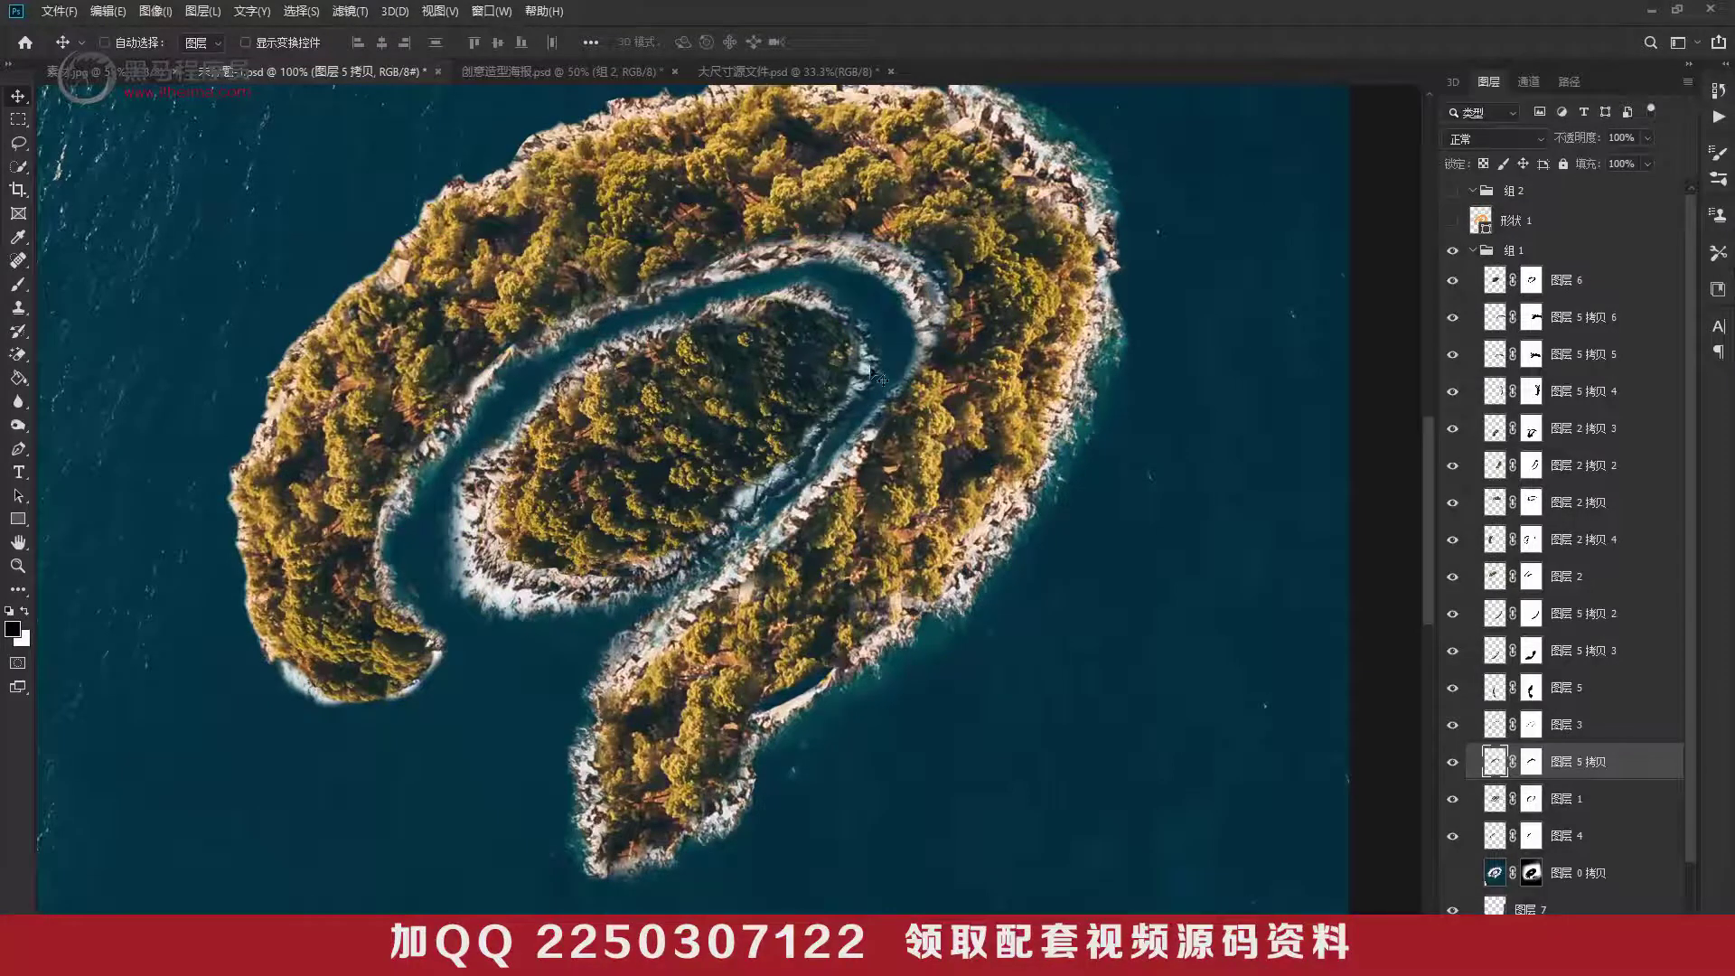
drag(899, 330, 826, 463)
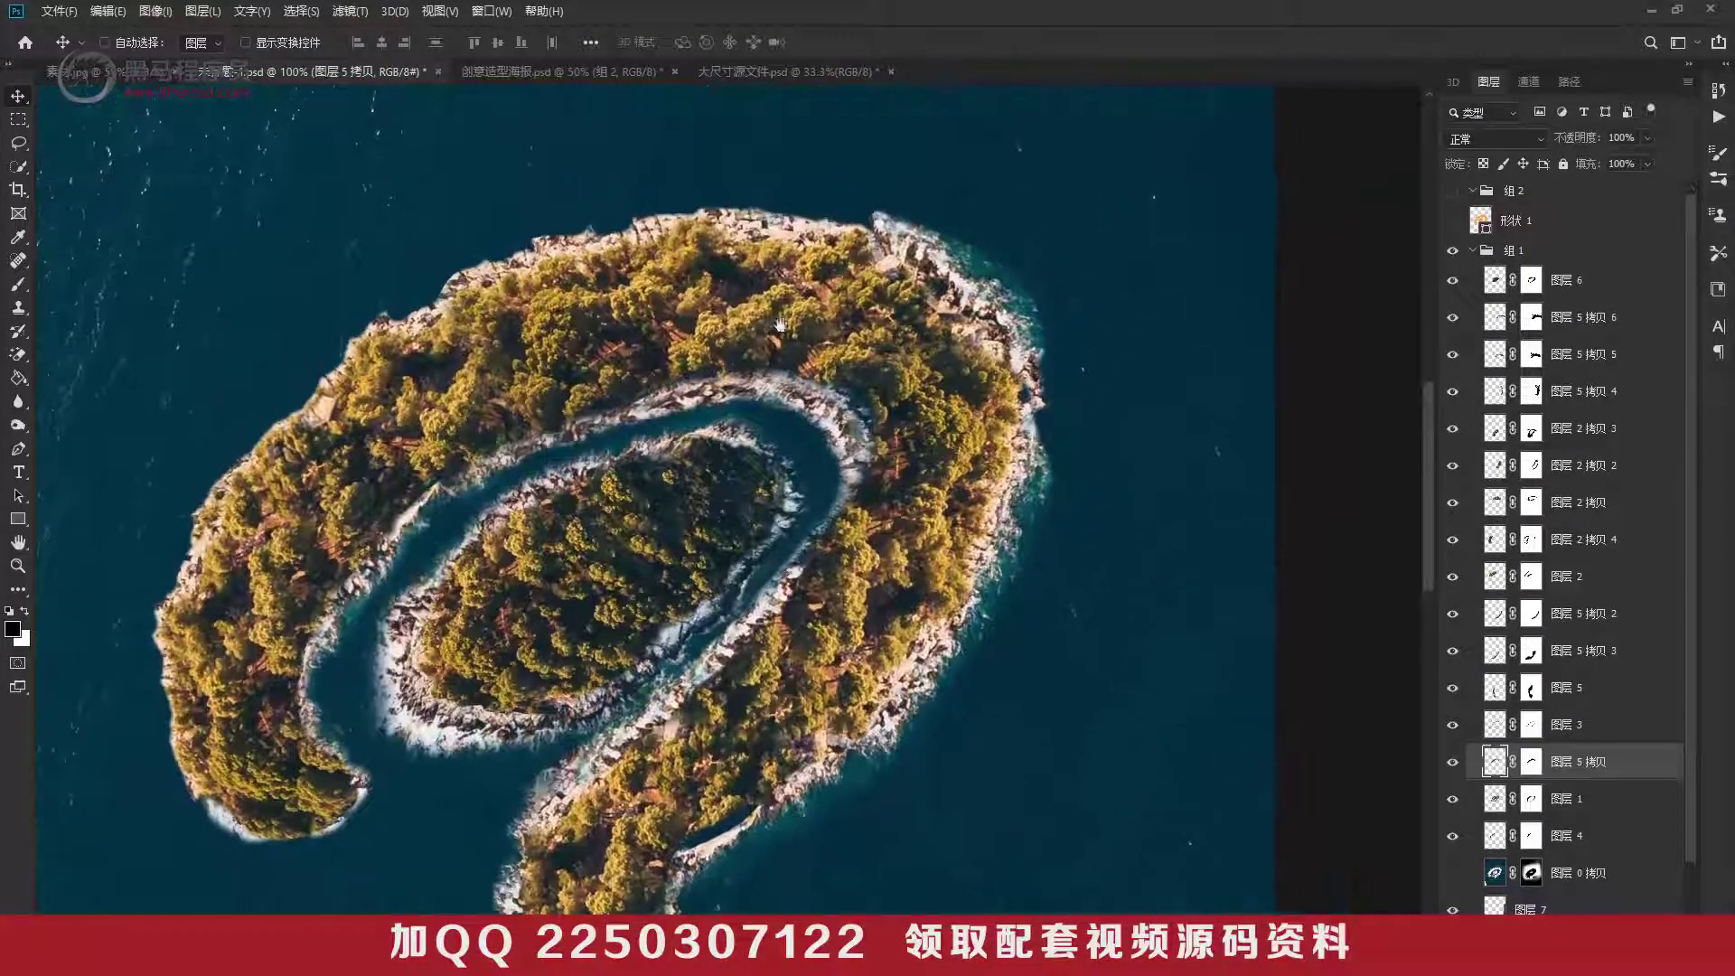
drag(953, 621, 888, 518)
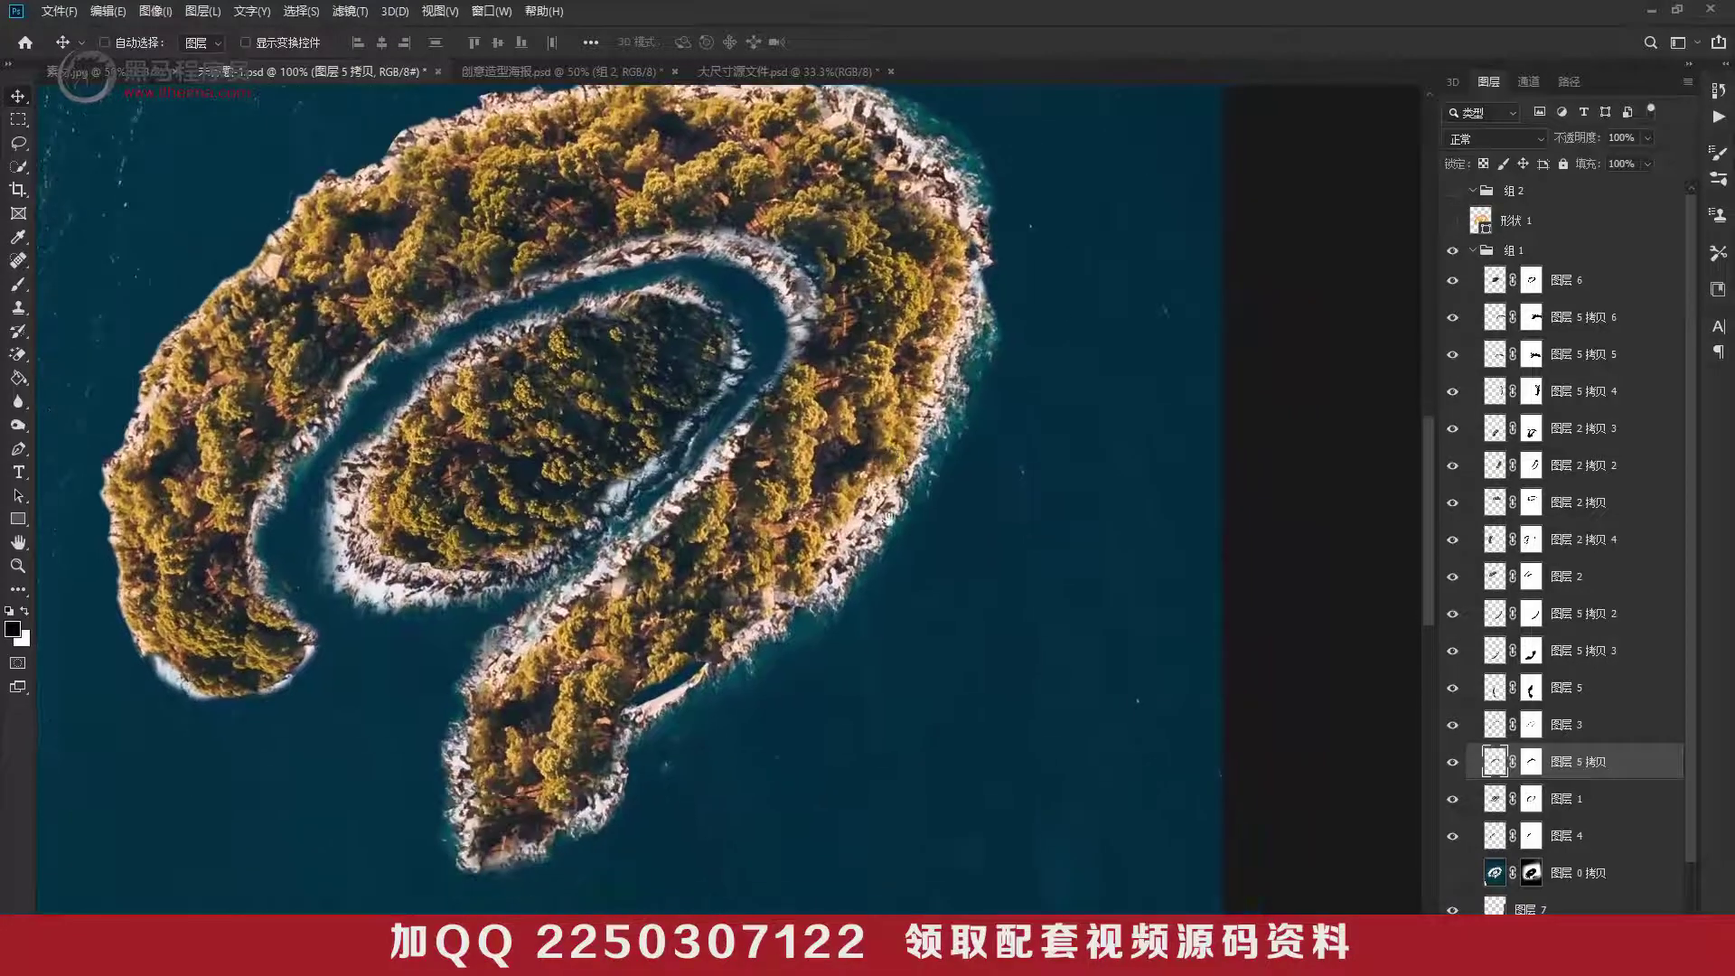
Pan and zoom around the island to inspect the whole 9 shape.
drag(794, 644, 659, 619)
drag(816, 371, 790, 397)
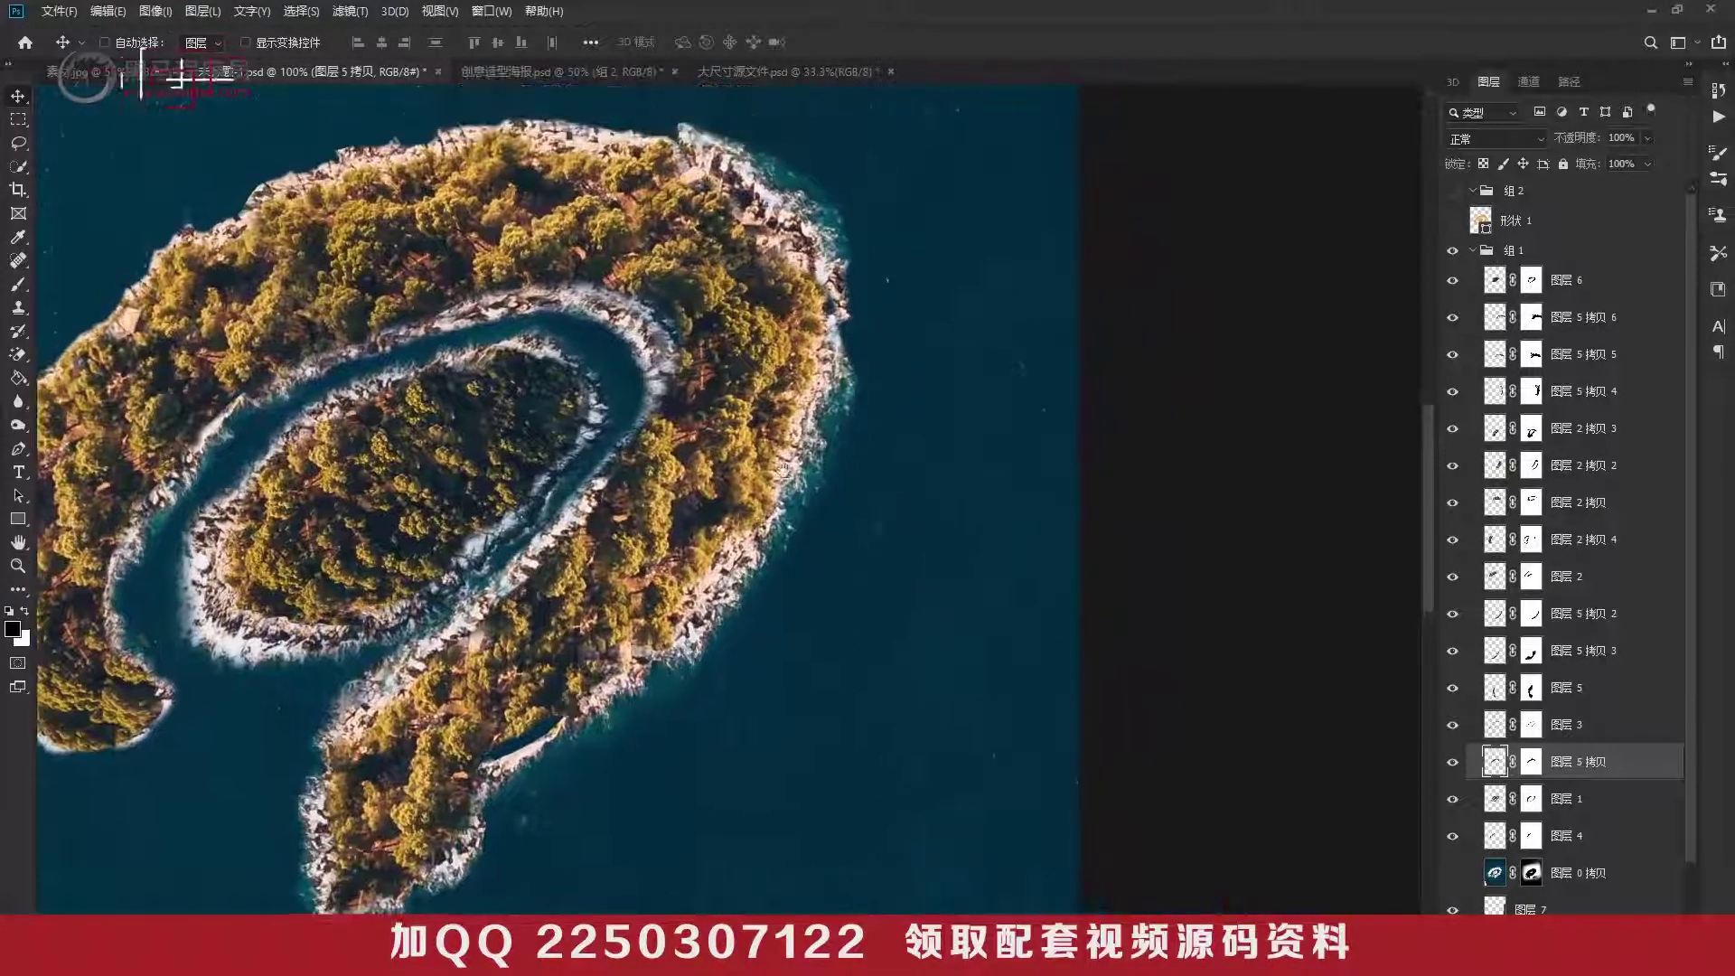
scroll(864, 375, up, 3)
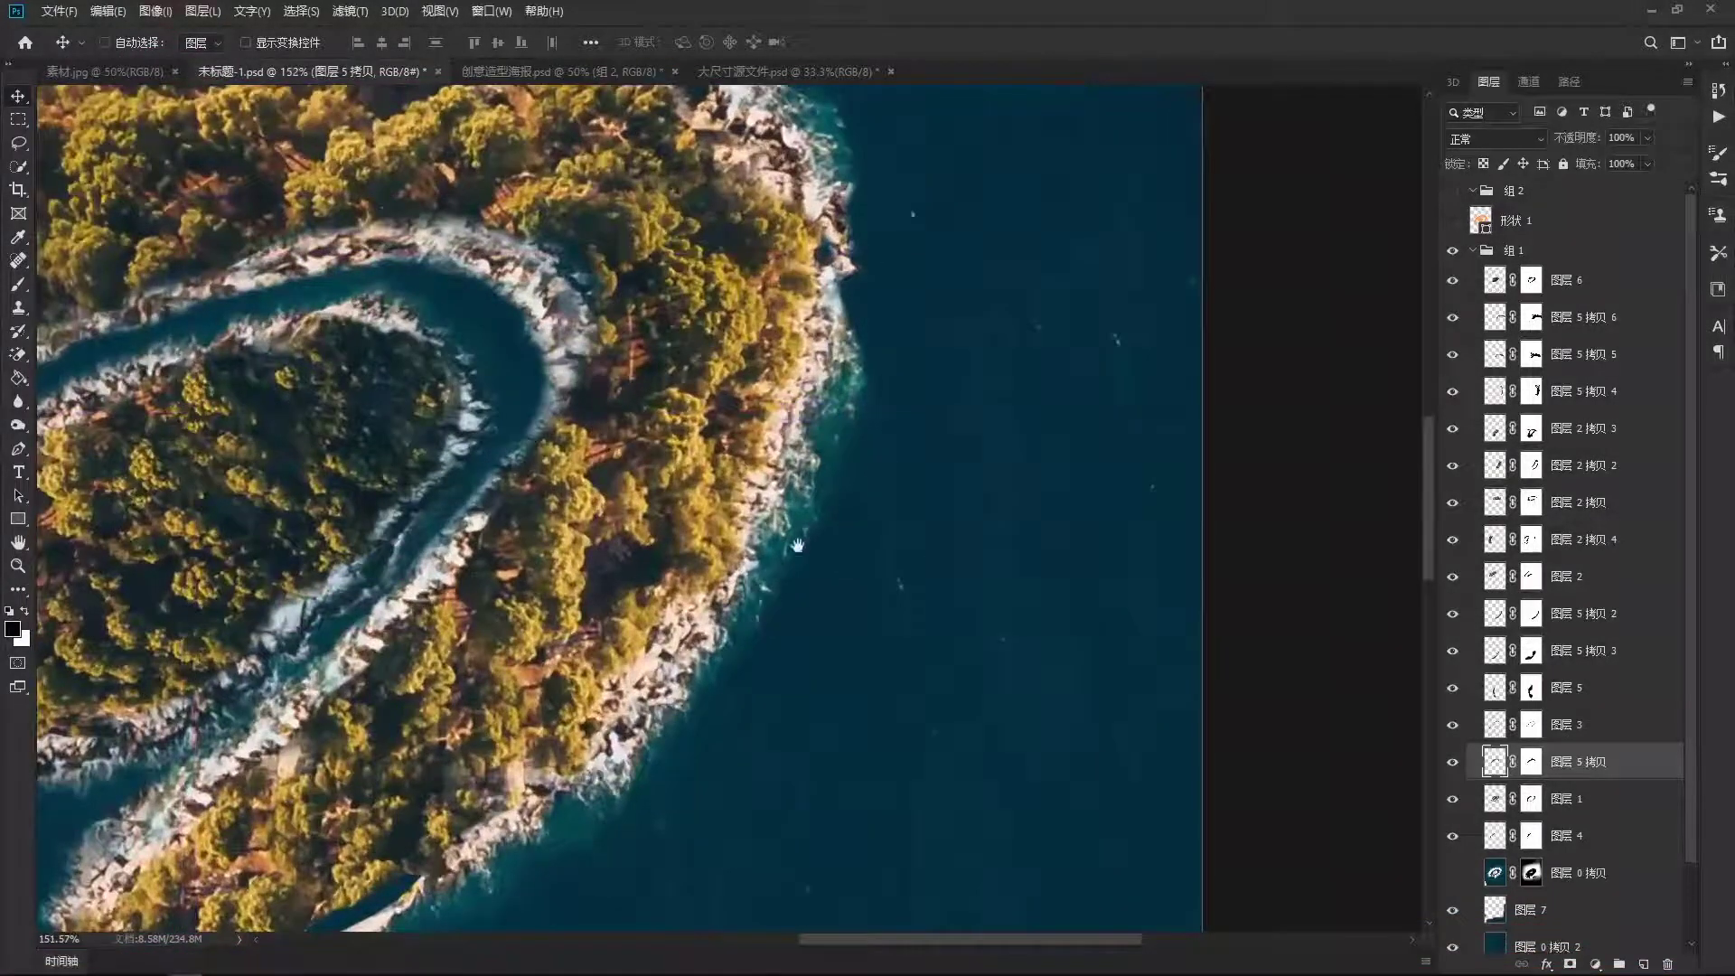
scroll(920, 411, up, 1)
scroll(920, 411, down, 2)
scroll(867, 461, down, 2)
scroll(813, 506, down, 2)
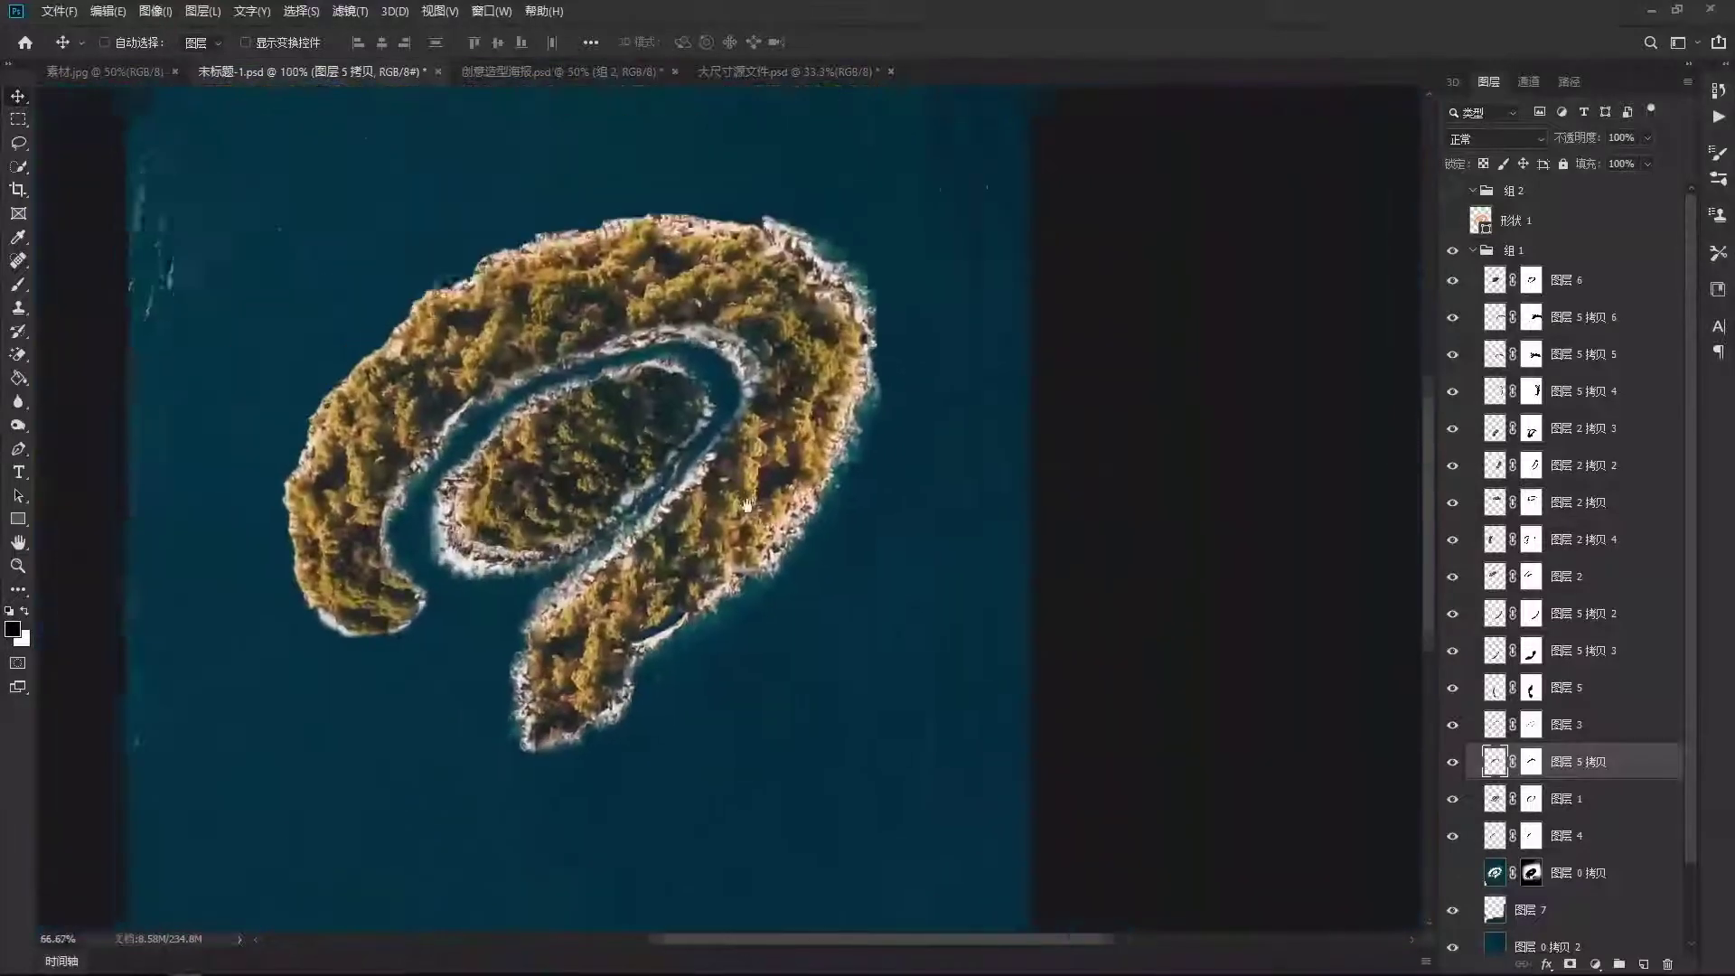
scroll(772, 548, down, 2)
drag(772, 548, 770, 503)
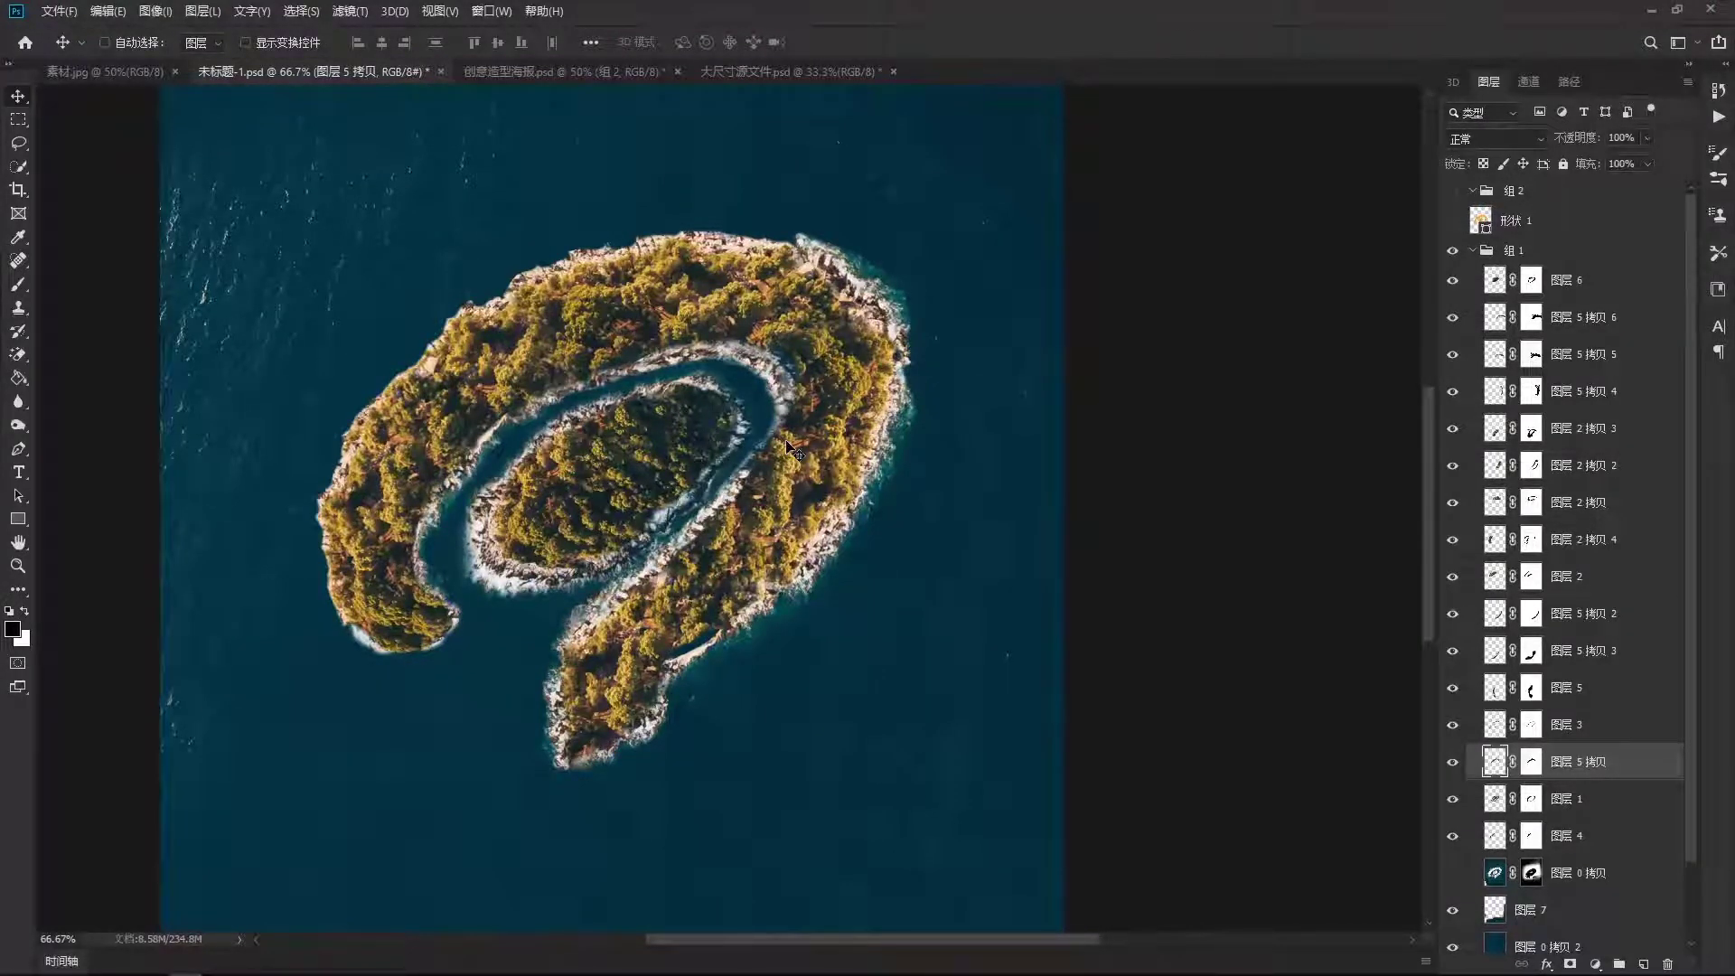
Duplicate the original island photo 图层 0 and move the copy to the top of the layers.
click(1473, 250)
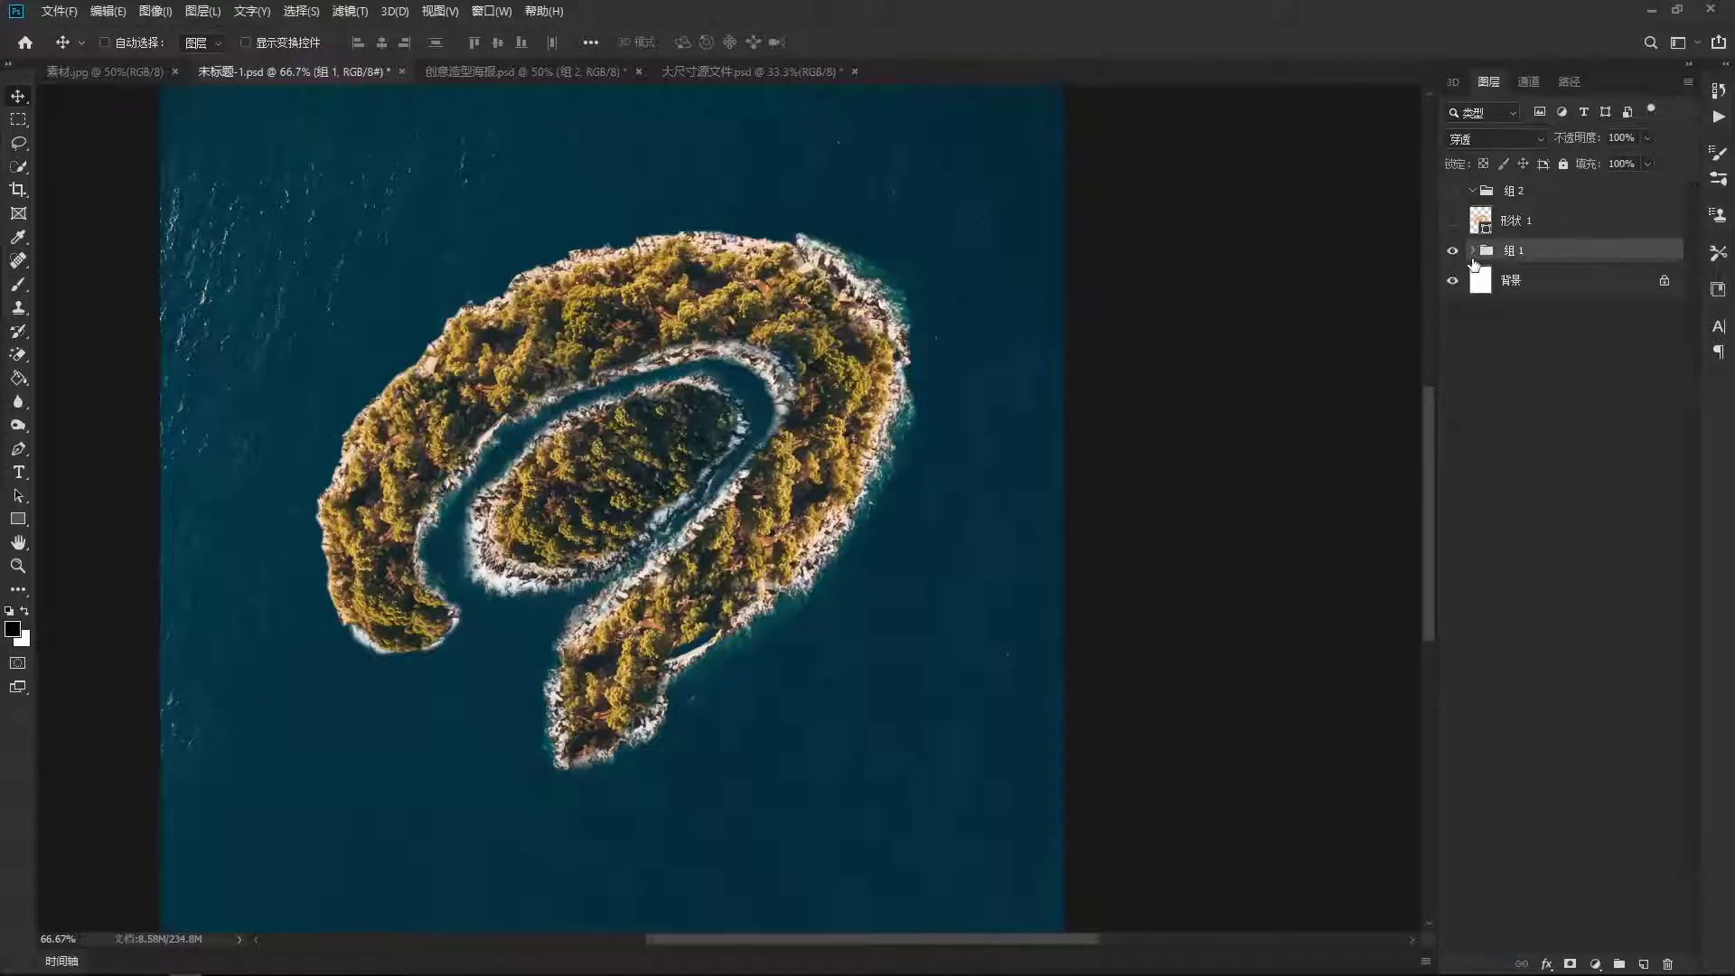
click(1473, 252)
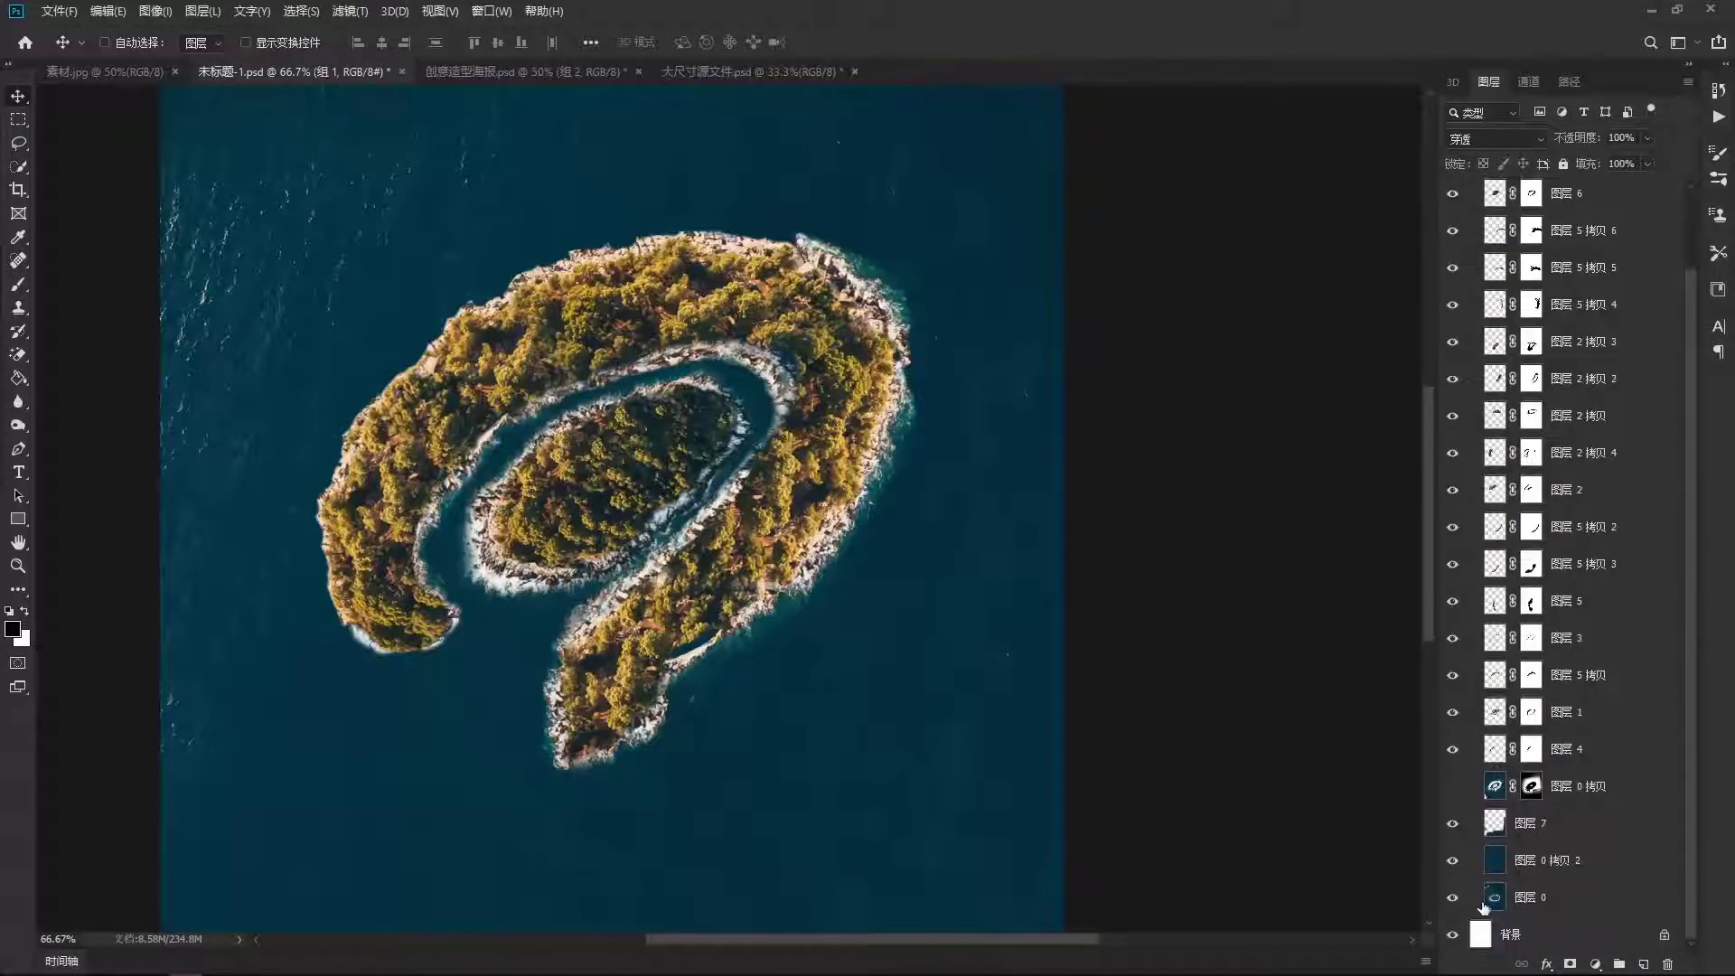
click(1536, 899)
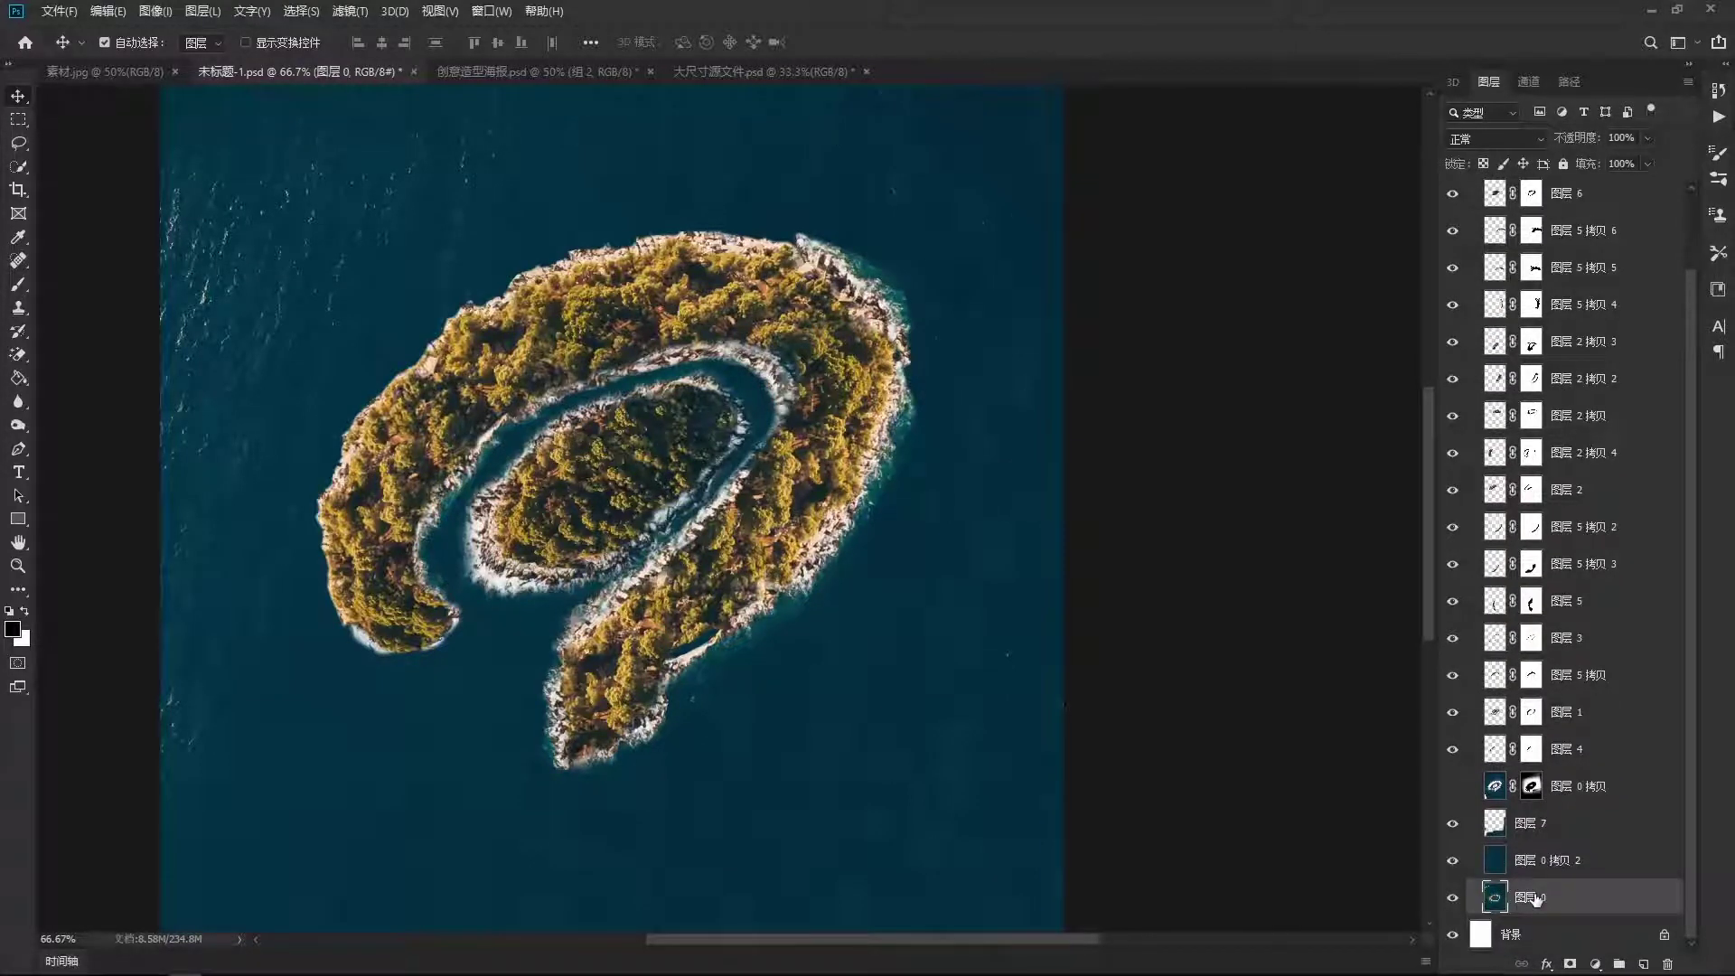
key(ctrl+j)
mouse_move(1536, 899)
mouse_down()
mouse_move(1613, 129)
mouse_move(1535, 212)
mouse_up()
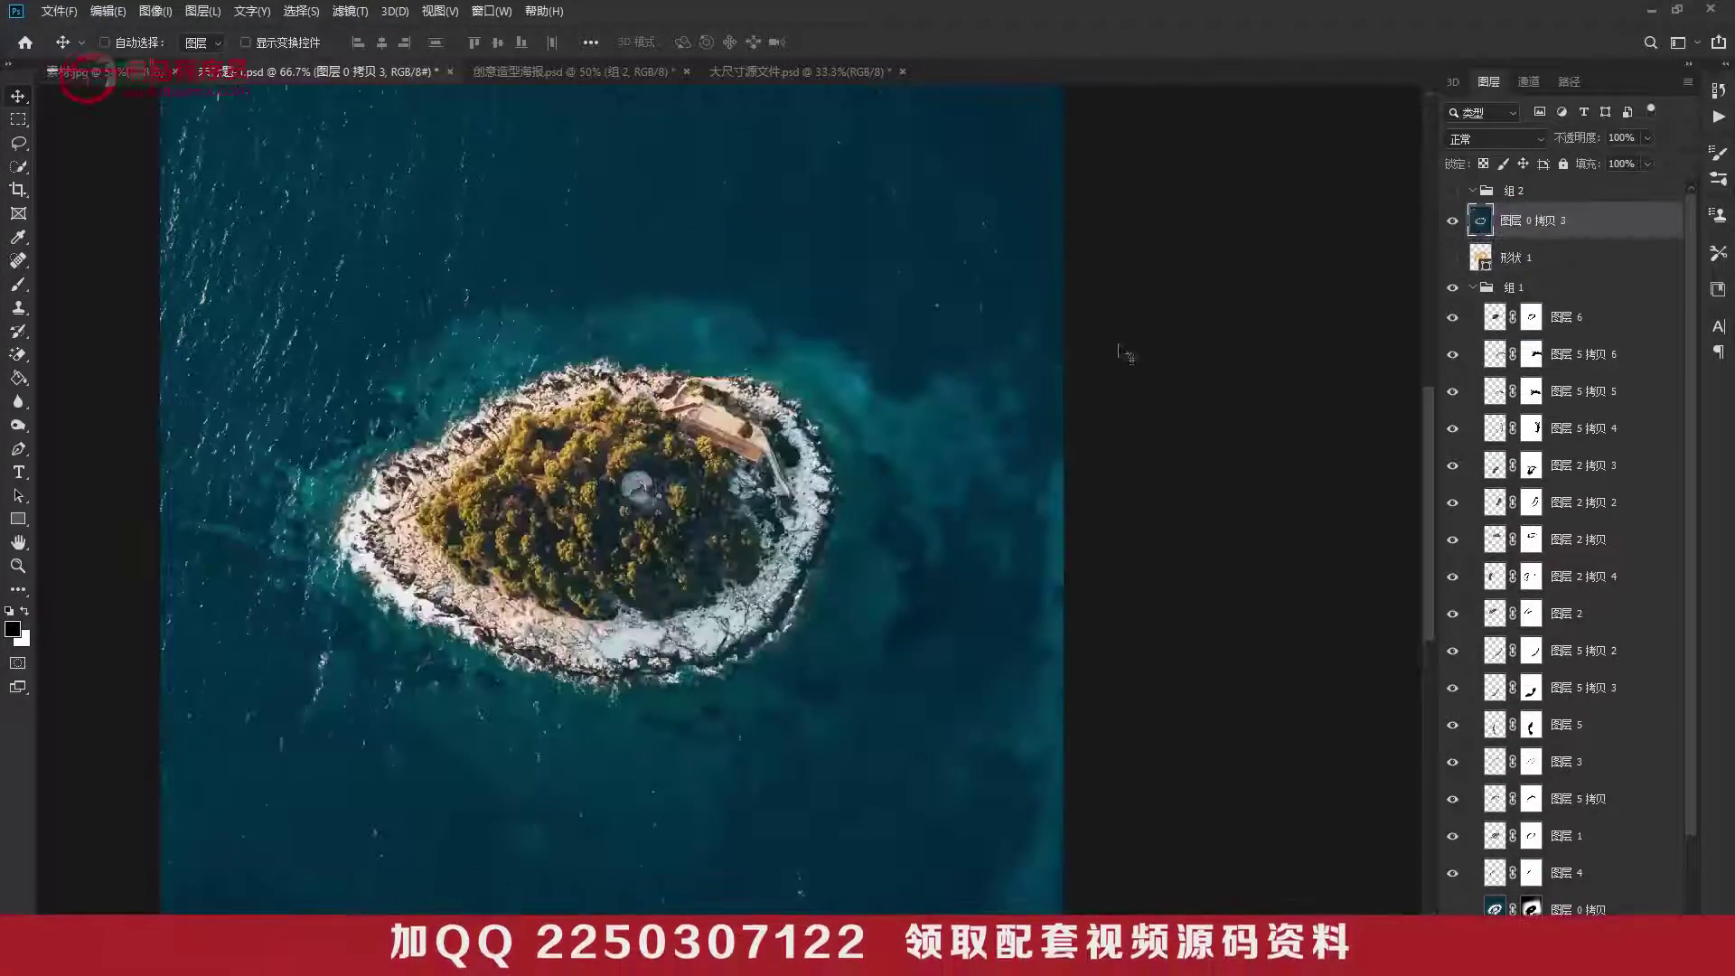
Shift the oval-island copy upward on the canvas and look over the result.
drag(714, 585, 723, 487)
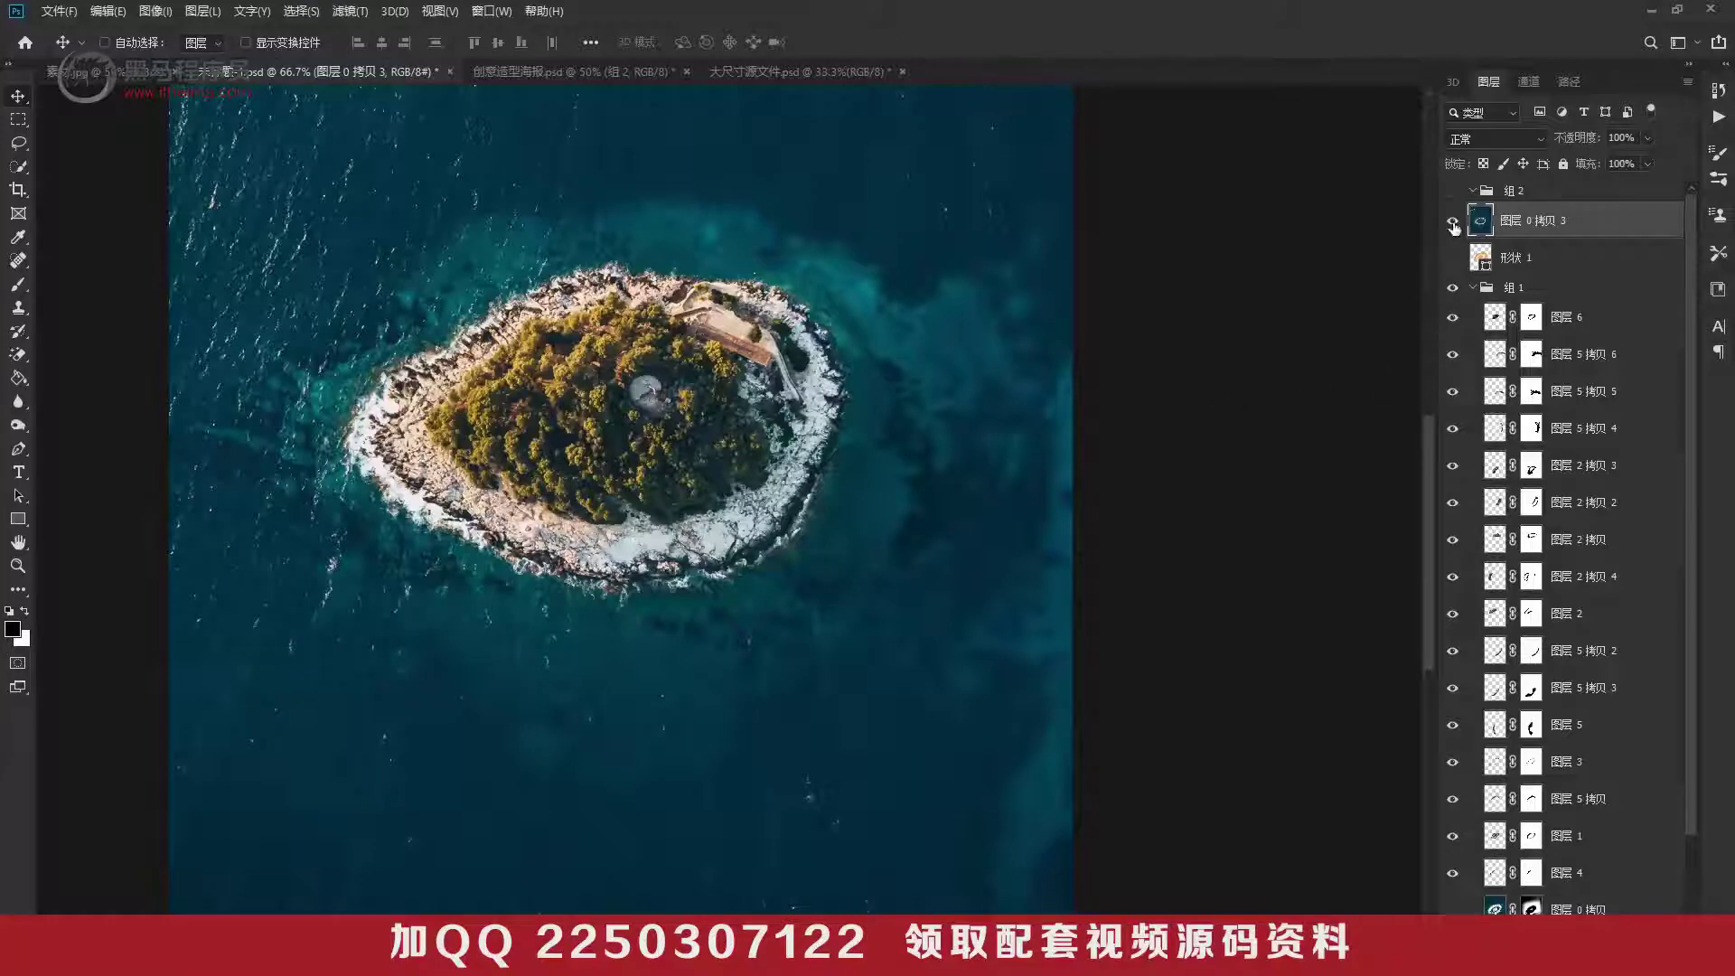
scroll(610, 449, up, 5)
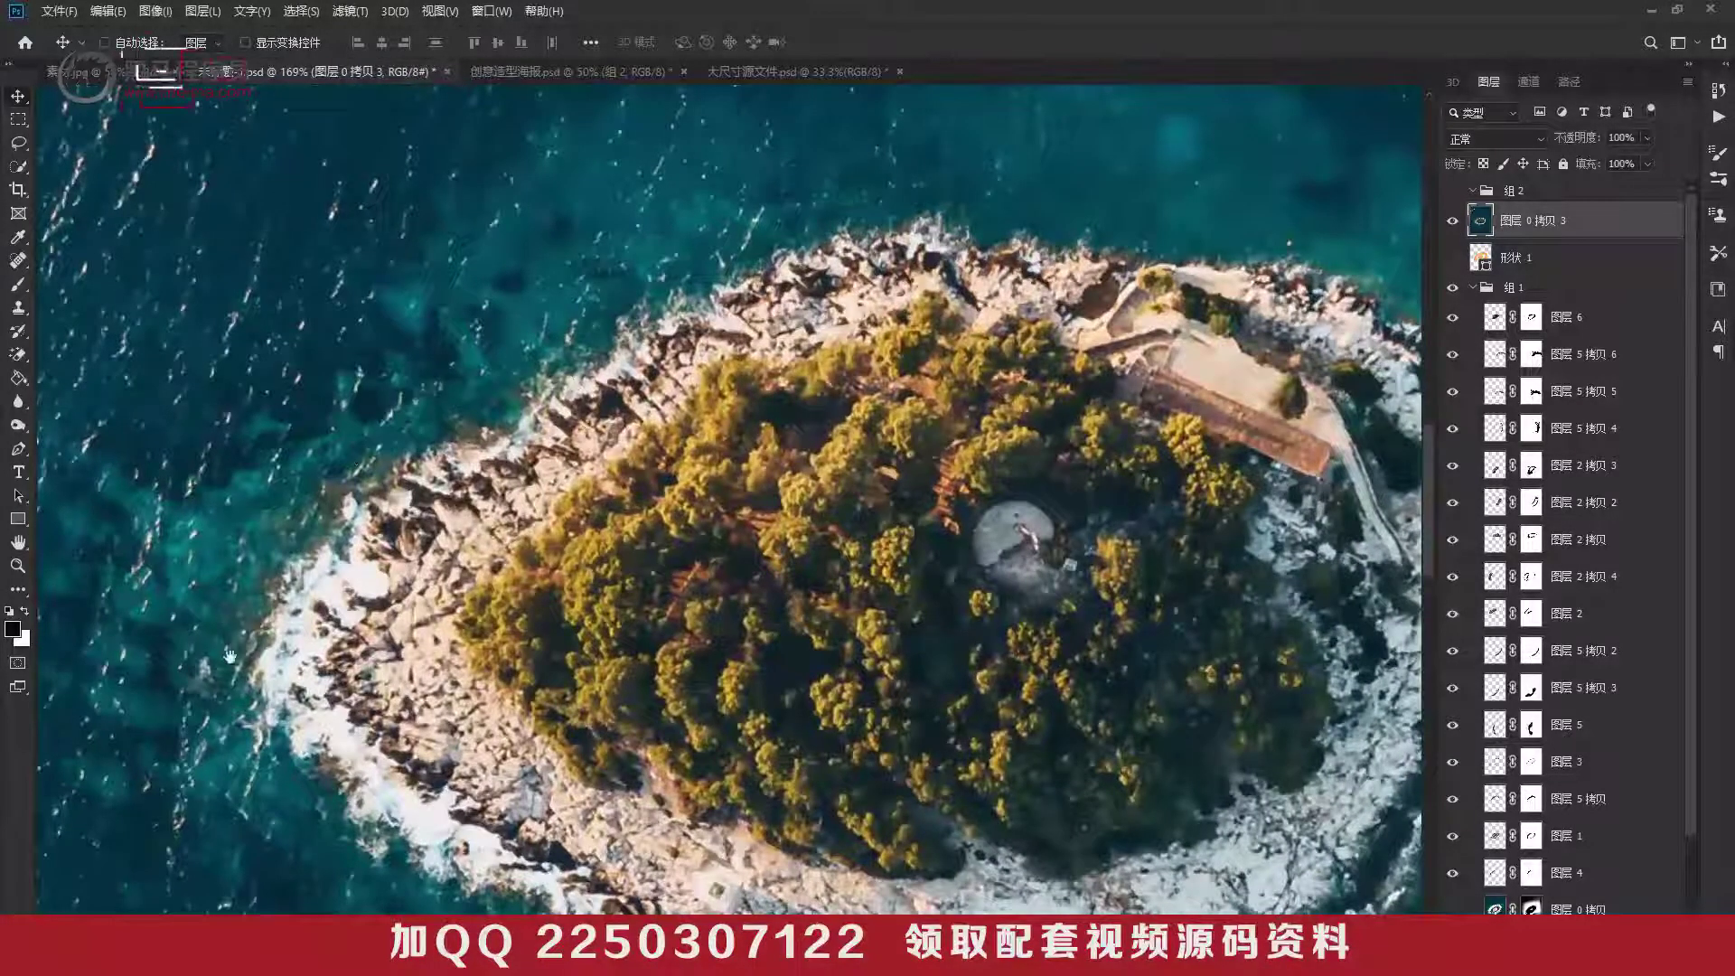
scroll(285, 500, down, 5)
scroll(280, 700, right, 8)
scroll(821, 503, right, 3)
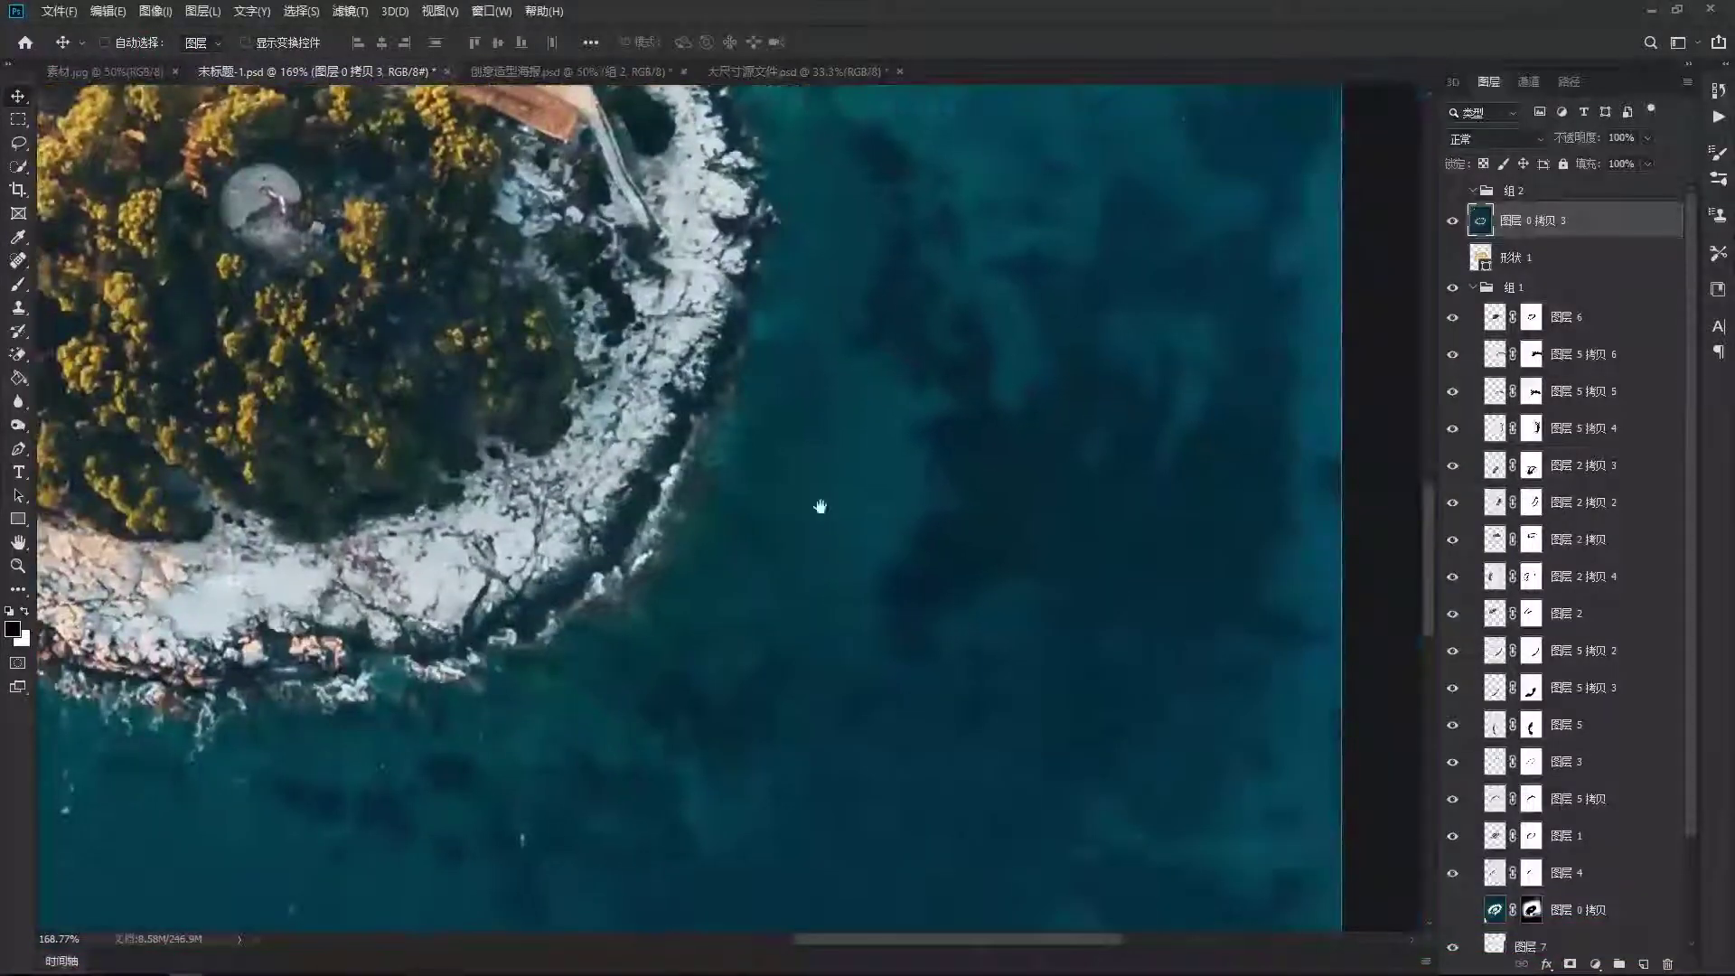
scroll(793, 687, up, 6)
scroll(686, 380, down, 2)
scroll(687, 380, down, 3)
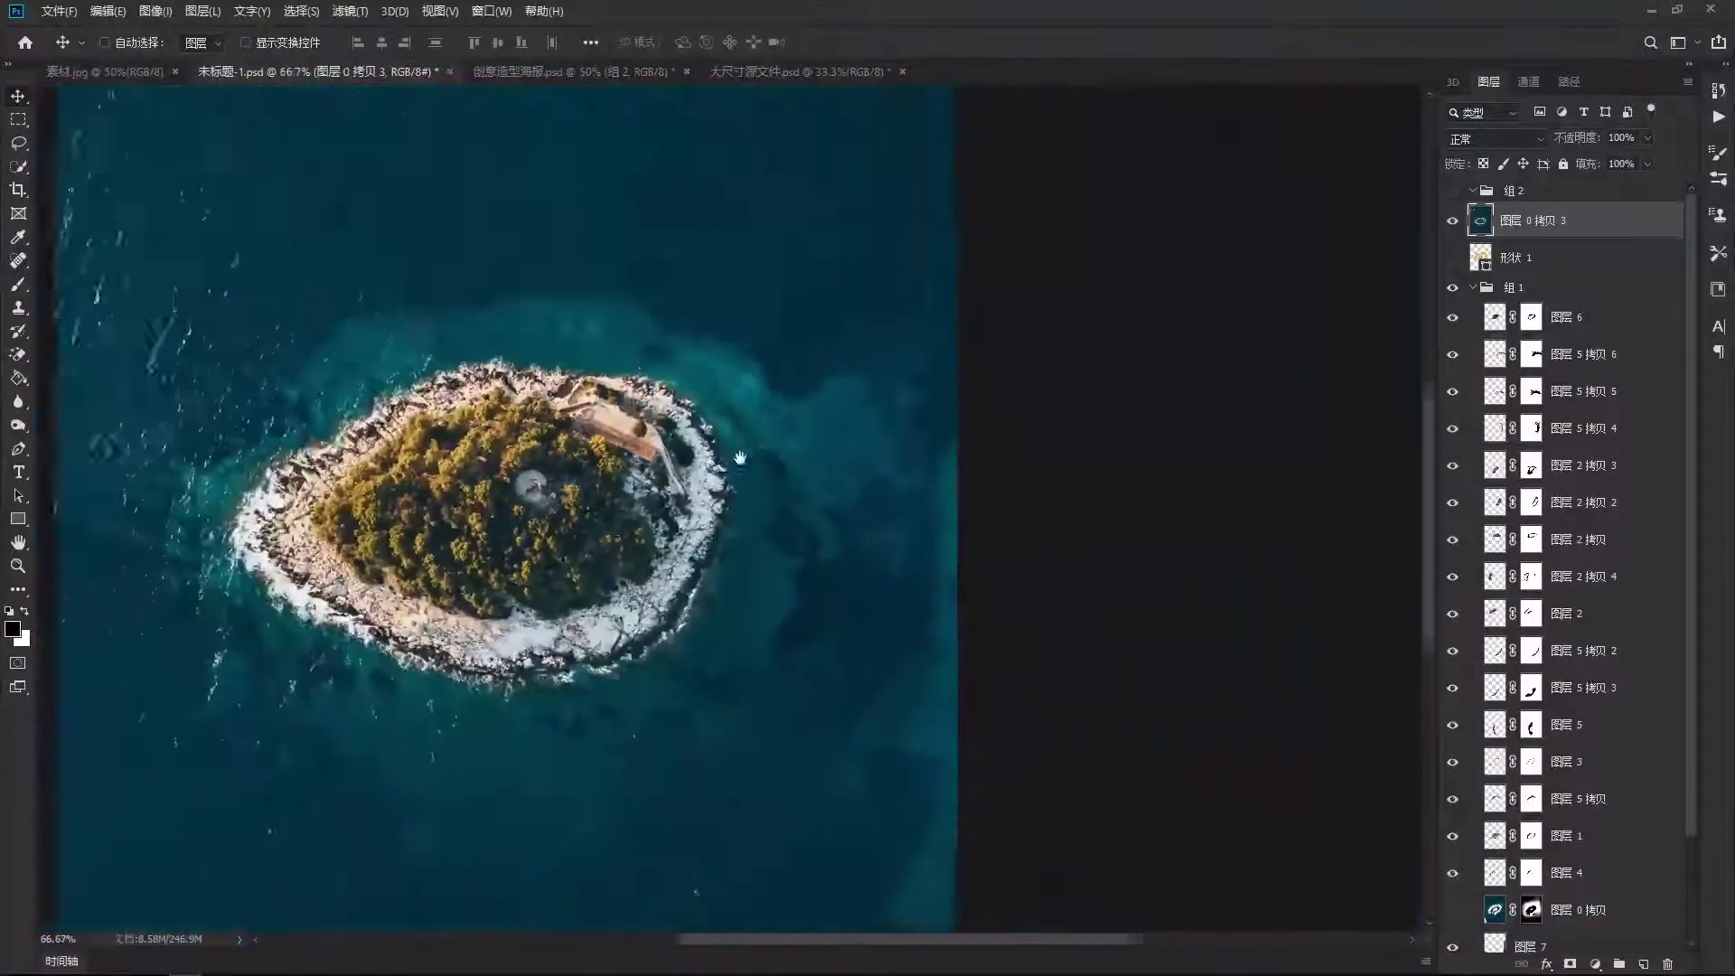
scroll(854, 450, left, 2)
scroll(854, 450, left, 1)
scroll(853, 449, left, 1)
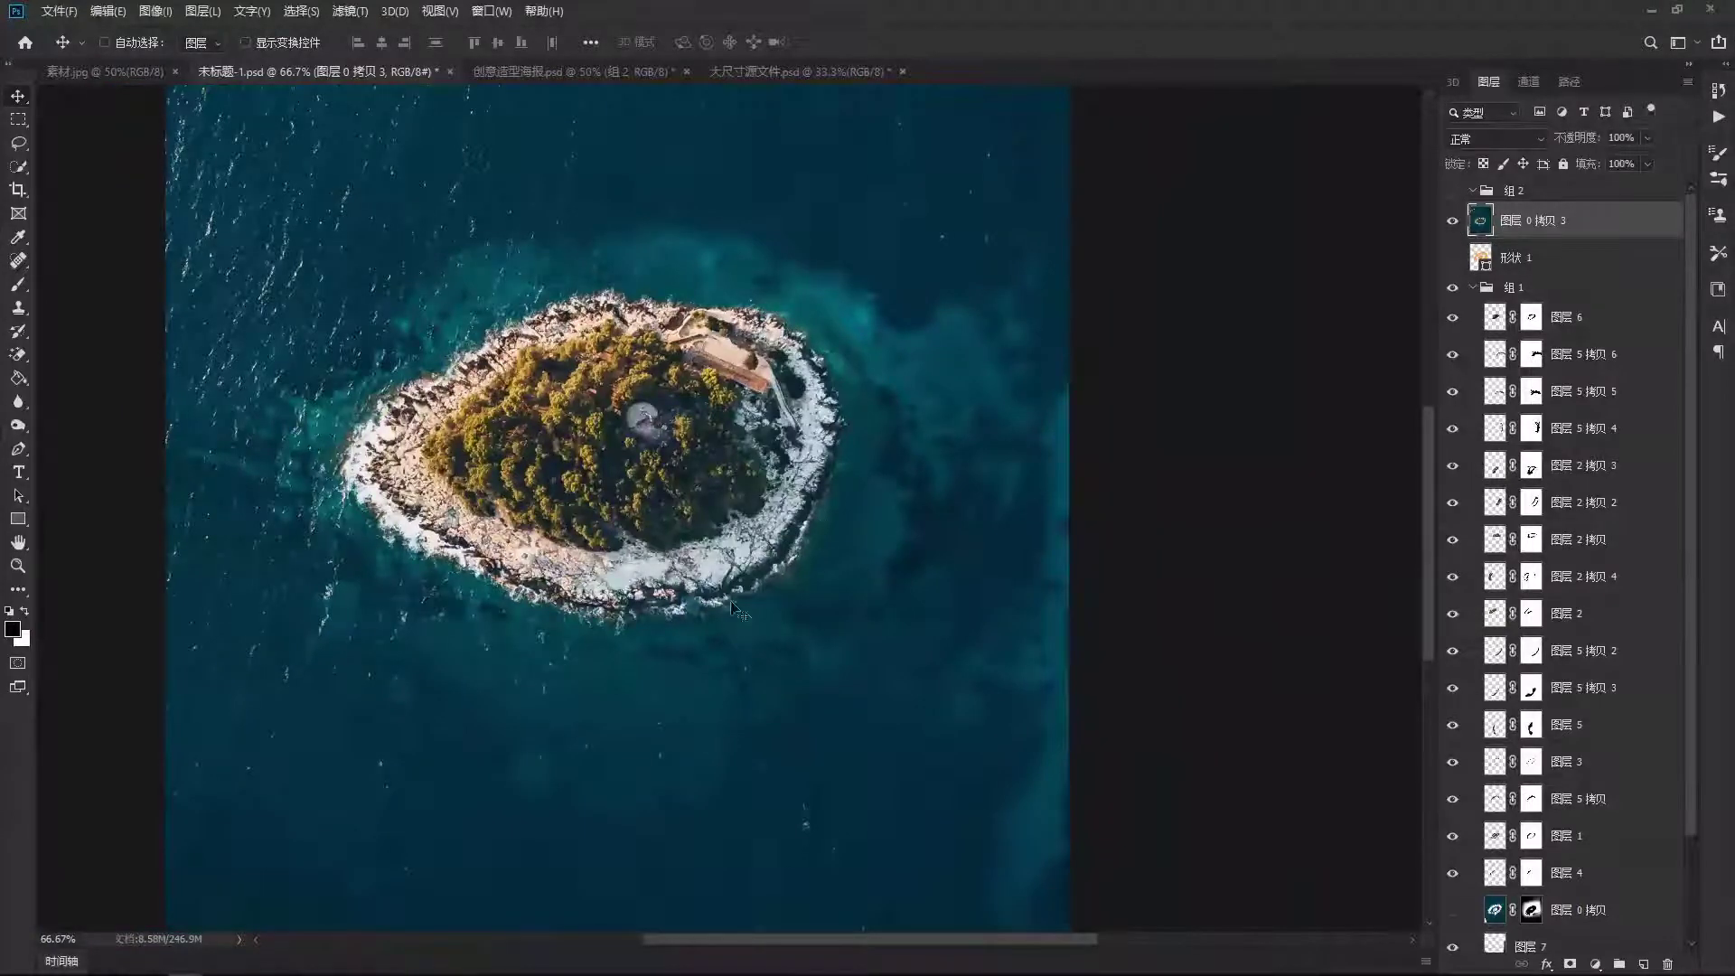
Hide and reshow the oval-island copy to compare it with the 9 shape.
click(1452, 221)
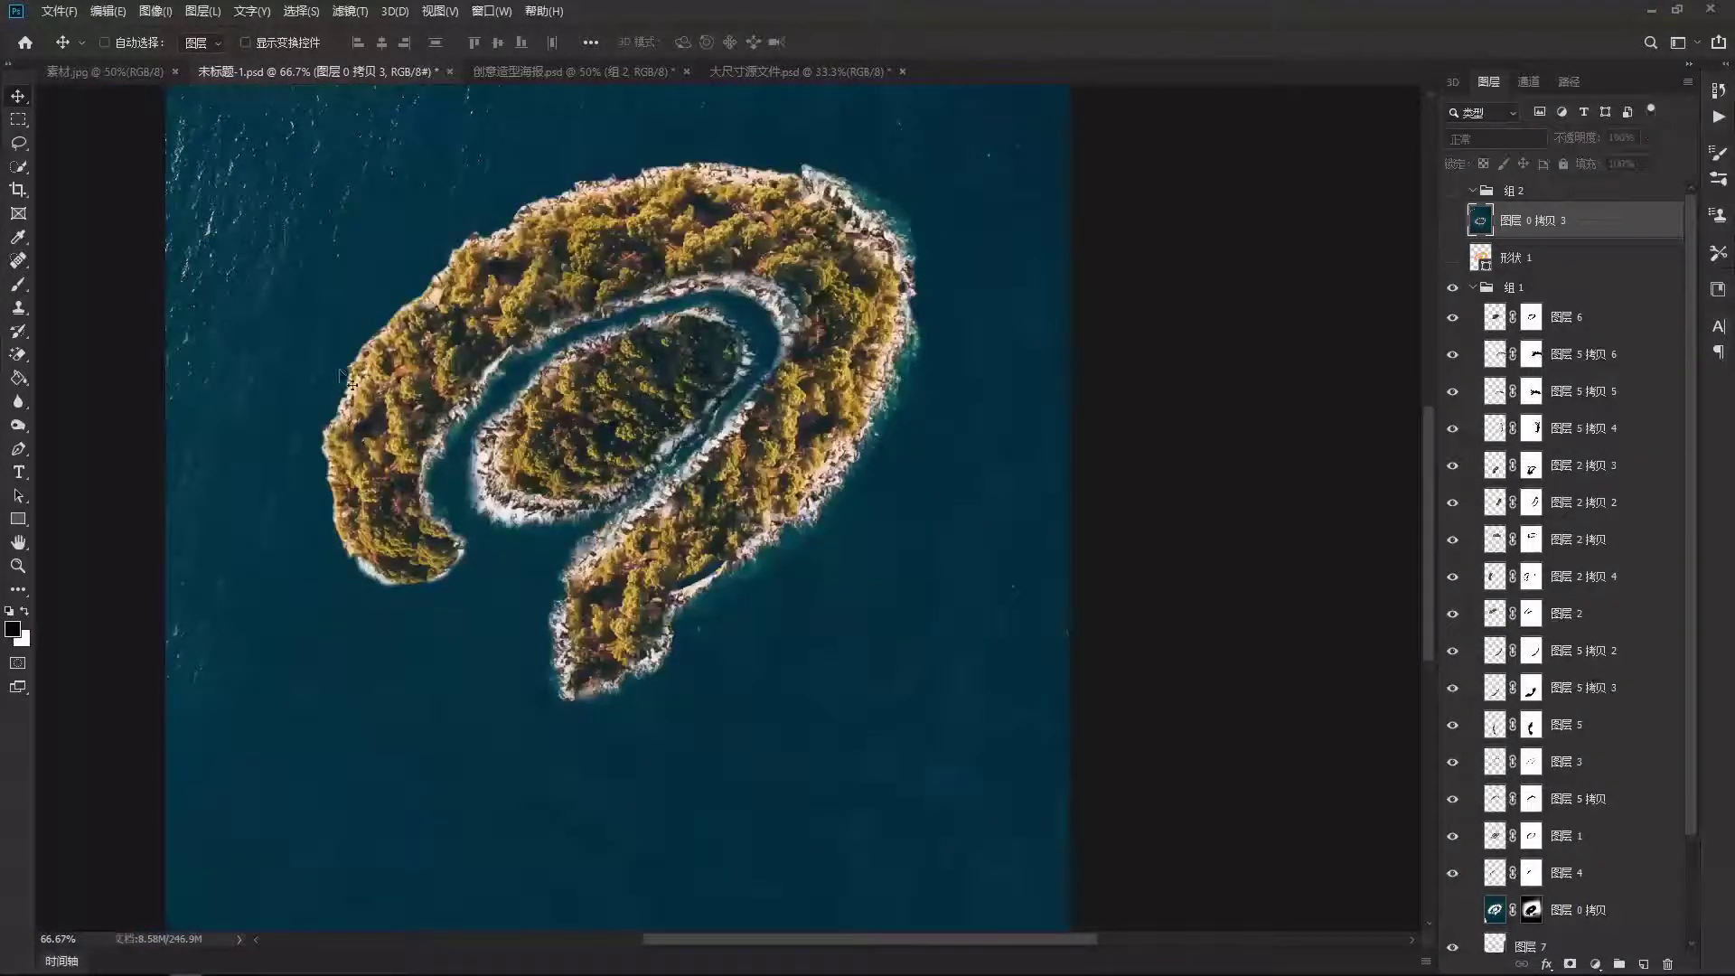
drag(819, 229, 849, 284)
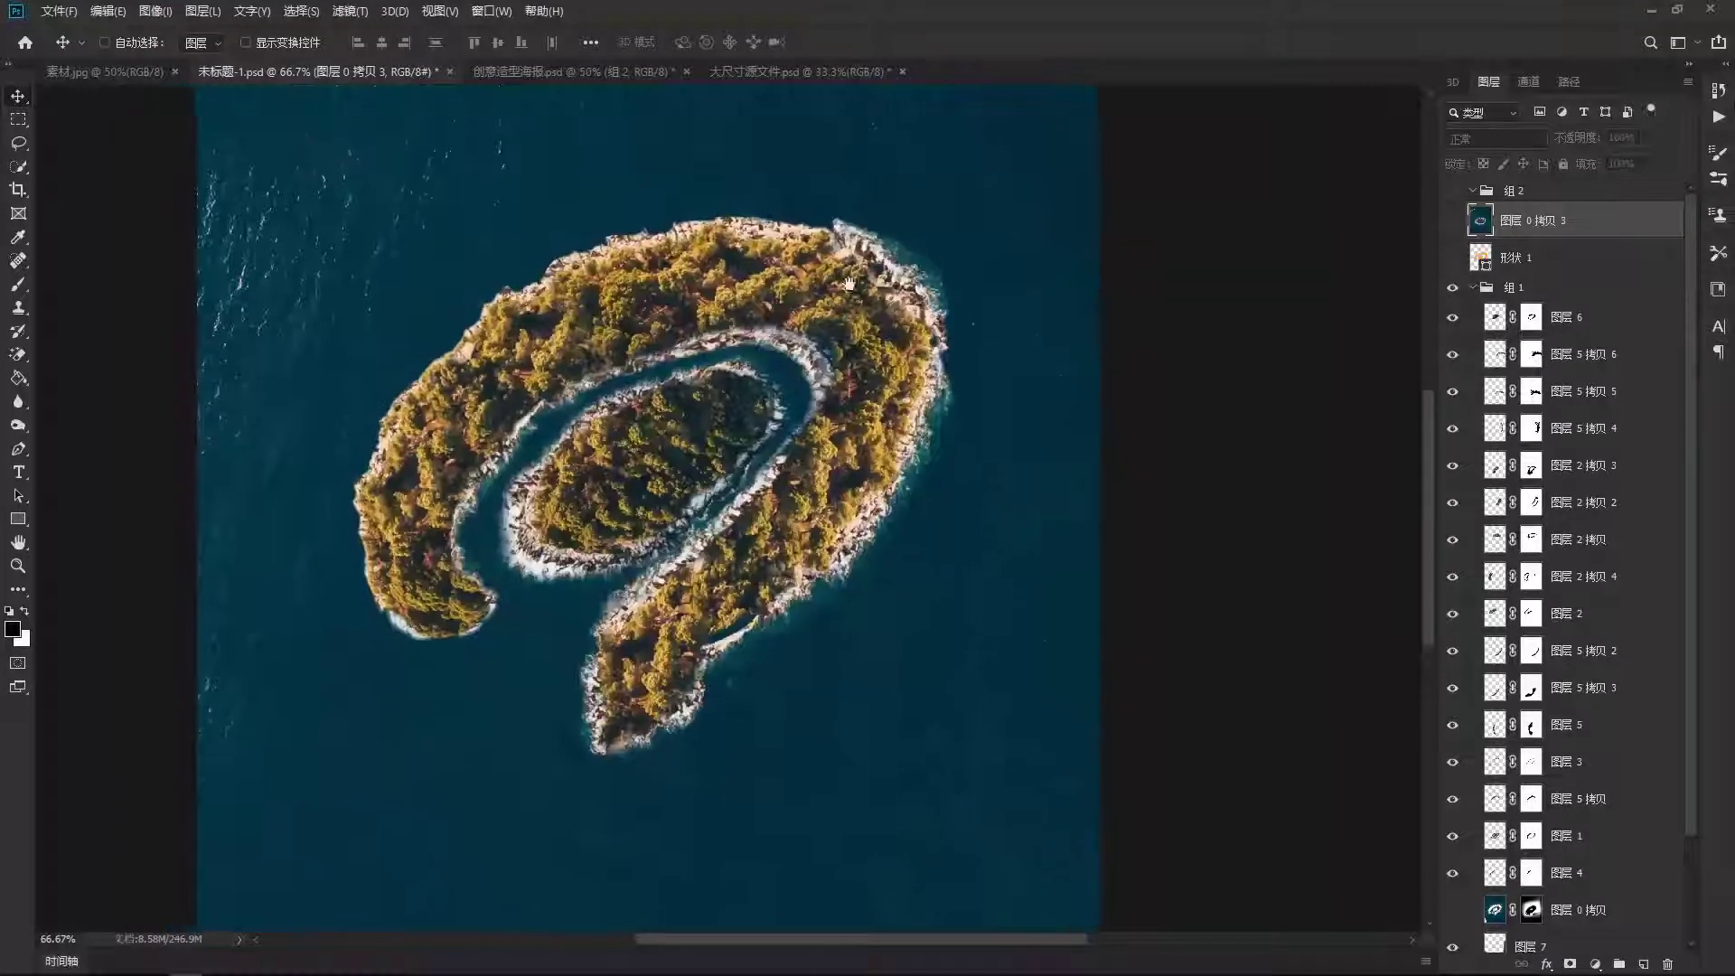
click(1451, 220)
drag(919, 413, 954, 443)
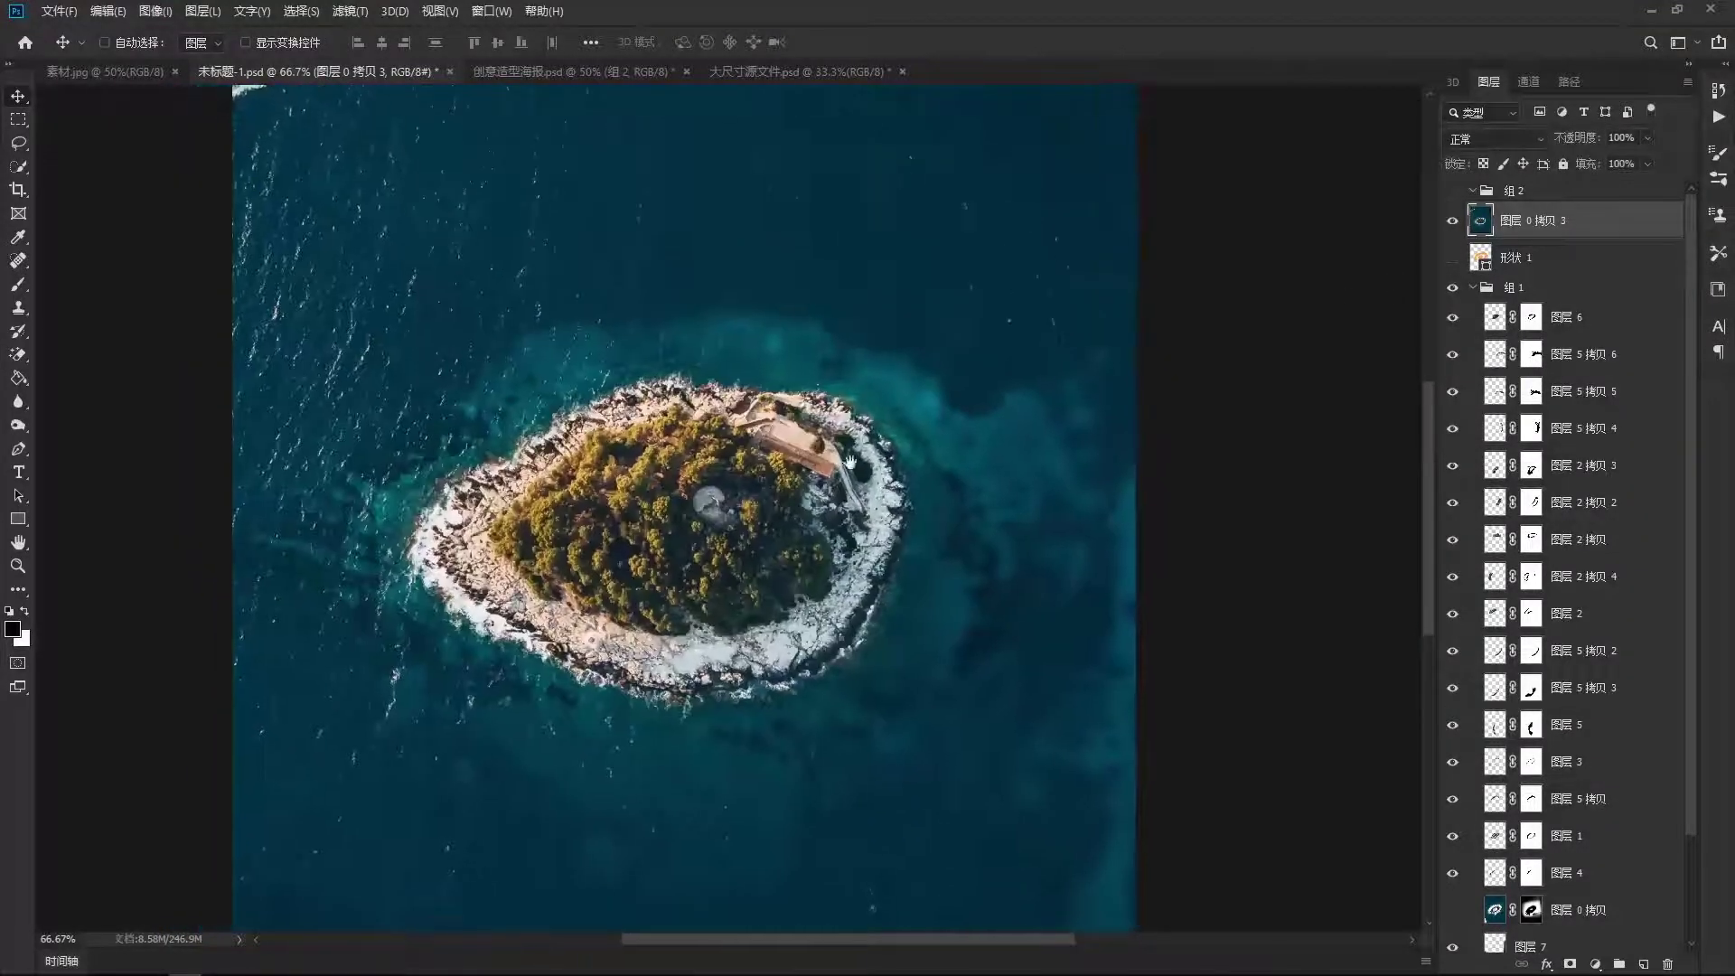
Move the photo copy into group 组 1, just above 图层 0 拷贝 2.
click(1472, 287)
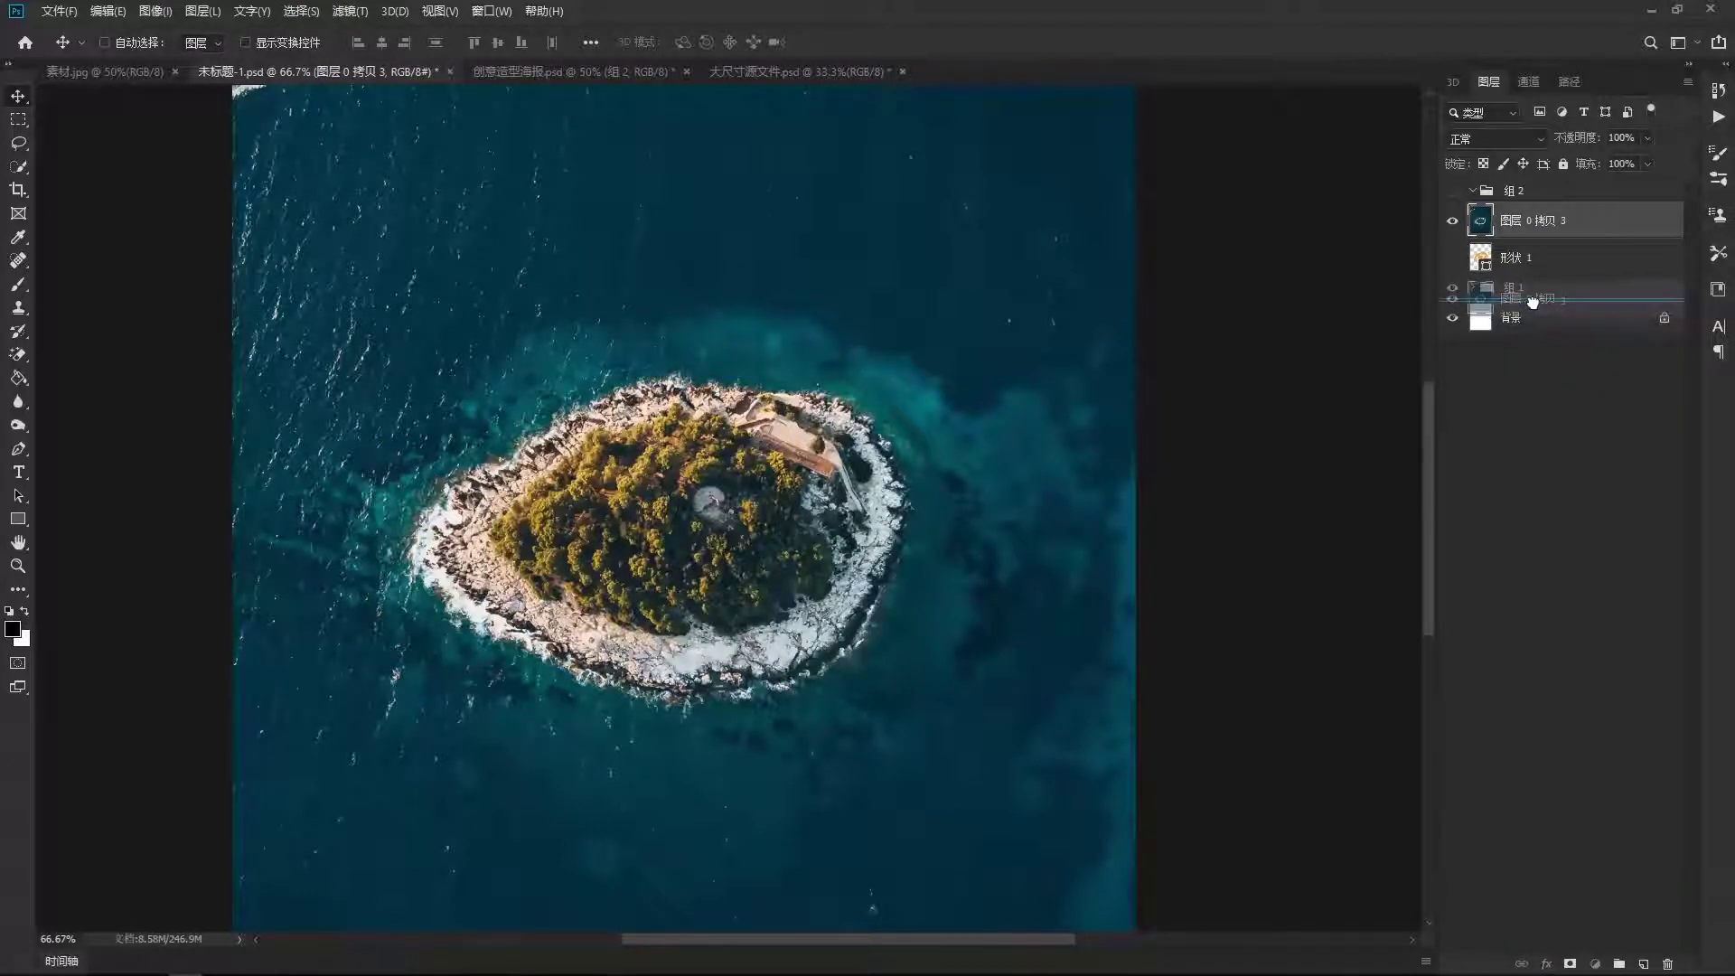
drag(1541, 228, 1540, 303)
drag(758, 492, 752, 479)
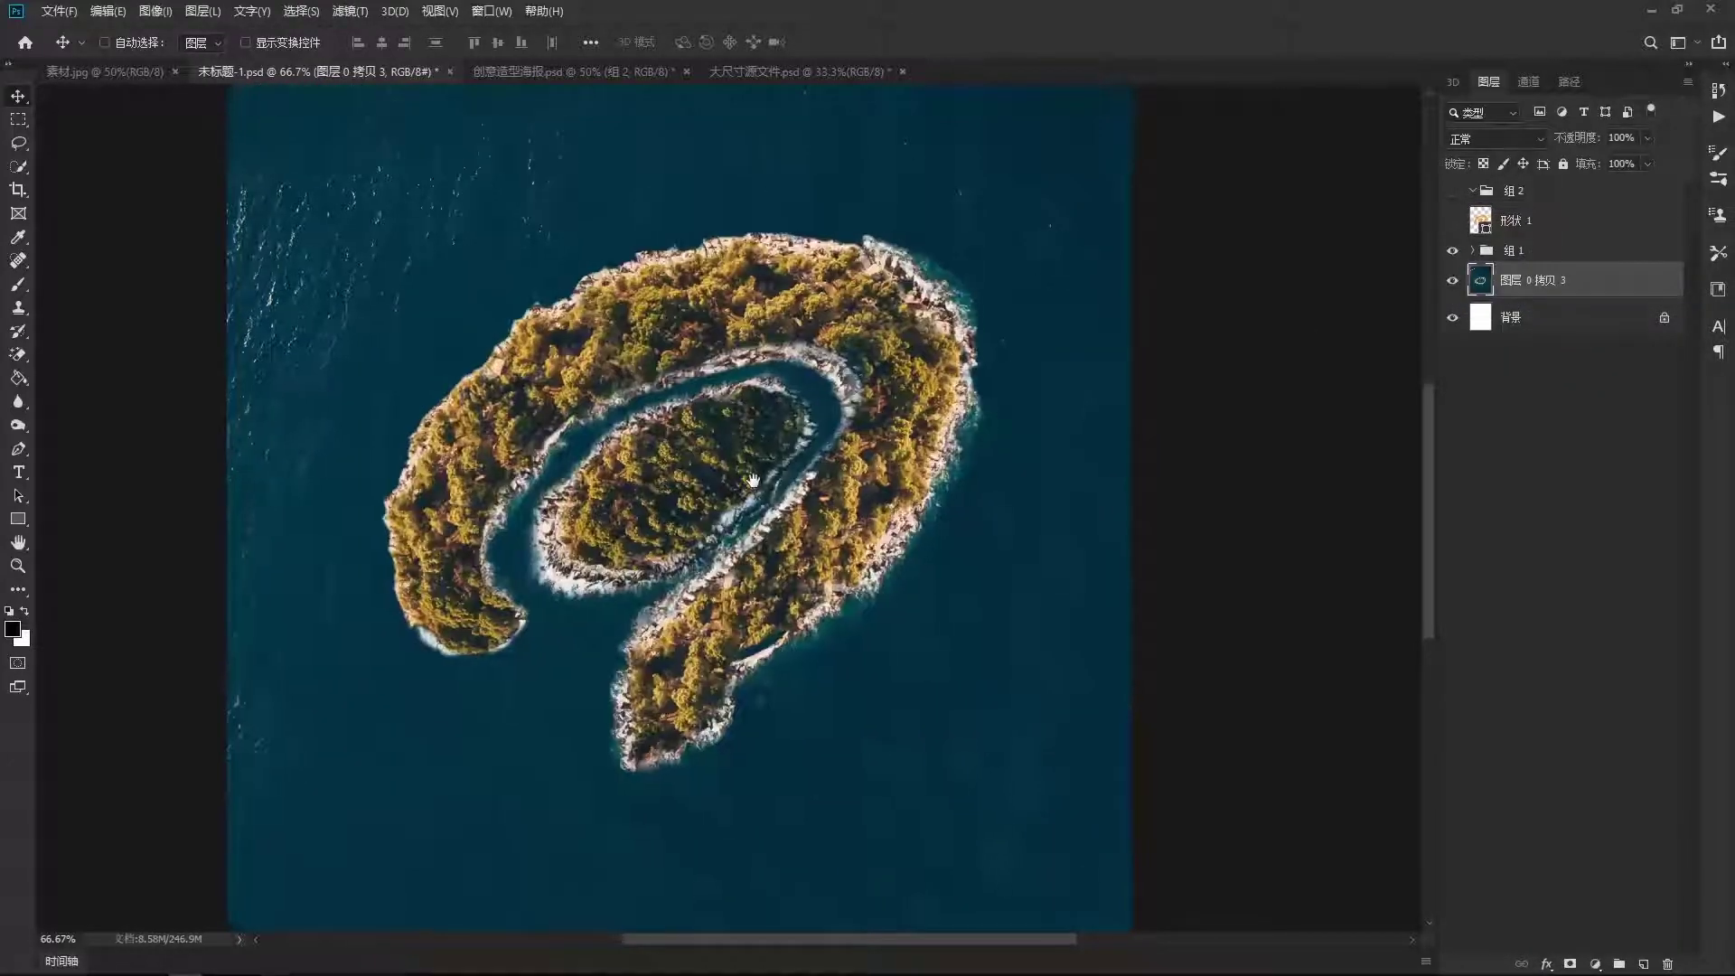
click(1473, 251)
scroll(1546, 632, down, 2)
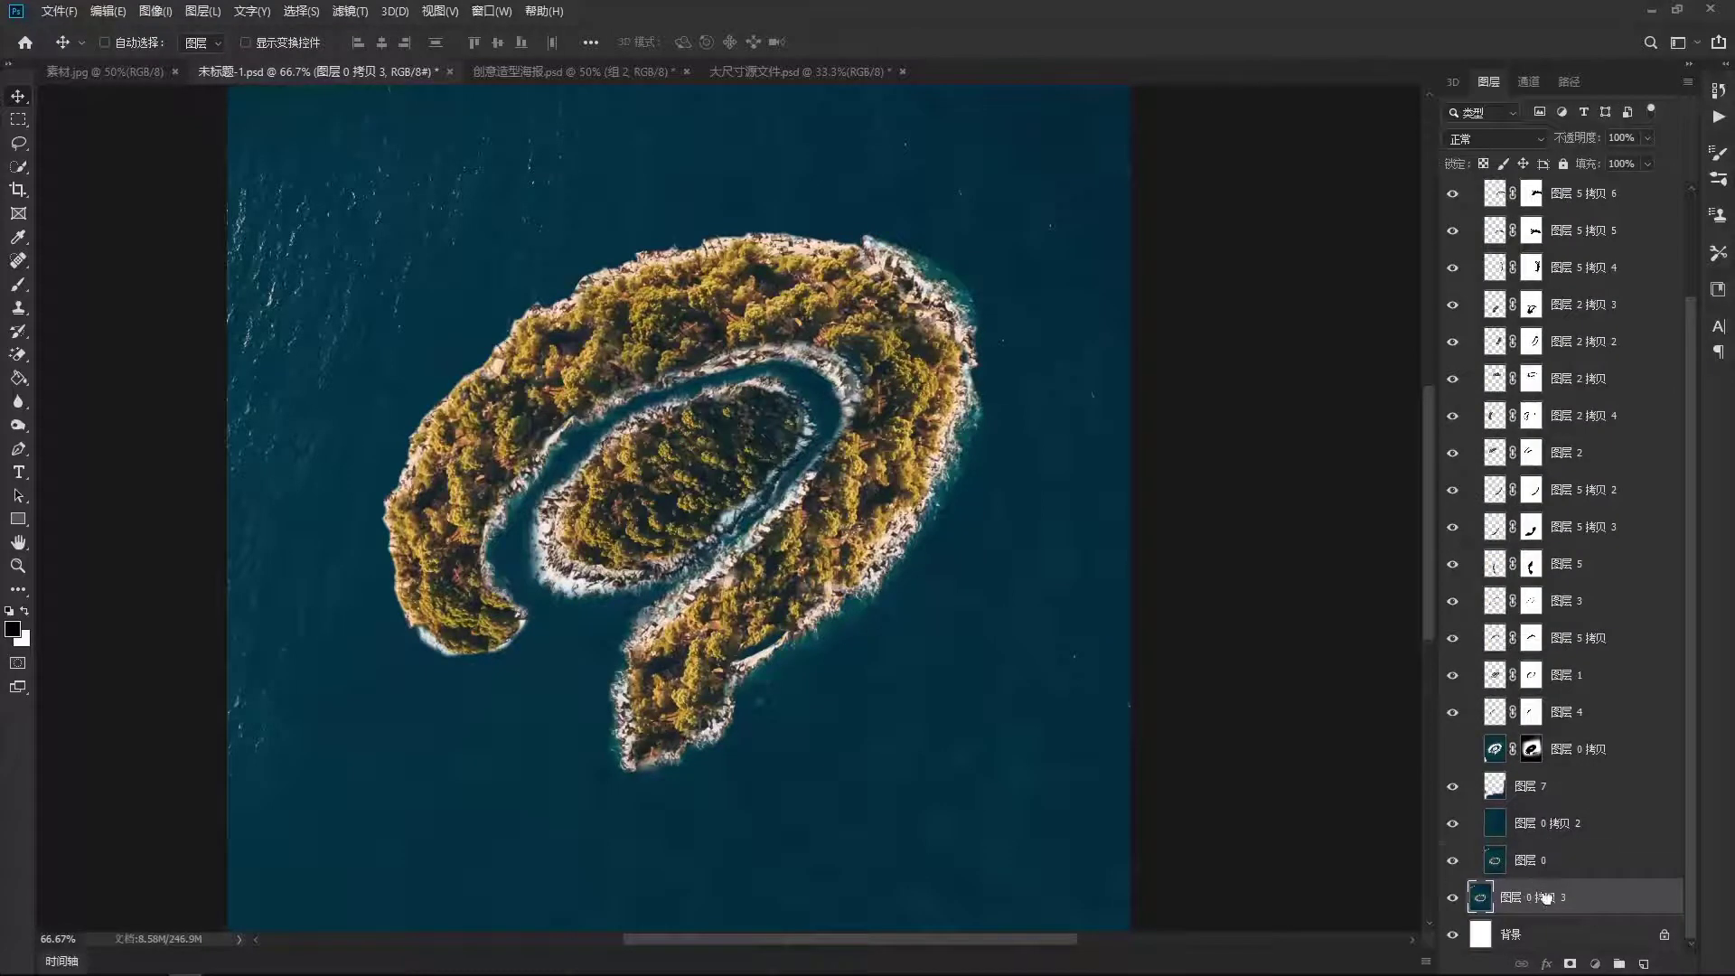
drag(1545, 897, 1543, 841)
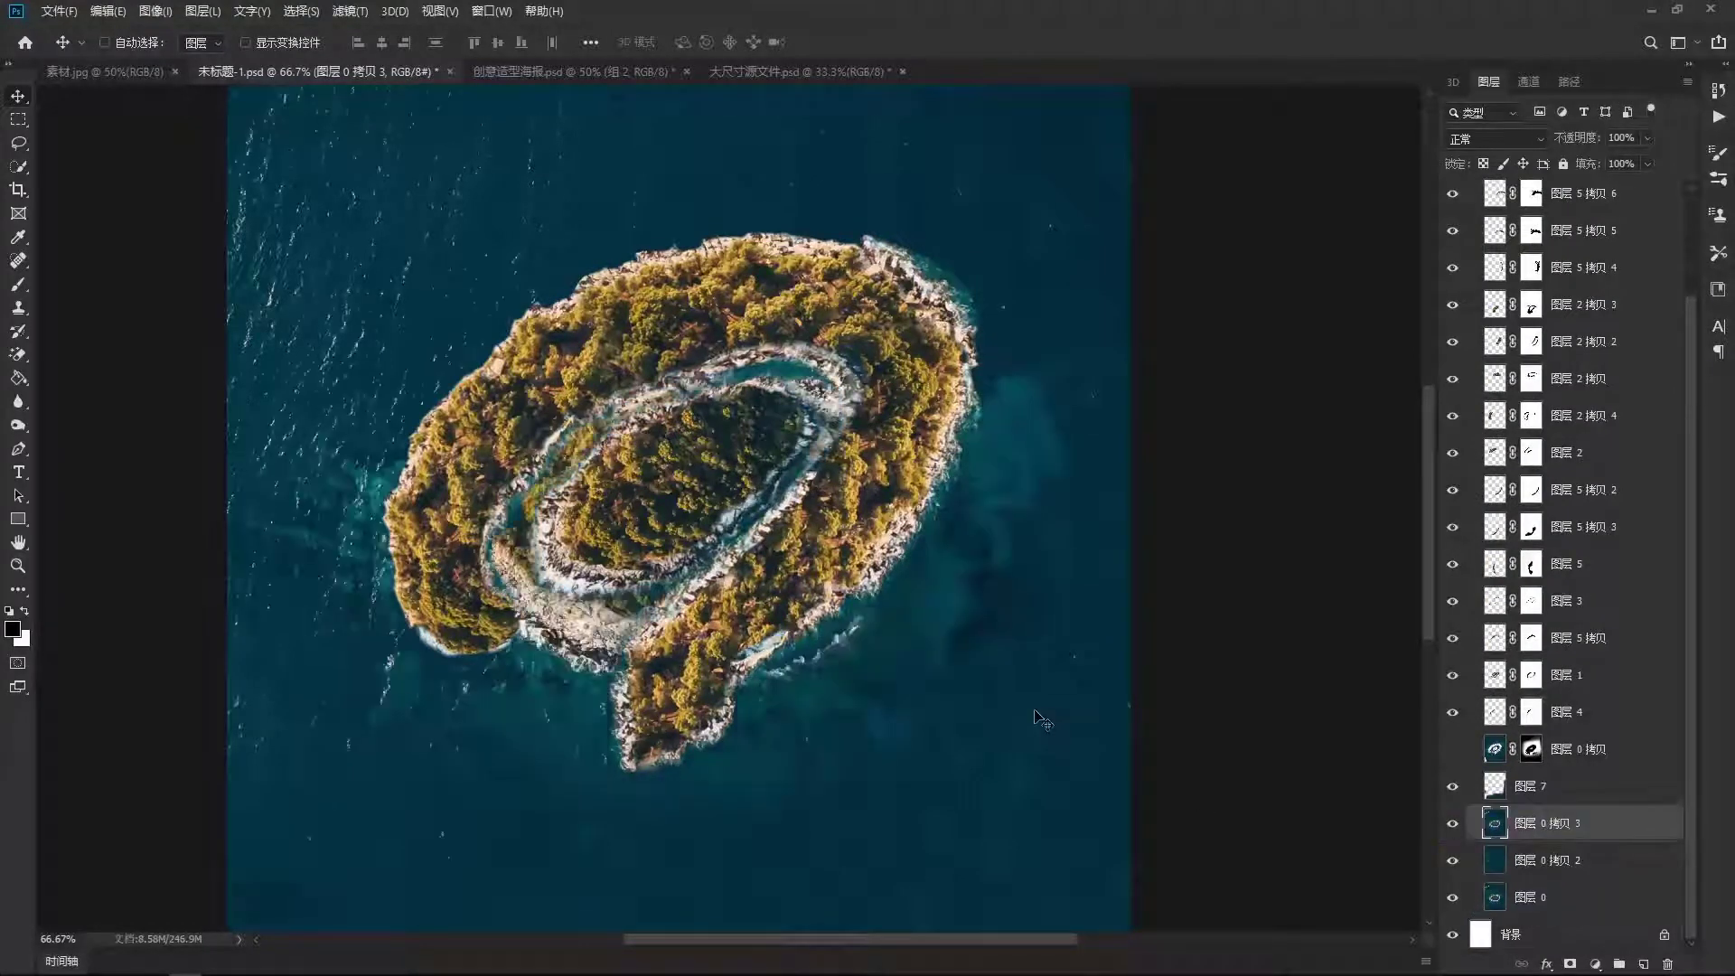
Shift the oval-island copy down and right so its land fills behind the 9.
drag(733, 500, 716, 482)
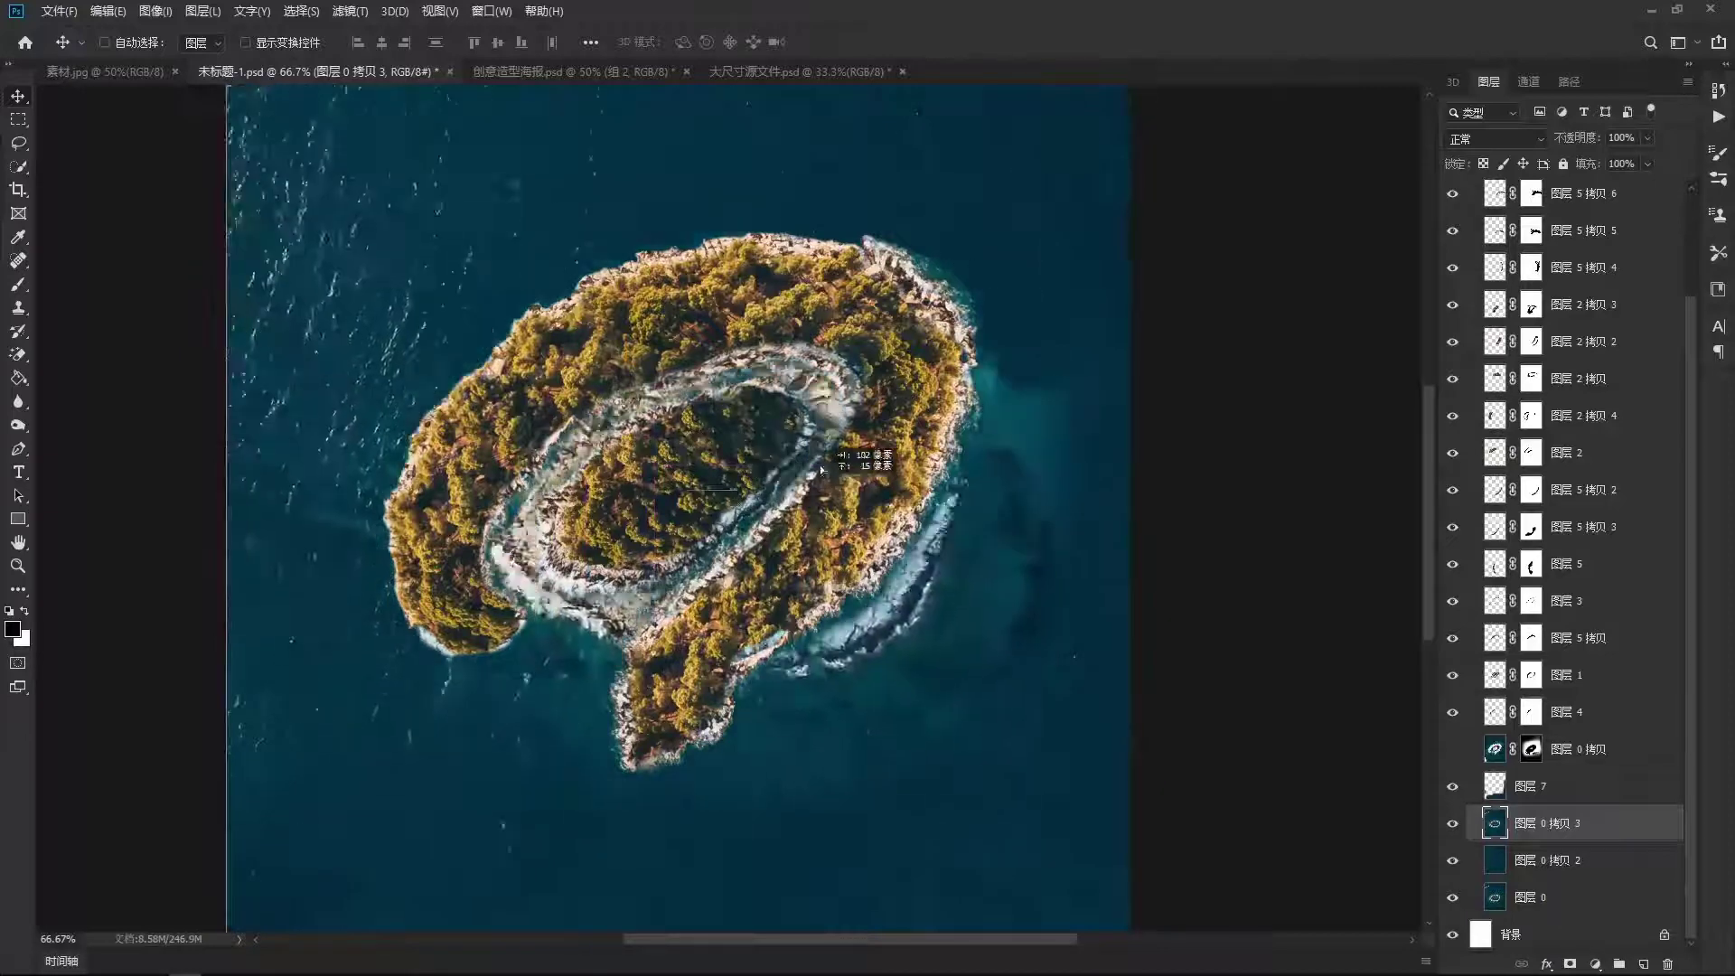
drag(715, 479, 732, 447)
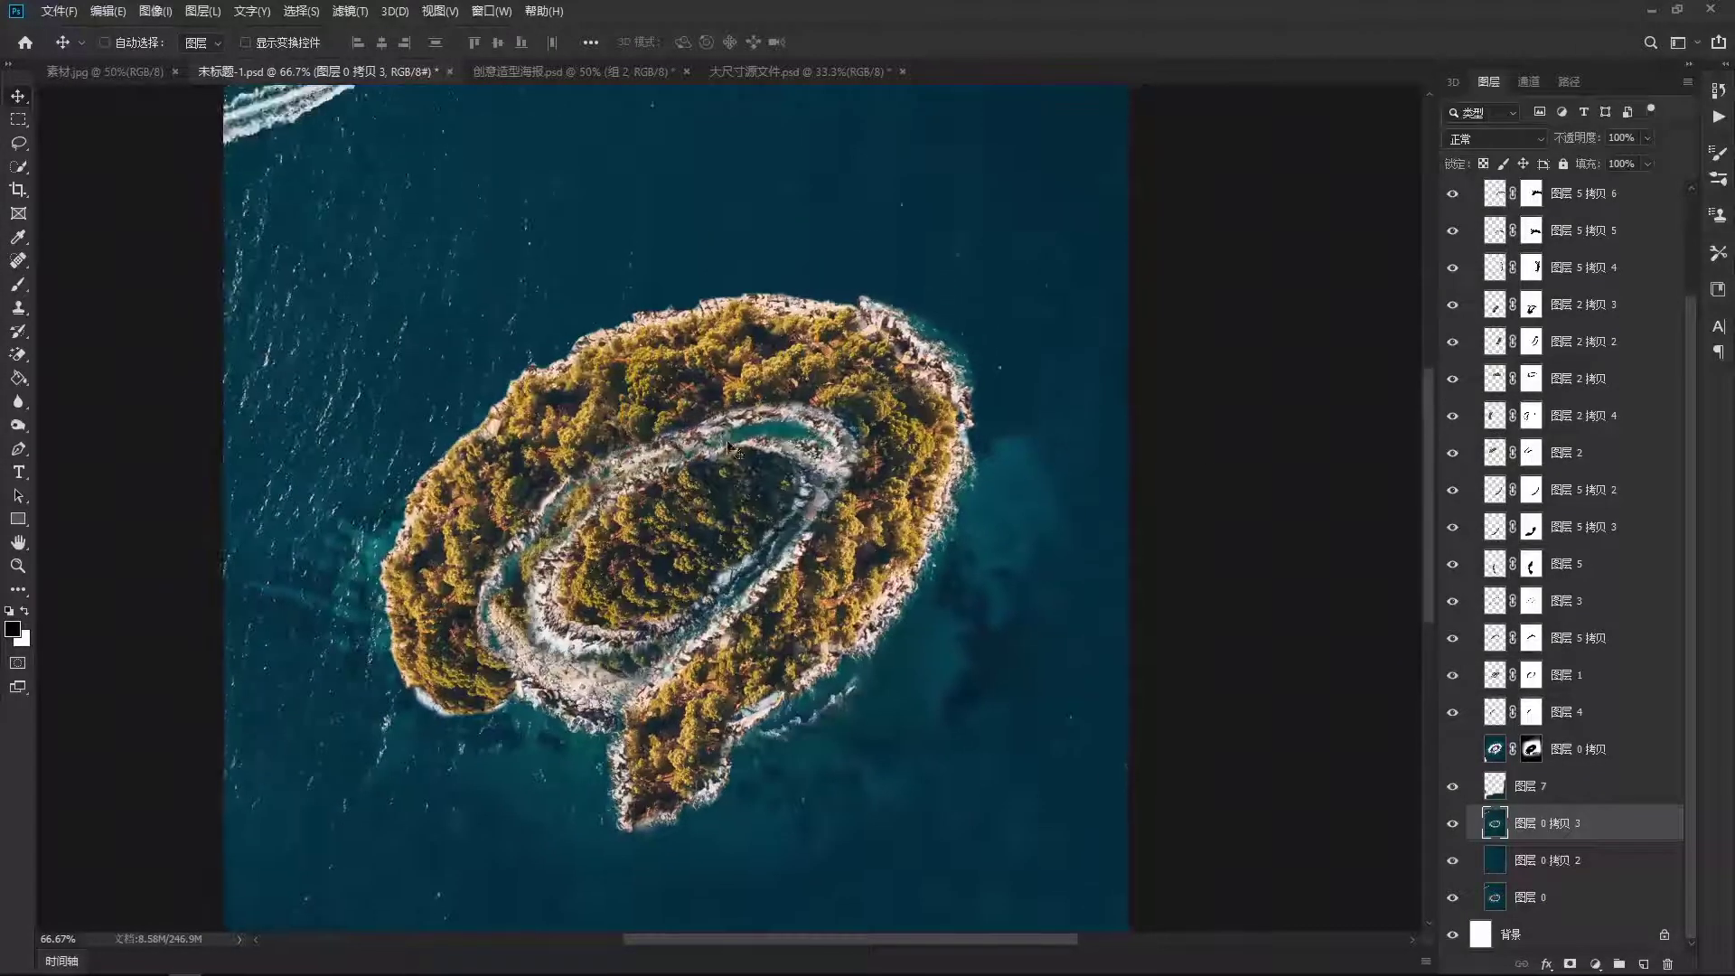
click(108, 11)
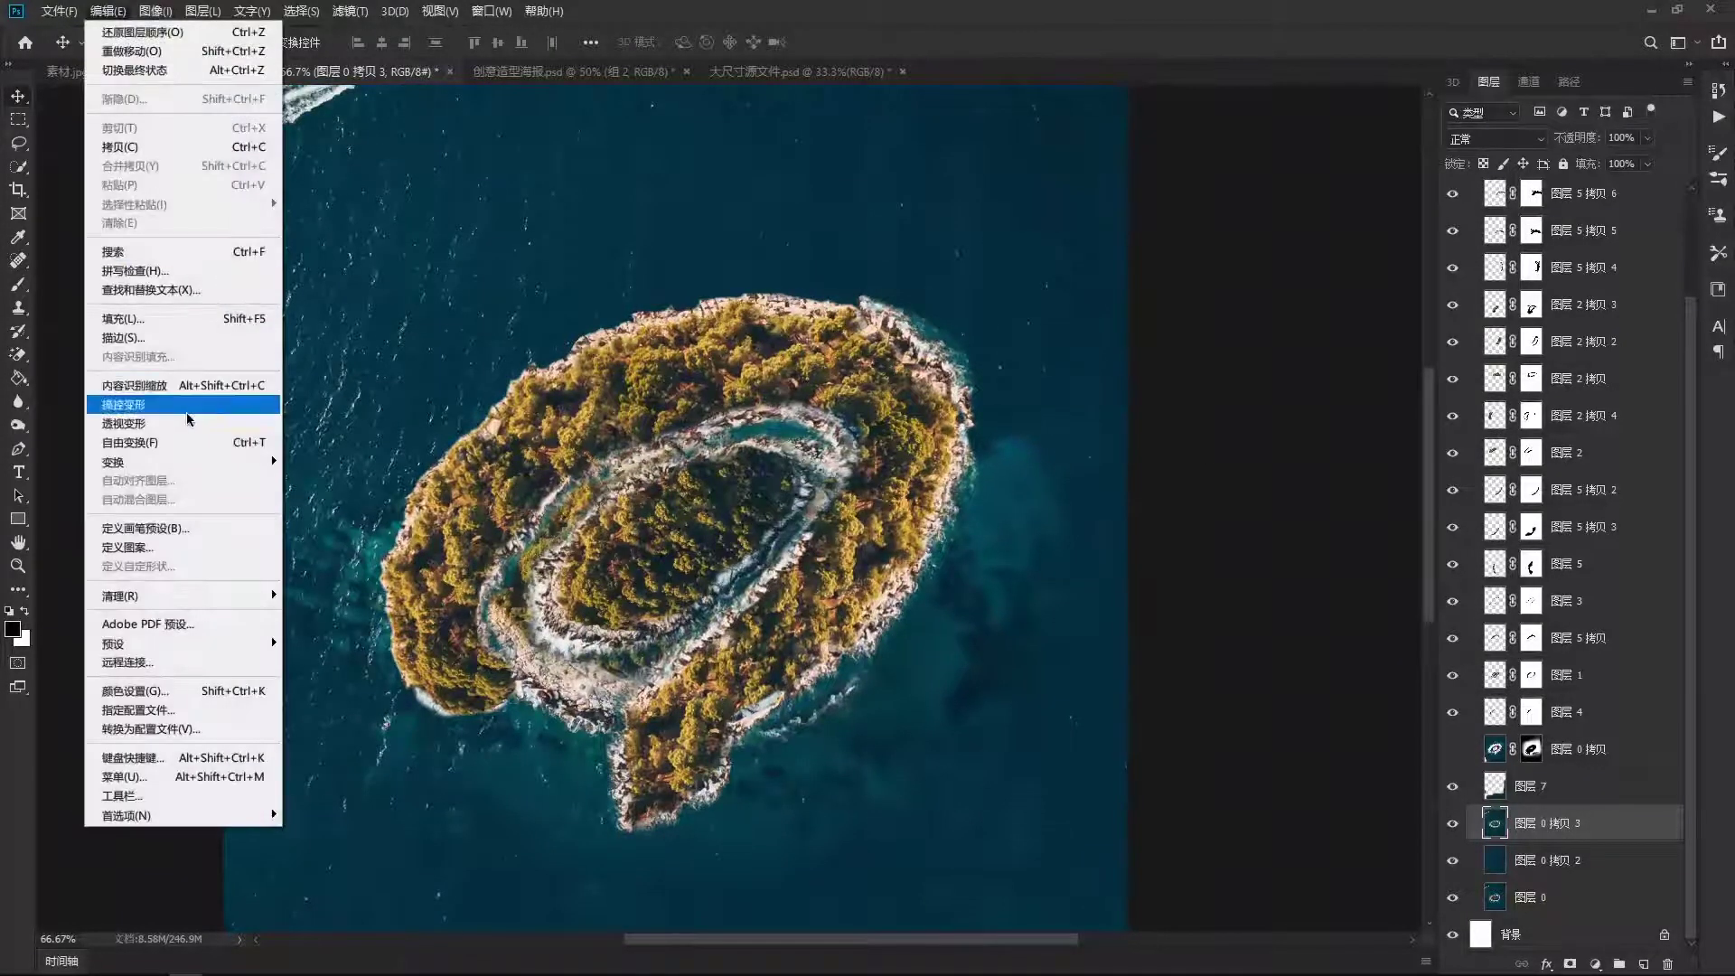
Pin the island copy with Puppet Warp, pulling its lower body left and upper-right edge up.
click(201, 414)
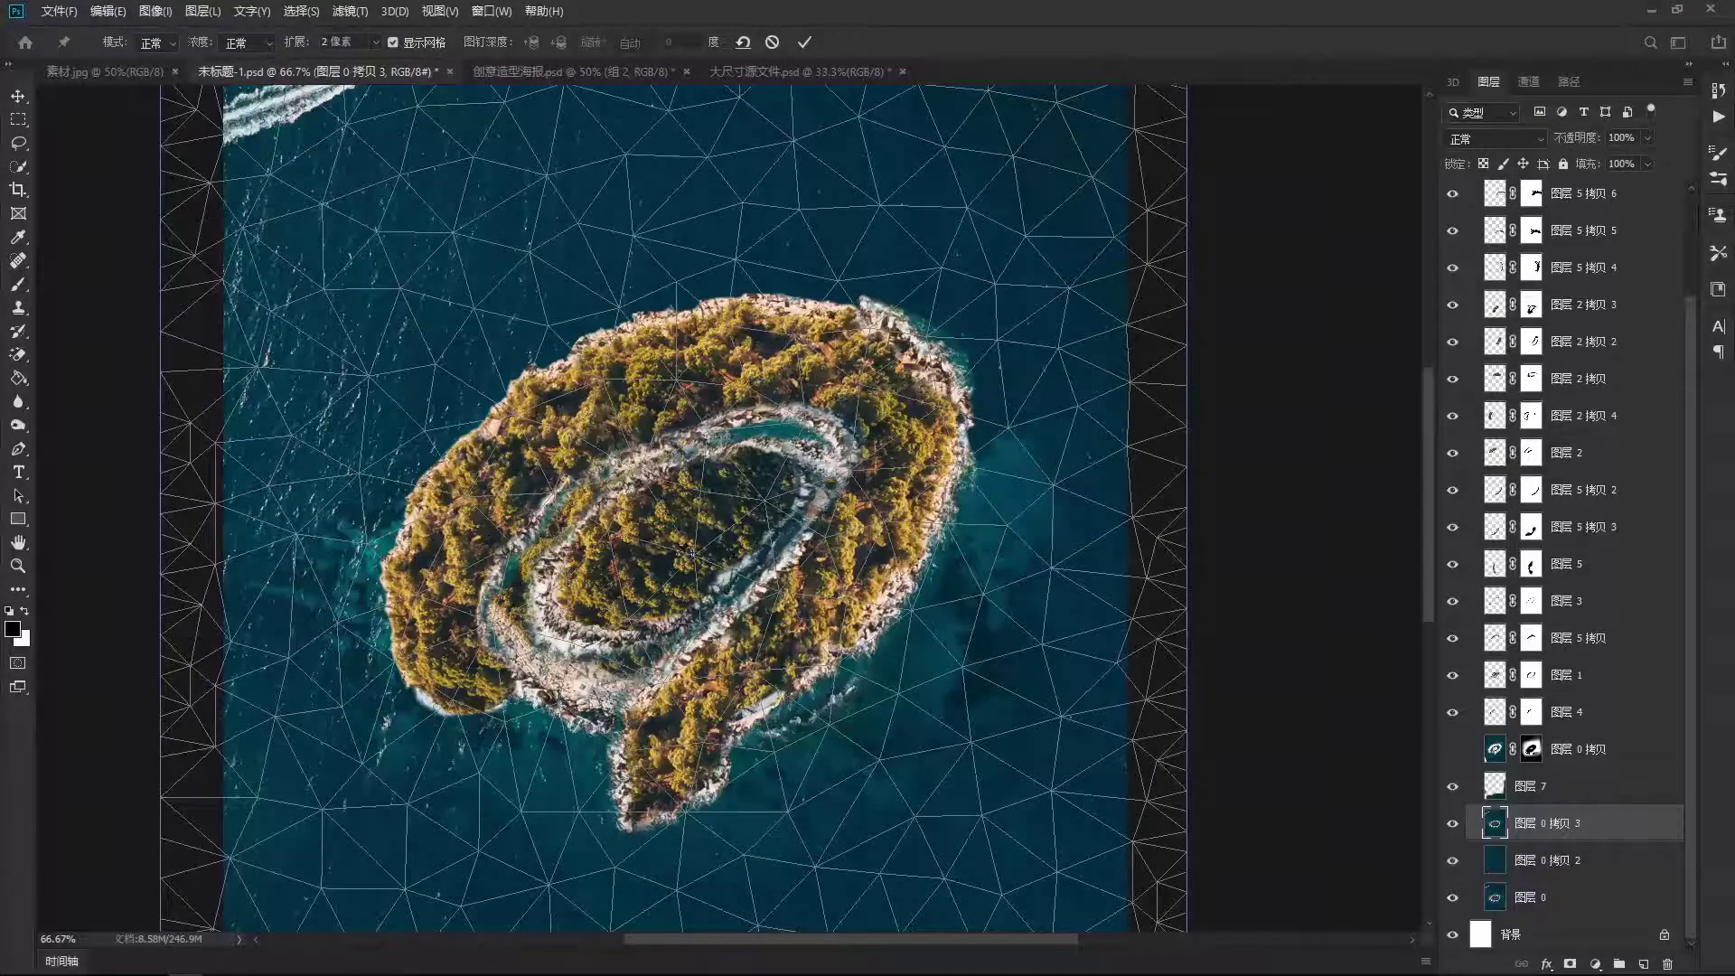
drag(601, 496, 601, 454)
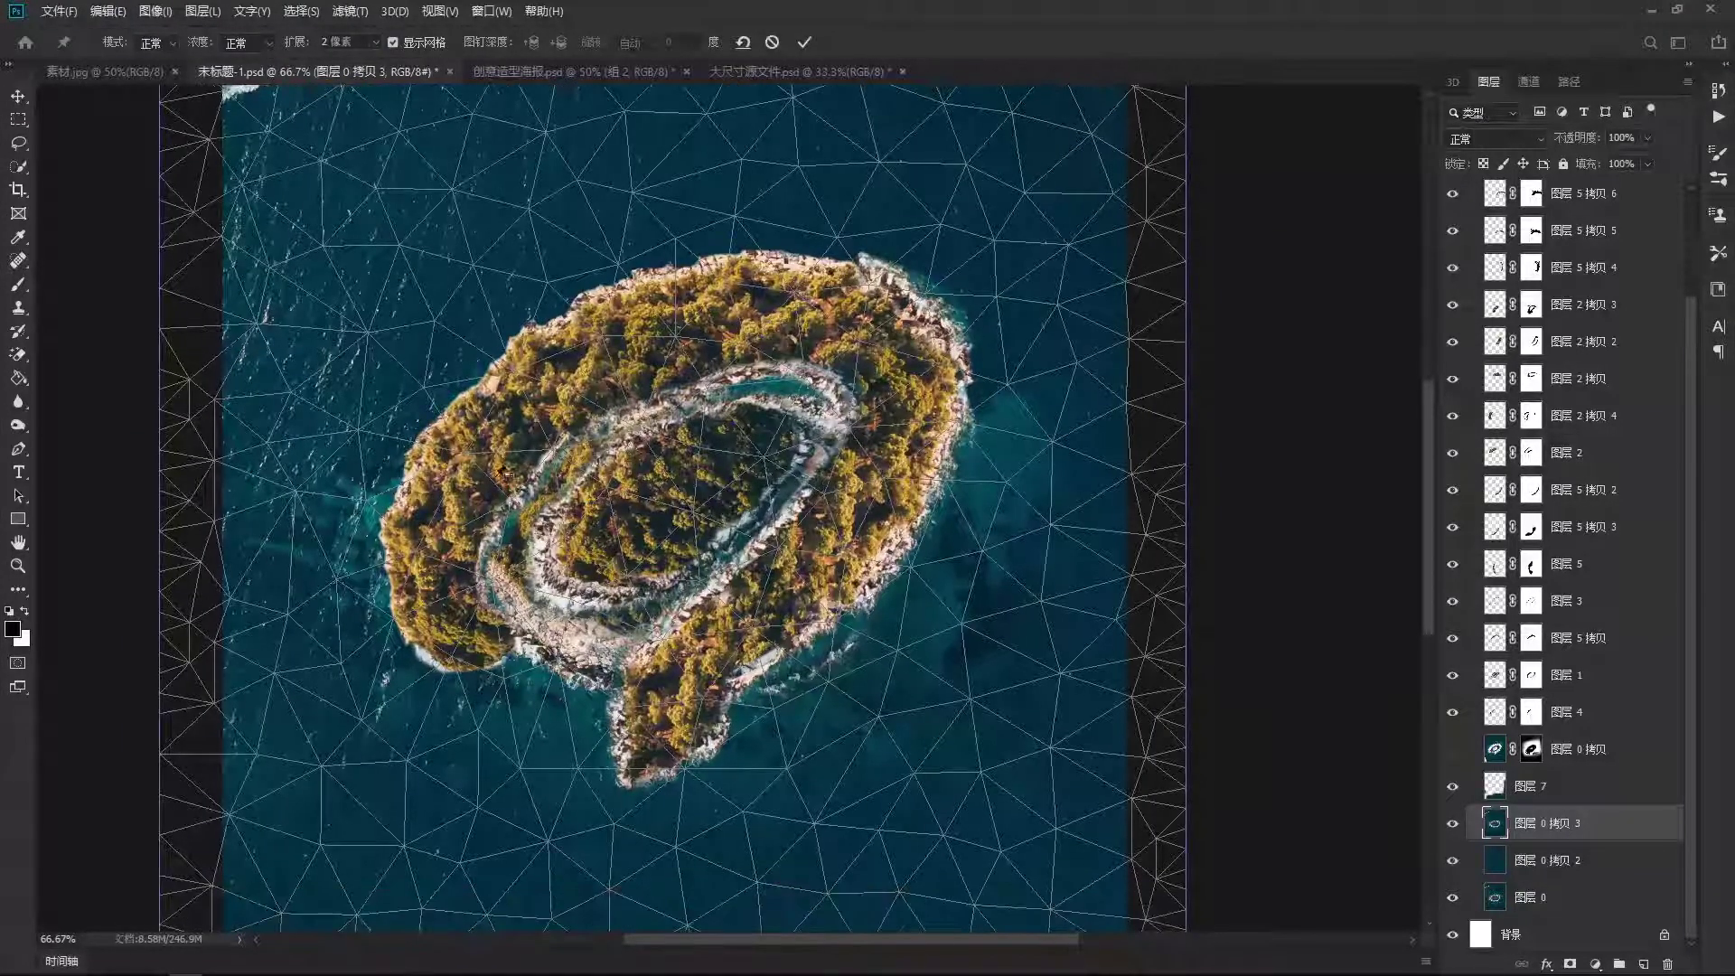
click(434, 489)
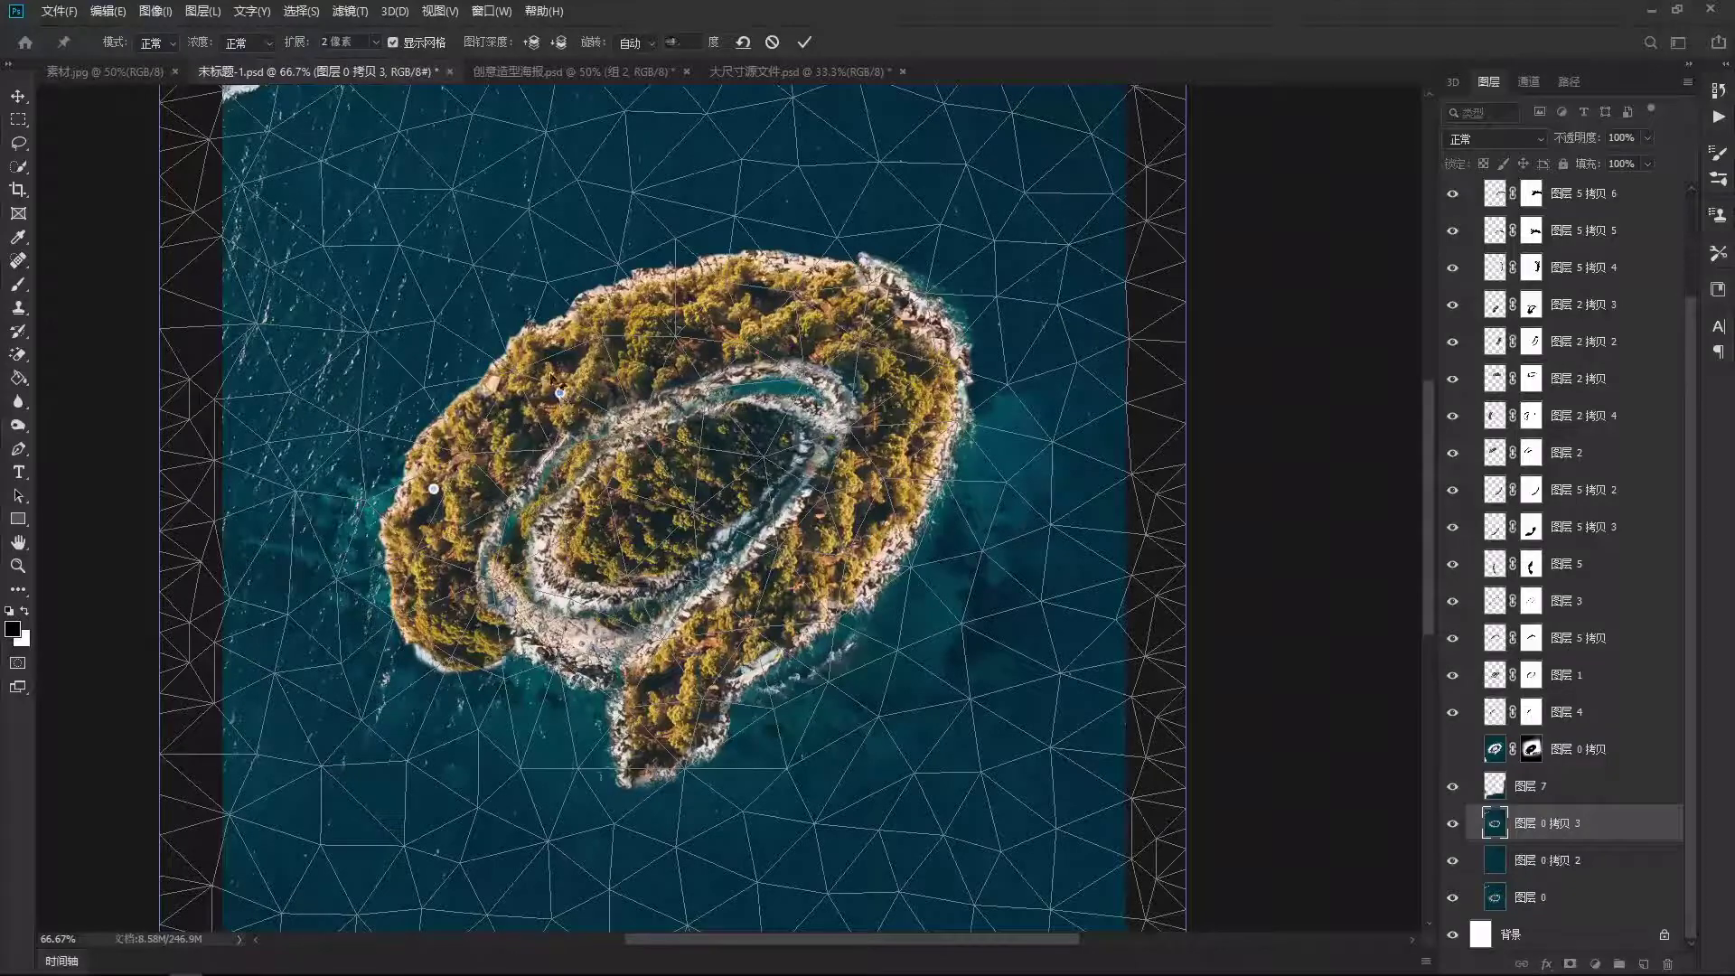
drag(560, 394, 560, 394)
click(656, 665)
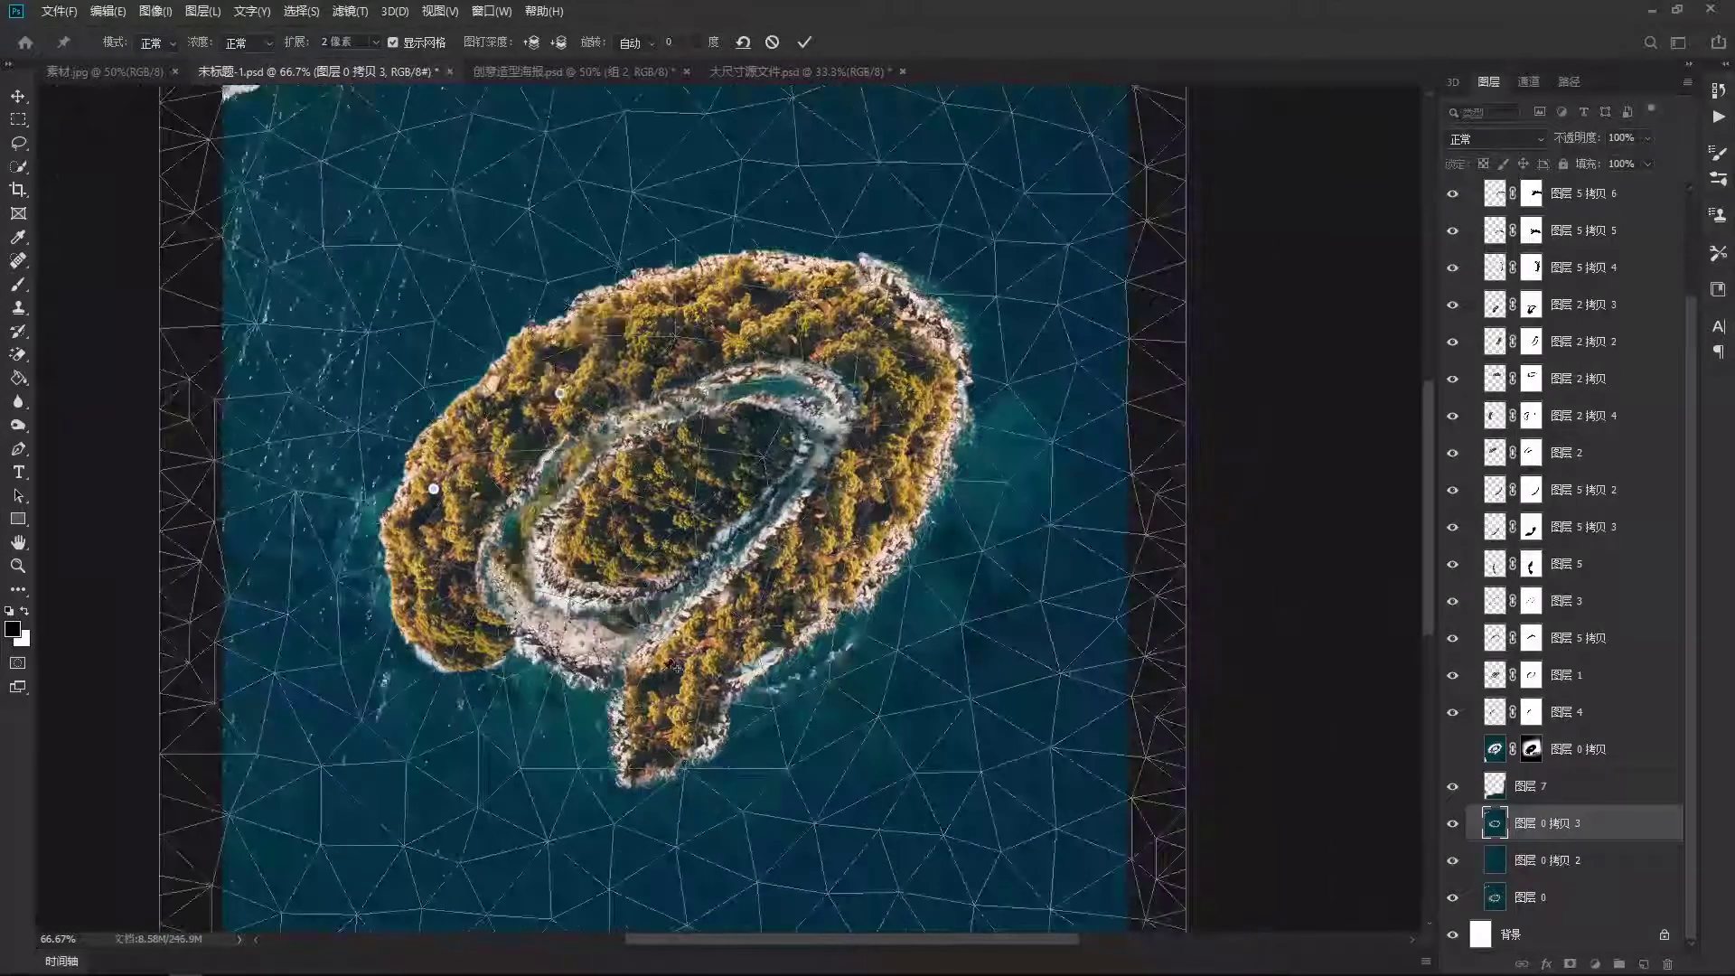
click(887, 347)
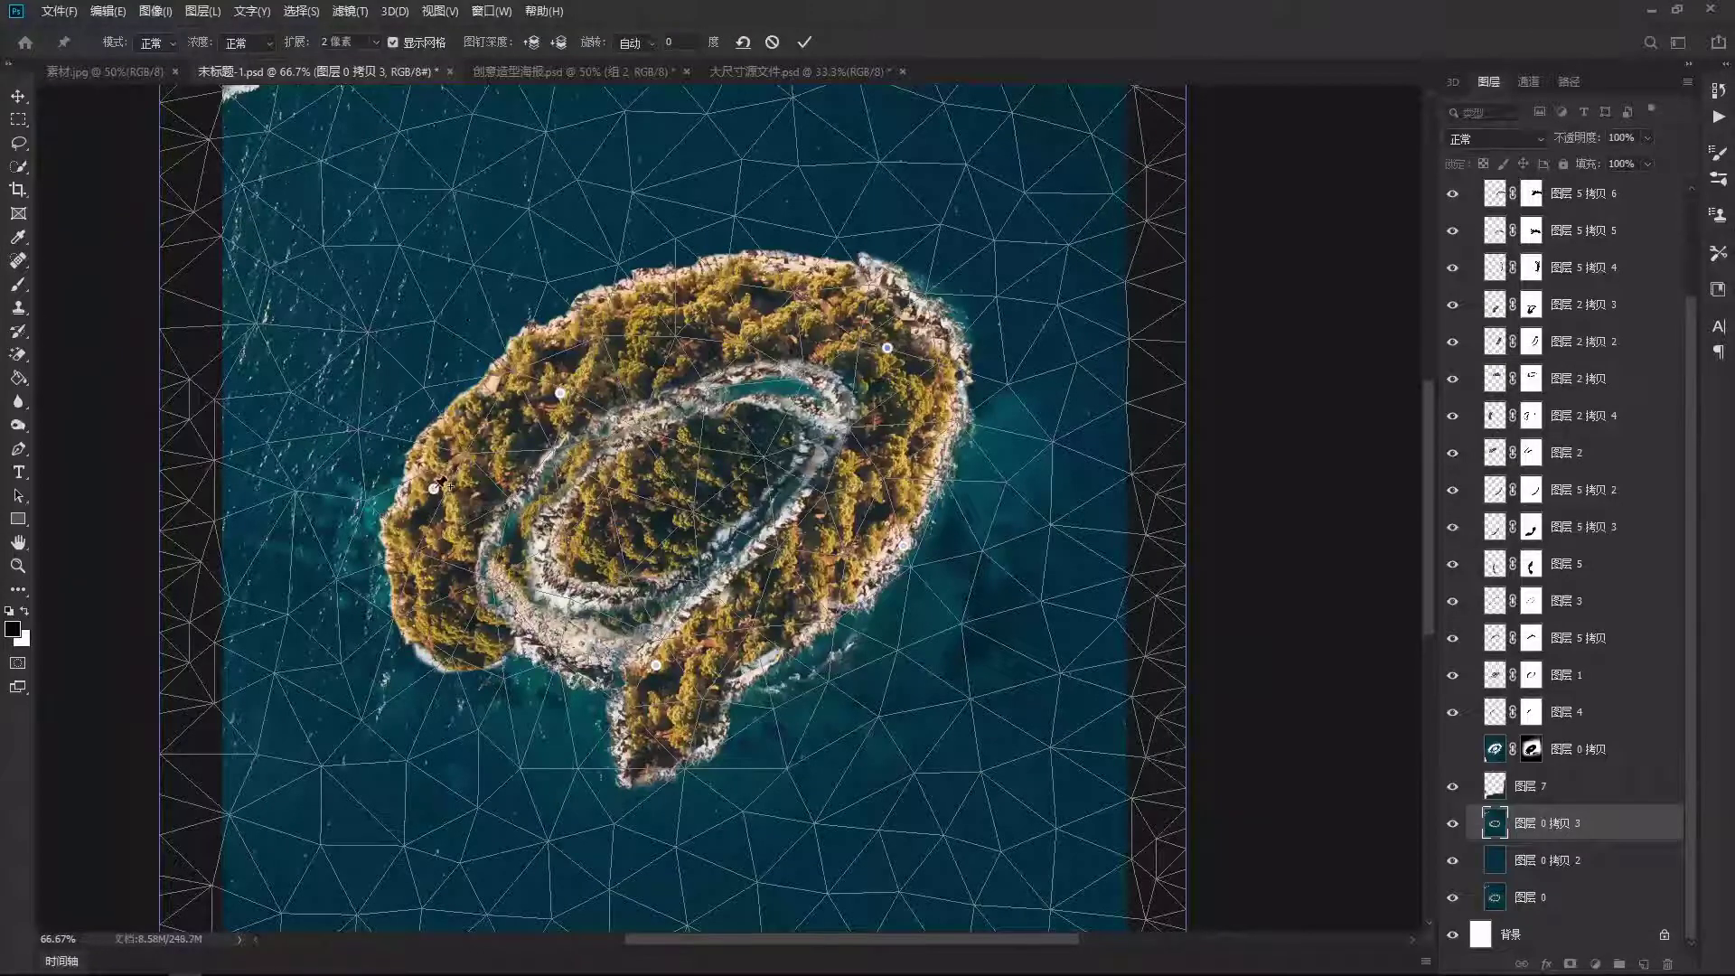
drag(434, 489, 356, 529)
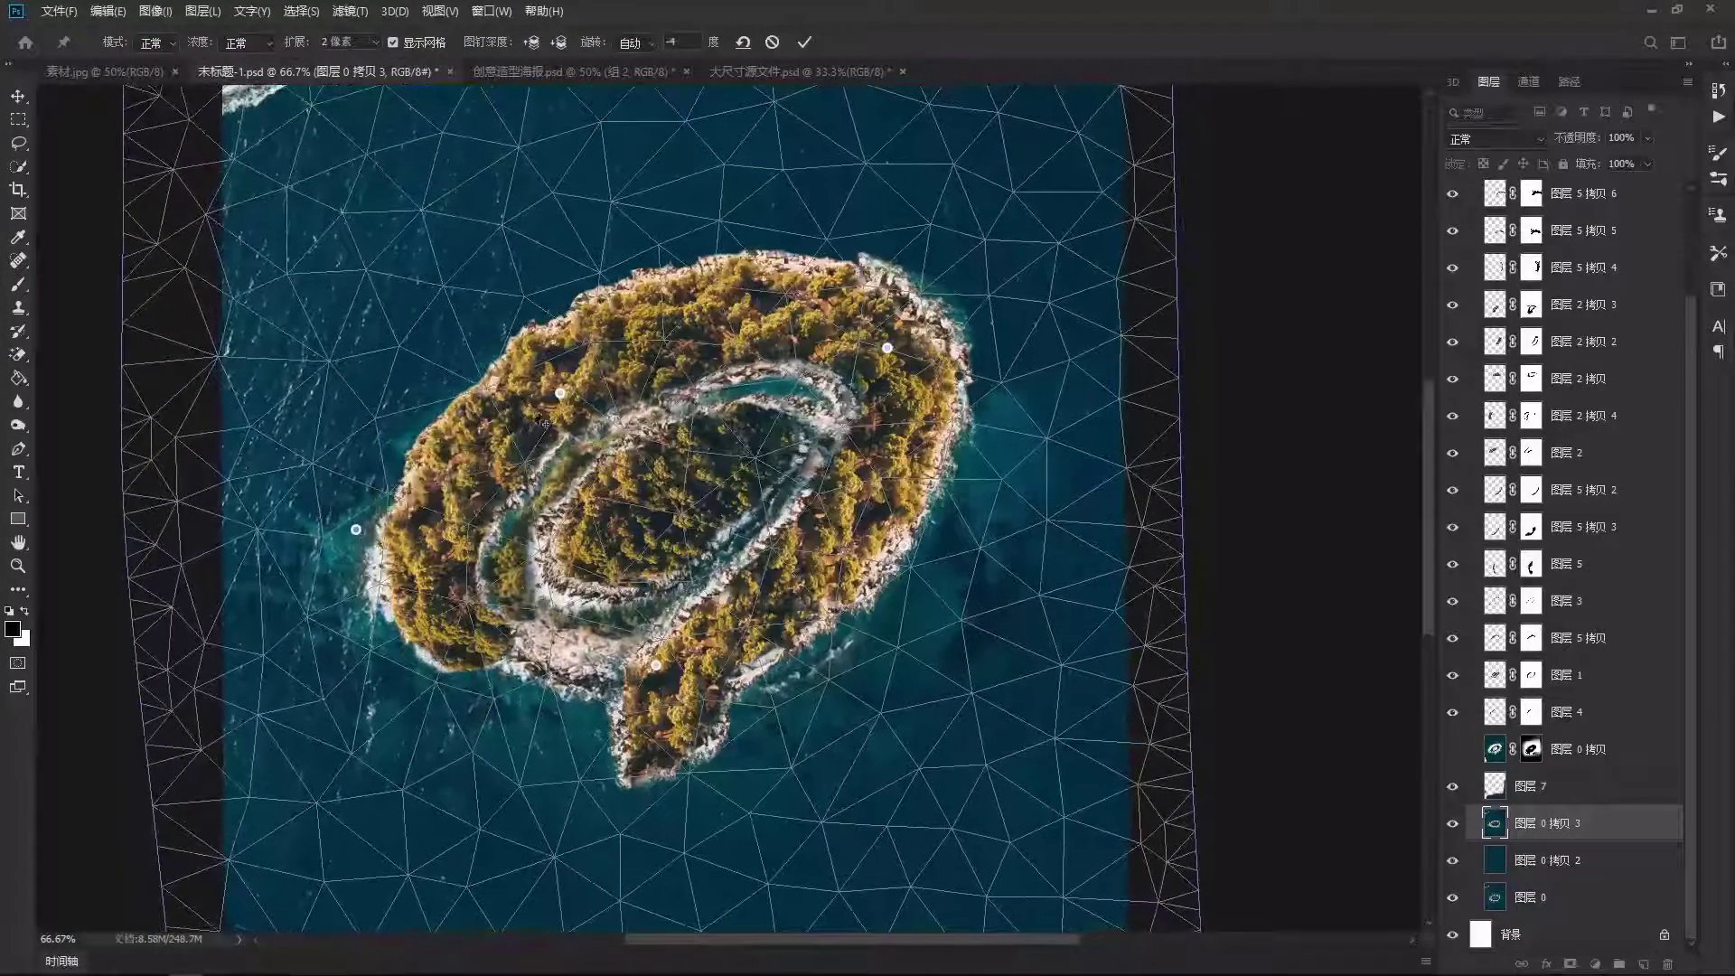
drag(560, 393, 490, 331)
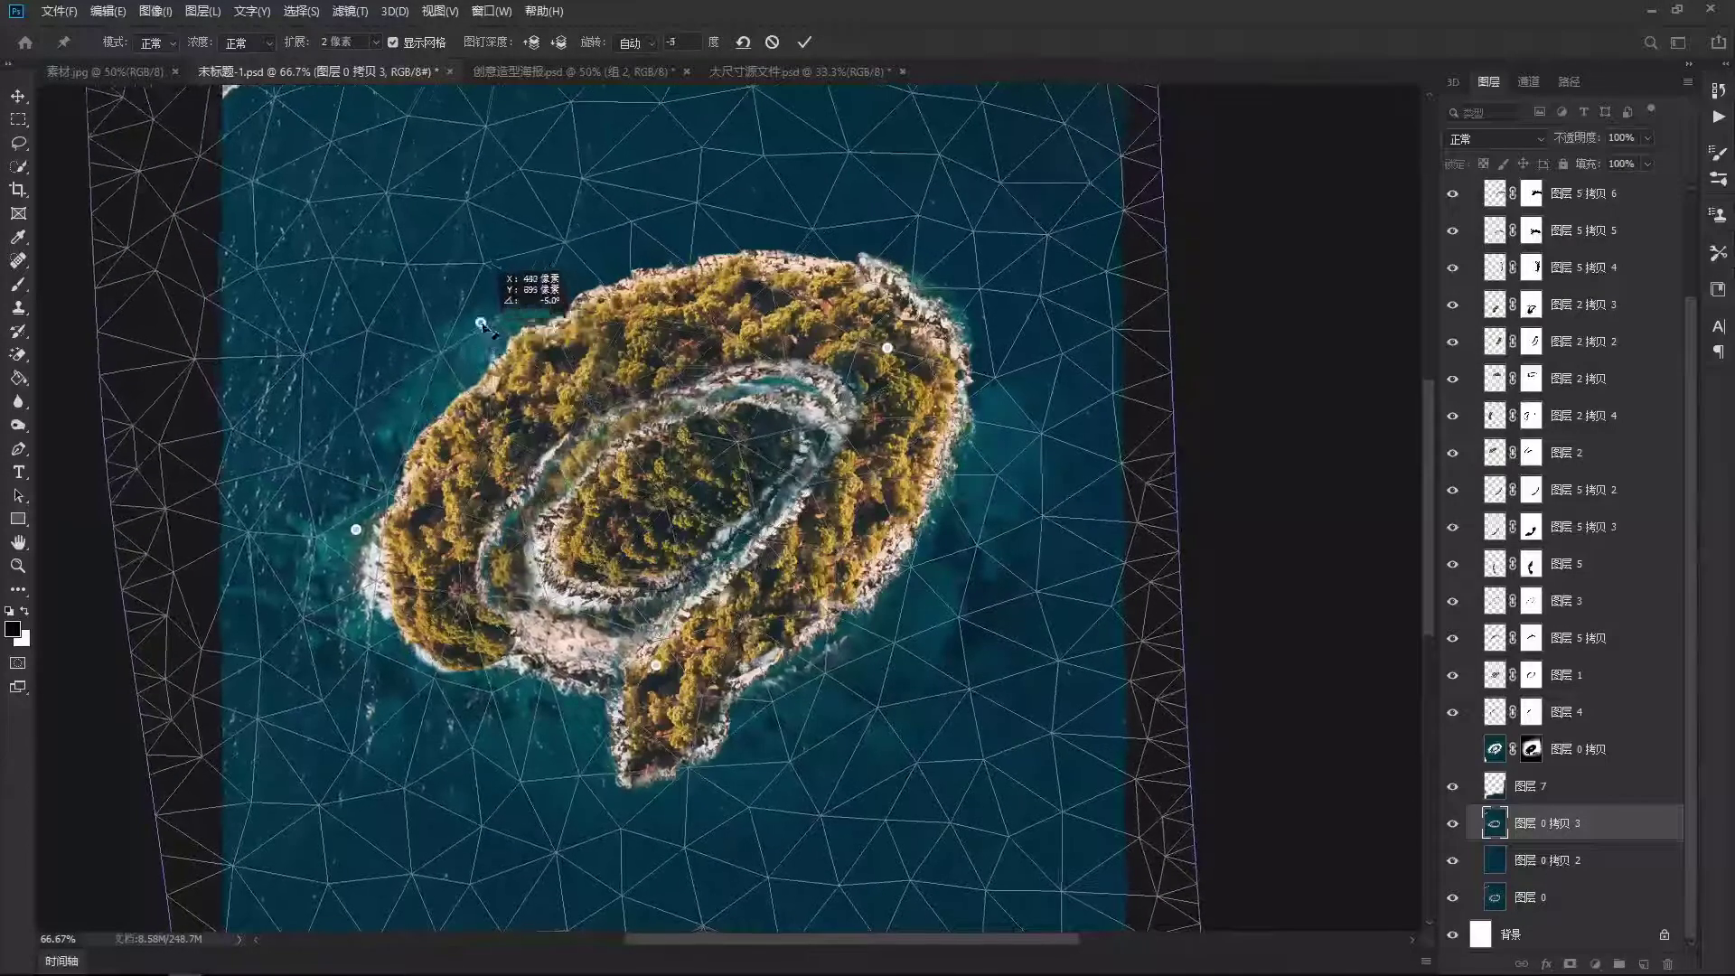
drag(456, 438, 436, 435)
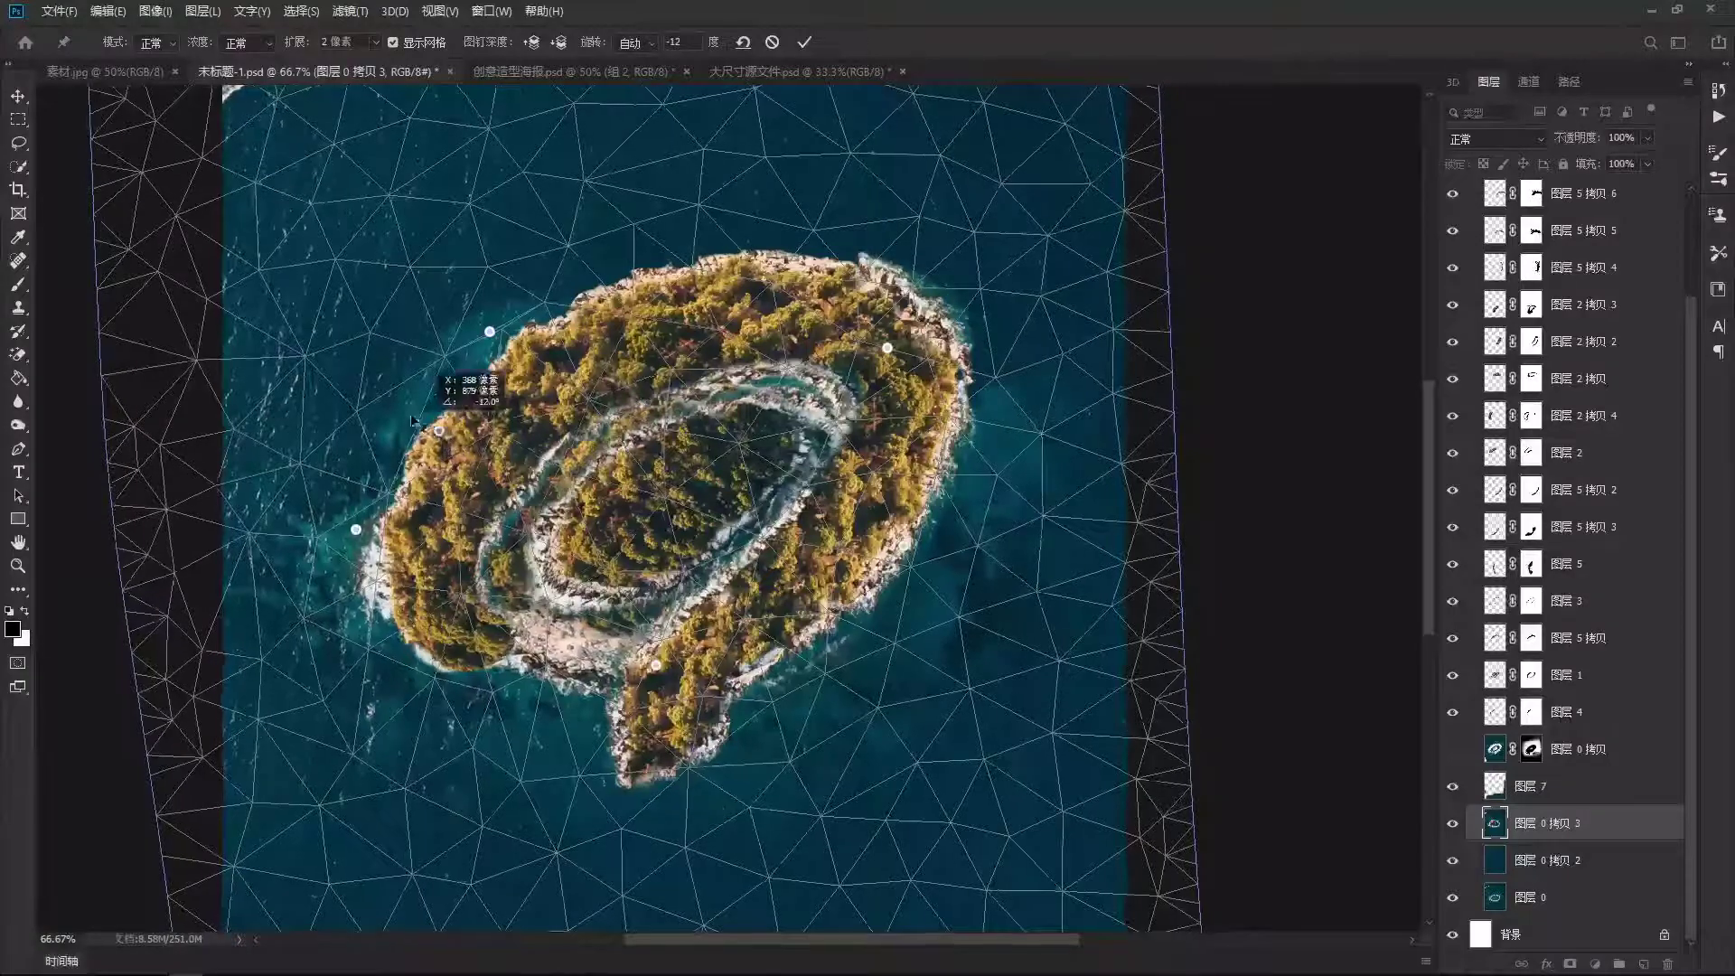
Add pins above the island and stretch the sea upward and up-right.
drag(825, 515, 680, 546)
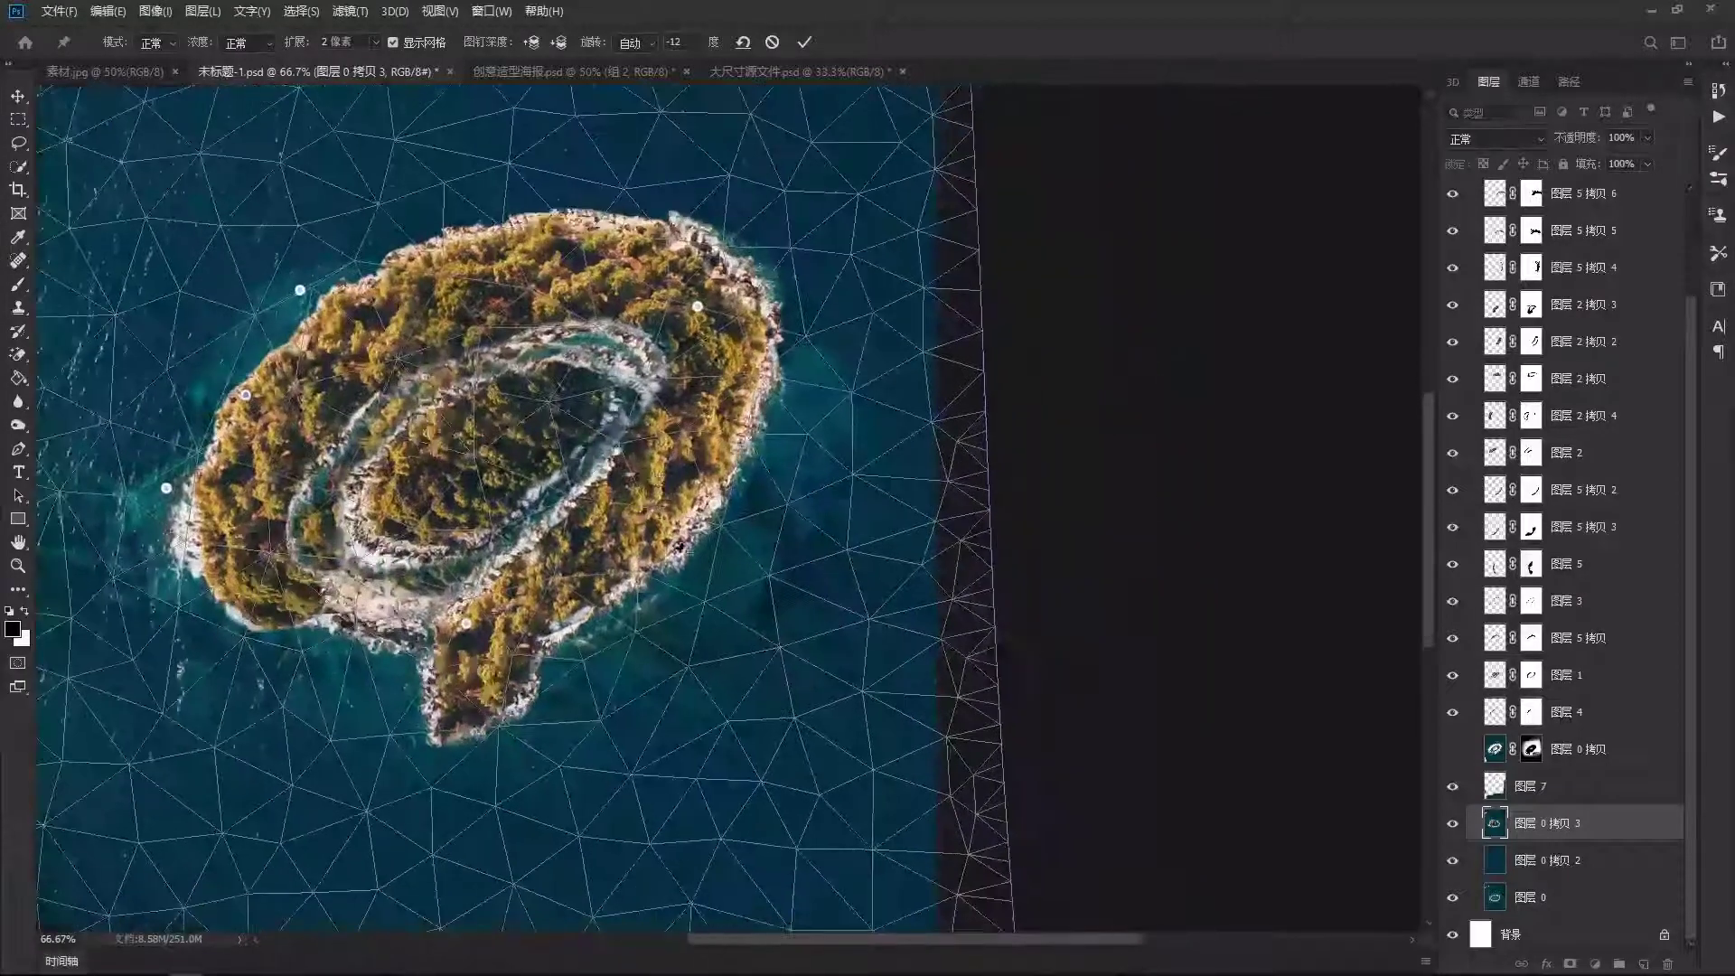
drag(740, 336, 794, 449)
click(559, 376)
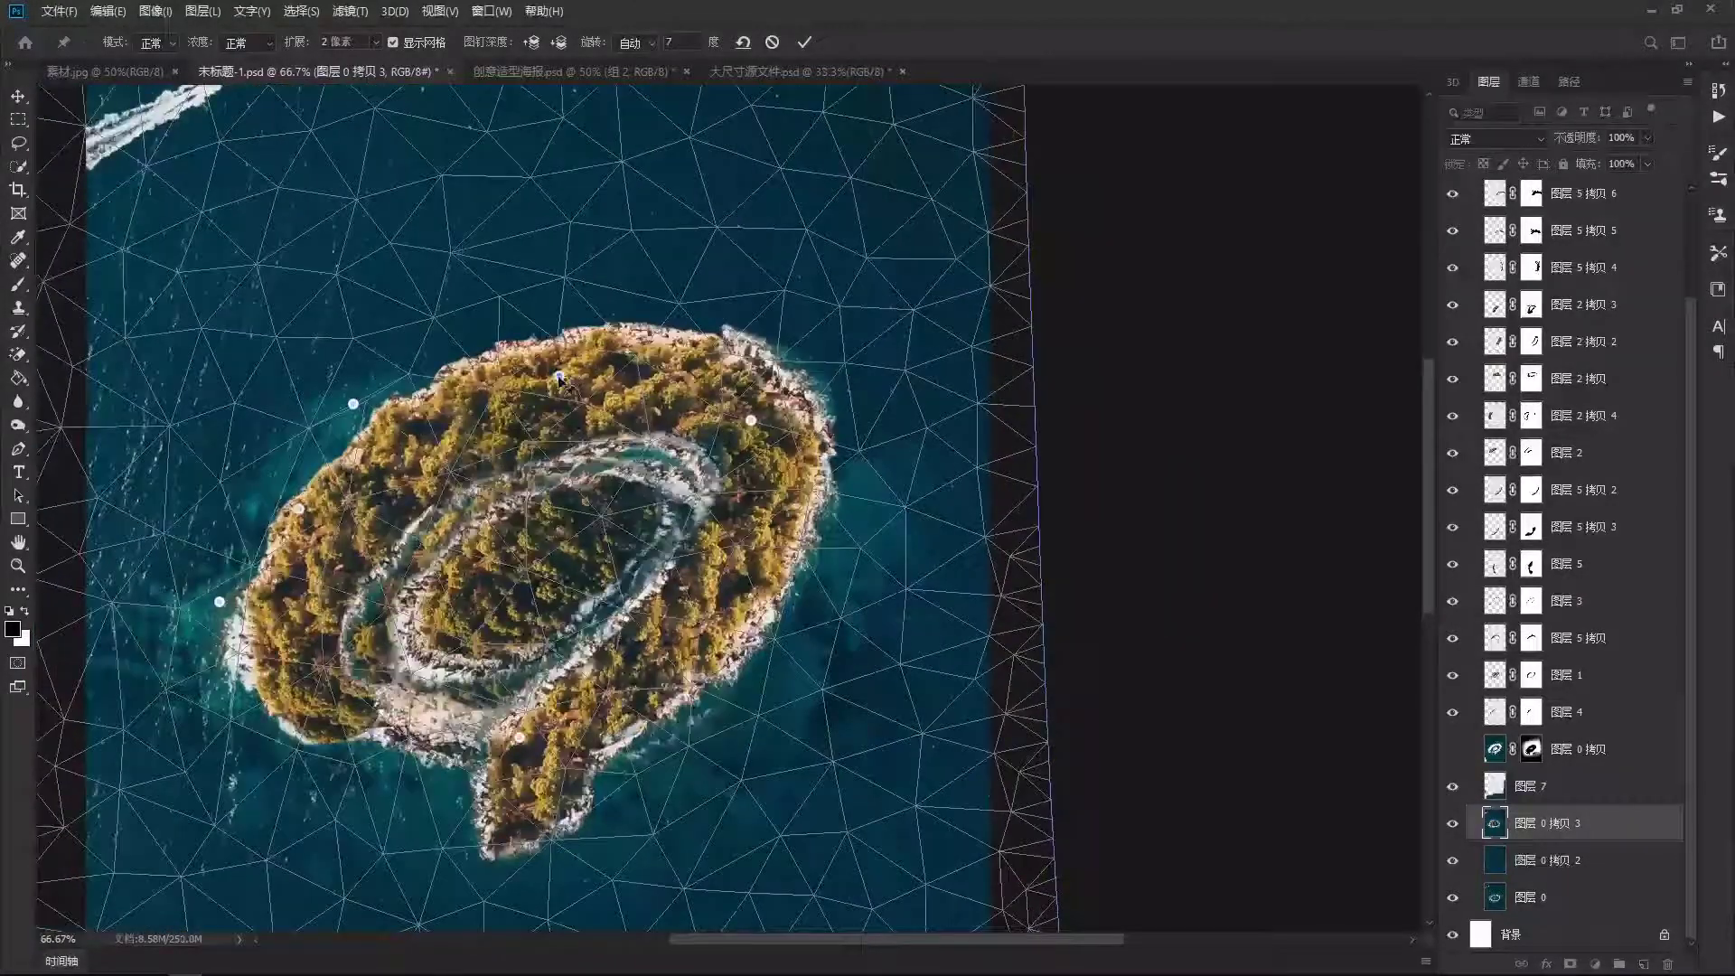
mouse_move(560, 376)
mouse_down()
mouse_move(568, 210)
mouse_move(566, 234)
mouse_up()
click(680, 380)
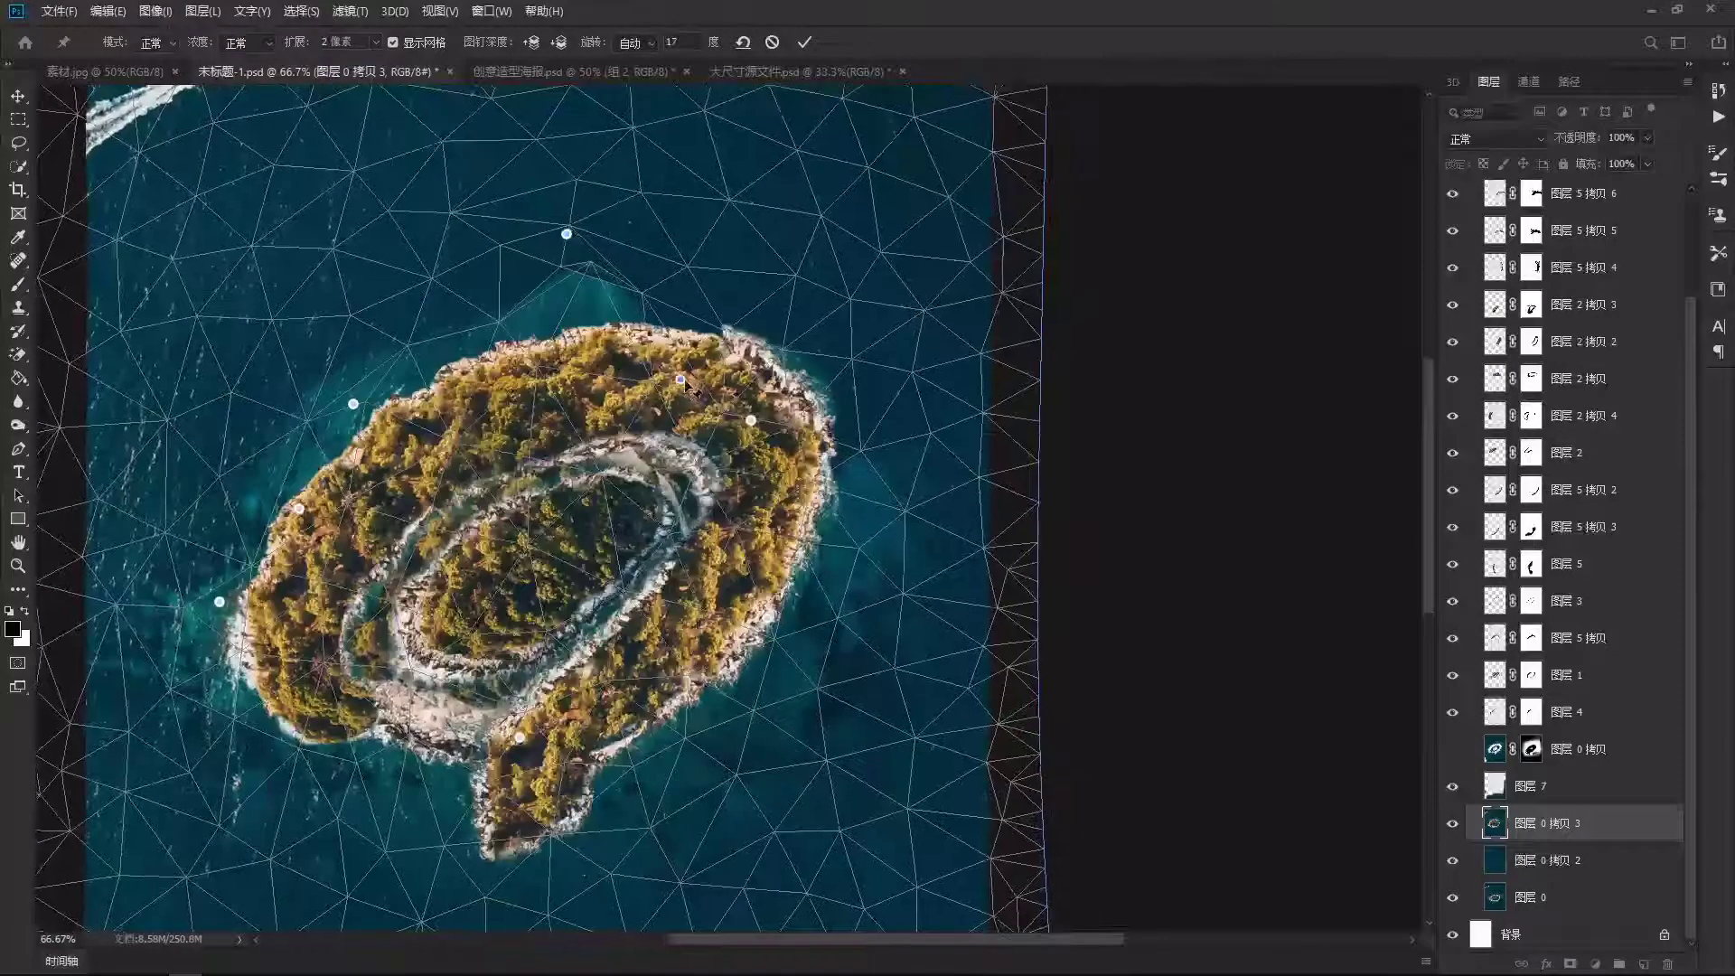
drag(680, 380, 748, 281)
mouse_move(774, 412)
mouse_down()
mouse_move(681, 389)
mouse_move(822, 313)
mouse_move(815, 283)
mouse_move(685, 508)
mouse_up()
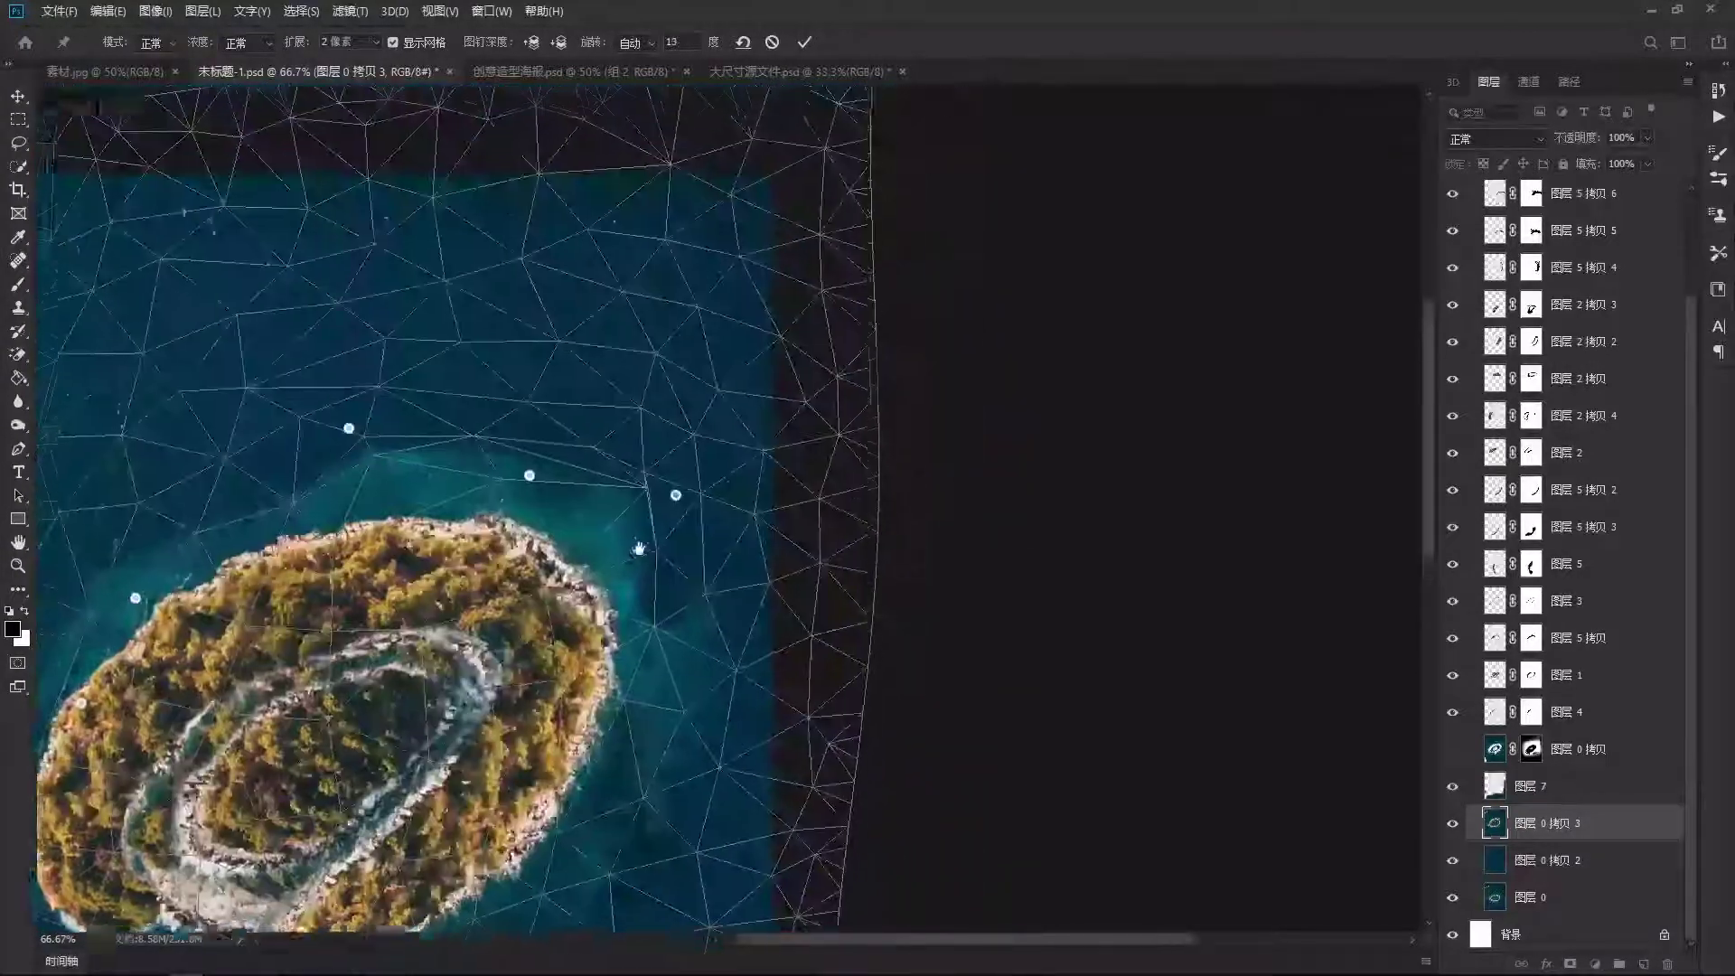
click(620, 388)
mouse_move(621, 397)
mouse_down()
mouse_move(625, 442)
mouse_move(650, 310)
mouse_move(813, 410)
mouse_move(792, 333)
mouse_move(813, 434)
mouse_move(788, 423)
mouse_up()
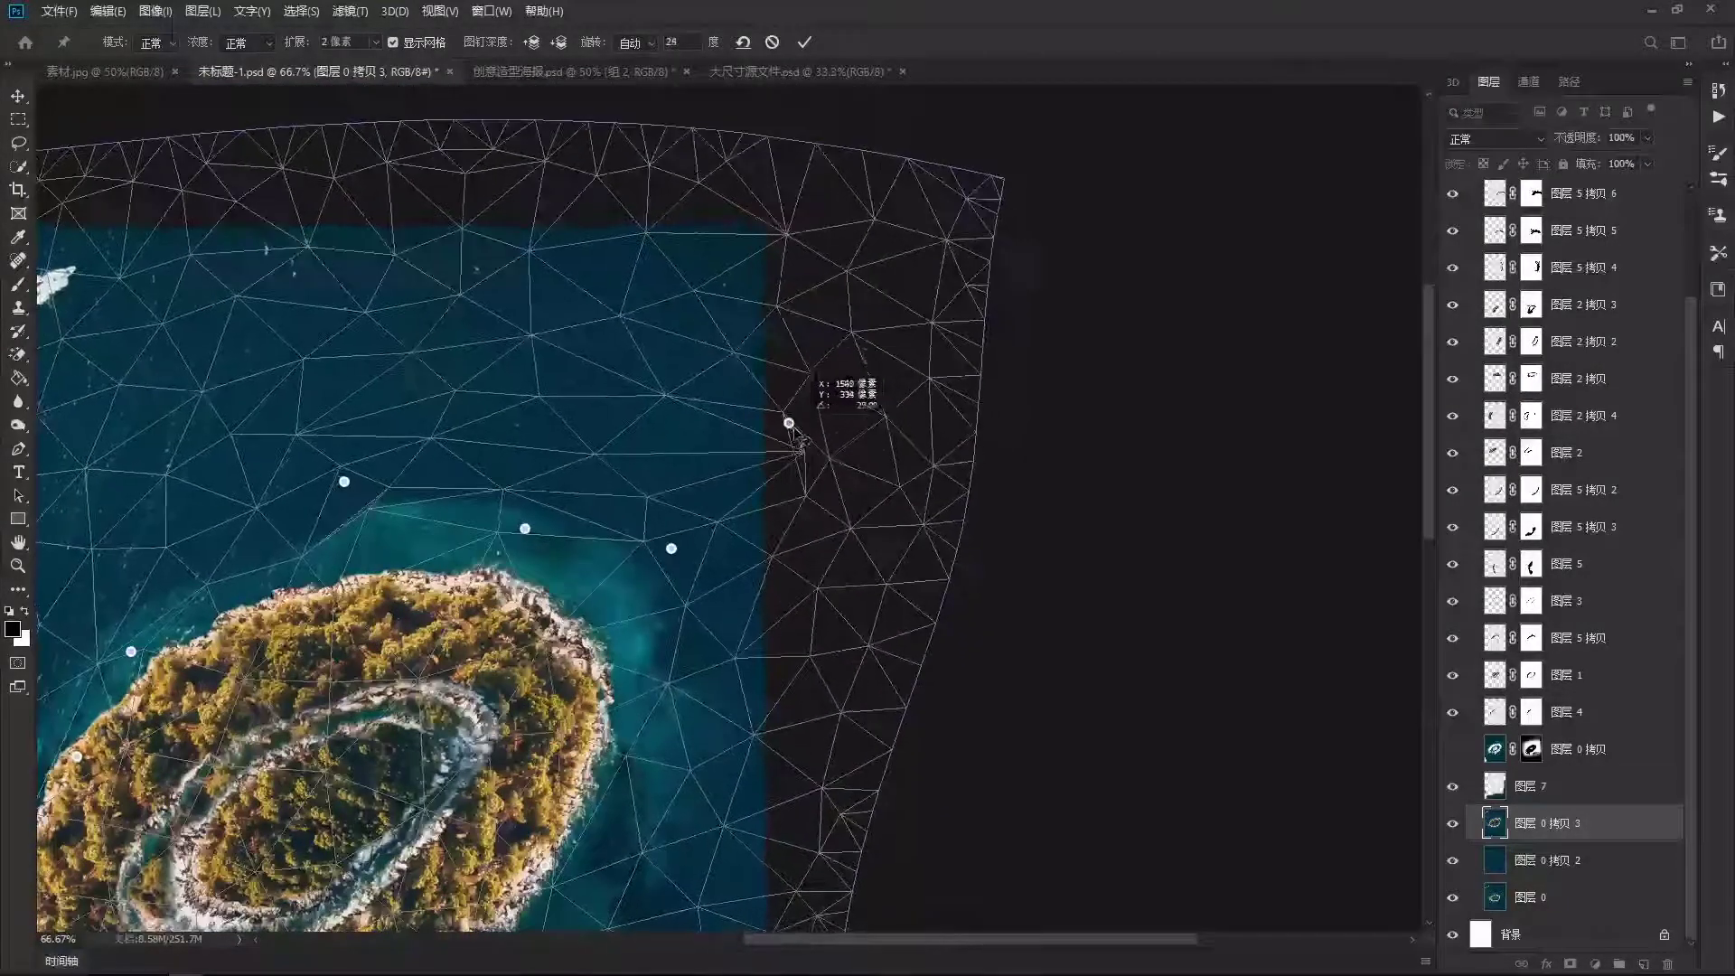
Delete a stray pin, stretch the mesh's right side, and pull in the inner neck.
scroll(789, 423, down, 5)
click(616, 389)
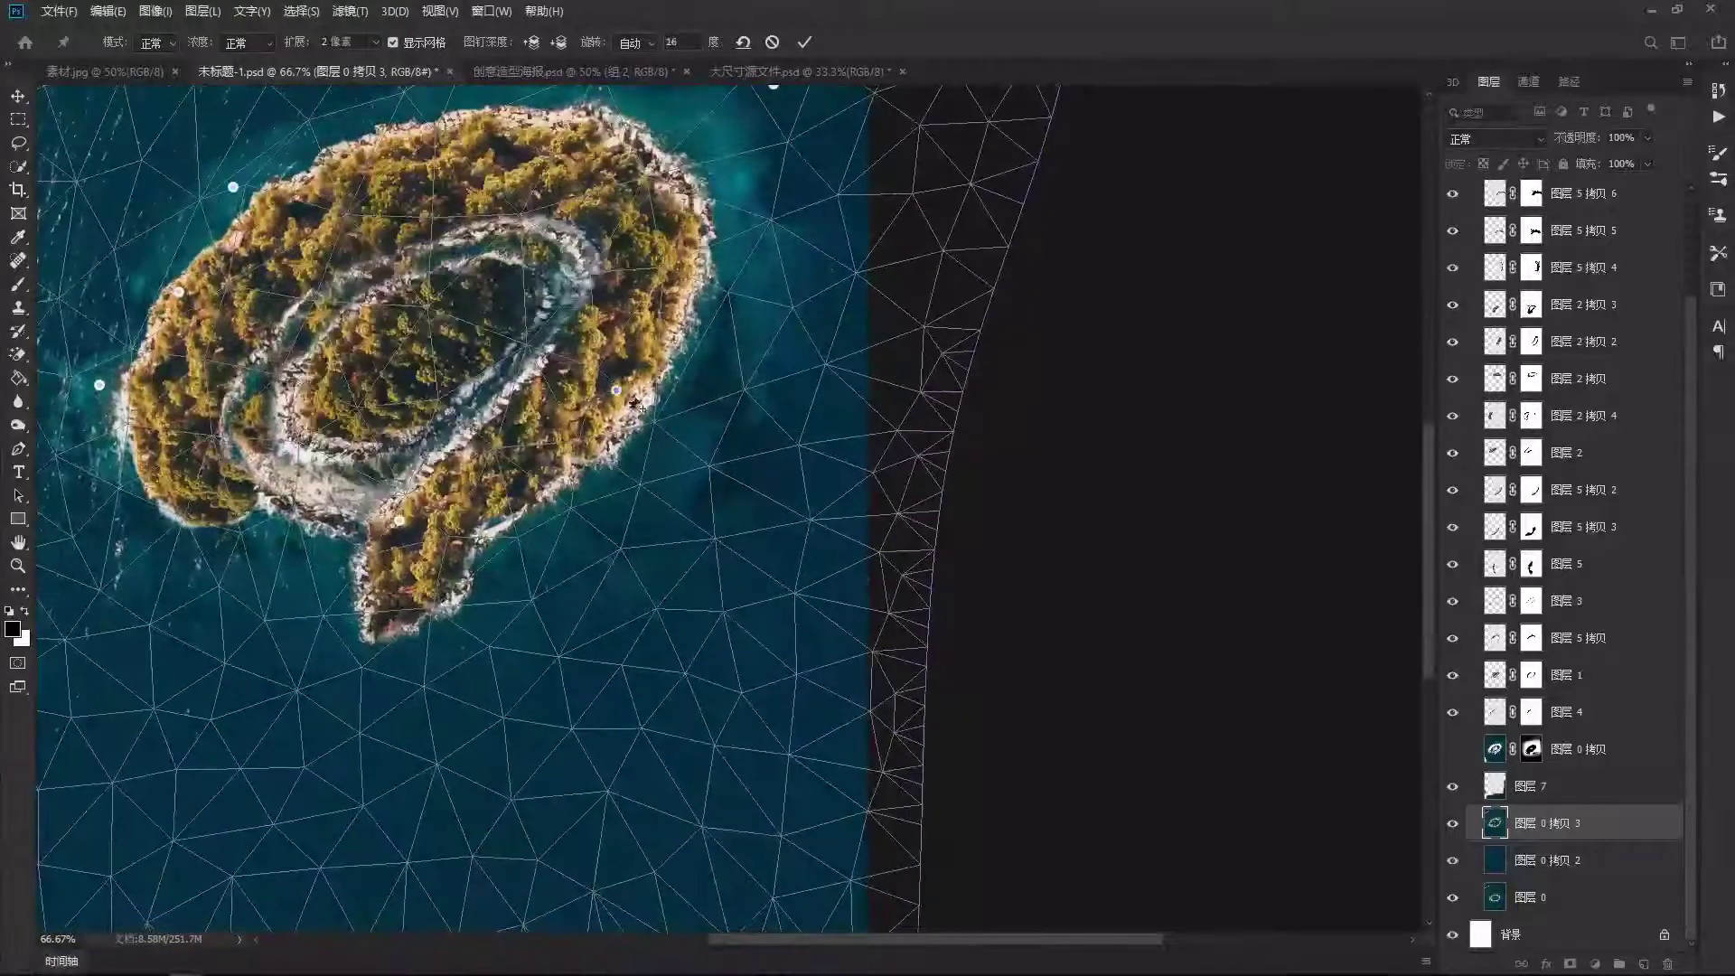
key(Delete)
drag(649, 411, 824, 355)
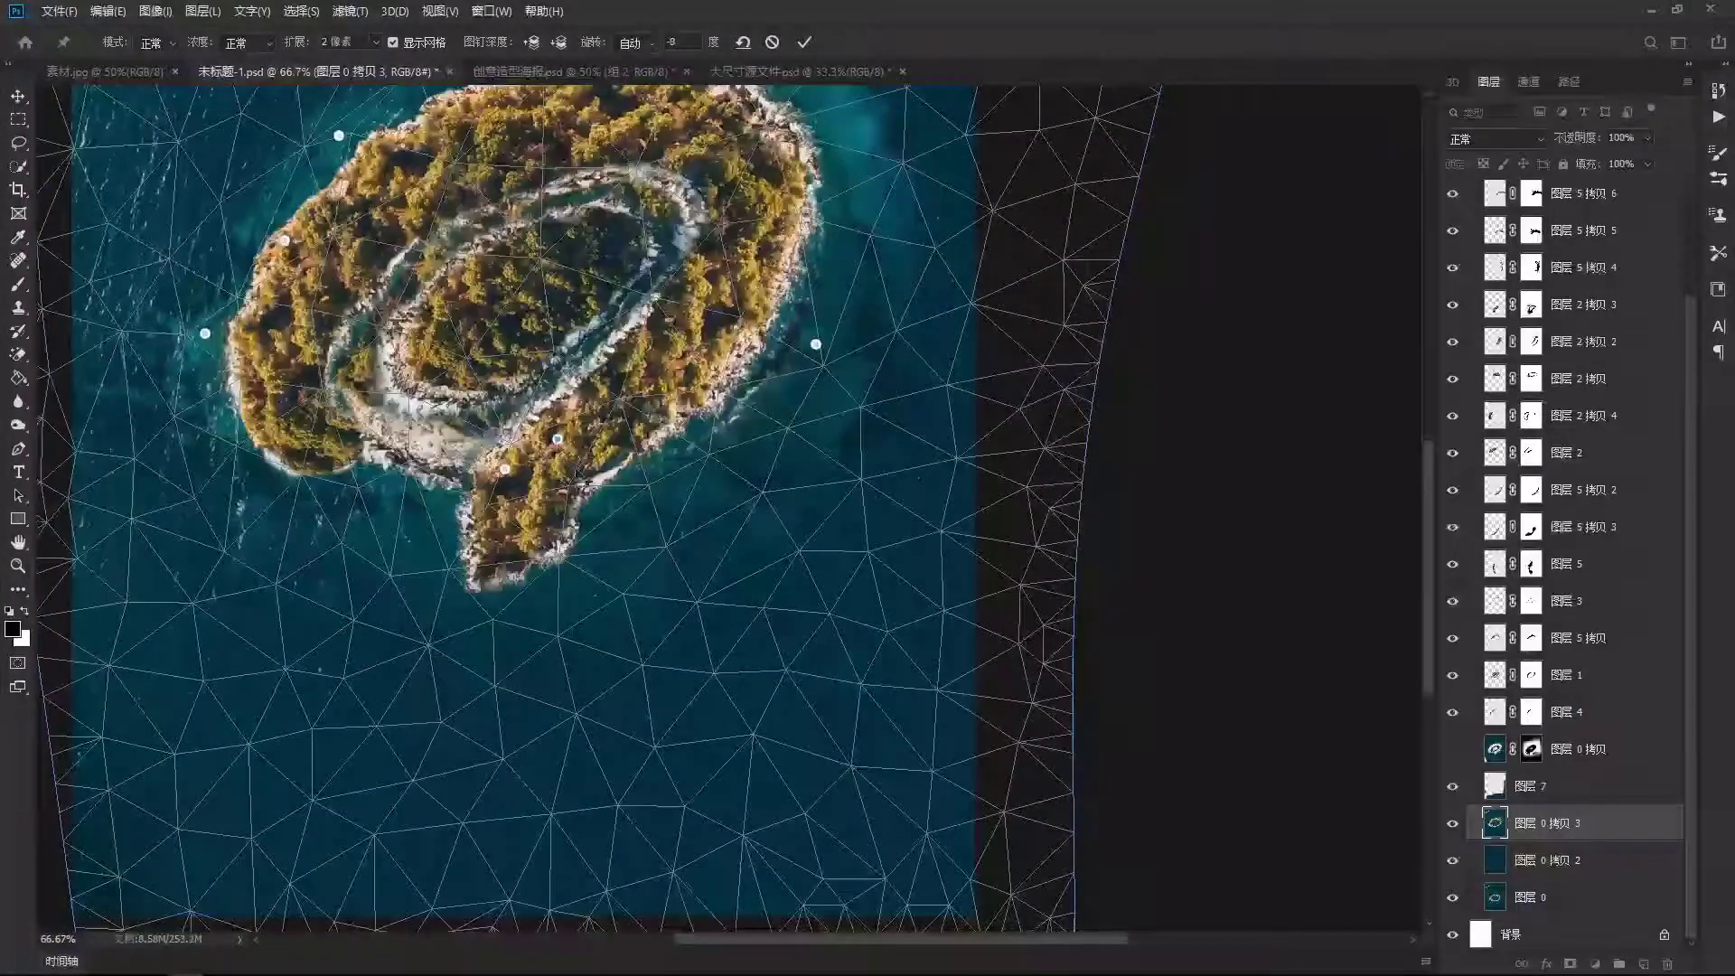
click(573, 462)
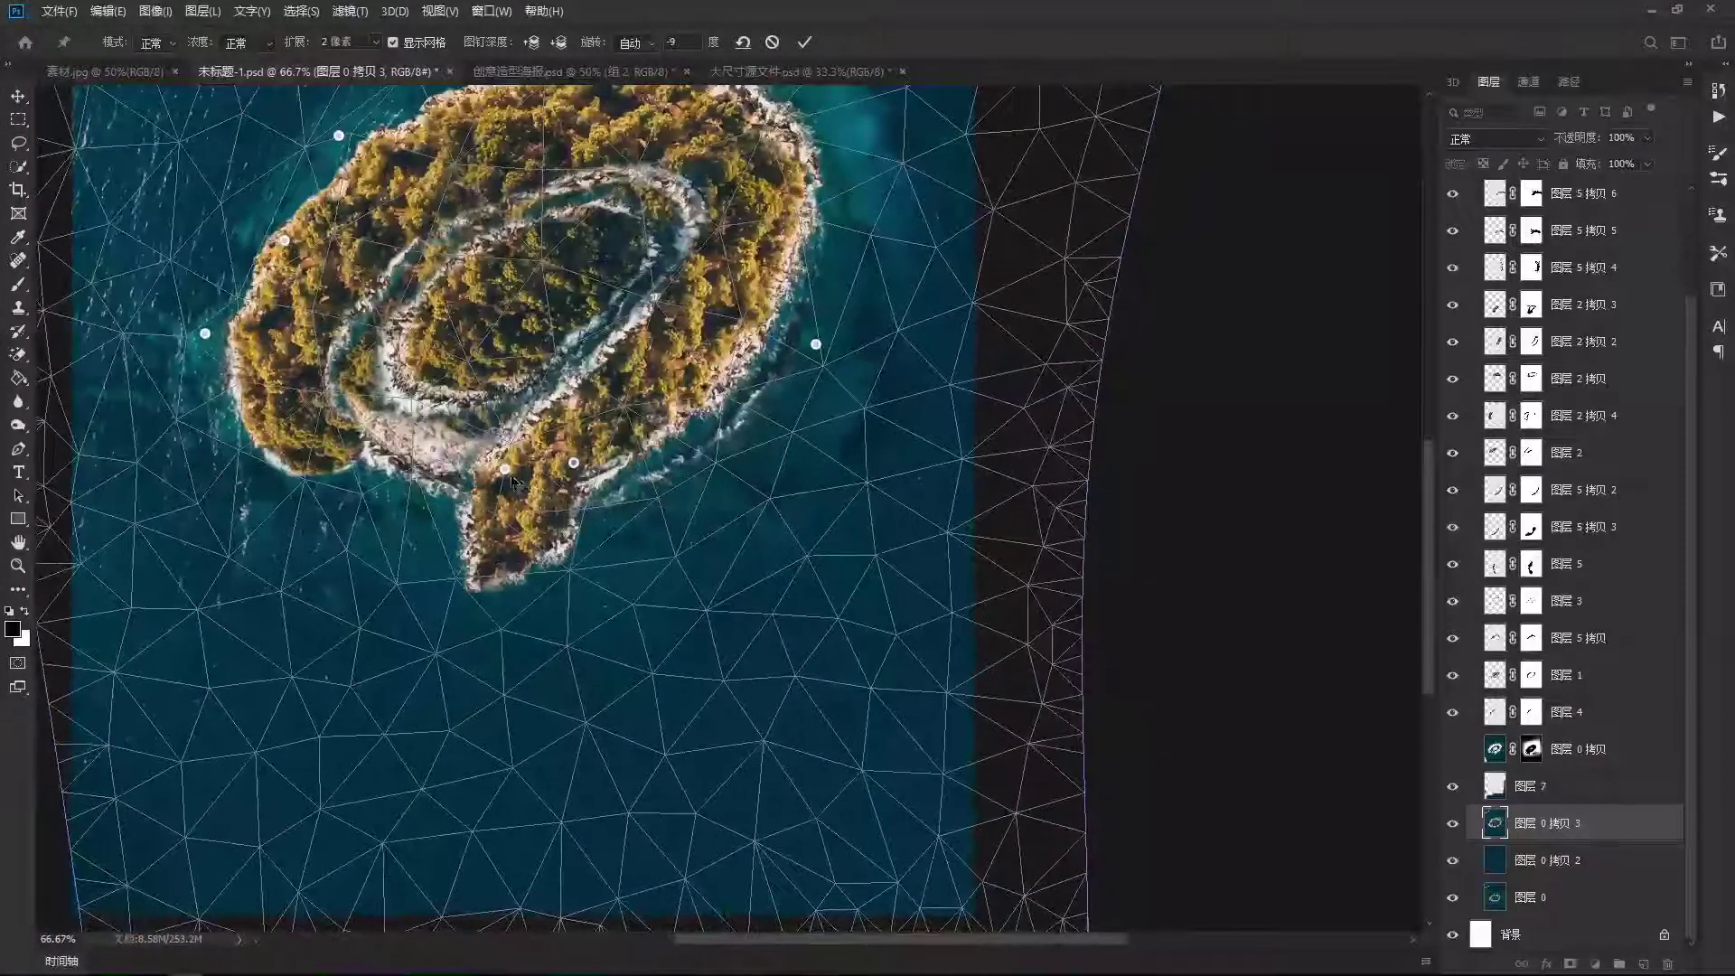
drag(504, 470, 500, 460)
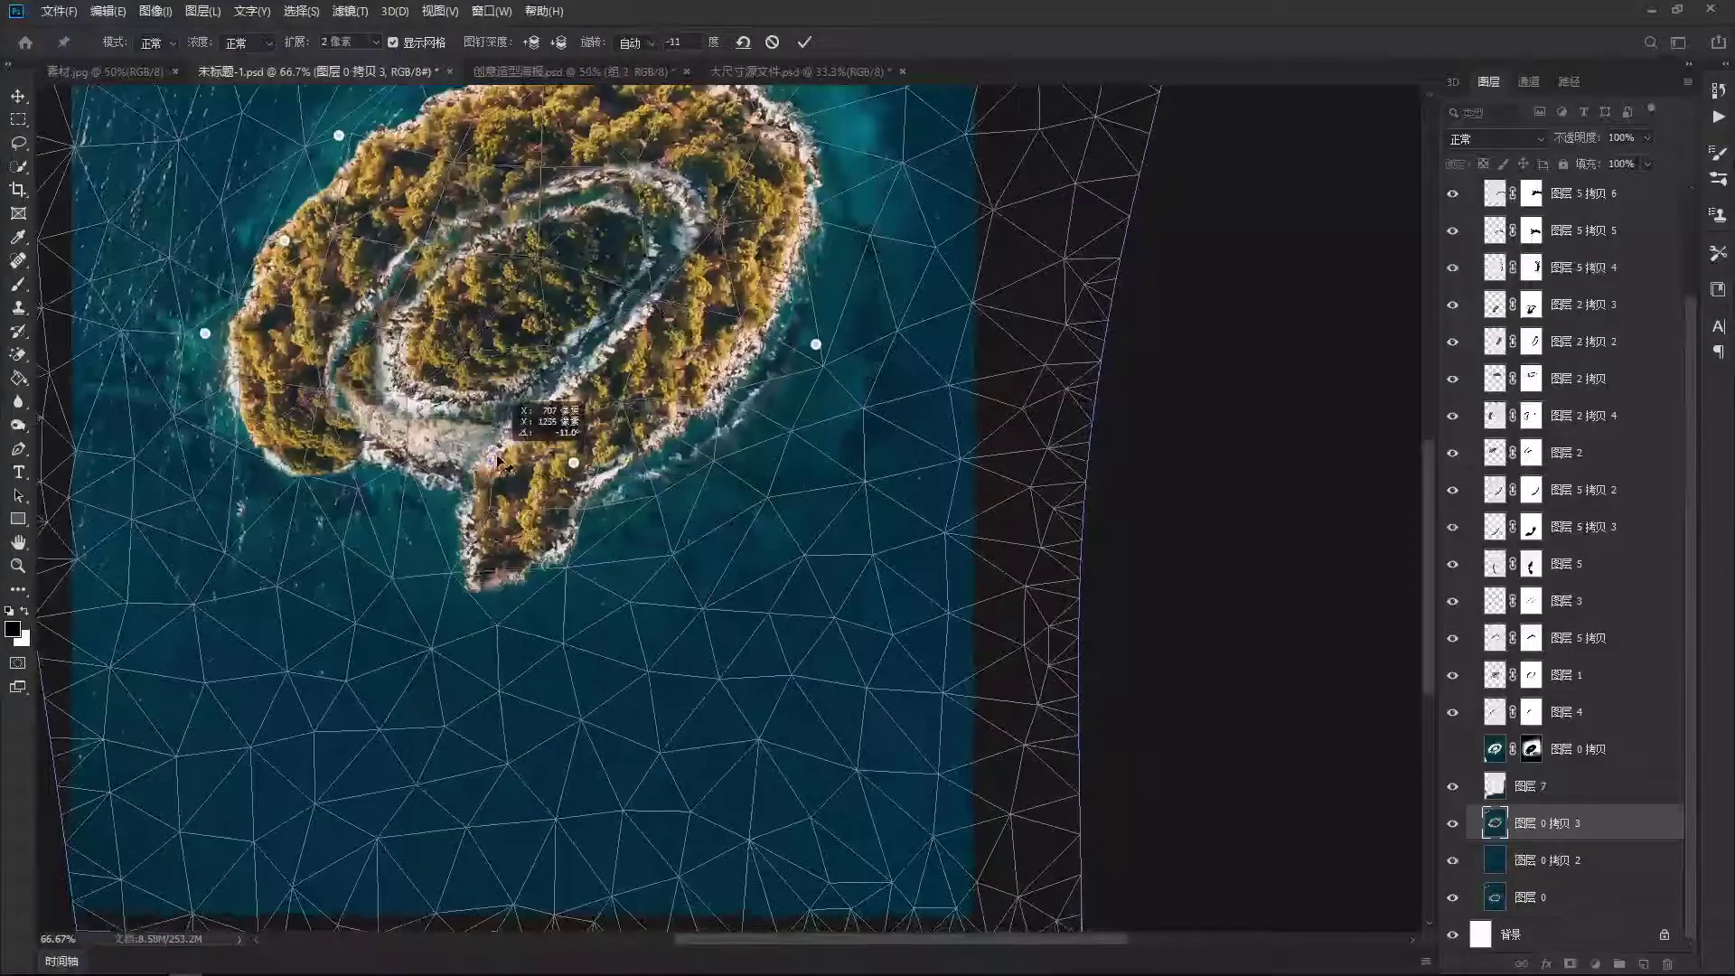
drag(426, 534, 611, 645)
mouse_move(470, 354)
mouse_down()
mouse_move(514, 311)
mouse_move(548, 546)
mouse_up()
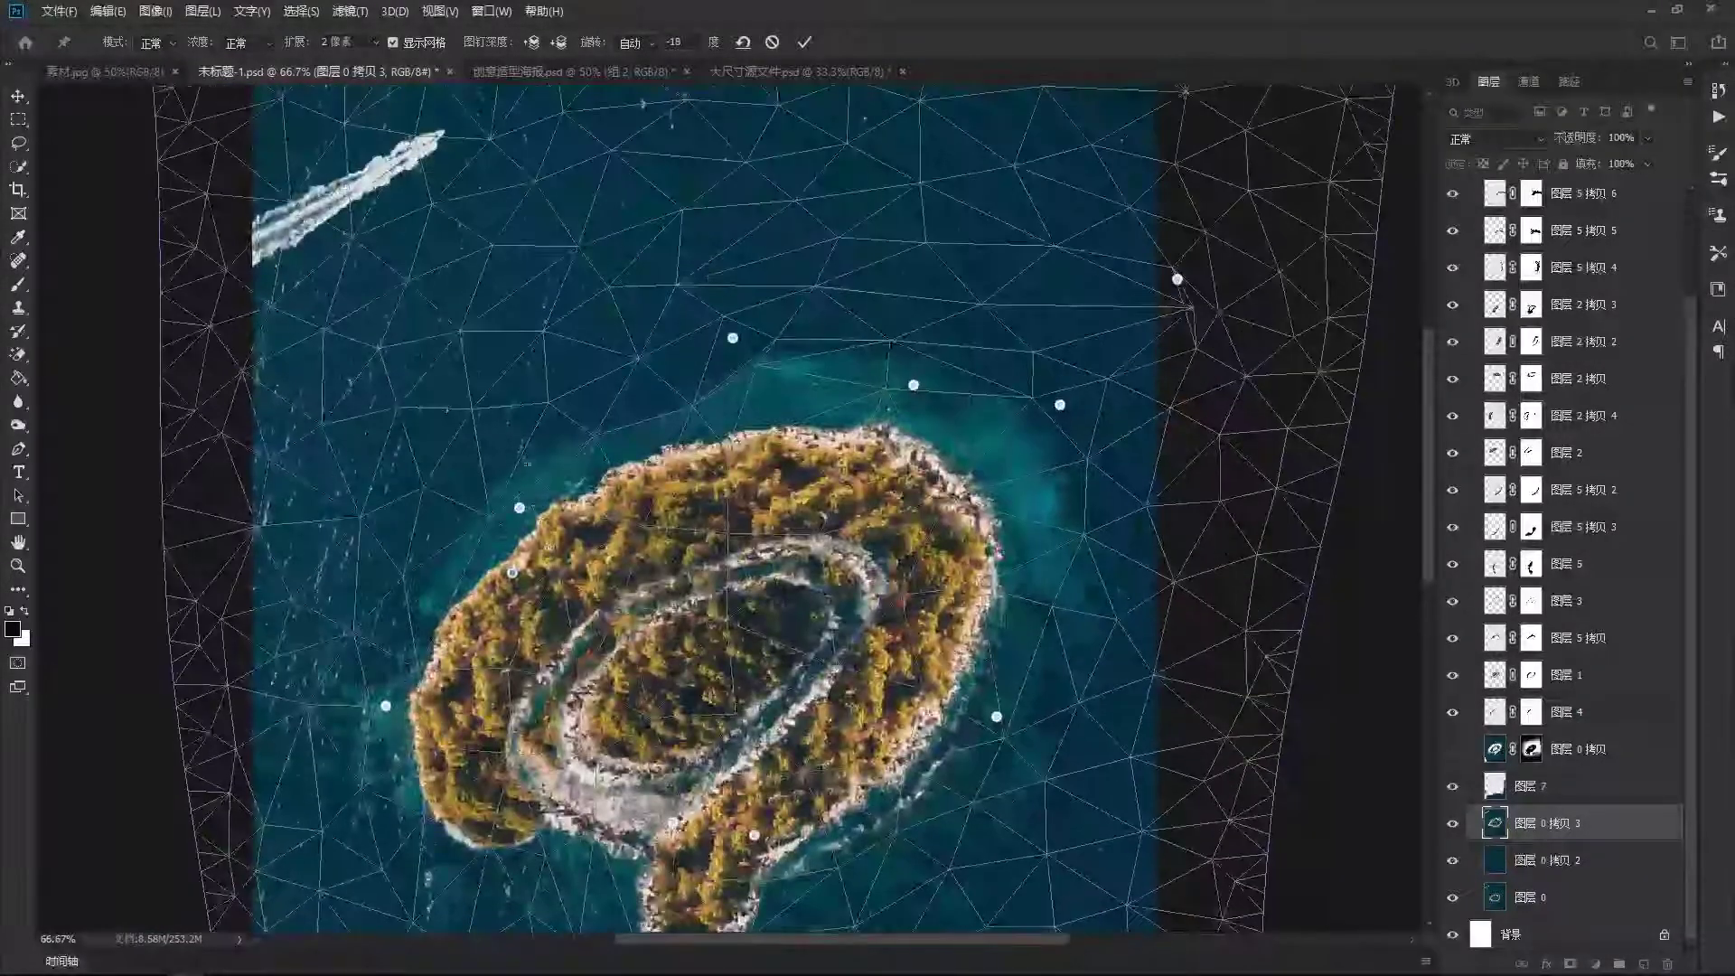
Warp the upper-left sea and pull a new pin above the island into place.
mouse_move(361, 325)
mouse_down()
mouse_move(462, 372)
mouse_move(314, 273)
mouse_move(255, 160)
mouse_up()
drag(418, 264, 271, 181)
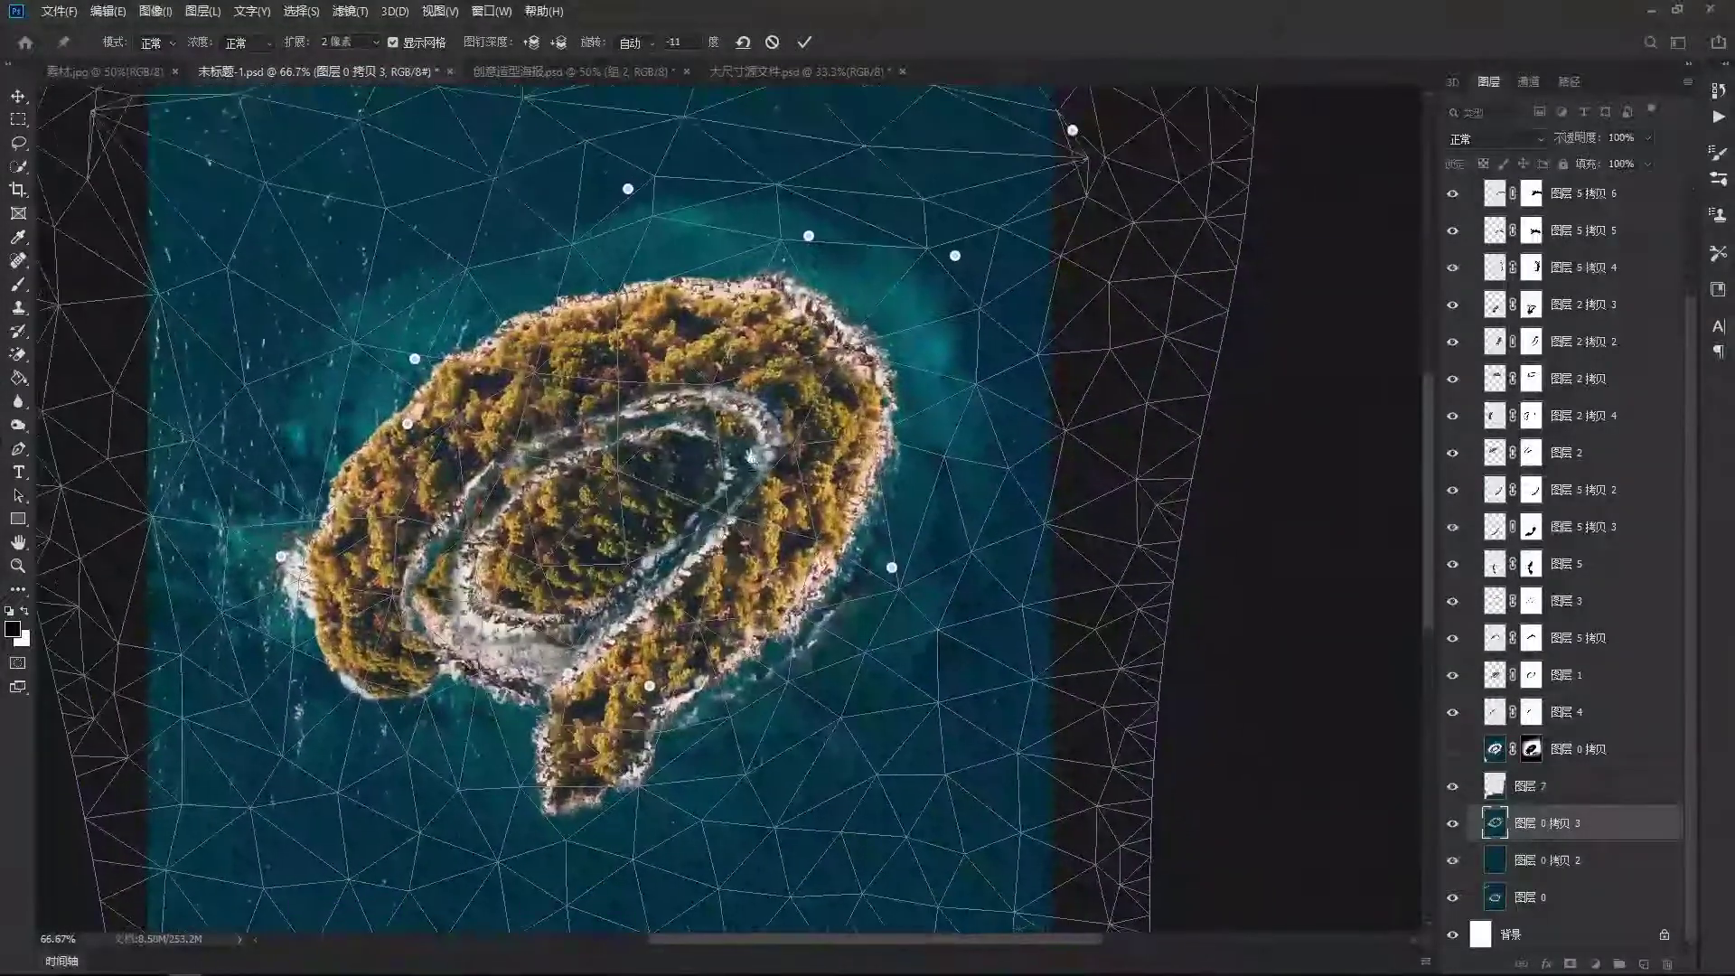
mouse_move(815, 241)
mouse_down()
mouse_move(768, 366)
mouse_move(752, 355)
mouse_up()
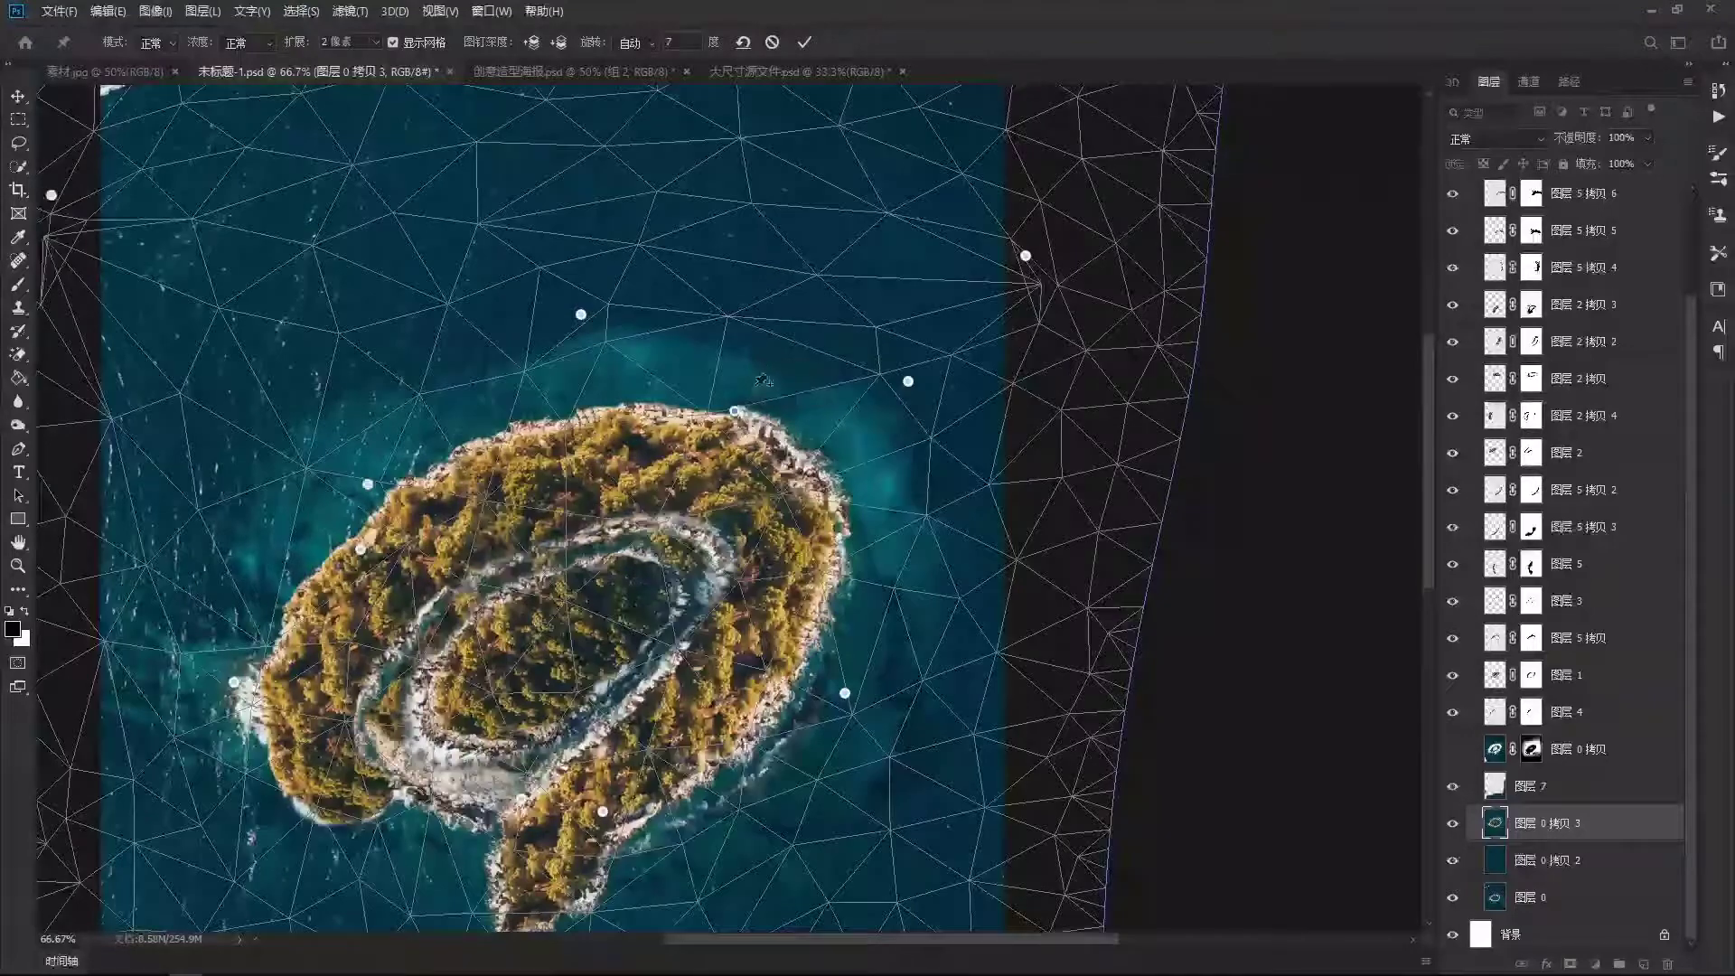
mouse_move(751, 266)
mouse_down()
mouse_move(707, 361)
mouse_move(722, 291)
mouse_up()
click(707, 360)
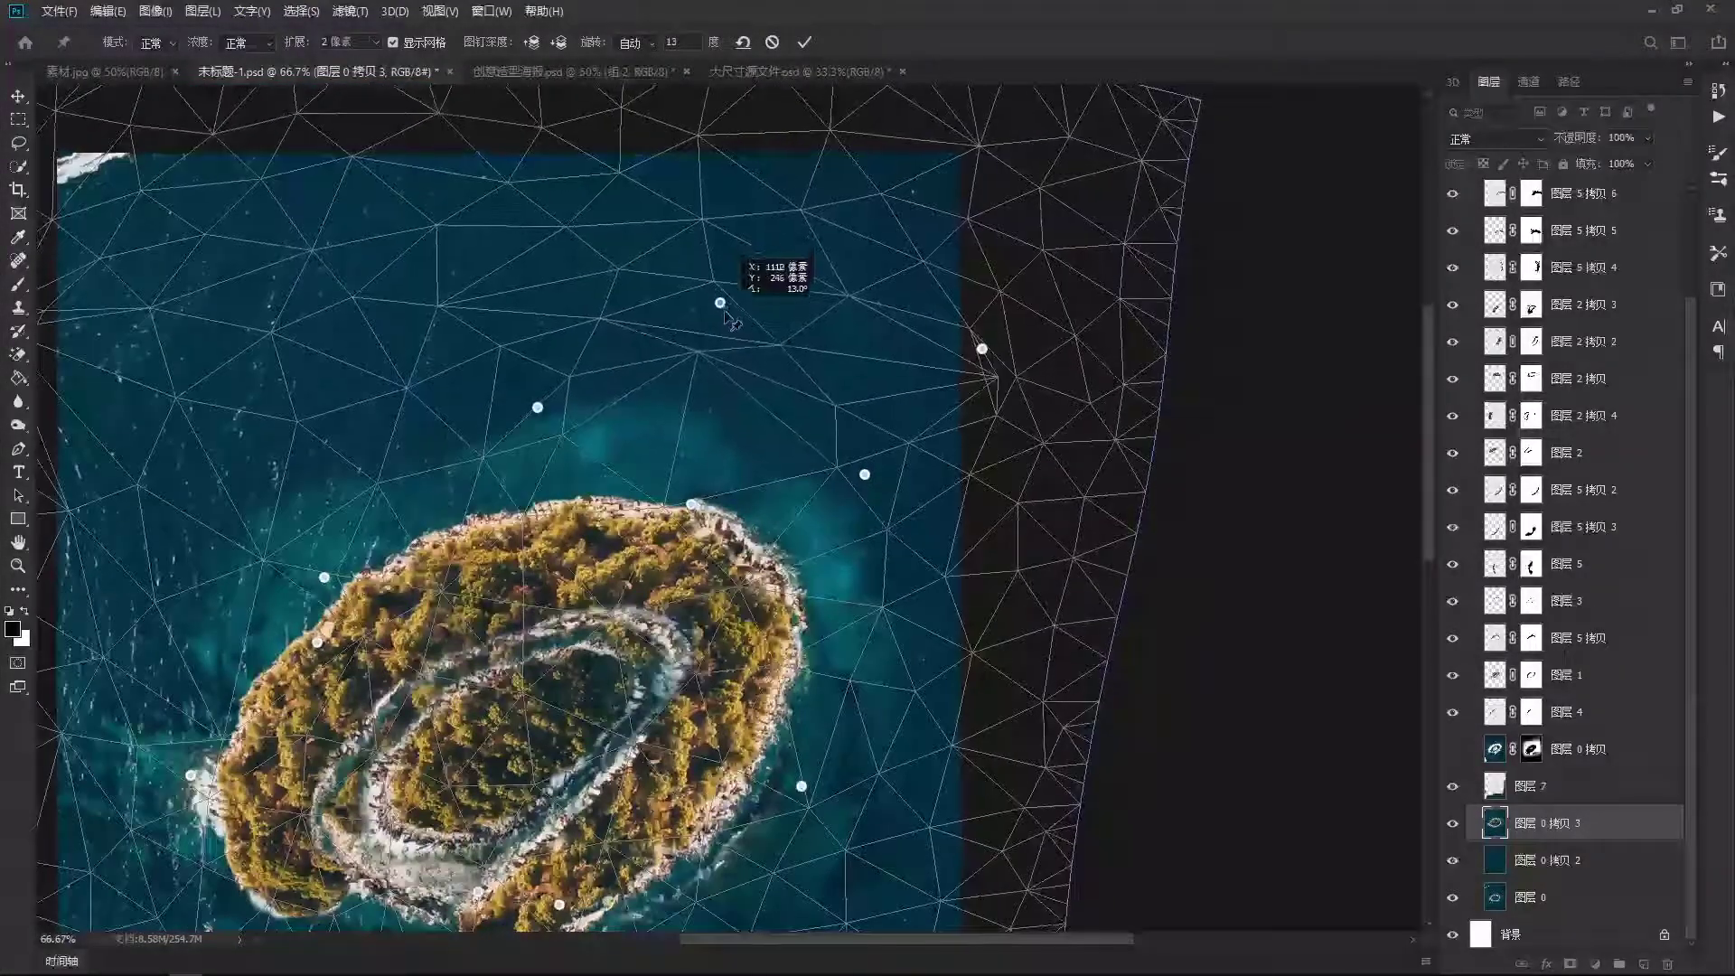
mouse_move(613, 432)
mouse_down()
mouse_move(722, 355)
mouse_move(680, 329)
mouse_up()
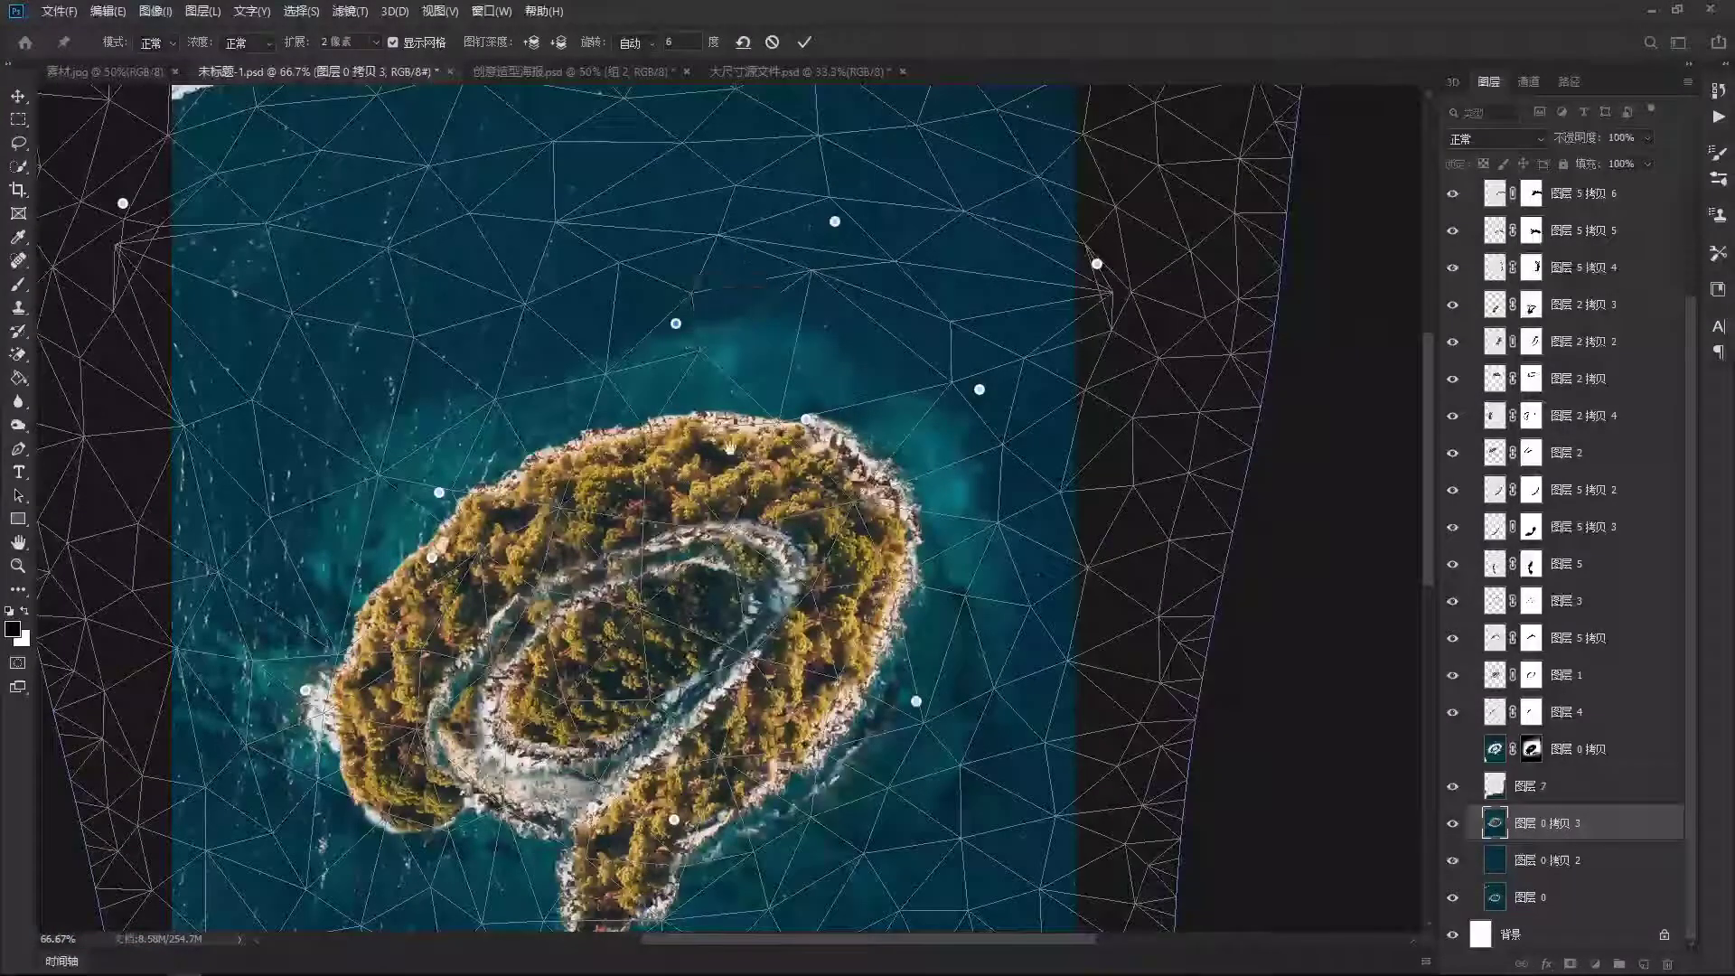
mouse_move(901, 697)
mouse_down()
mouse_move(883, 445)
mouse_move(902, 466)
mouse_up()
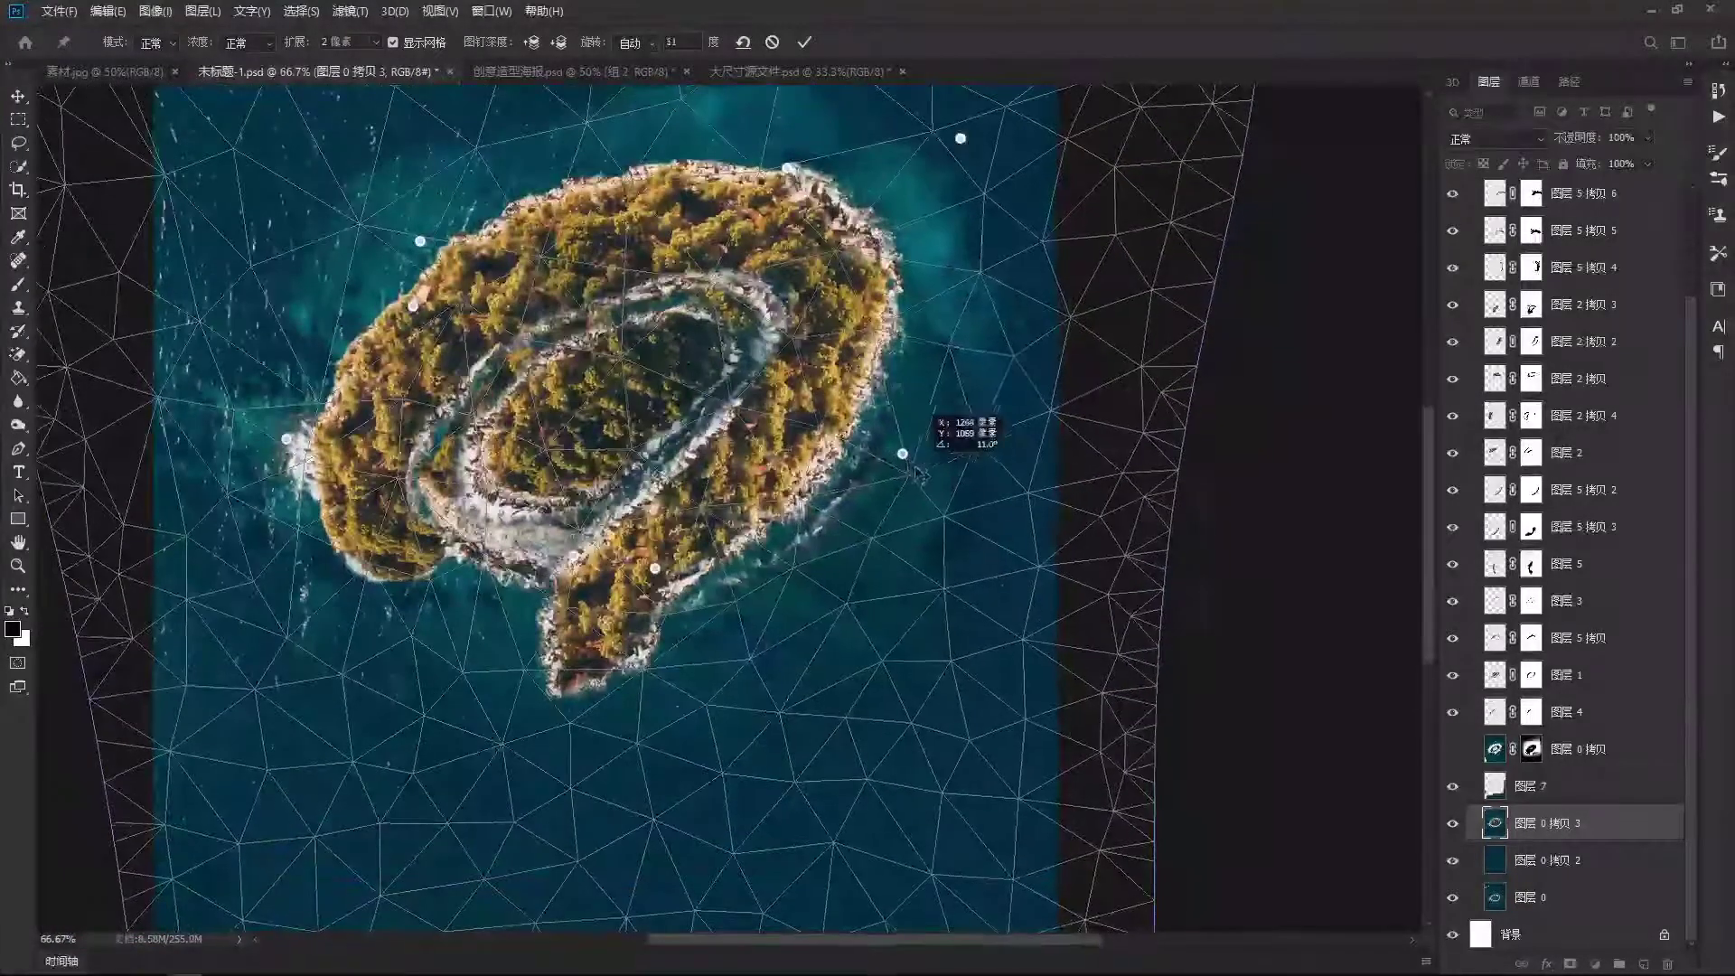
mouse_move(819, 596)
mouse_down()
mouse_move(859, 578)
mouse_move(803, 533)
mouse_up()
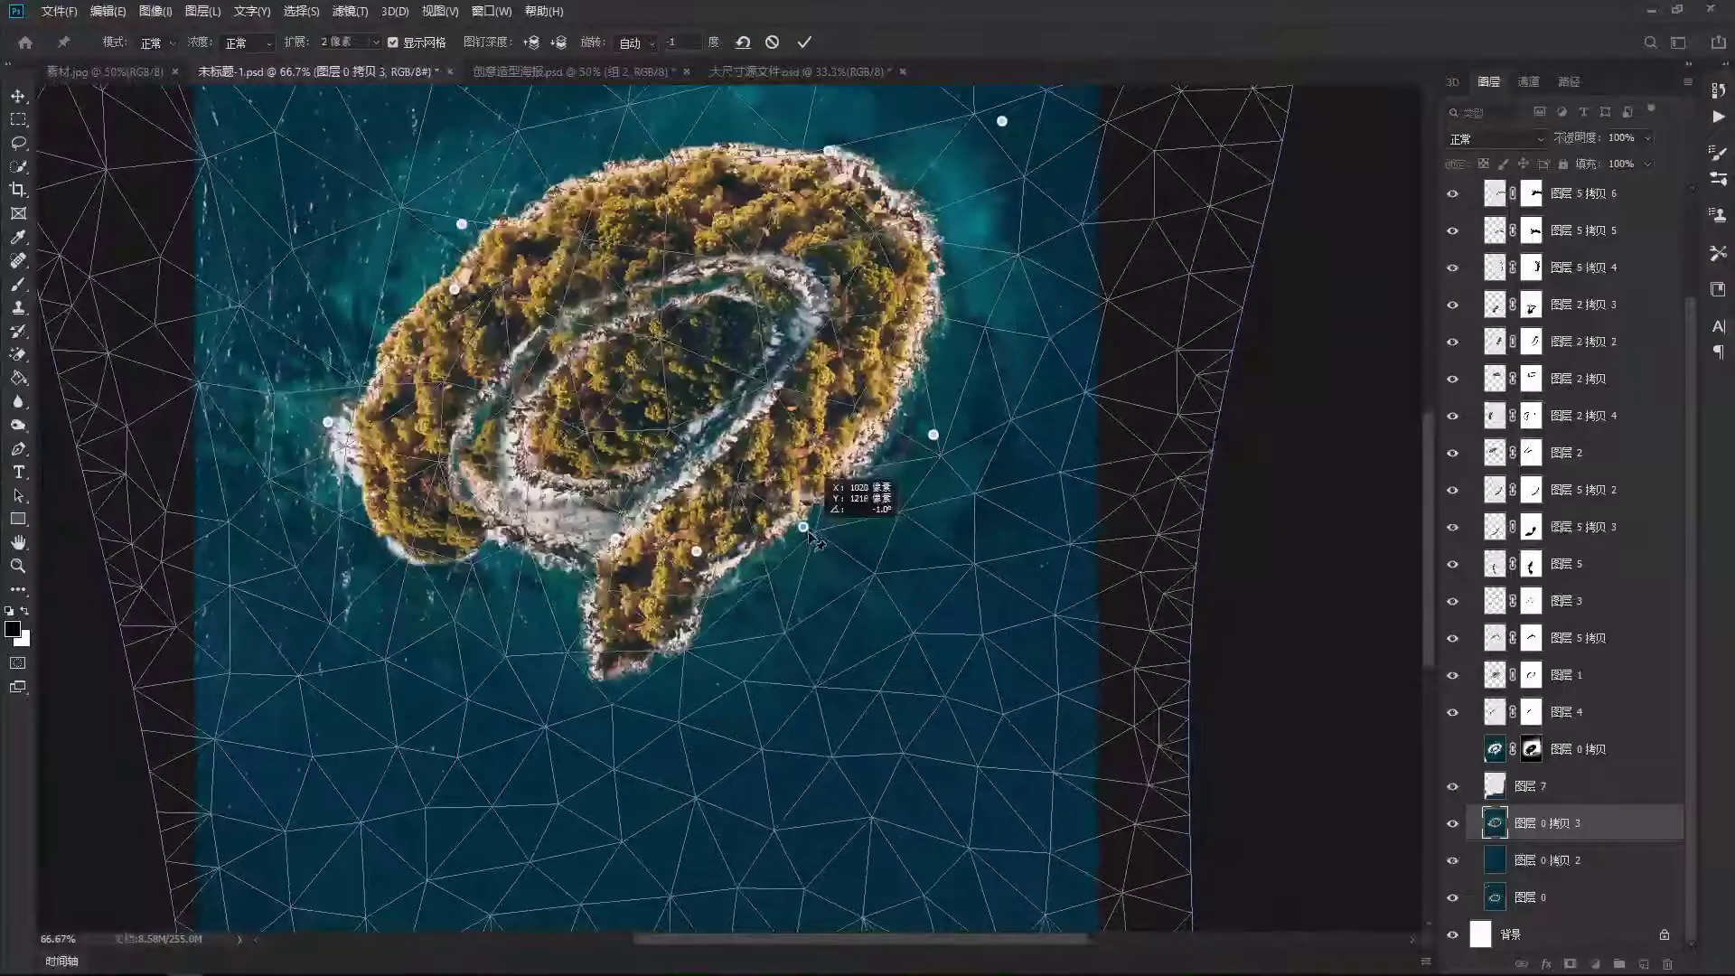
mouse_move(755, 678)
mouse_down()
mouse_move(823, 599)
mouse_move(798, 794)
mouse_up()
Pin the lower and upper left, pull the lower-left sea down-right, and commit the warp.
click(373, 536)
click(265, 617)
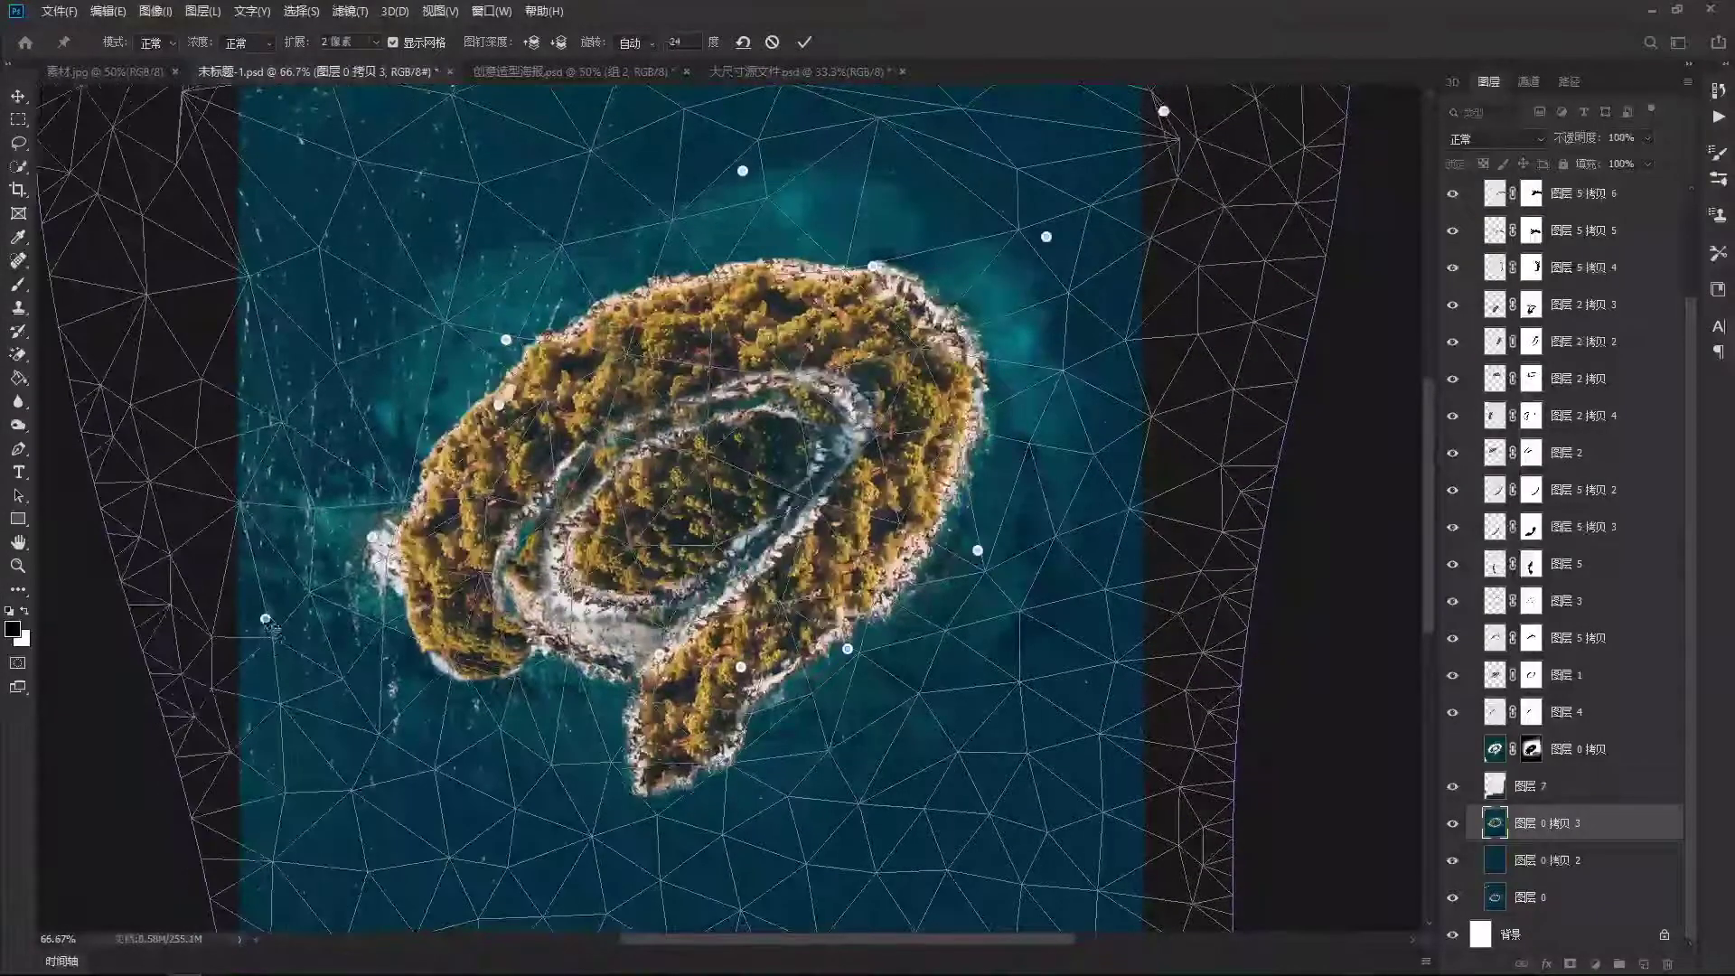
mouse_move(265, 618)
mouse_down()
mouse_move(267, 687)
mouse_move(345, 718)
mouse_up()
click(382, 426)
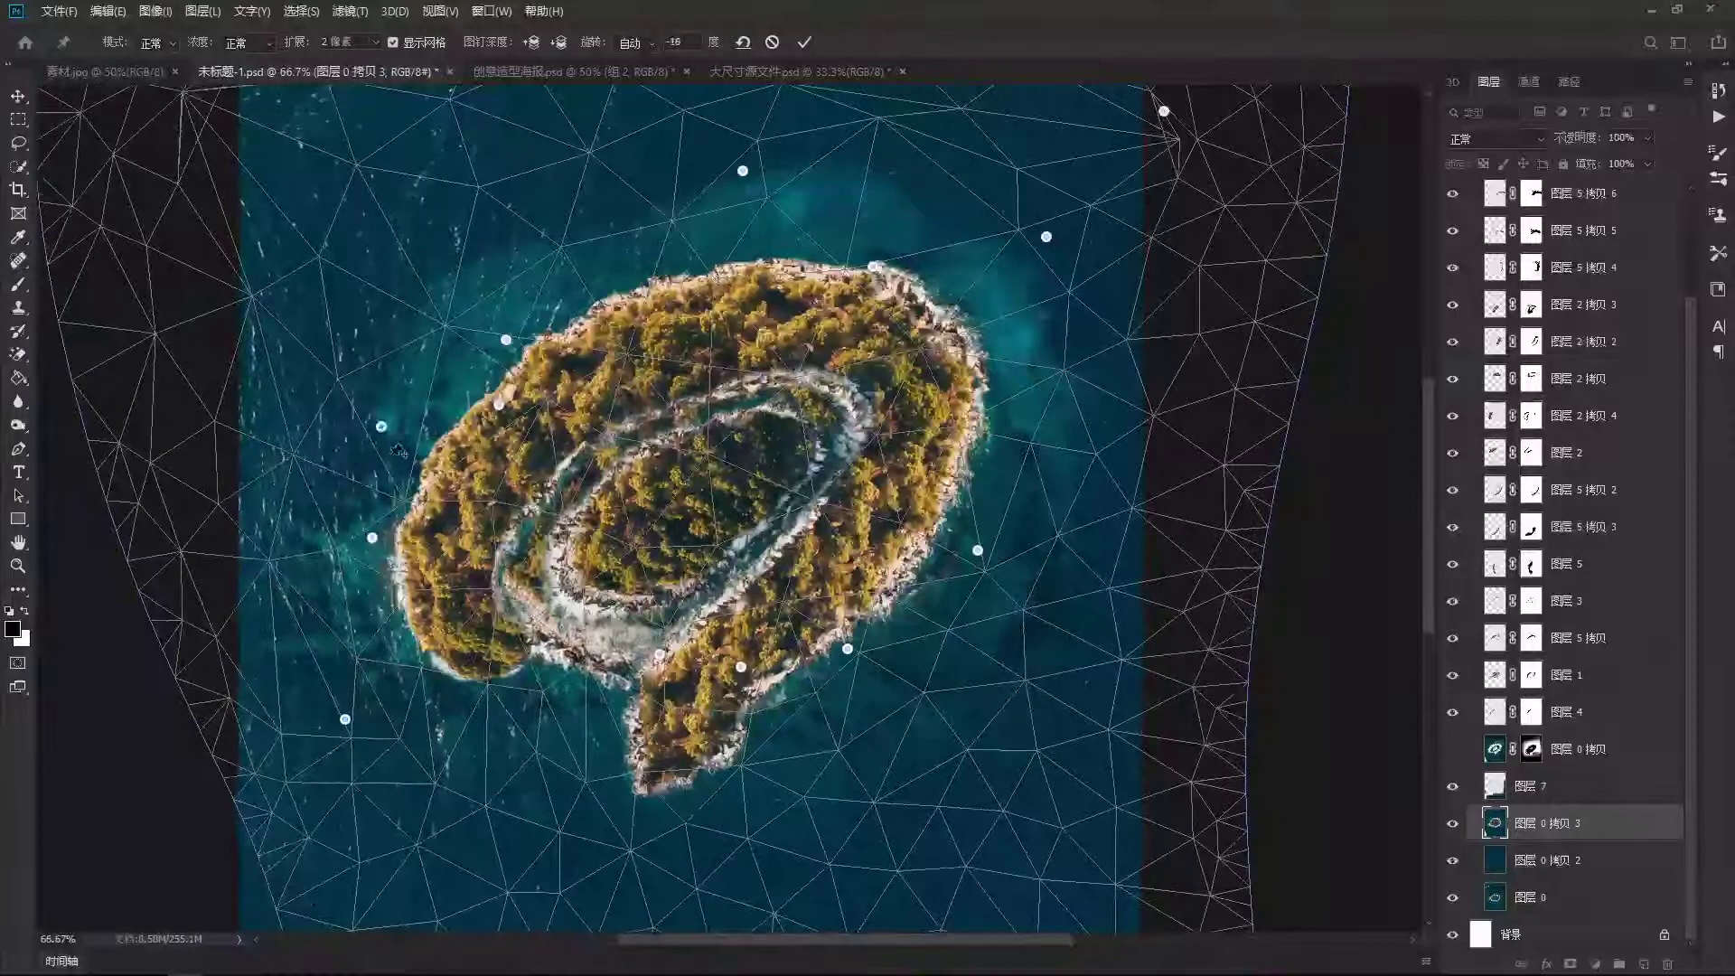
mouse_move(387, 434)
mouse_down()
mouse_move(357, 411)
mouse_move(395, 424)
mouse_up()
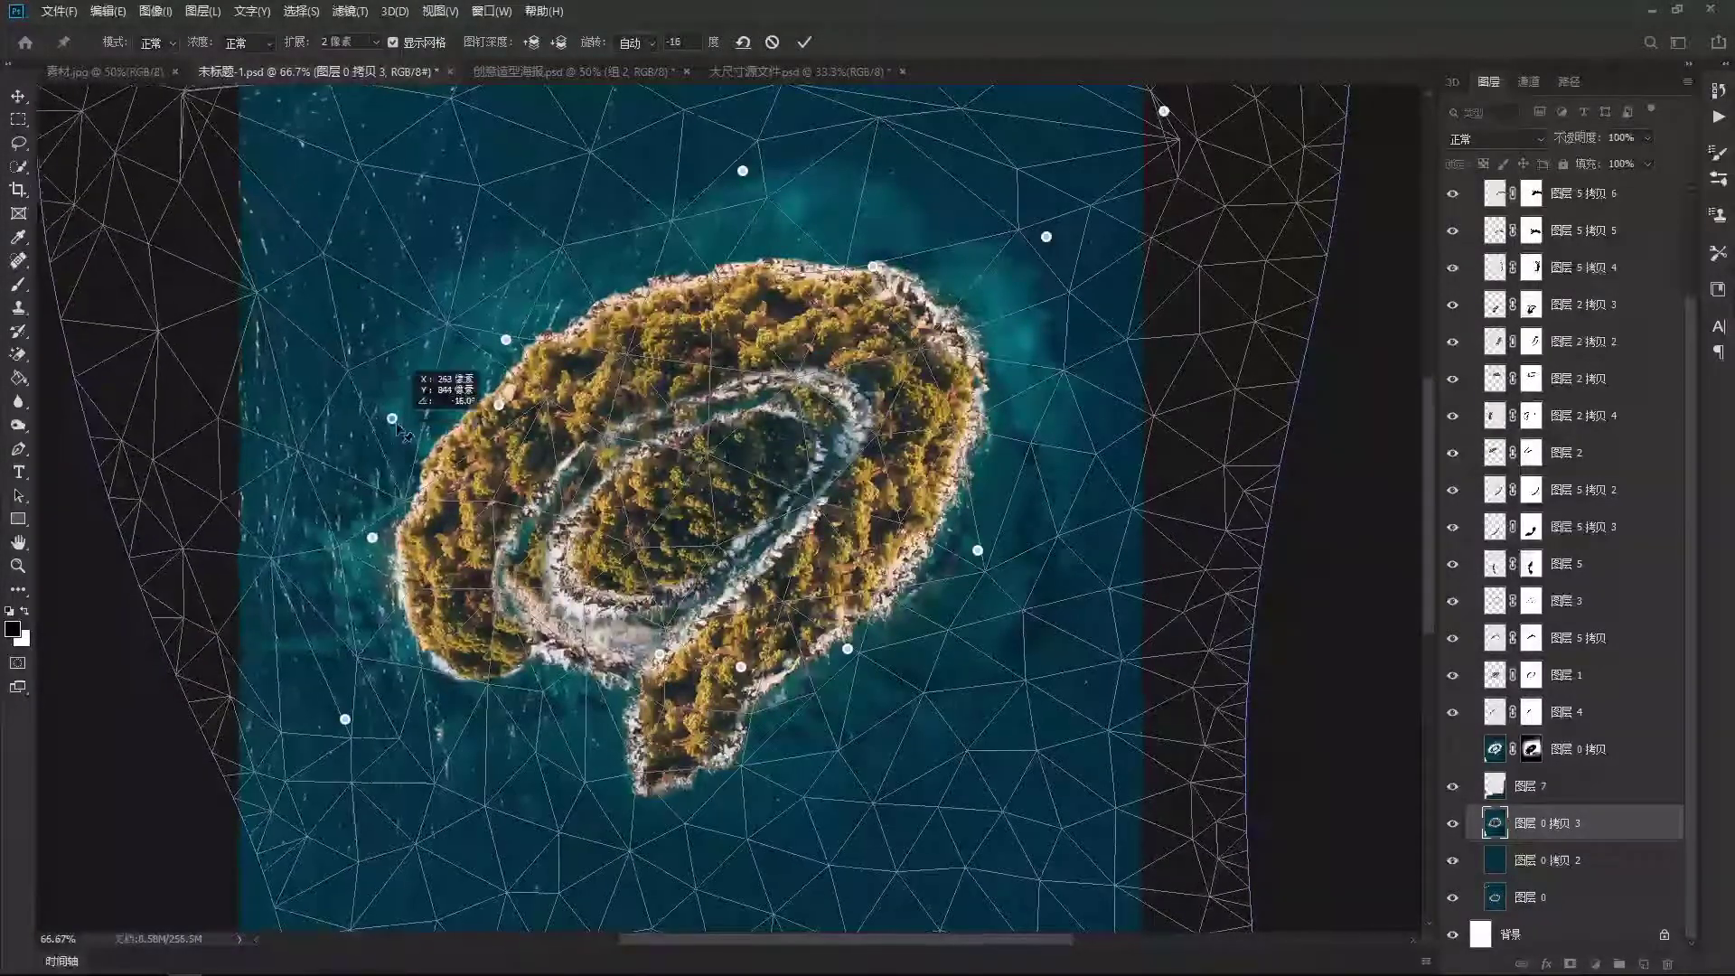
drag(815, 540, 818, 477)
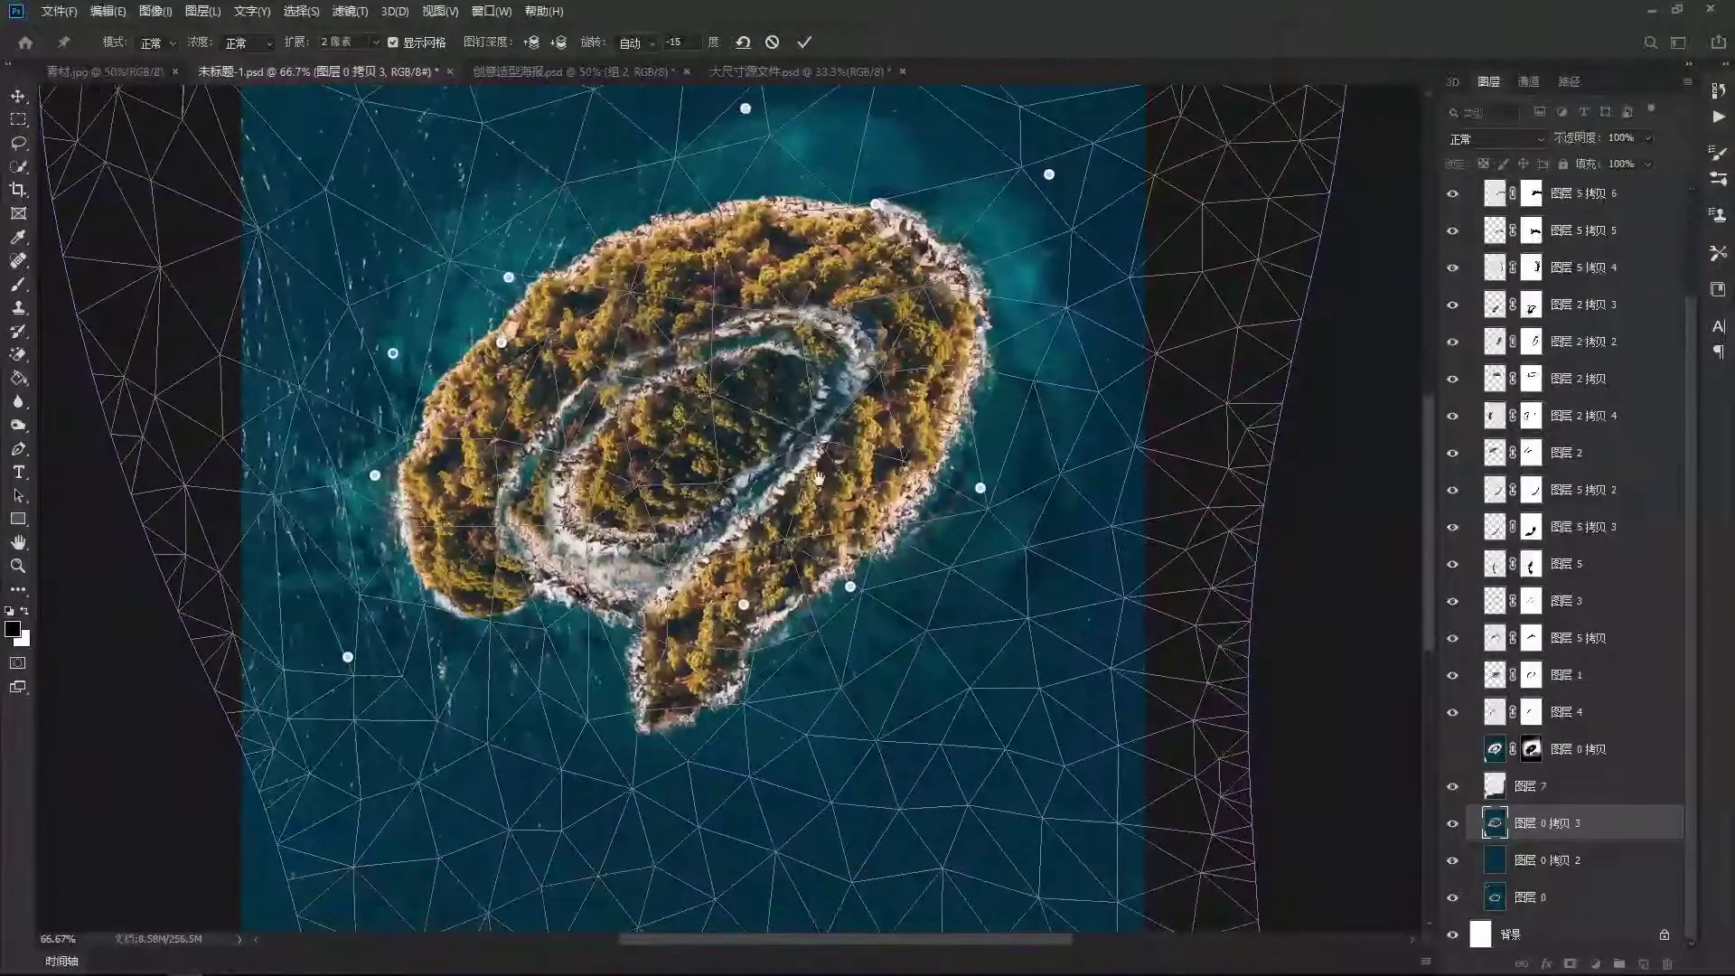
key(Return)
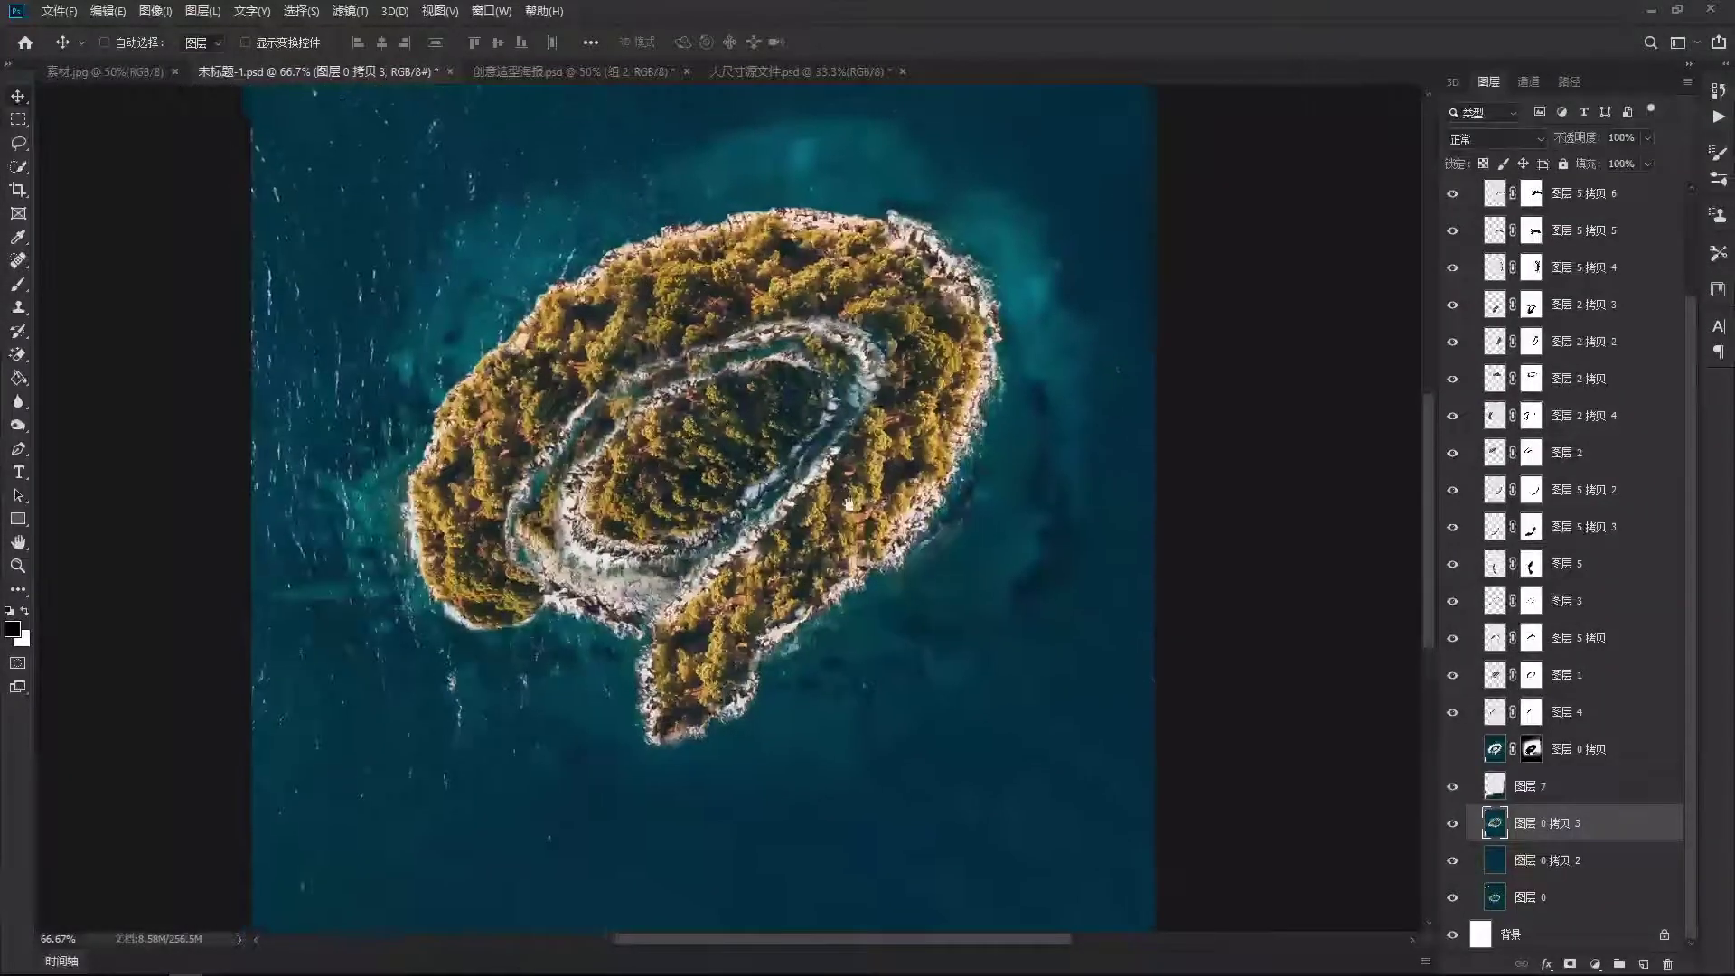
Add a layer mask to 图层 0 拷贝 3 and set up a 500 px black brush.
drag(1181, 700, 1211, 741)
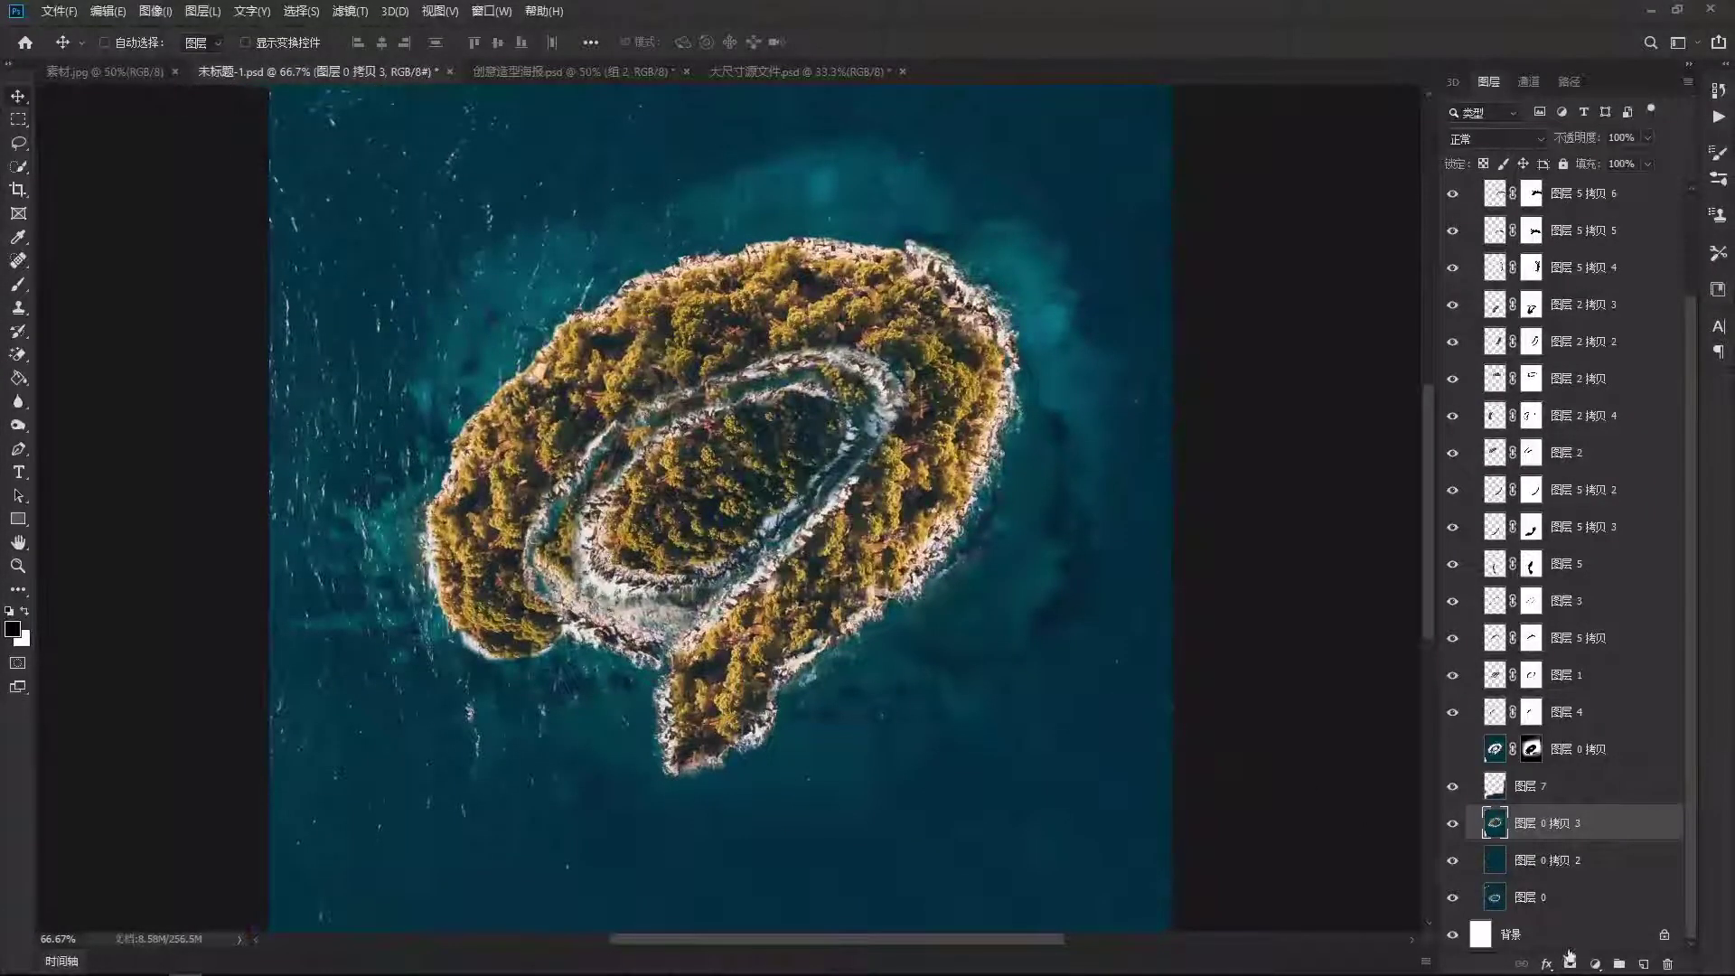
click(1570, 963)
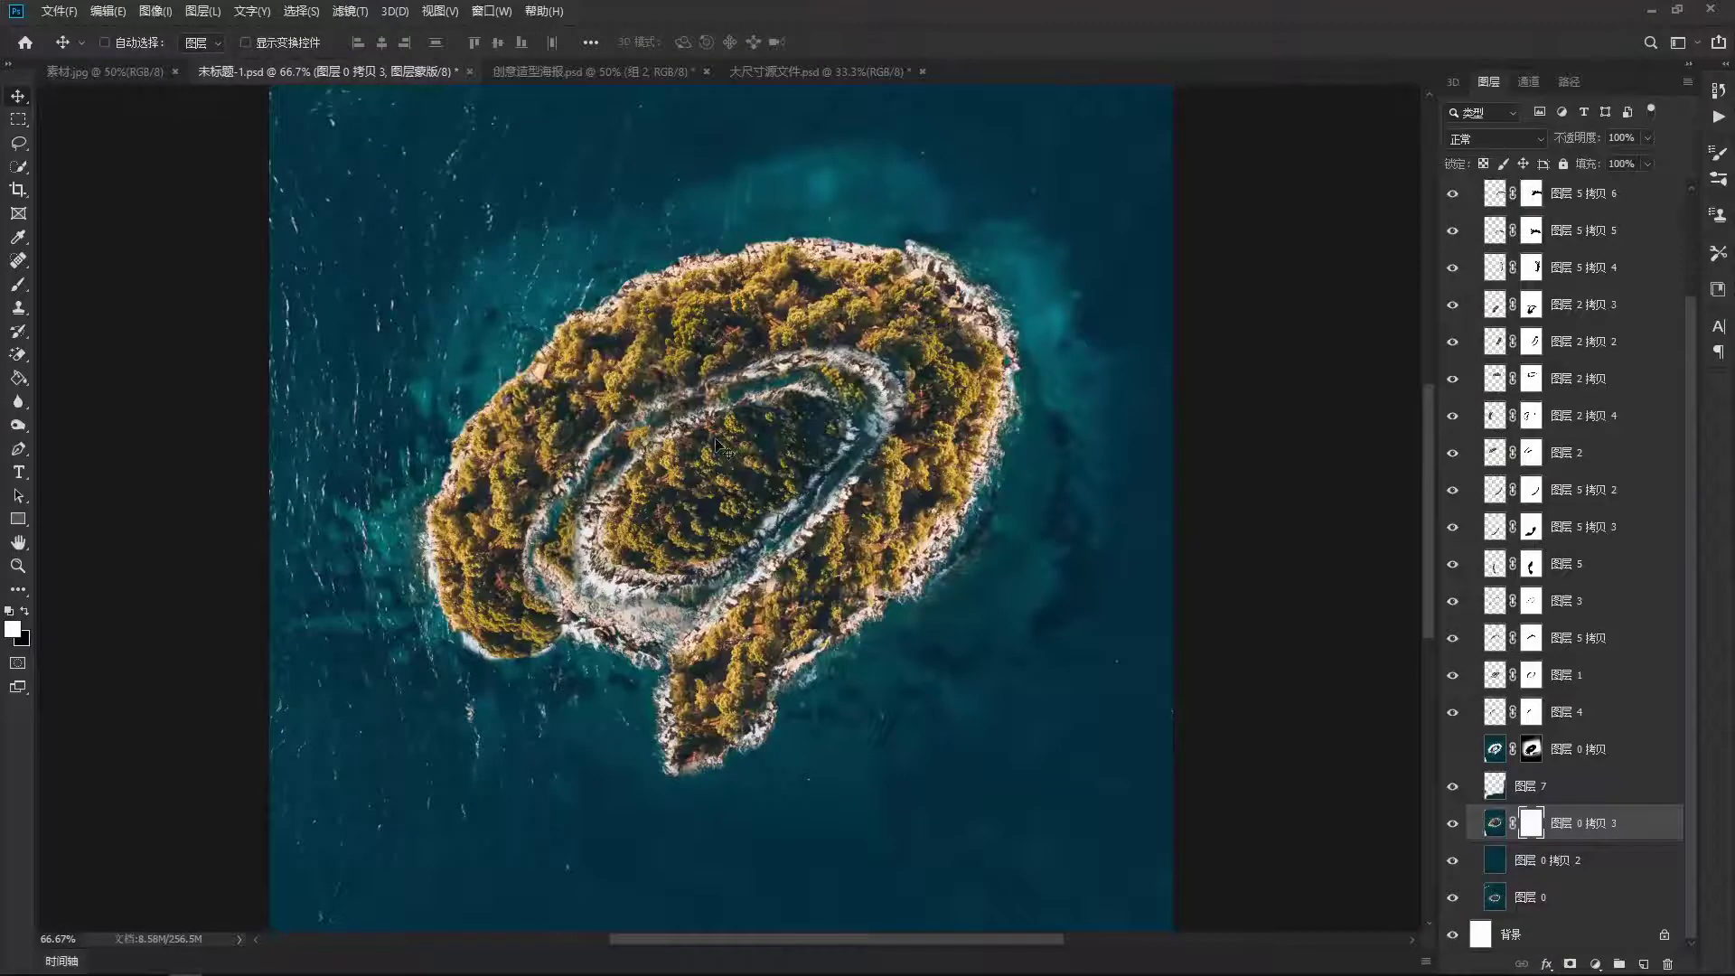
key(b)
scroll(750, 390, up, 1)
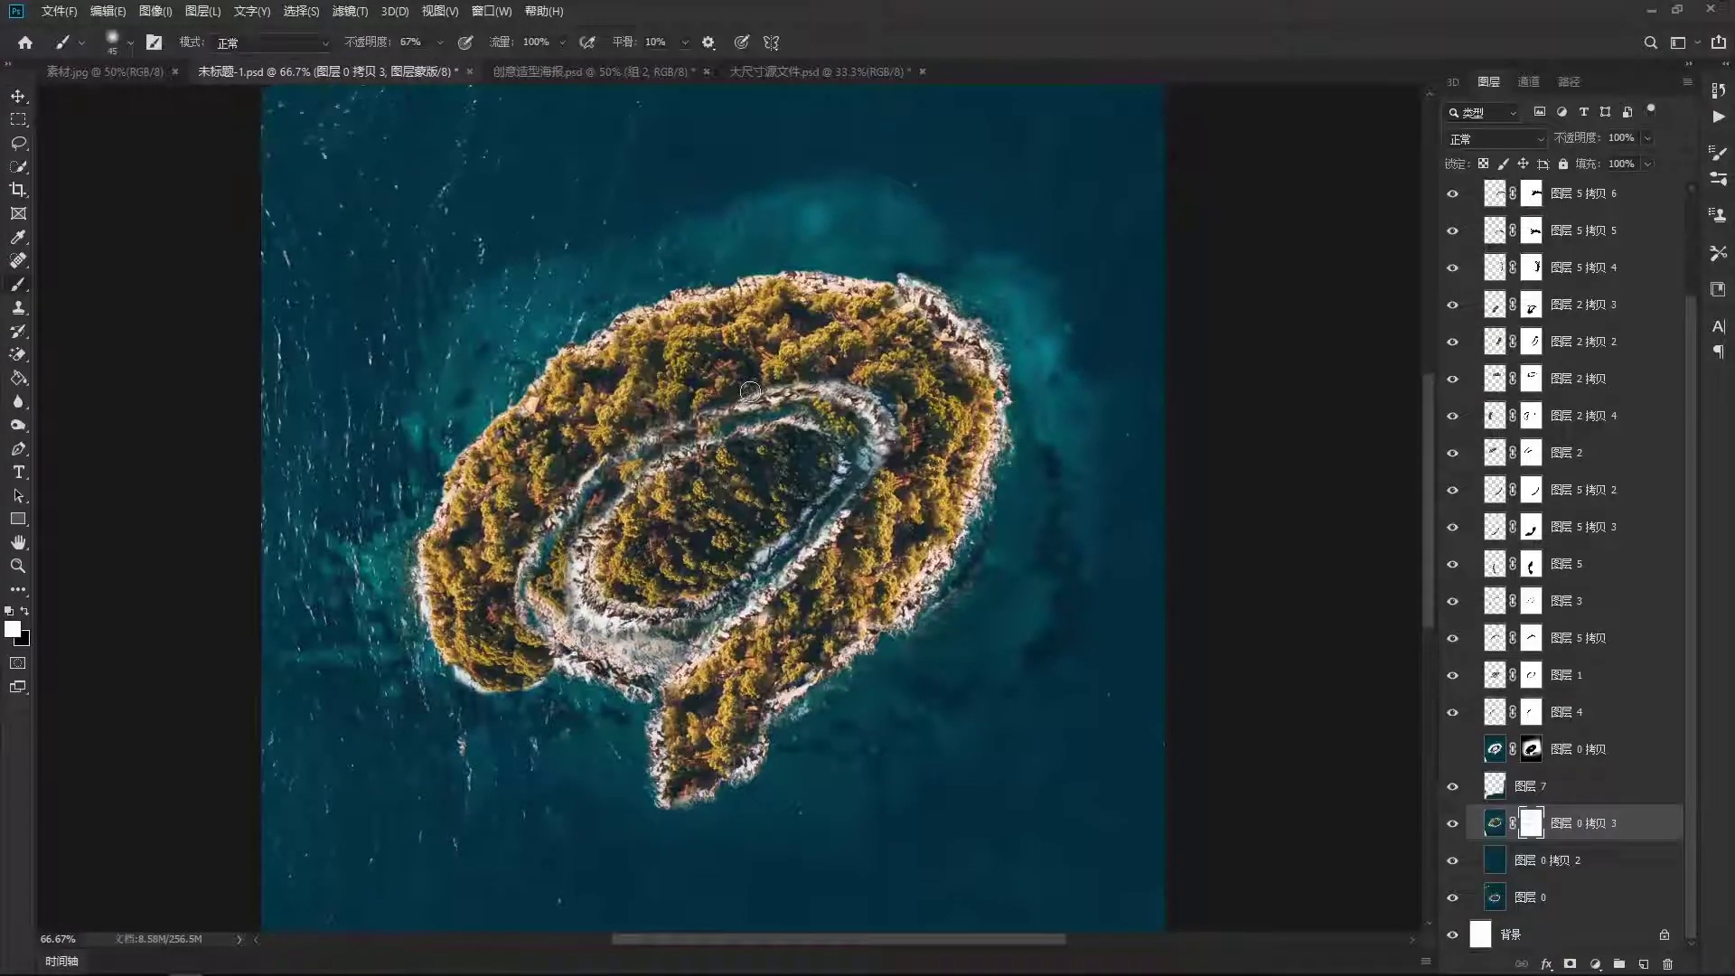
key(bracketright)
key(bracketright)
key(bracketright)
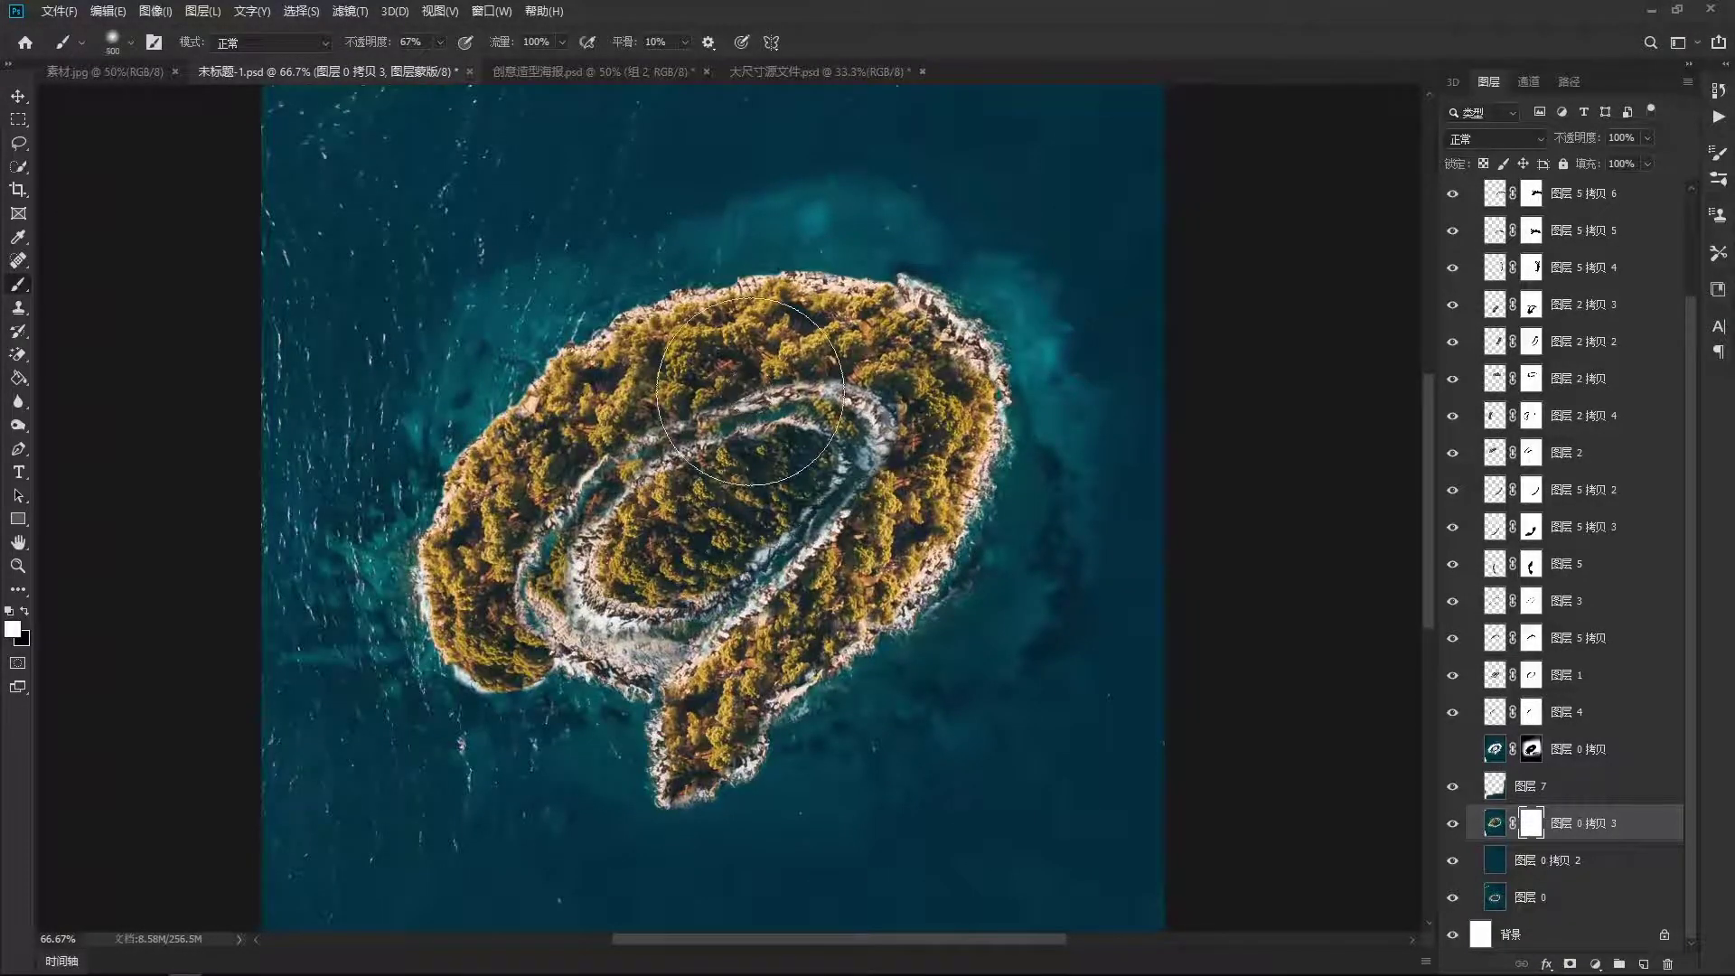
scroll(750, 390, up, 2)
scroll(750, 390, up, 3)
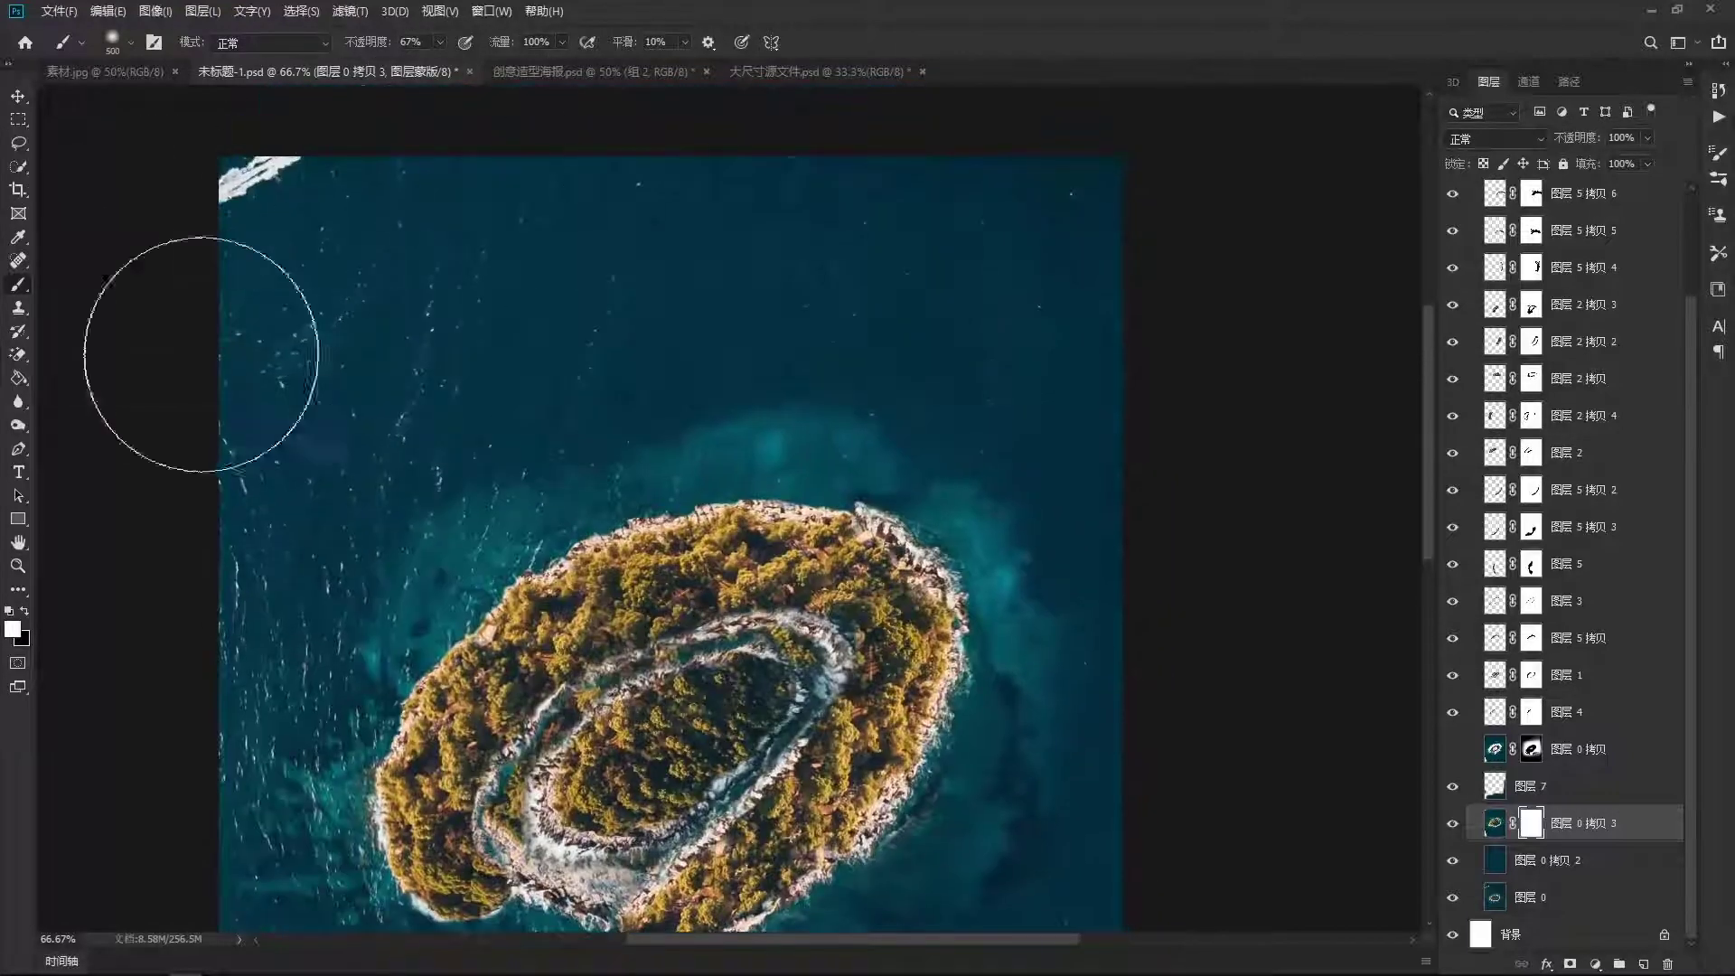
key(x)
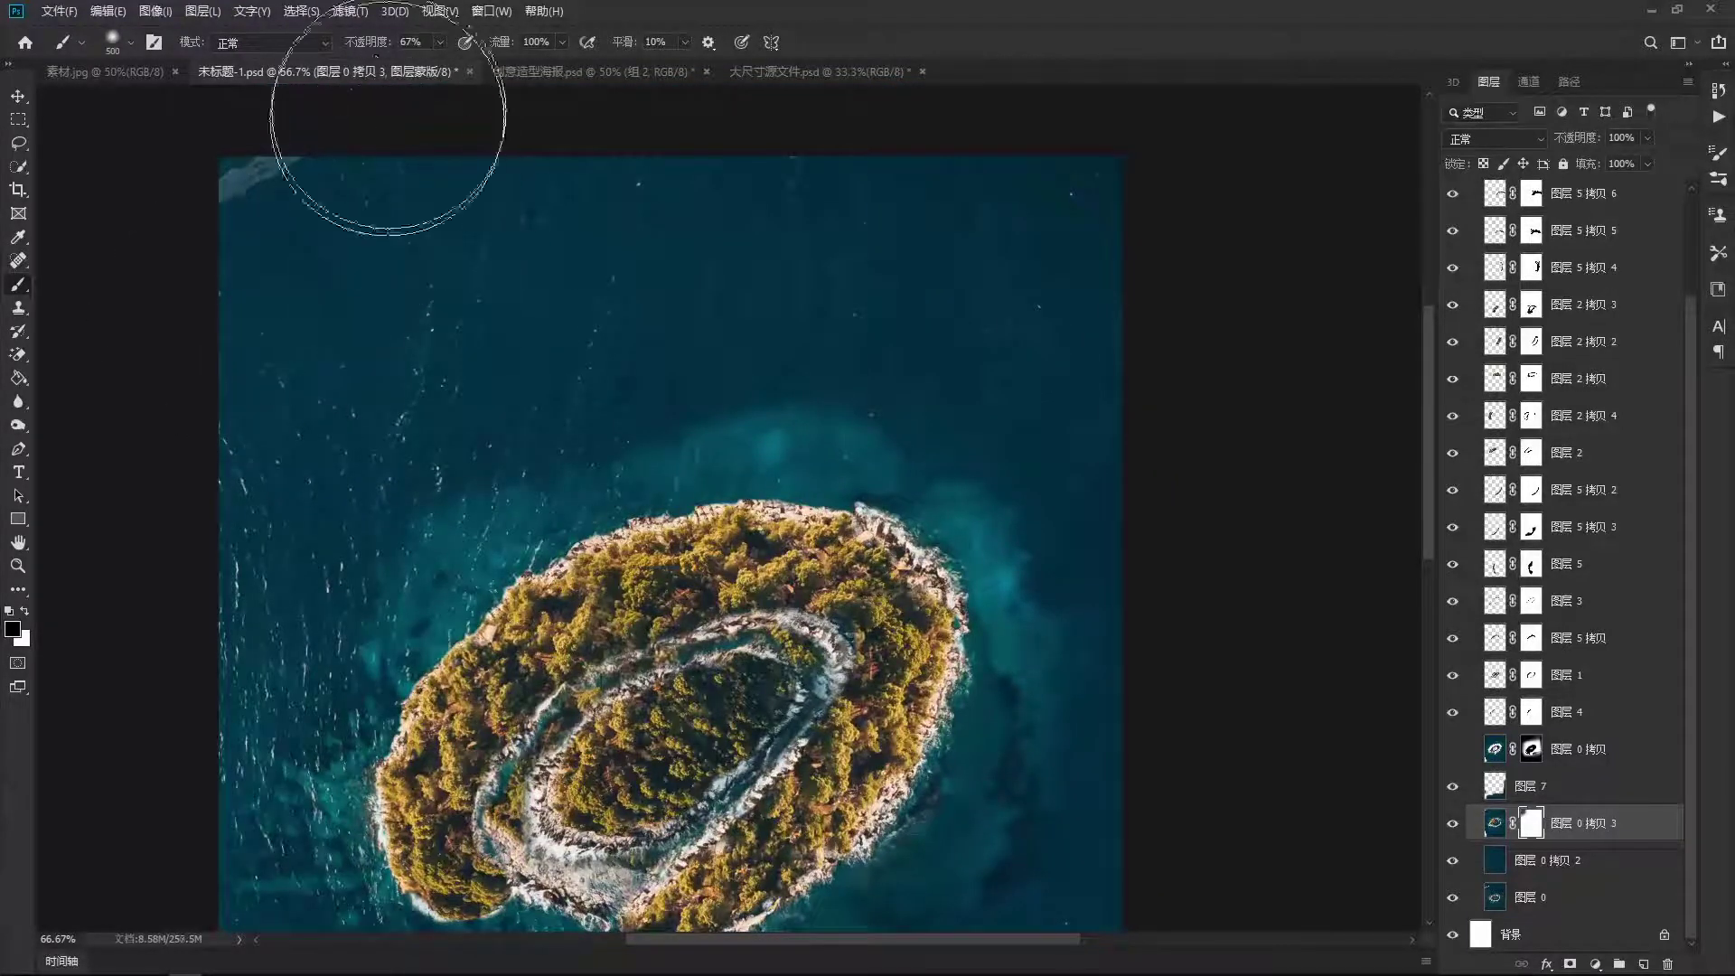
Paint the mask to hide the top-left wake streak and blend the sea edge.
drag(366, 42, 397, 42)
mouse_move(424, 250)
mouse_down()
mouse_move(248, 274)
mouse_move(1134, 290)
mouse_up()
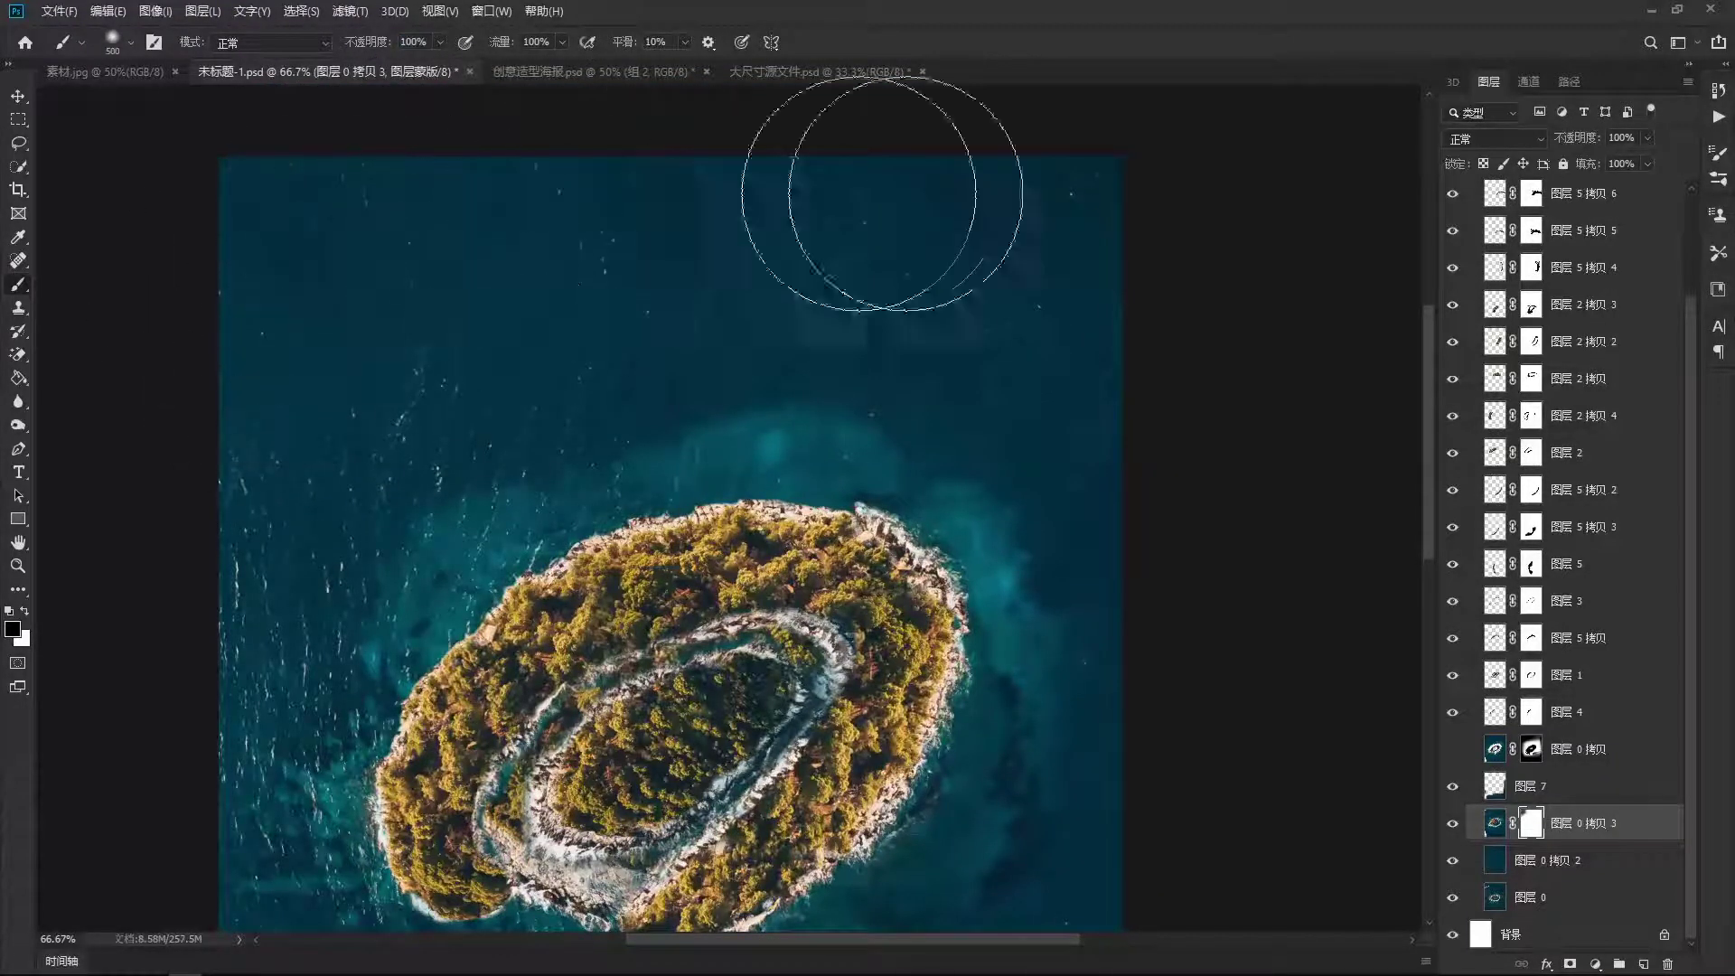
drag(1153, 742, 1042, 348)
drag(965, 752, 1104, 439)
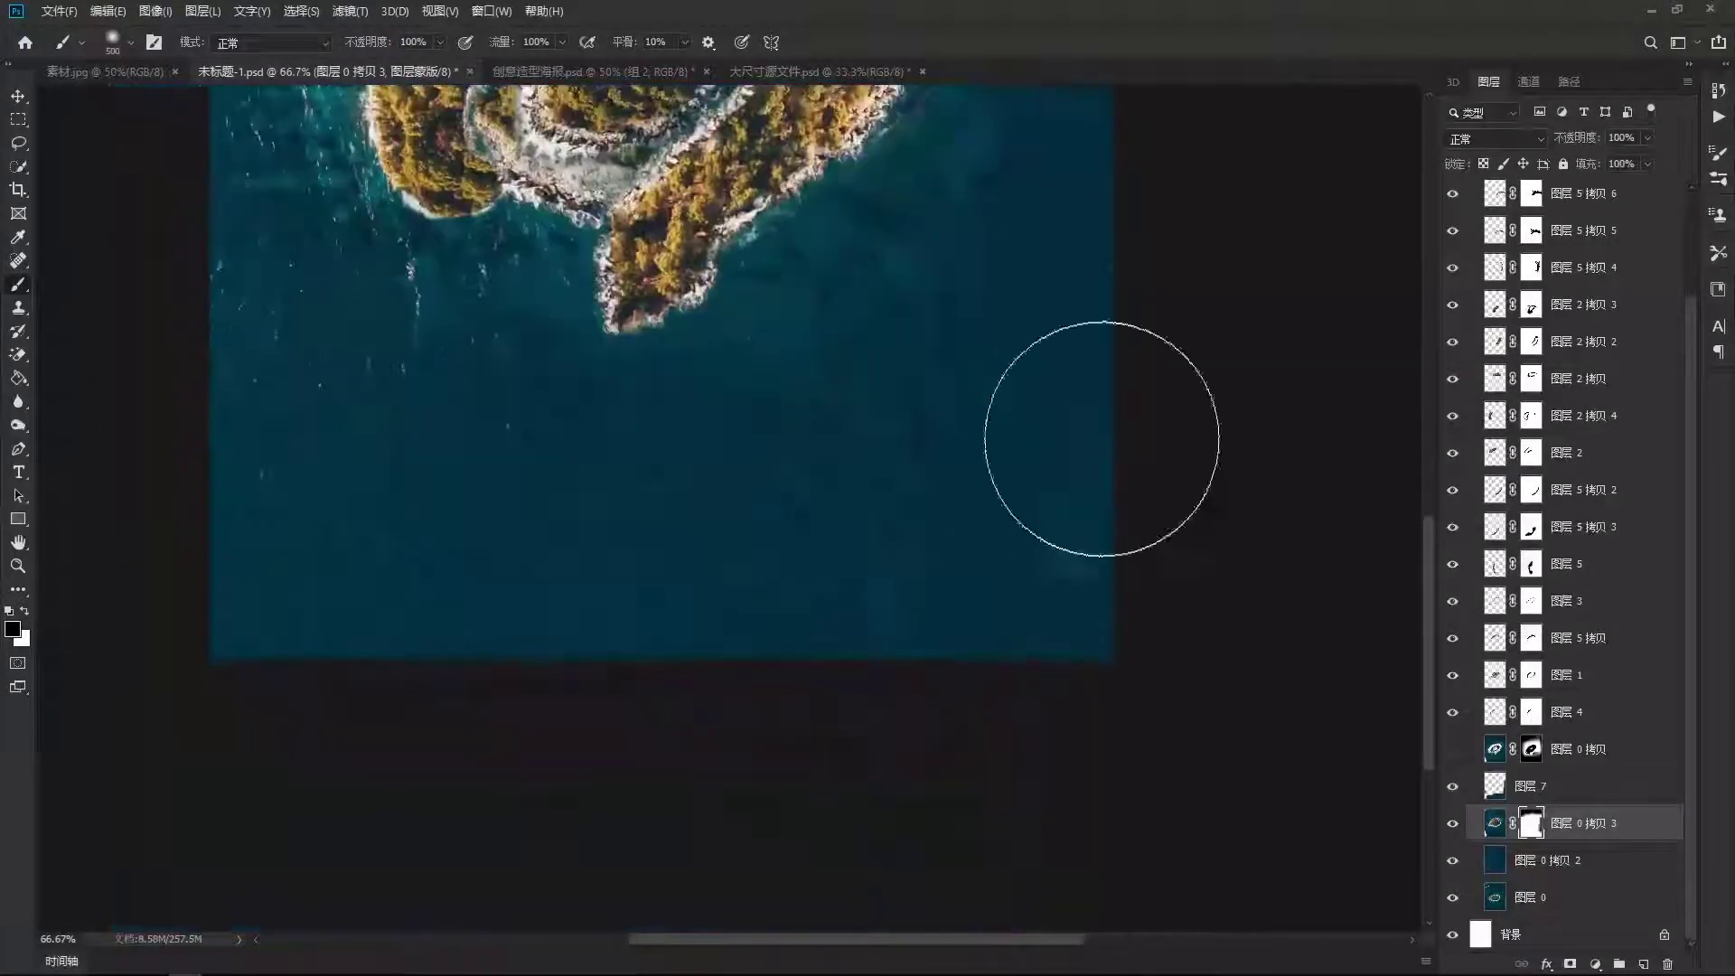
drag(194, 542, 523, 813)
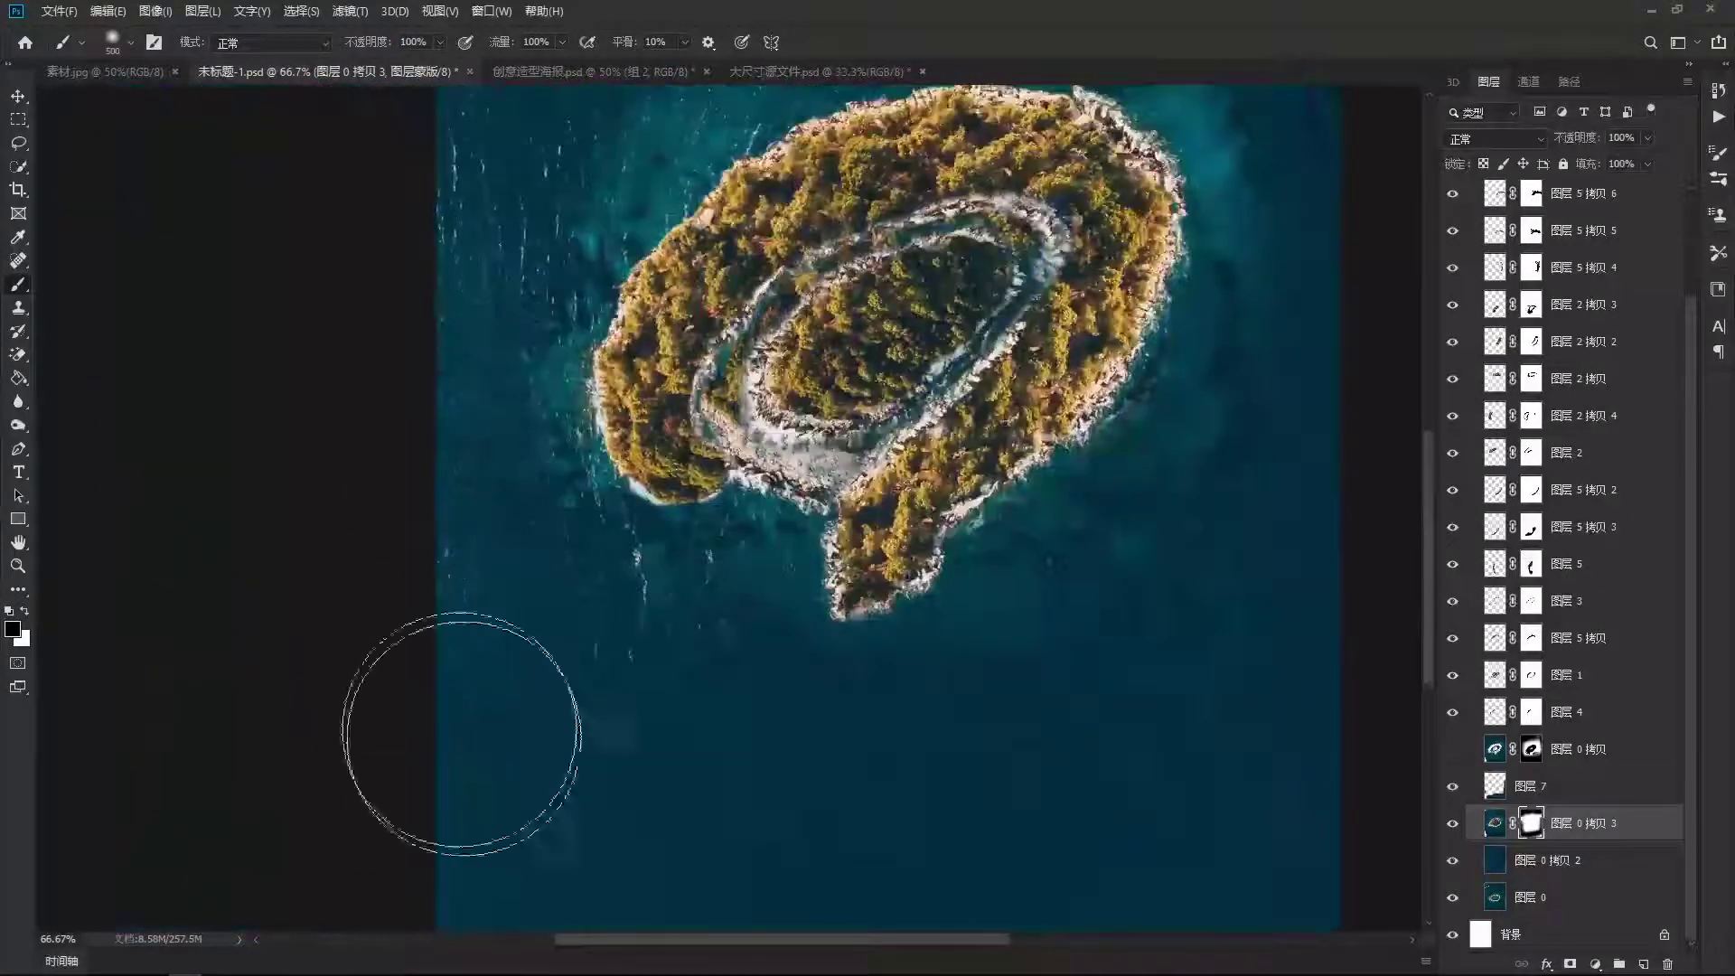
drag(457, 716, 186, 453)
drag(290, 523, 406, 799)
drag(407, 240, 380, 447)
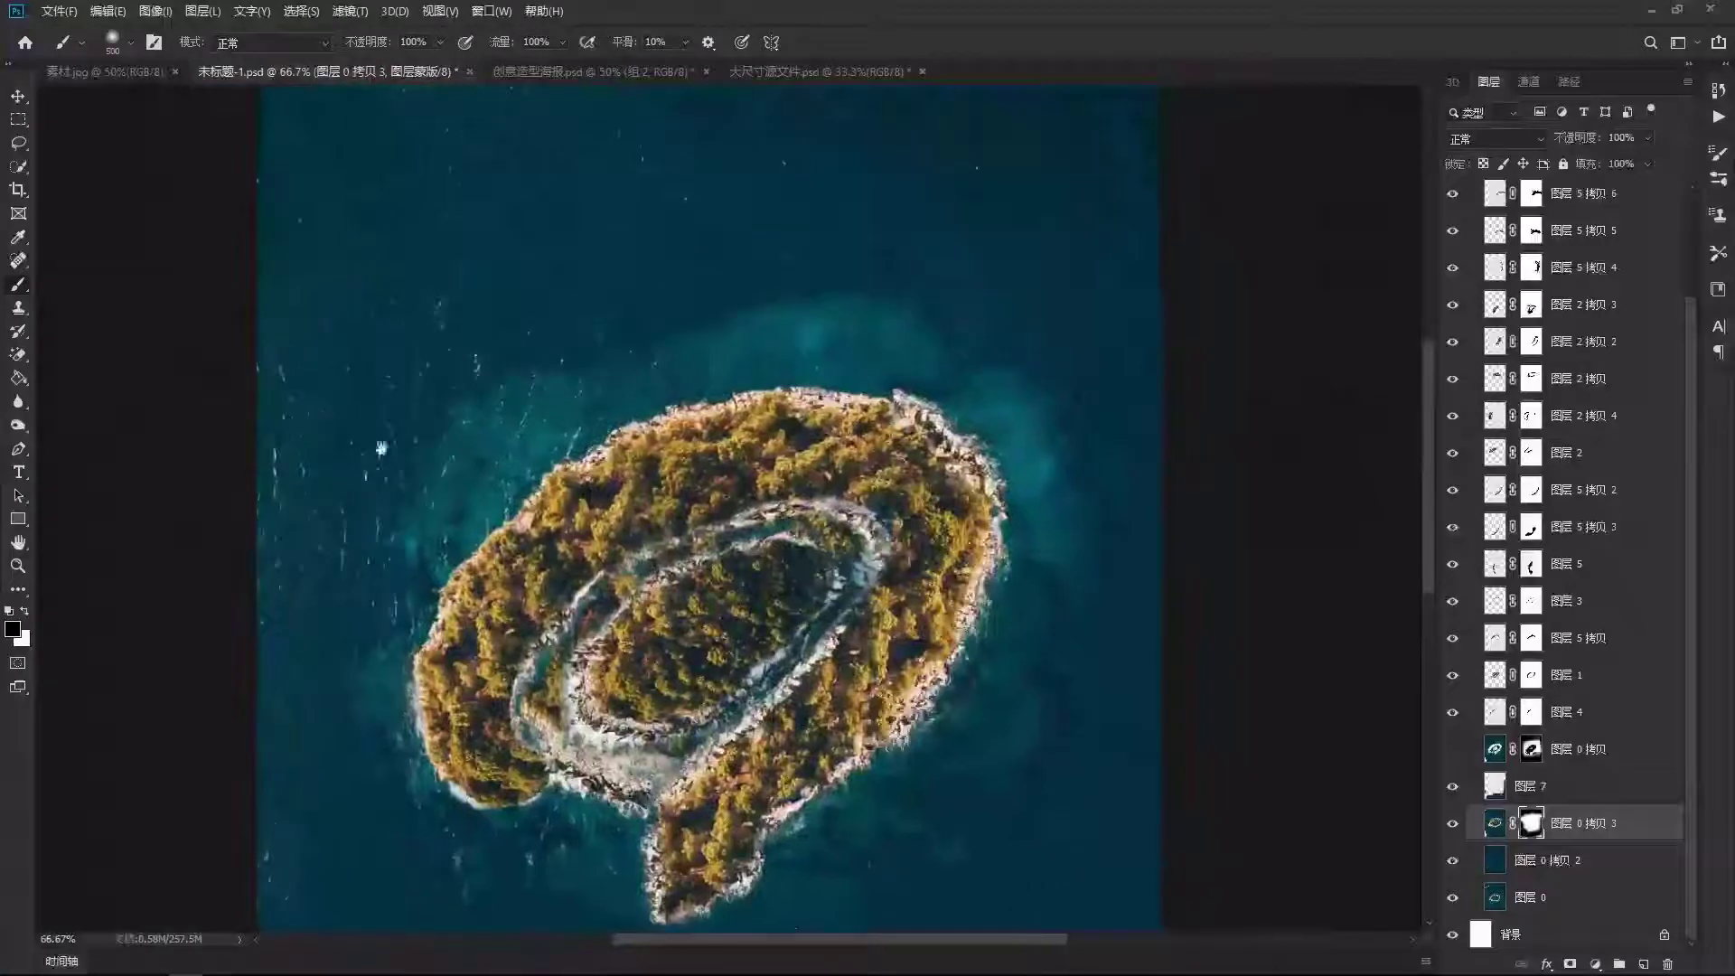
Brush wave texture back into the left water, then set 54% opacity and size 250.
drag(271, 424, 343, 262)
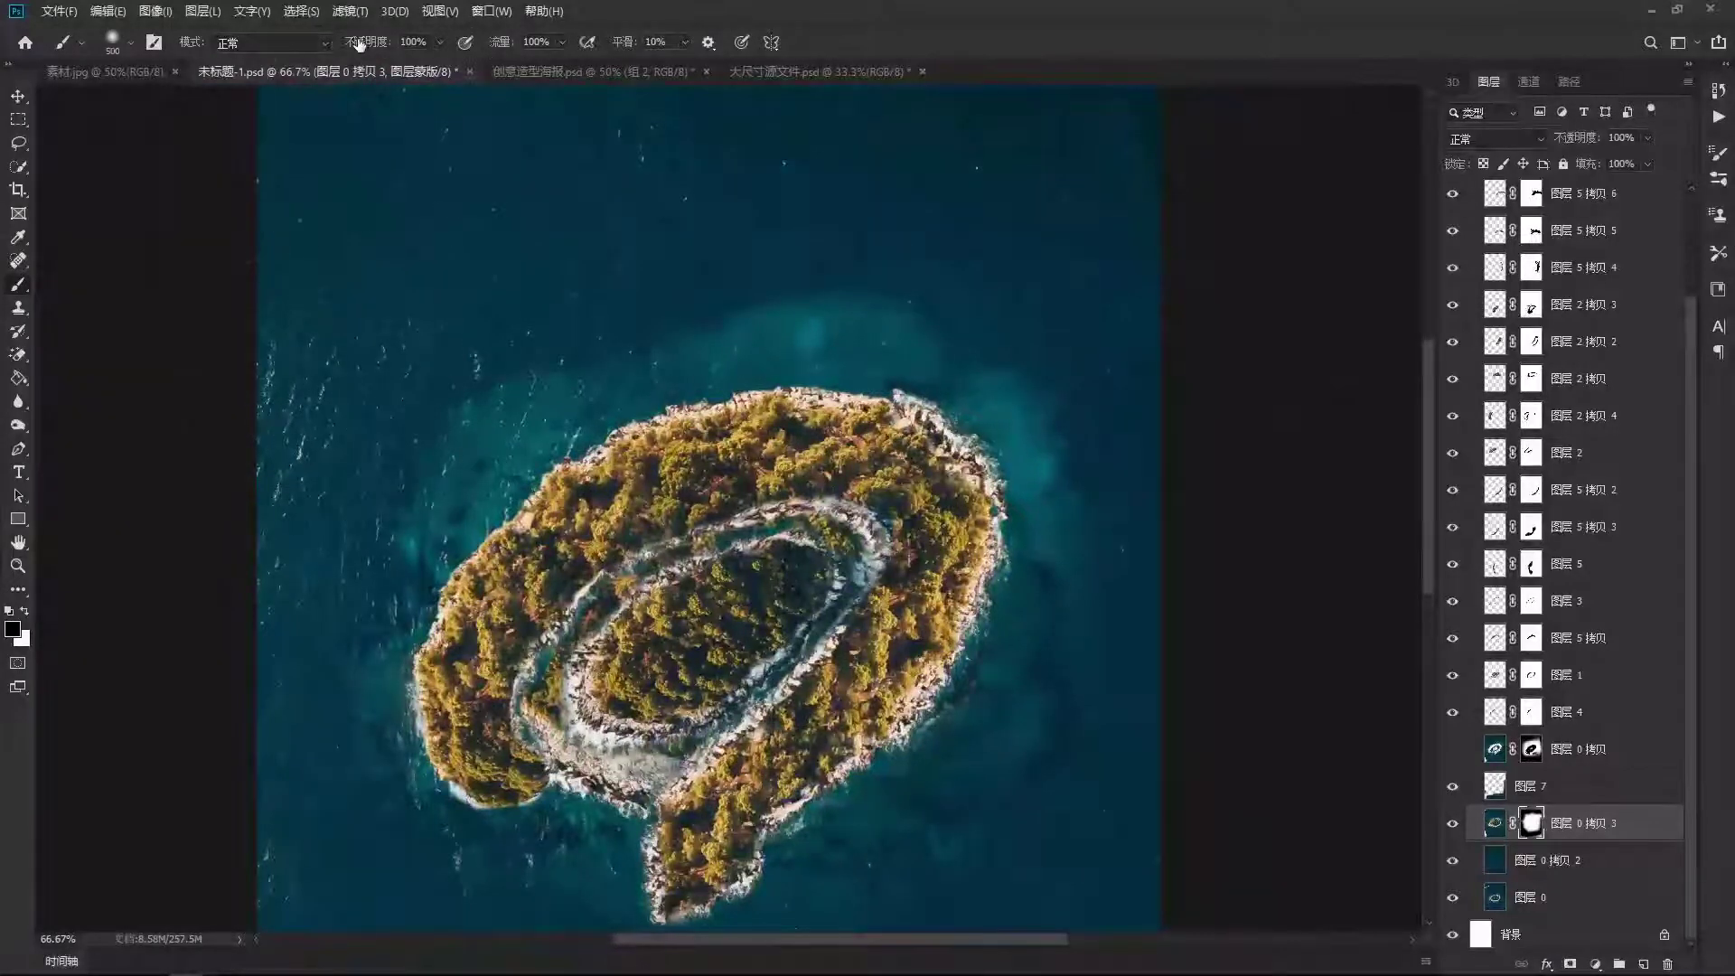
drag(361, 42, 311, 42)
mouse_move(430, 403)
mouse_down()
mouse_move(516, 376)
mouse_move(534, 321)
mouse_up()
key(bracketleft)
key(bracketleft)
key(bracketleft)
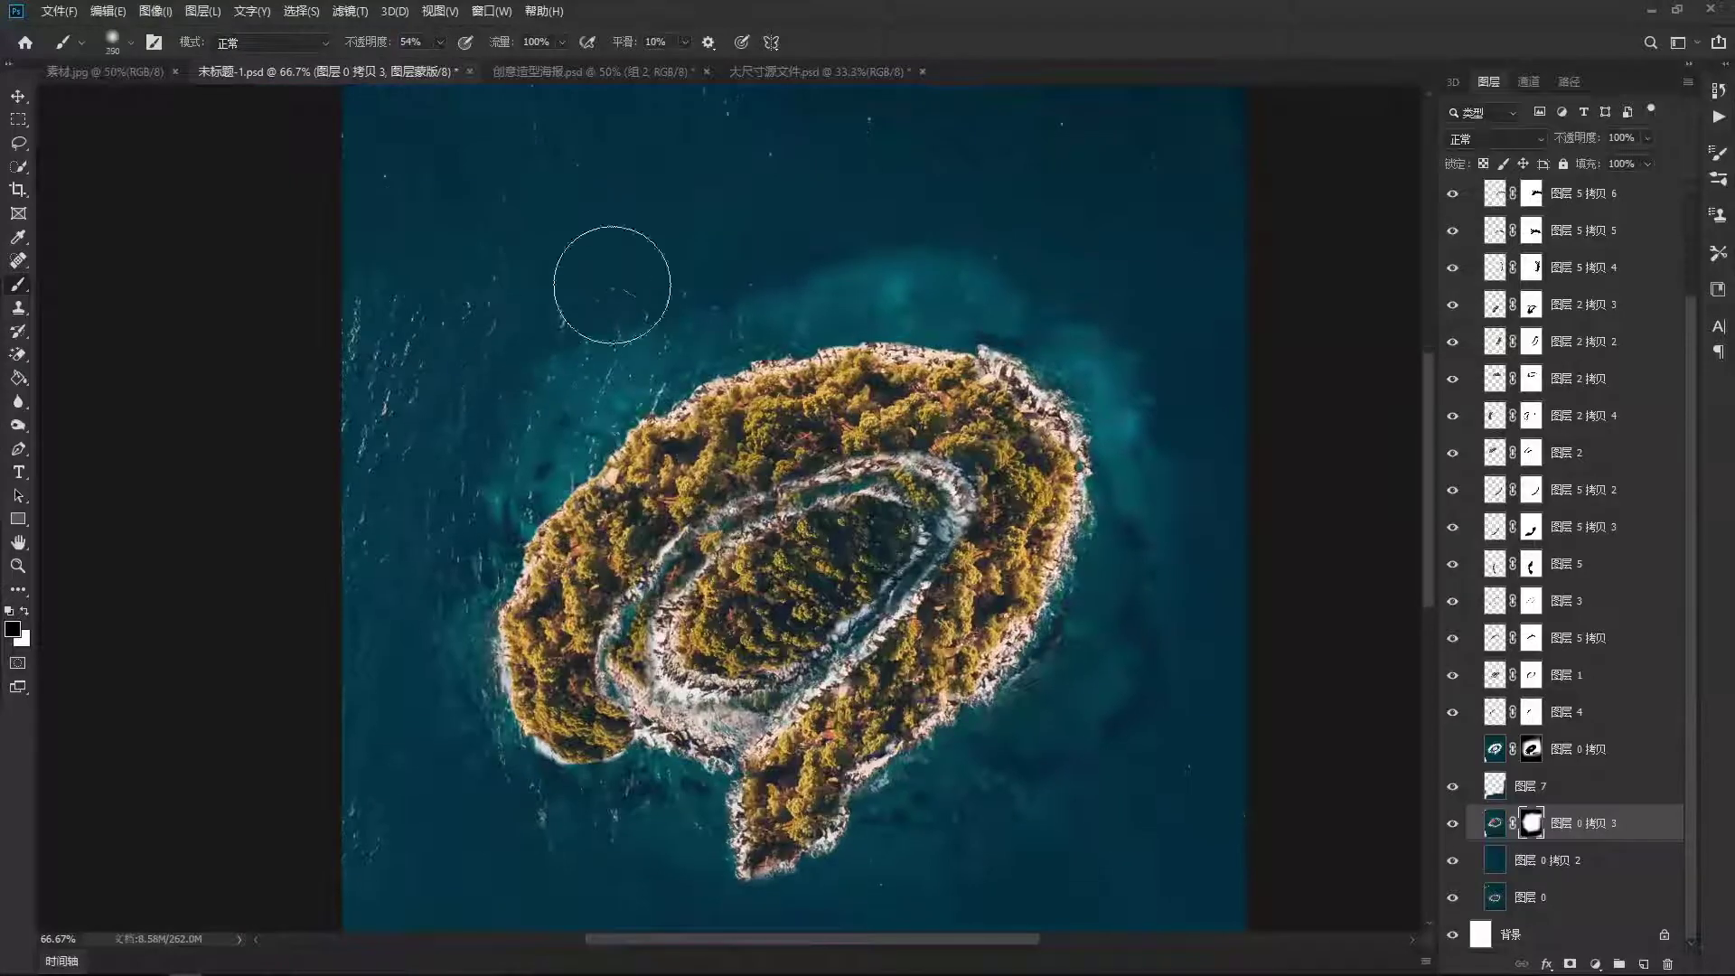
drag(383, 608, 348, 418)
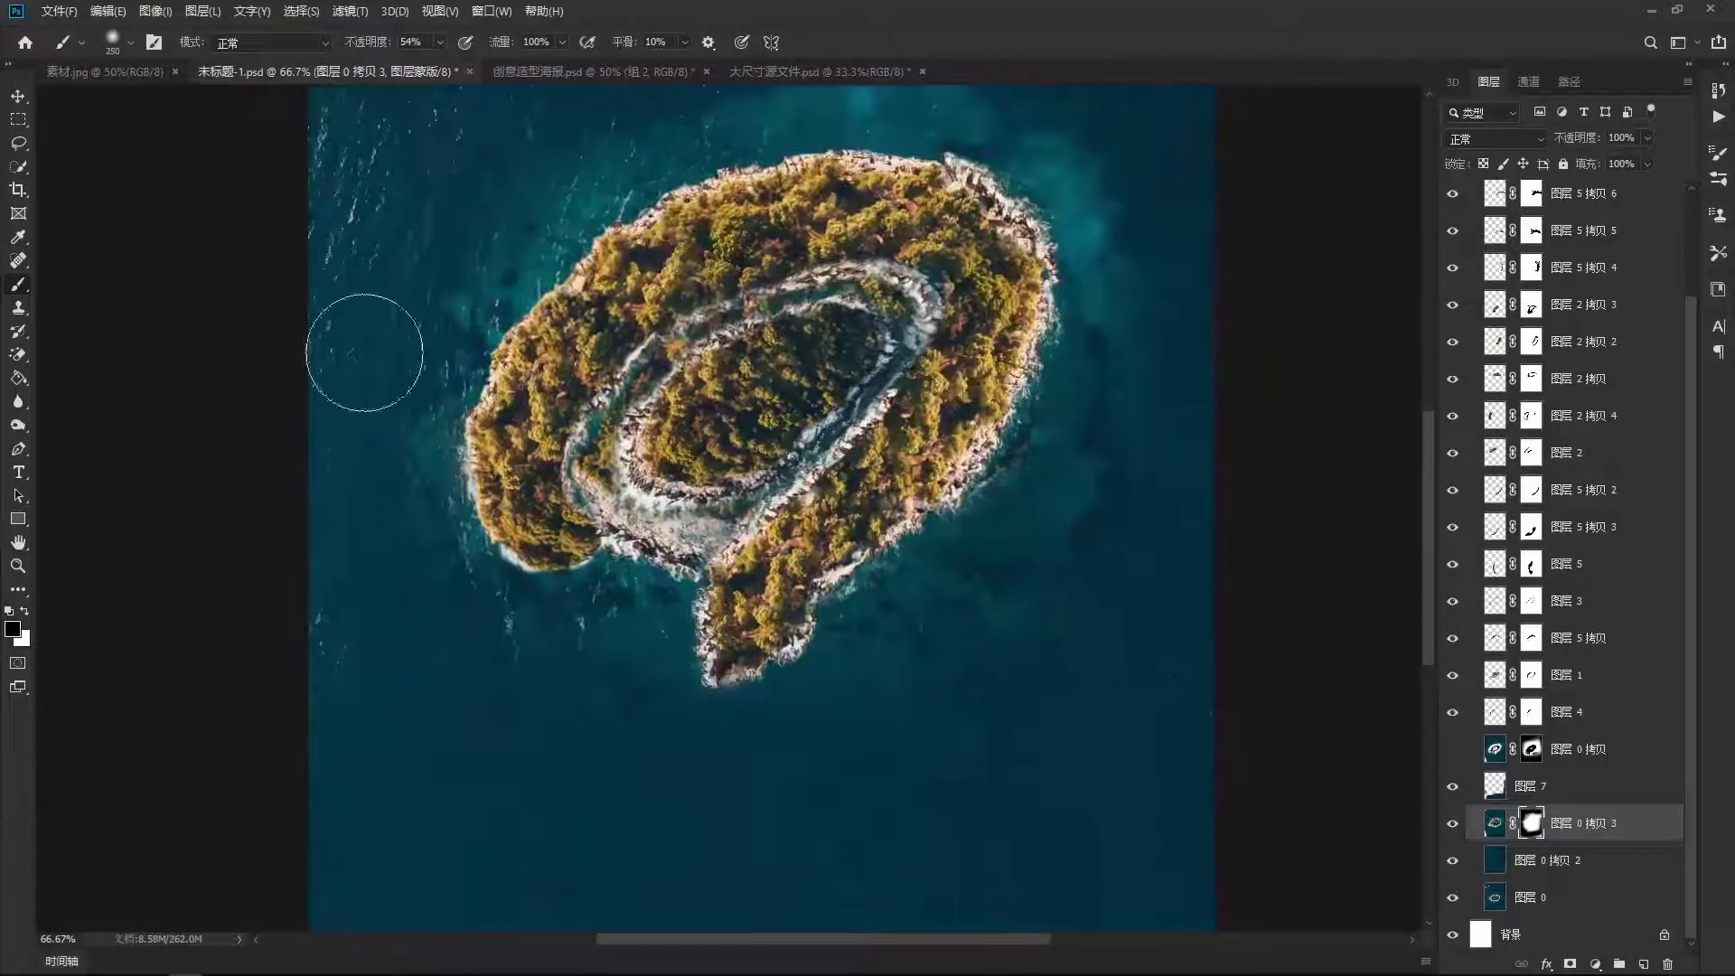
drag(506, 638, 329, 608)
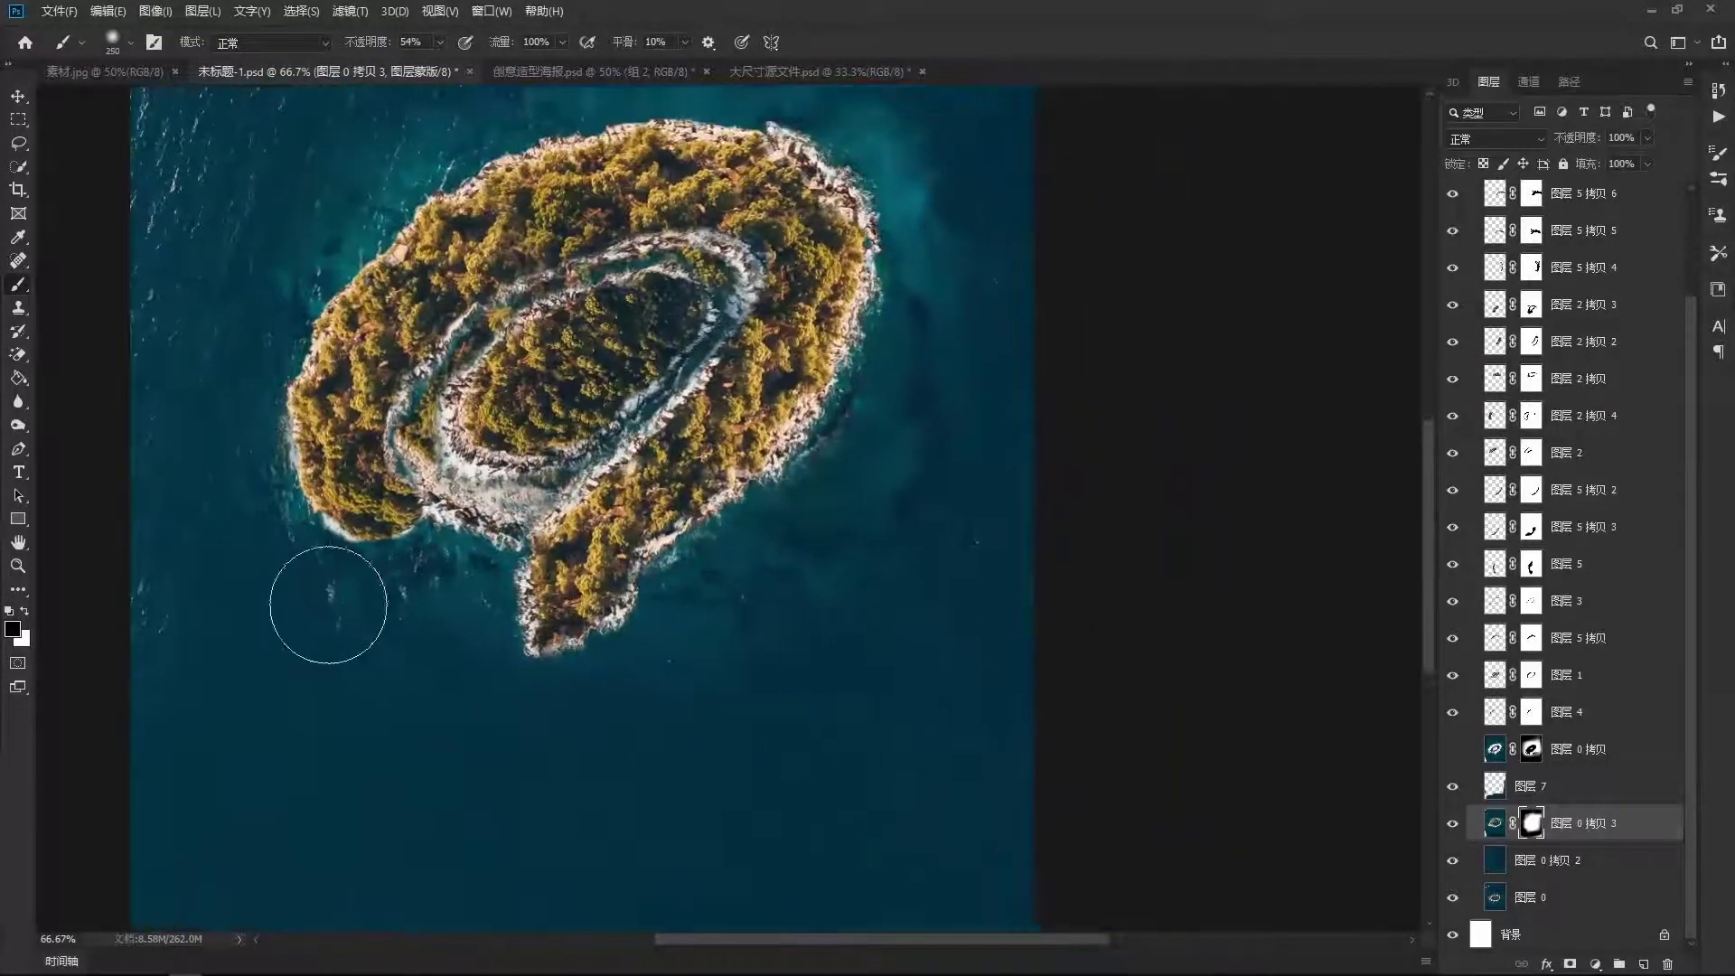
Zoom to 200% and paint out the rocky surf in the channel with a 150 brush.
scroll(470, 510, up, 1)
scroll(470, 511, up, 1)
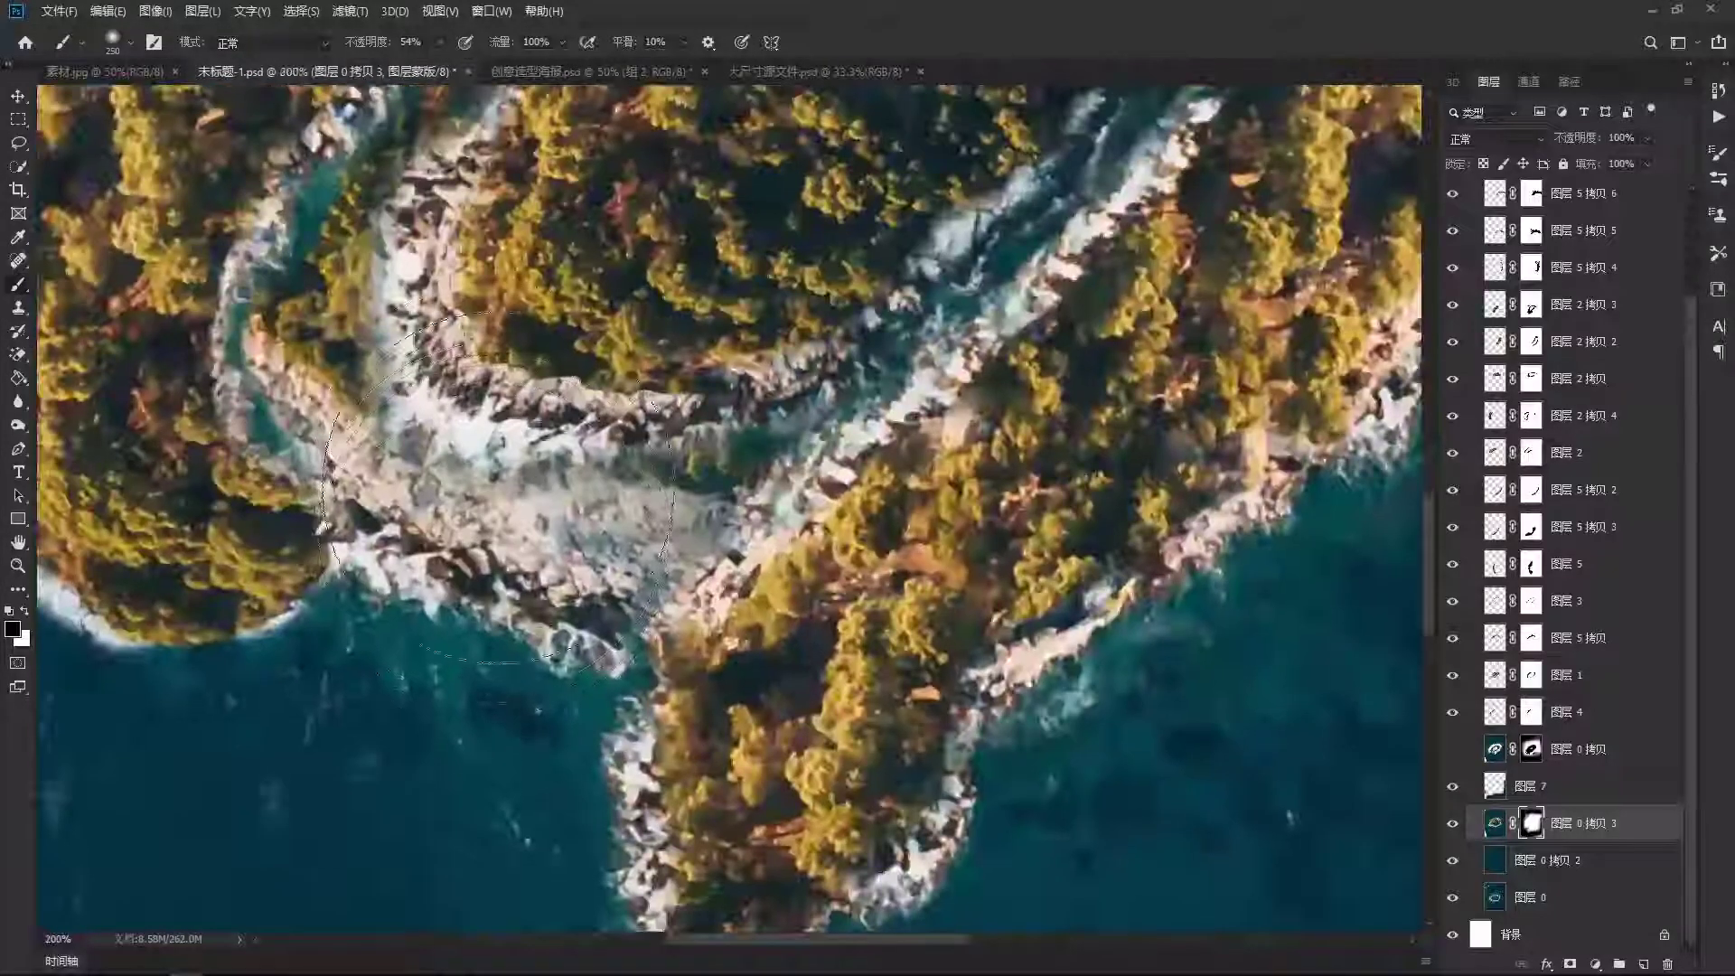
mouse_move(510, 521)
mouse_down()
mouse_move(618, 473)
mouse_move(344, 398)
mouse_up()
key([)
key([)
key([)
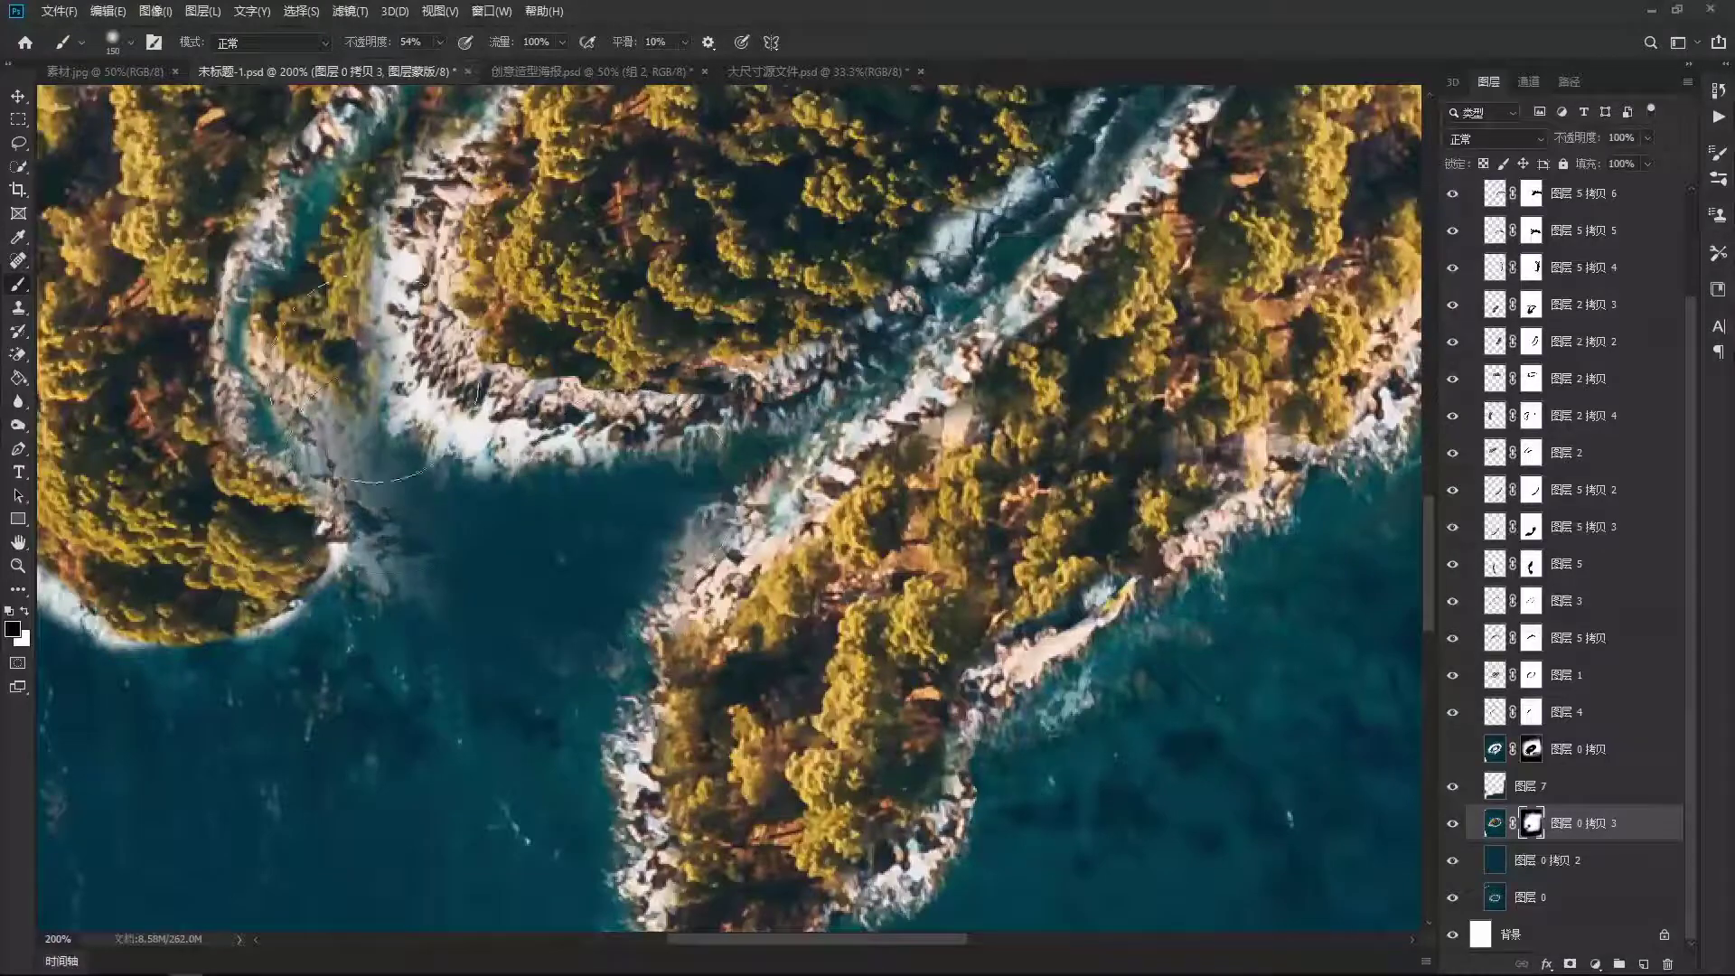
scroll(343, 397, up, 3)
drag(298, 497, 425, 298)
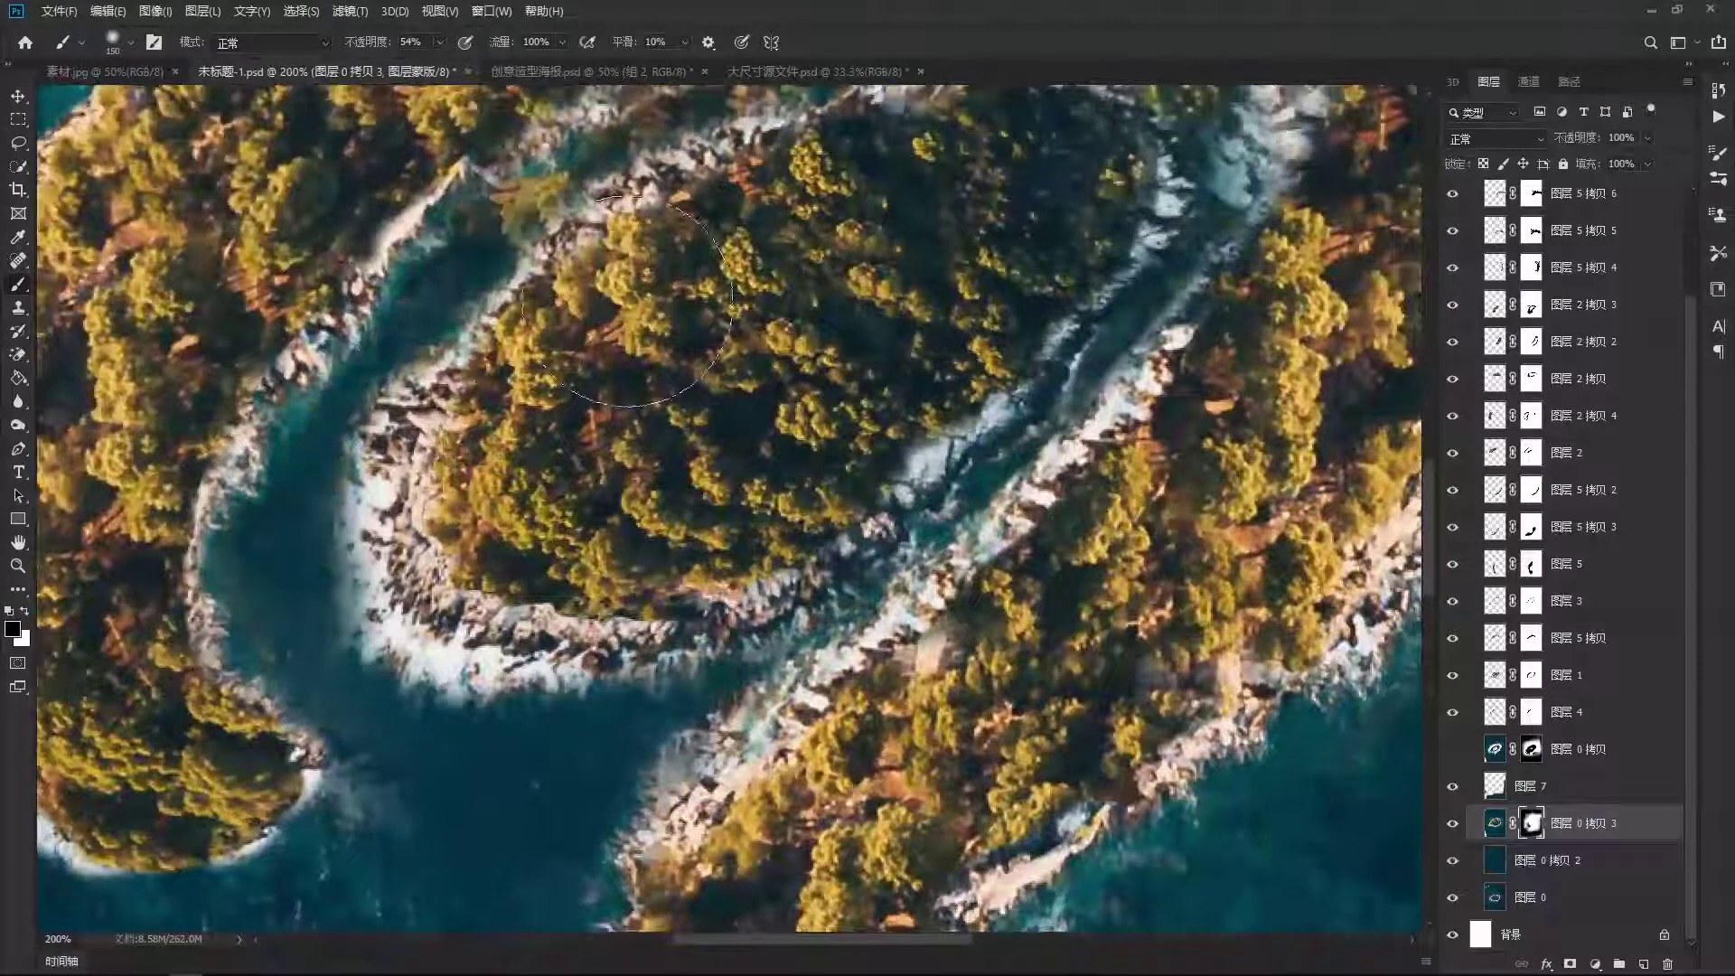
Replace the remaining channel foam with water, then zoom out to the whole island.
scroll(425, 299, up, 2)
drag(406, 362, 642, 231)
drag(912, 172, 772, 642)
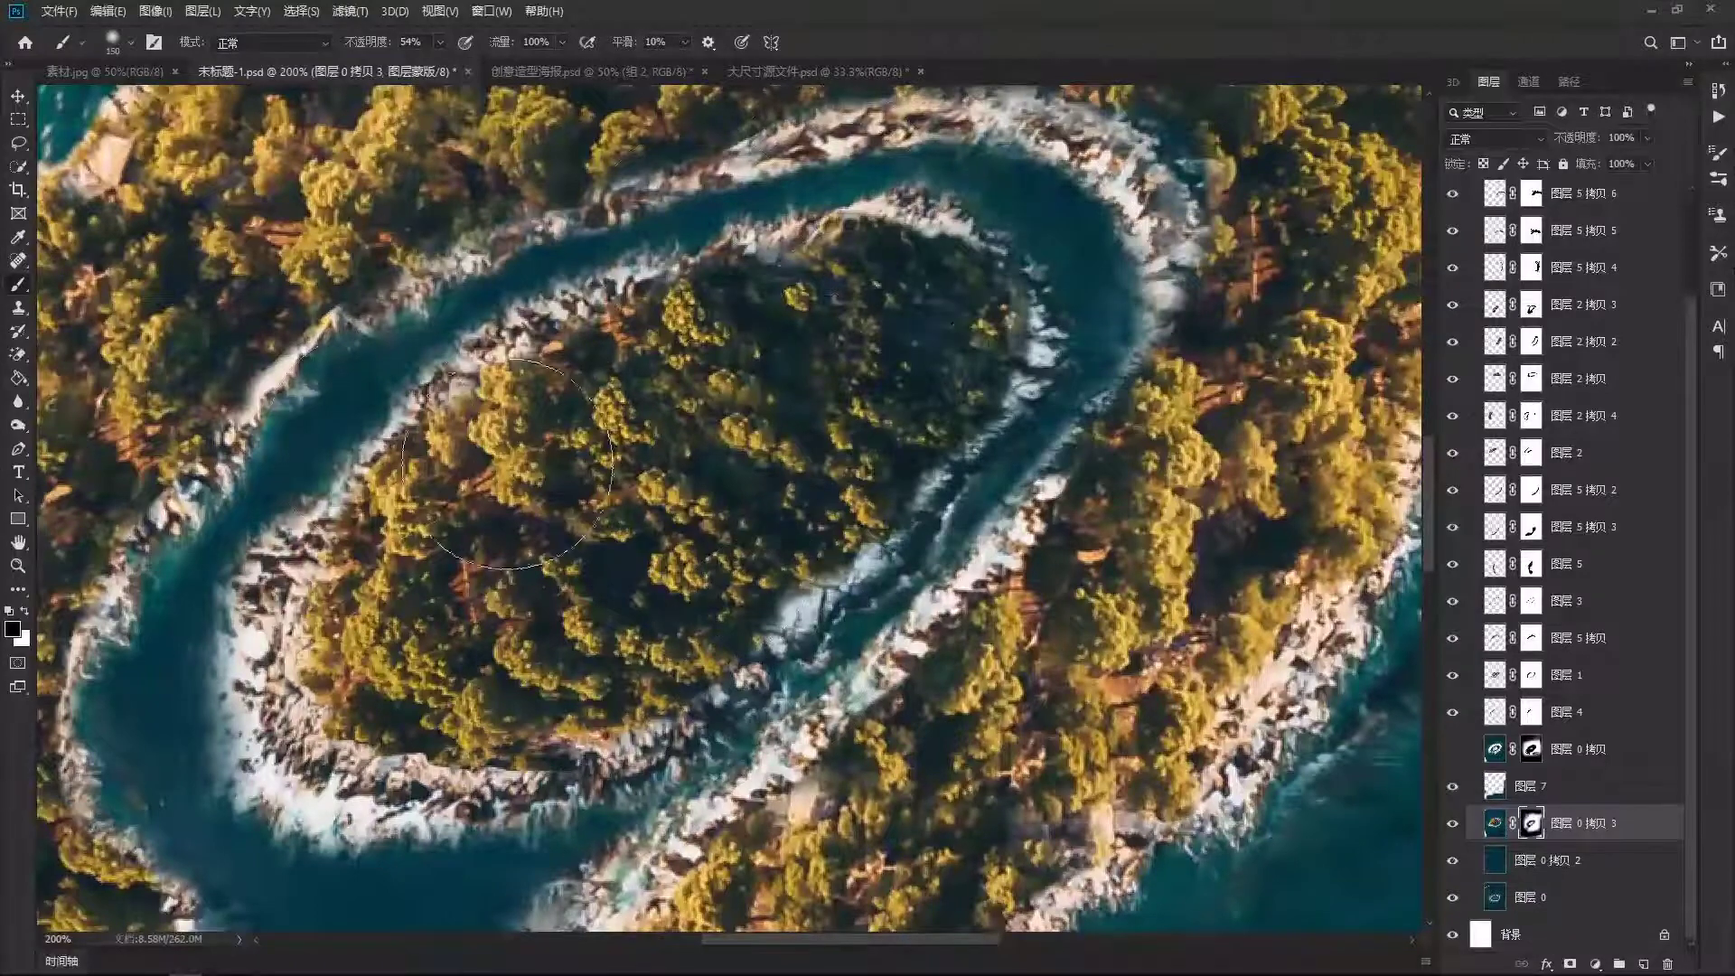
scroll(454, 423, down, 5)
scroll(454, 422, down, 2)
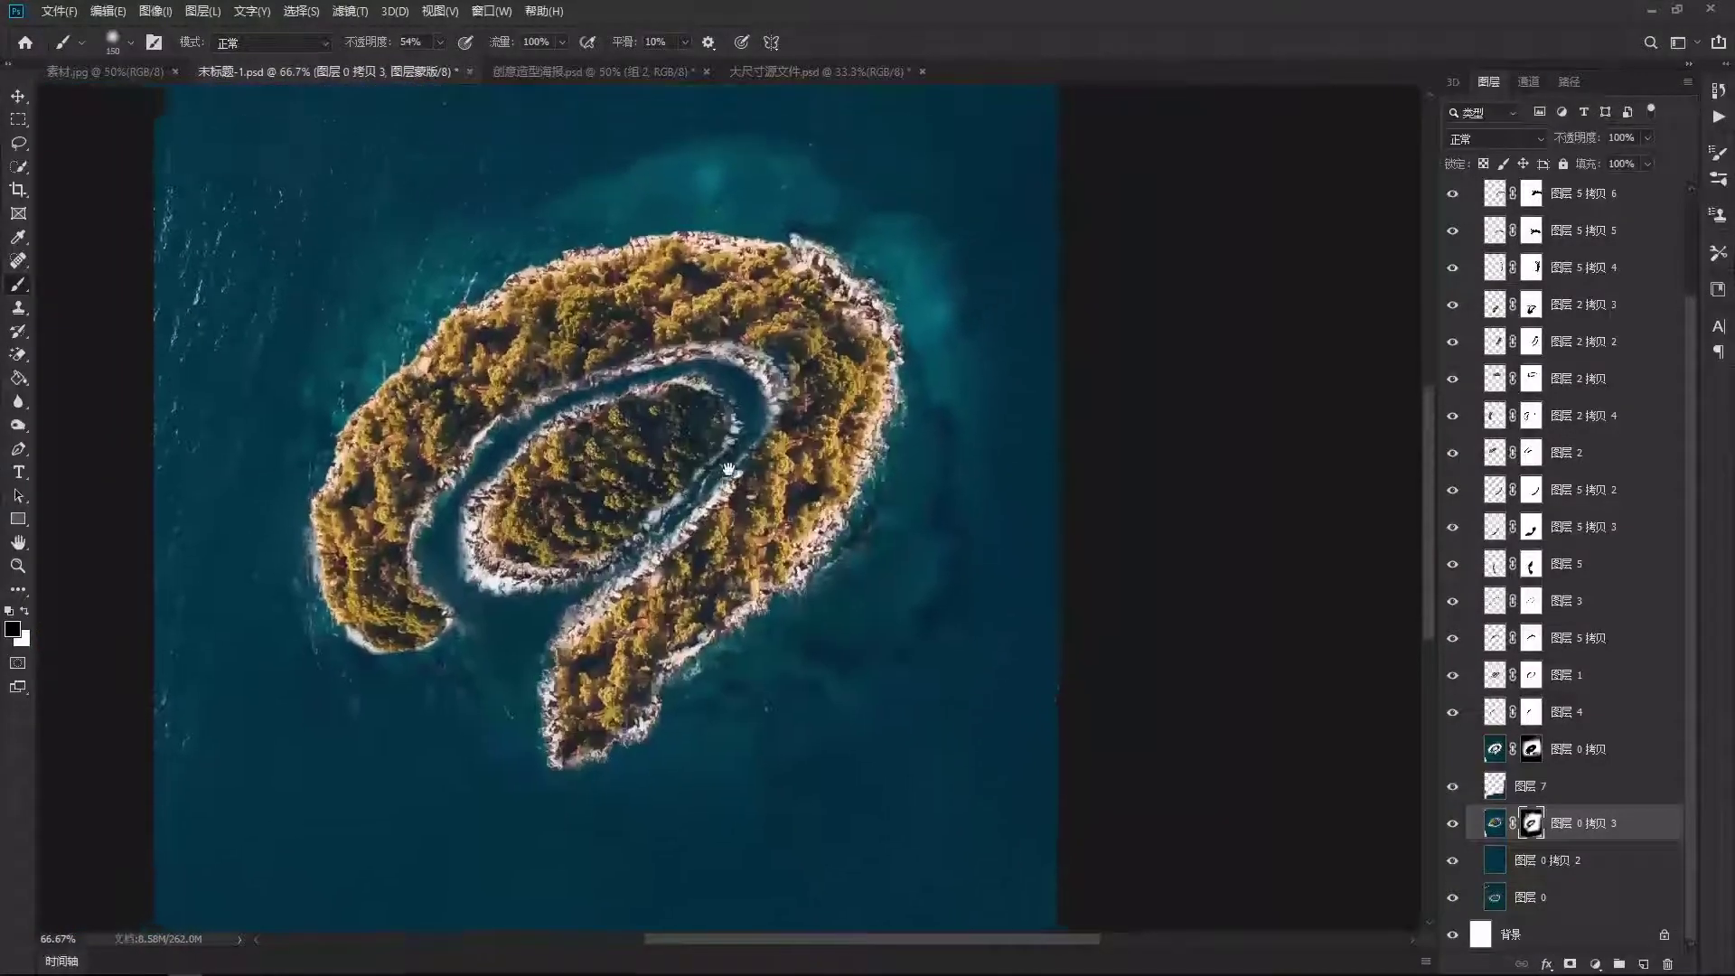
drag(668, 397, 781, 507)
drag(684, 461, 679, 439)
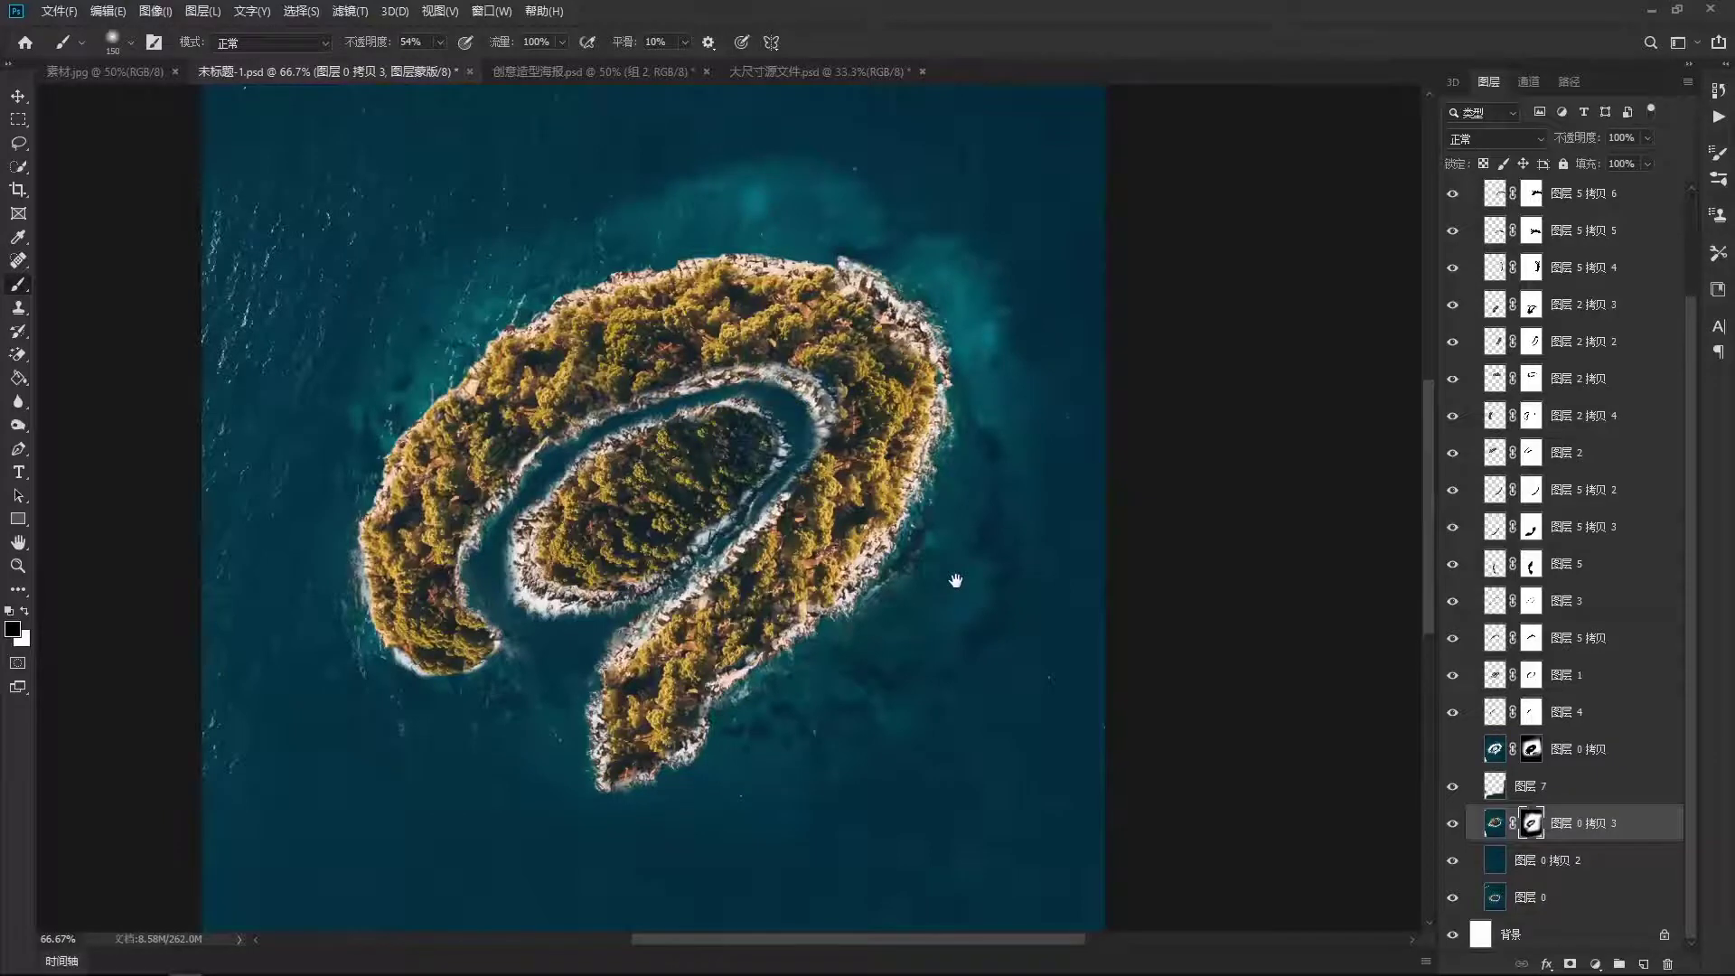
Collapse 组 1 and place the 排版 layout with logos and slogan over the island.
scroll(1563, 542, up, 3)
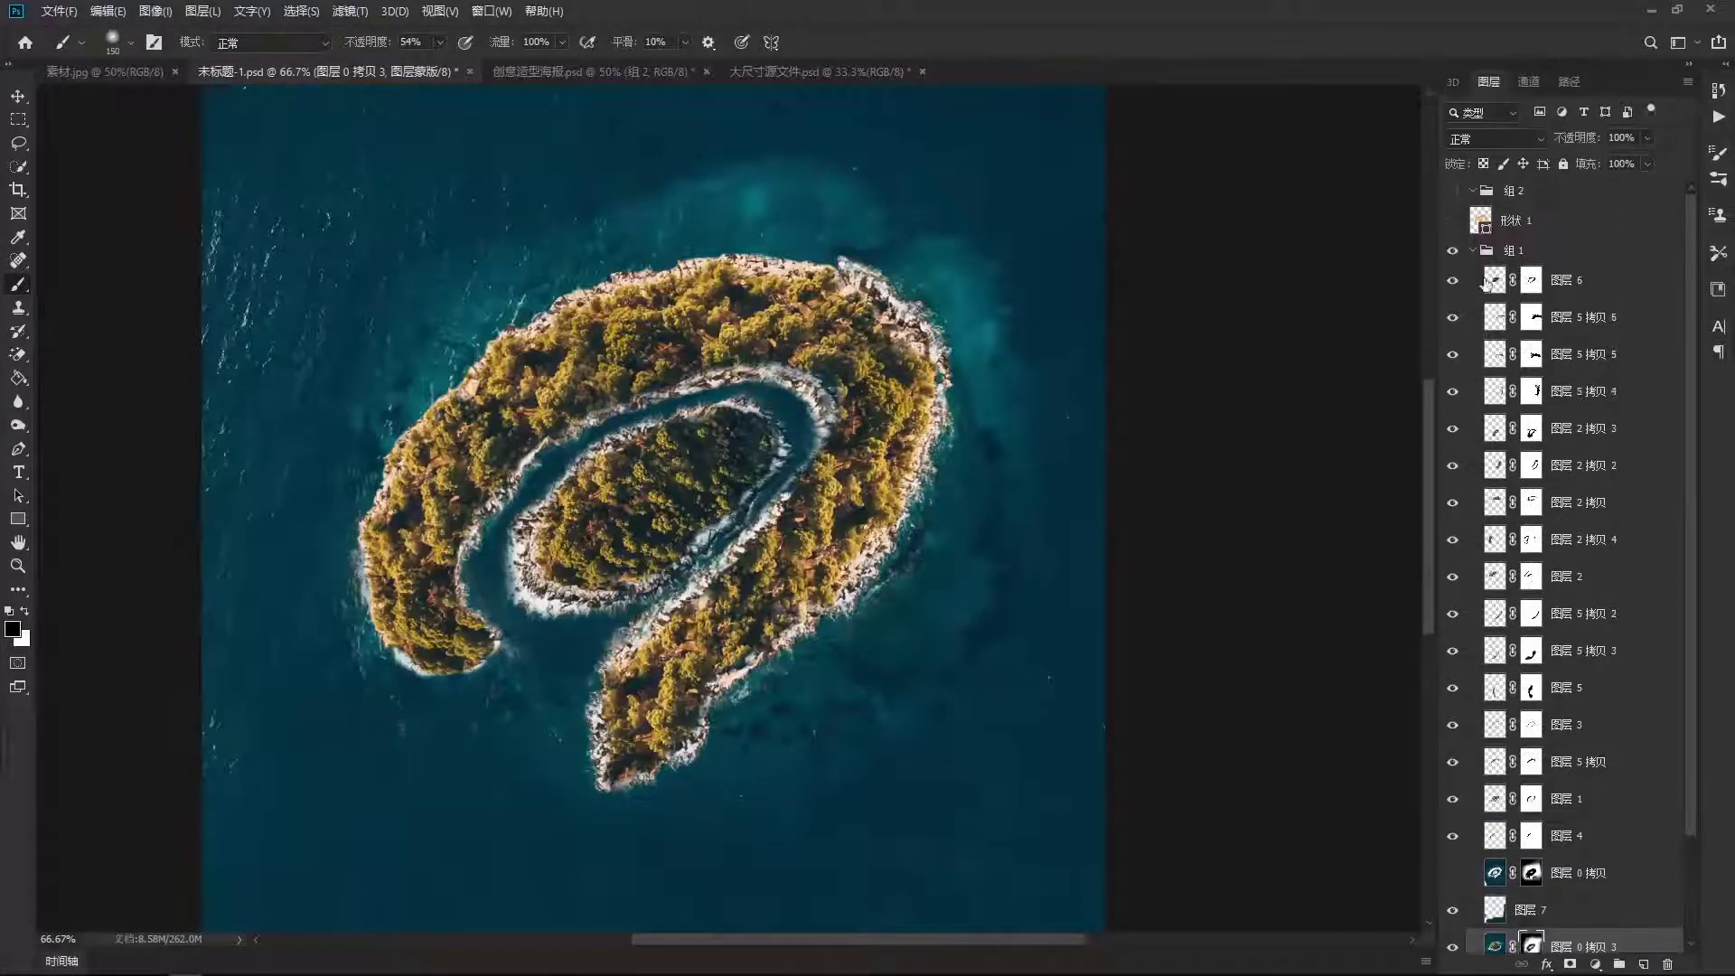
click(1472, 251)
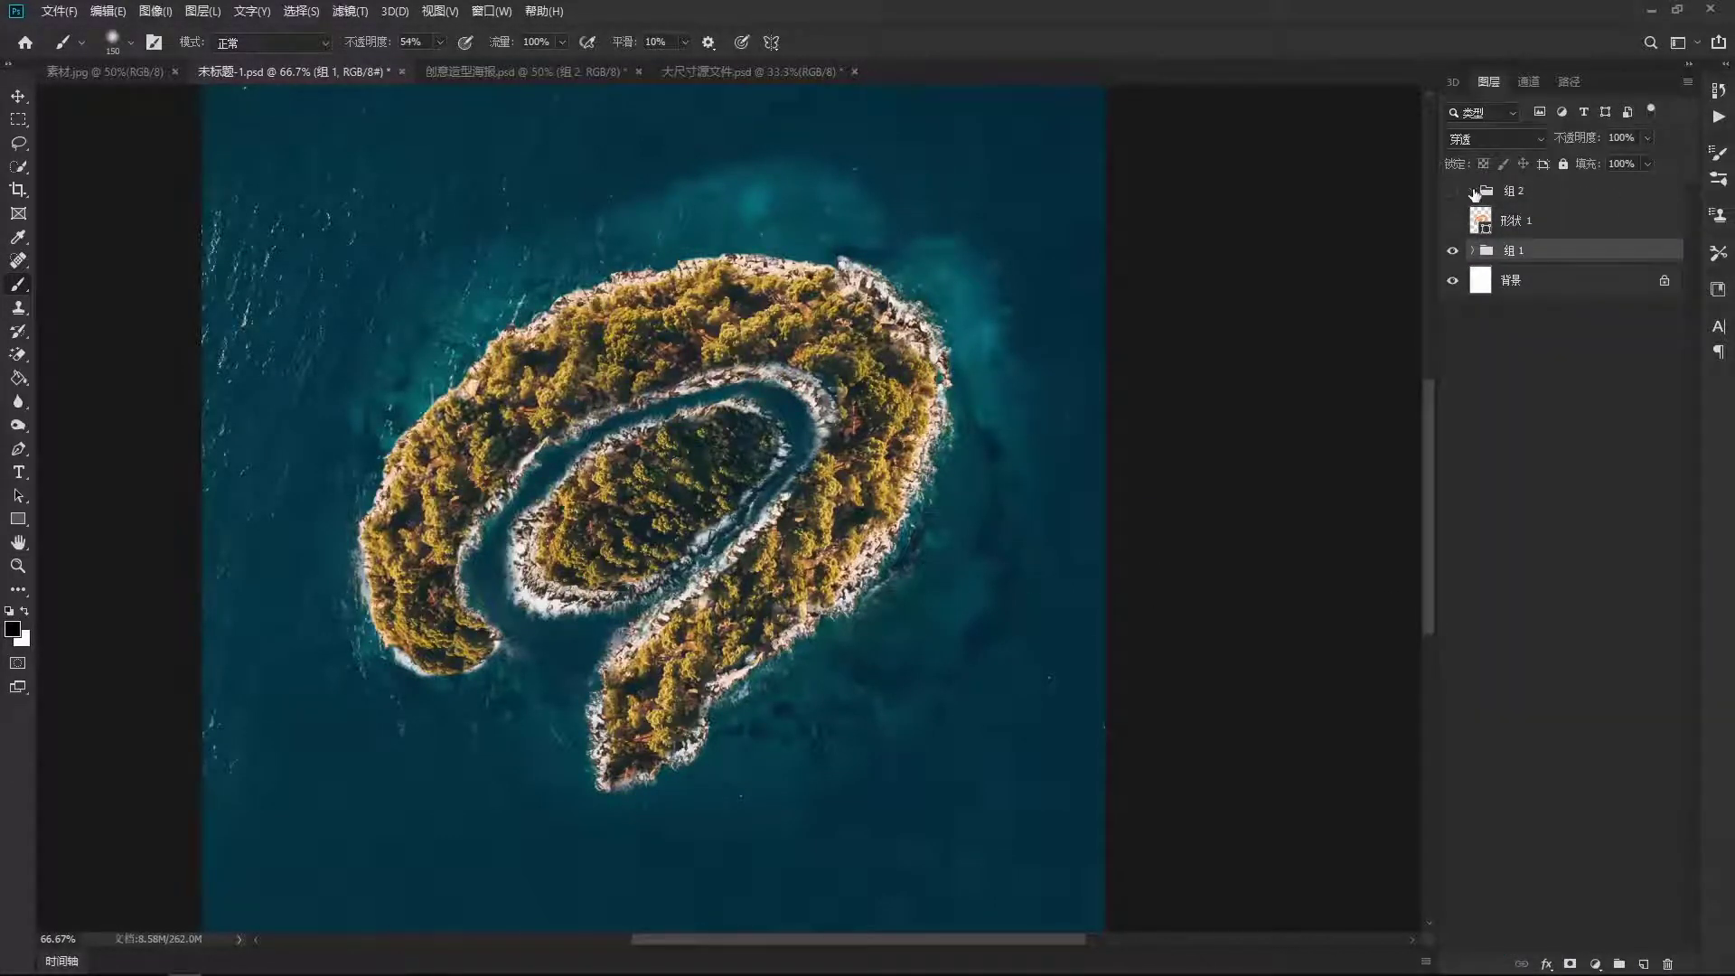
scroll(768, 460, down, 1)
key(v)
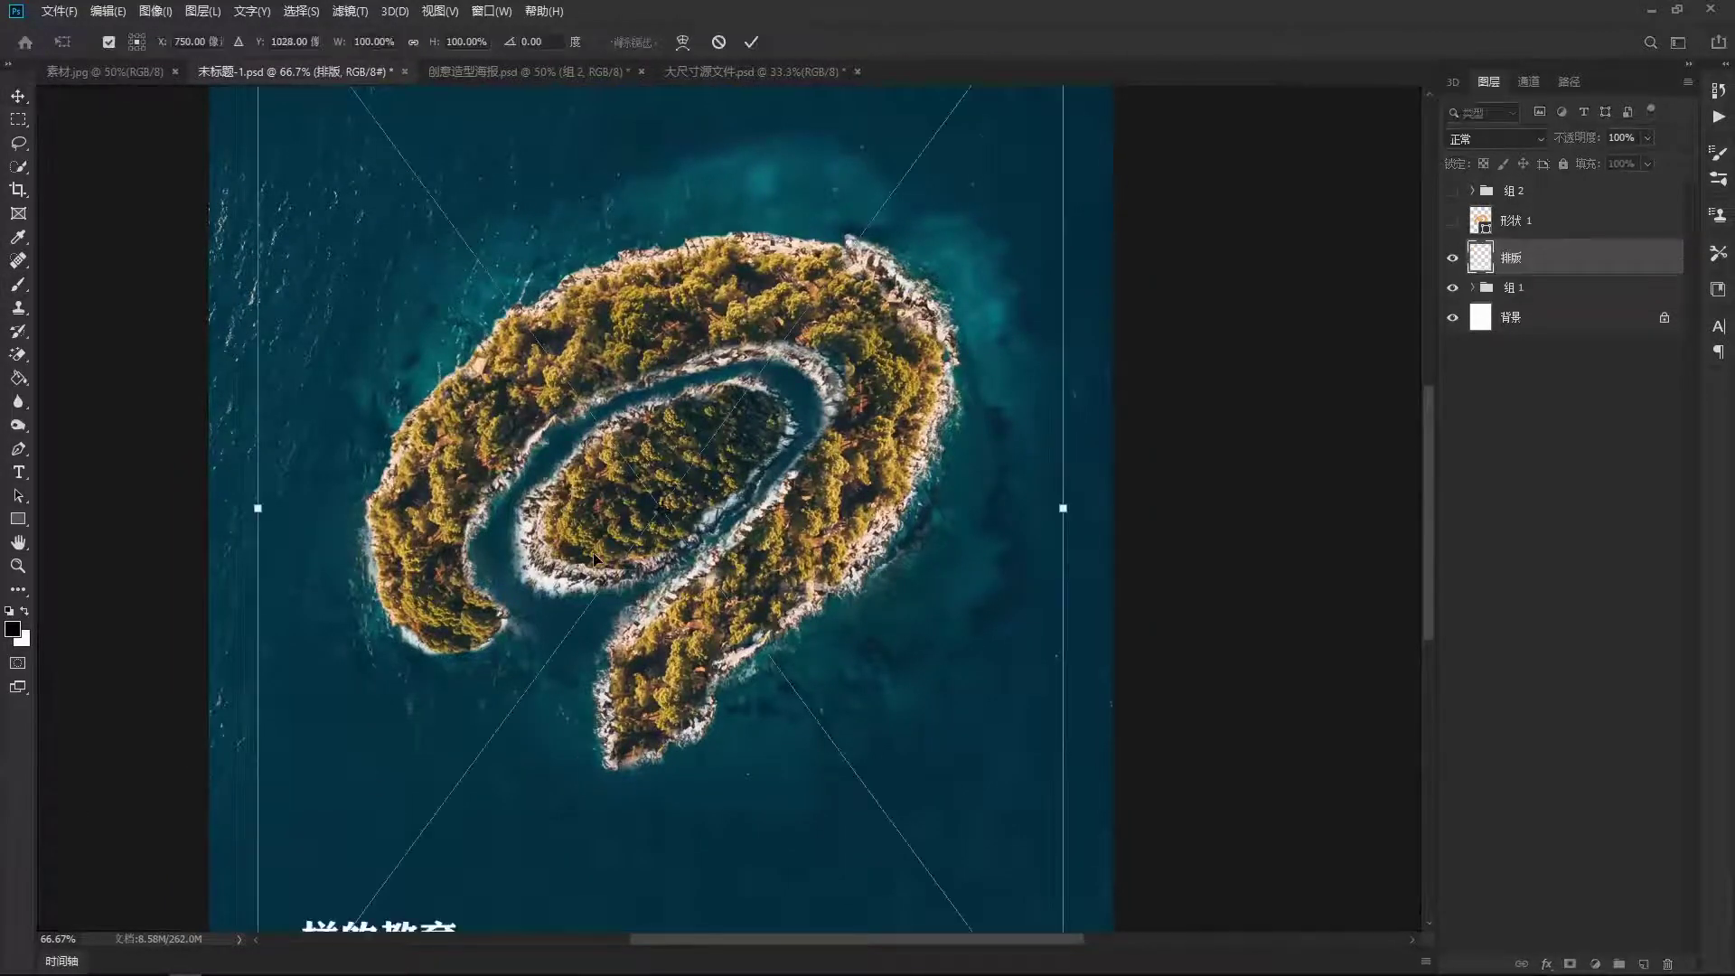
key(Return)
Zoom out to view the whole poster and select group 组 1.
scroll(768, 420, up, 5)
key(ctrl+minus)
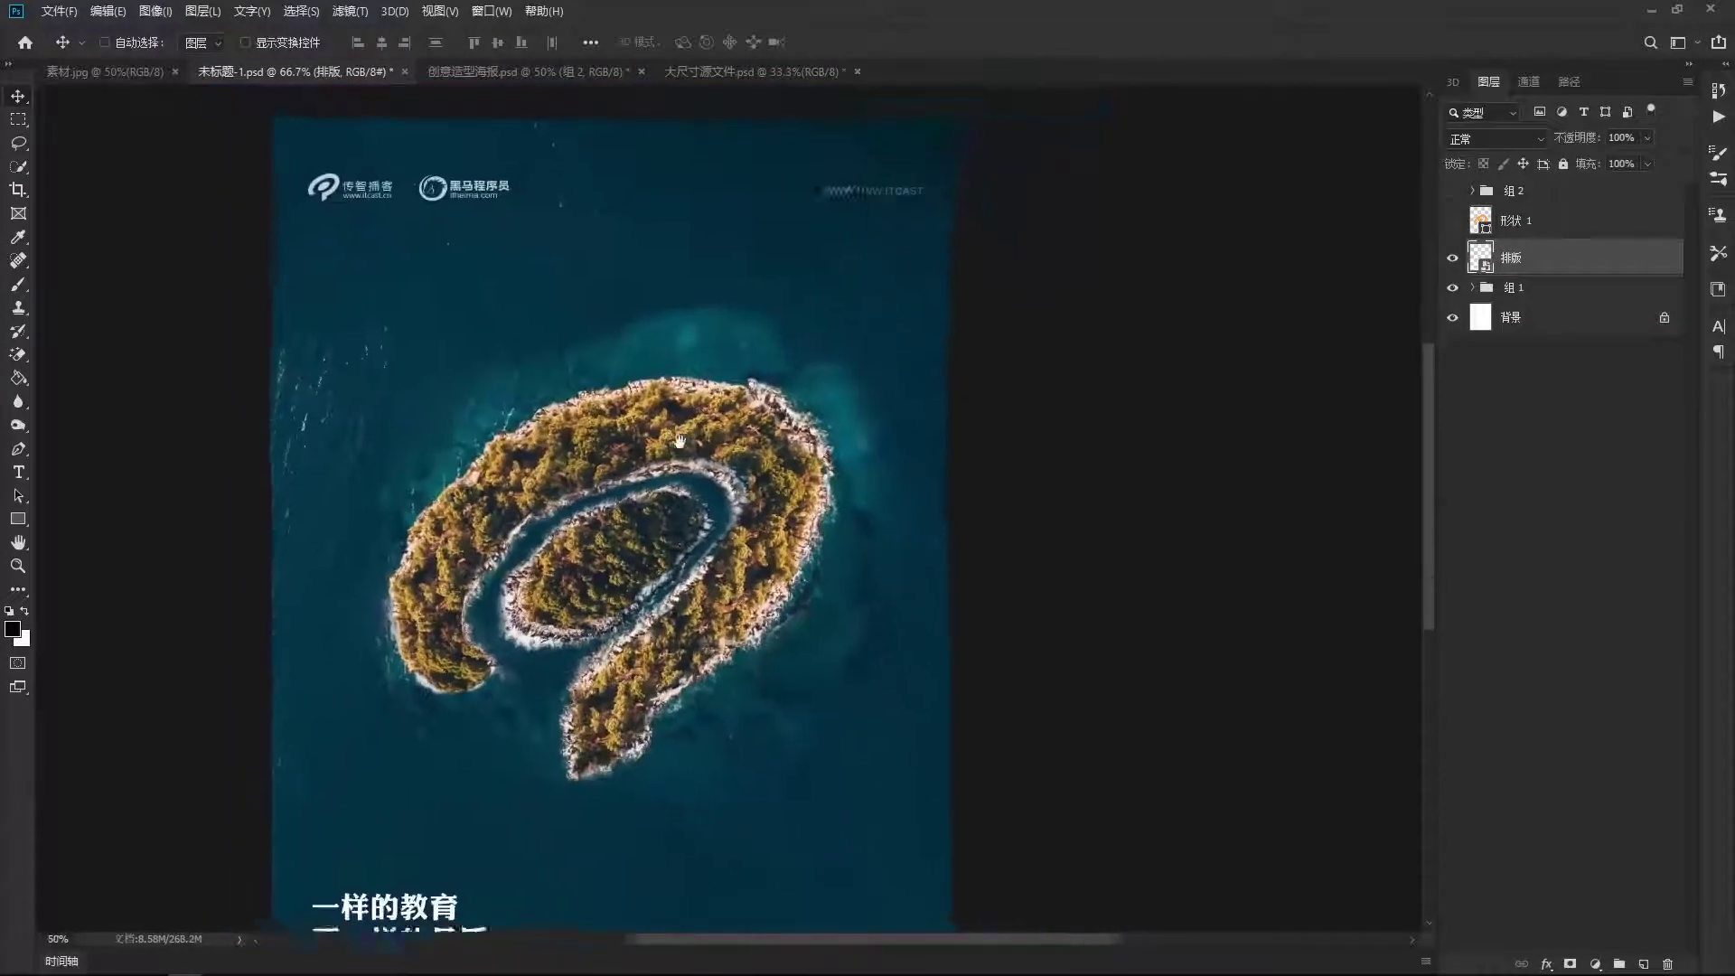
drag(647, 423, 631, 524)
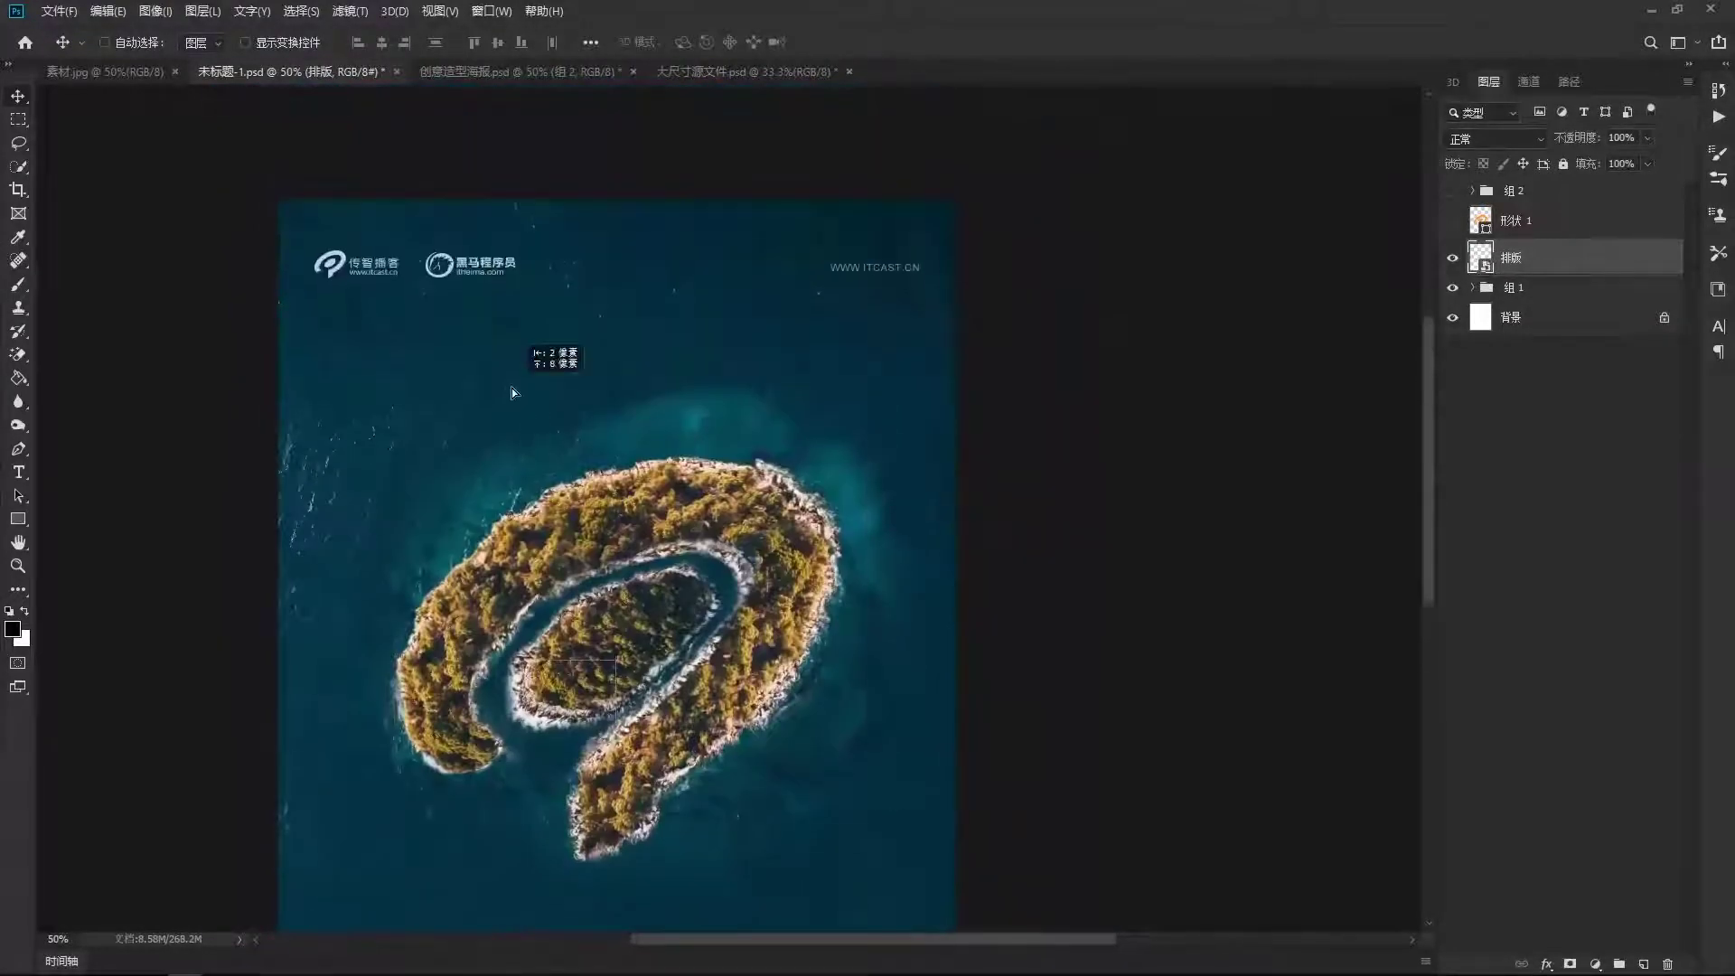
scroll(768, 551, down, 3)
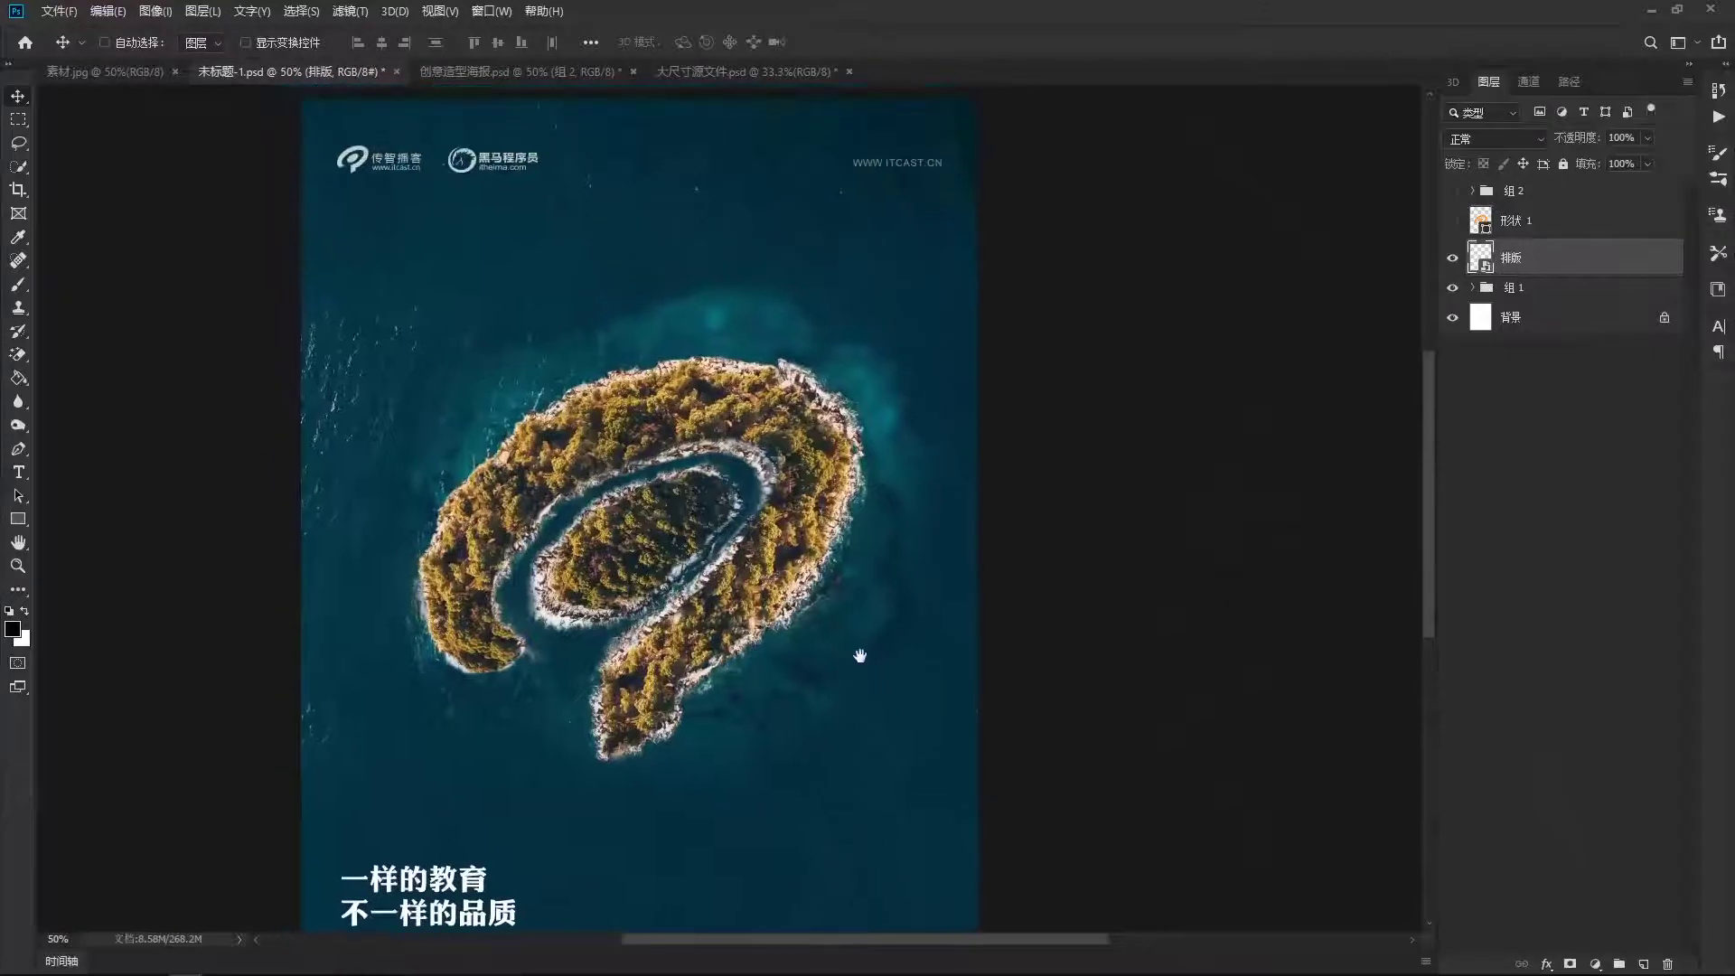
click(1550, 289)
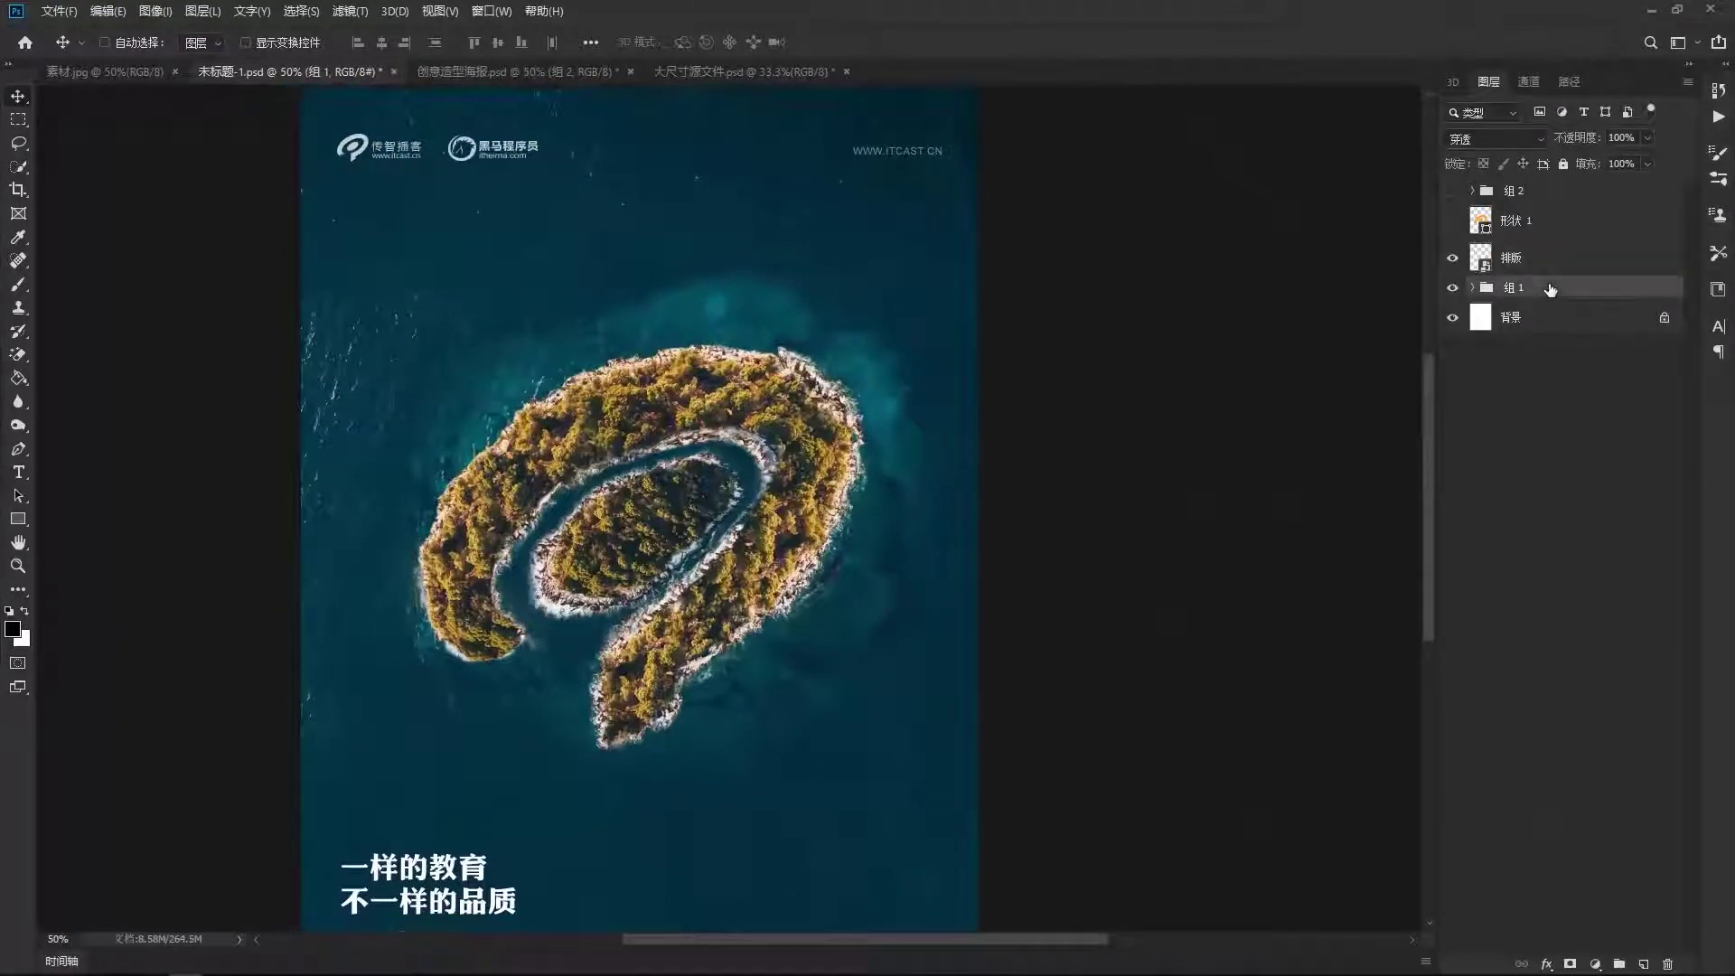
drag(850, 530, 780, 492)
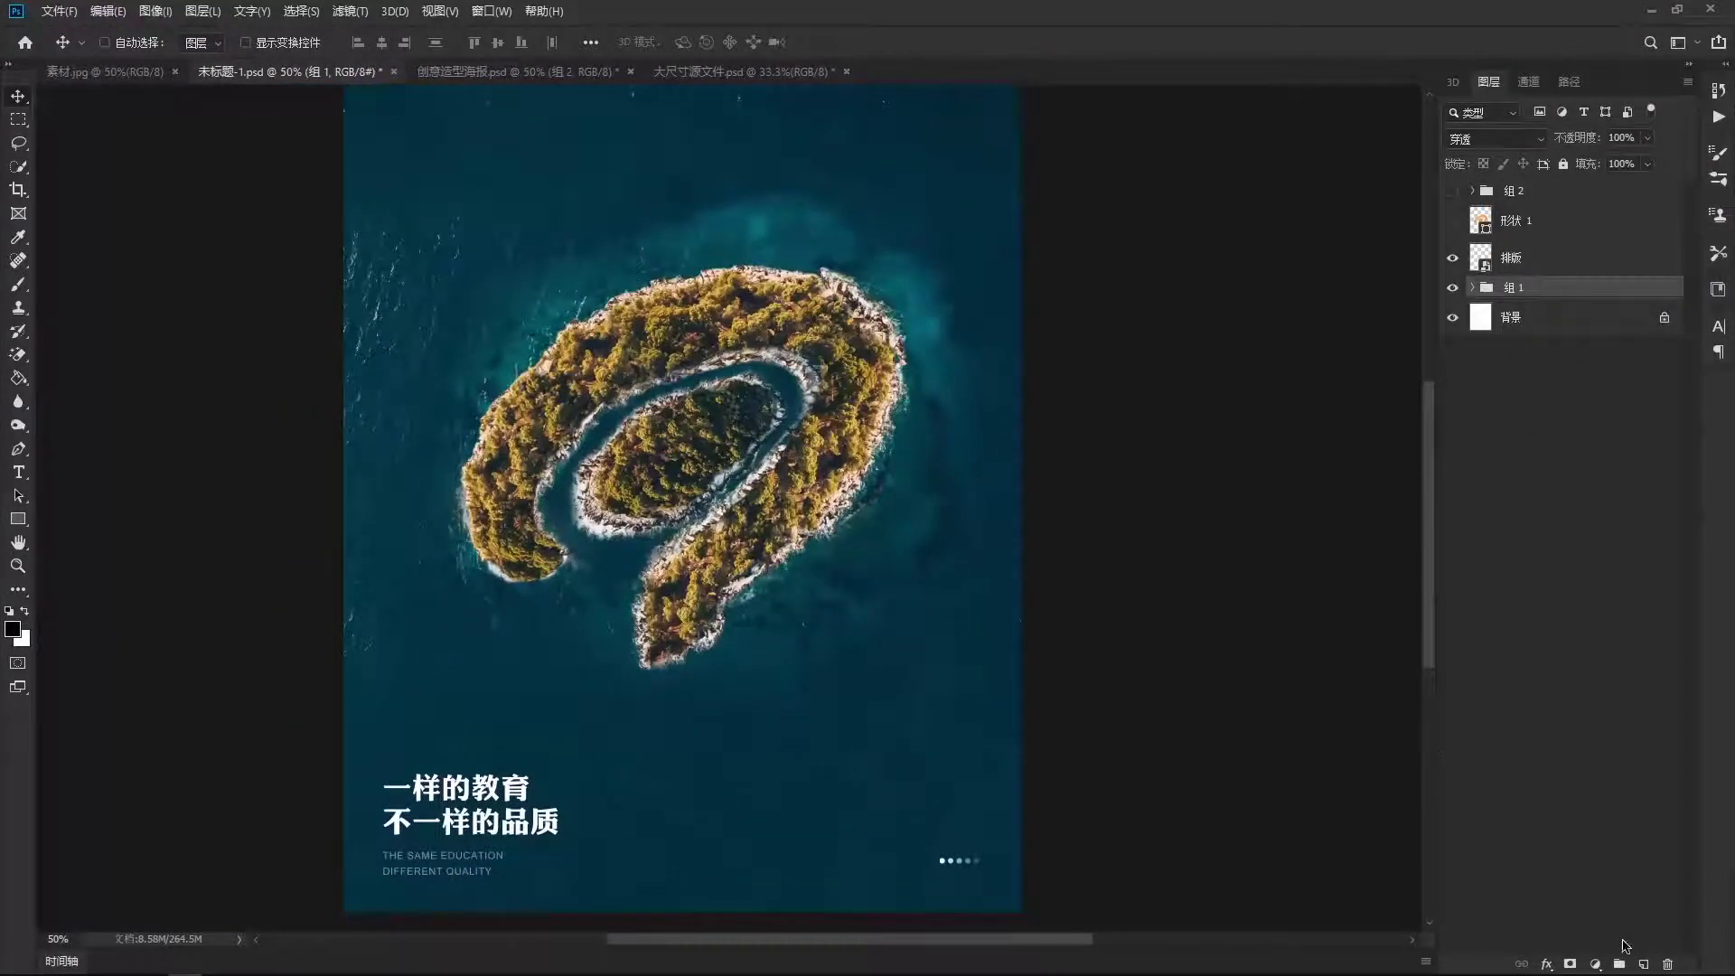
Add a Color Balance adjustment with midtones set to −16, +2 and +20.
click(1597, 964)
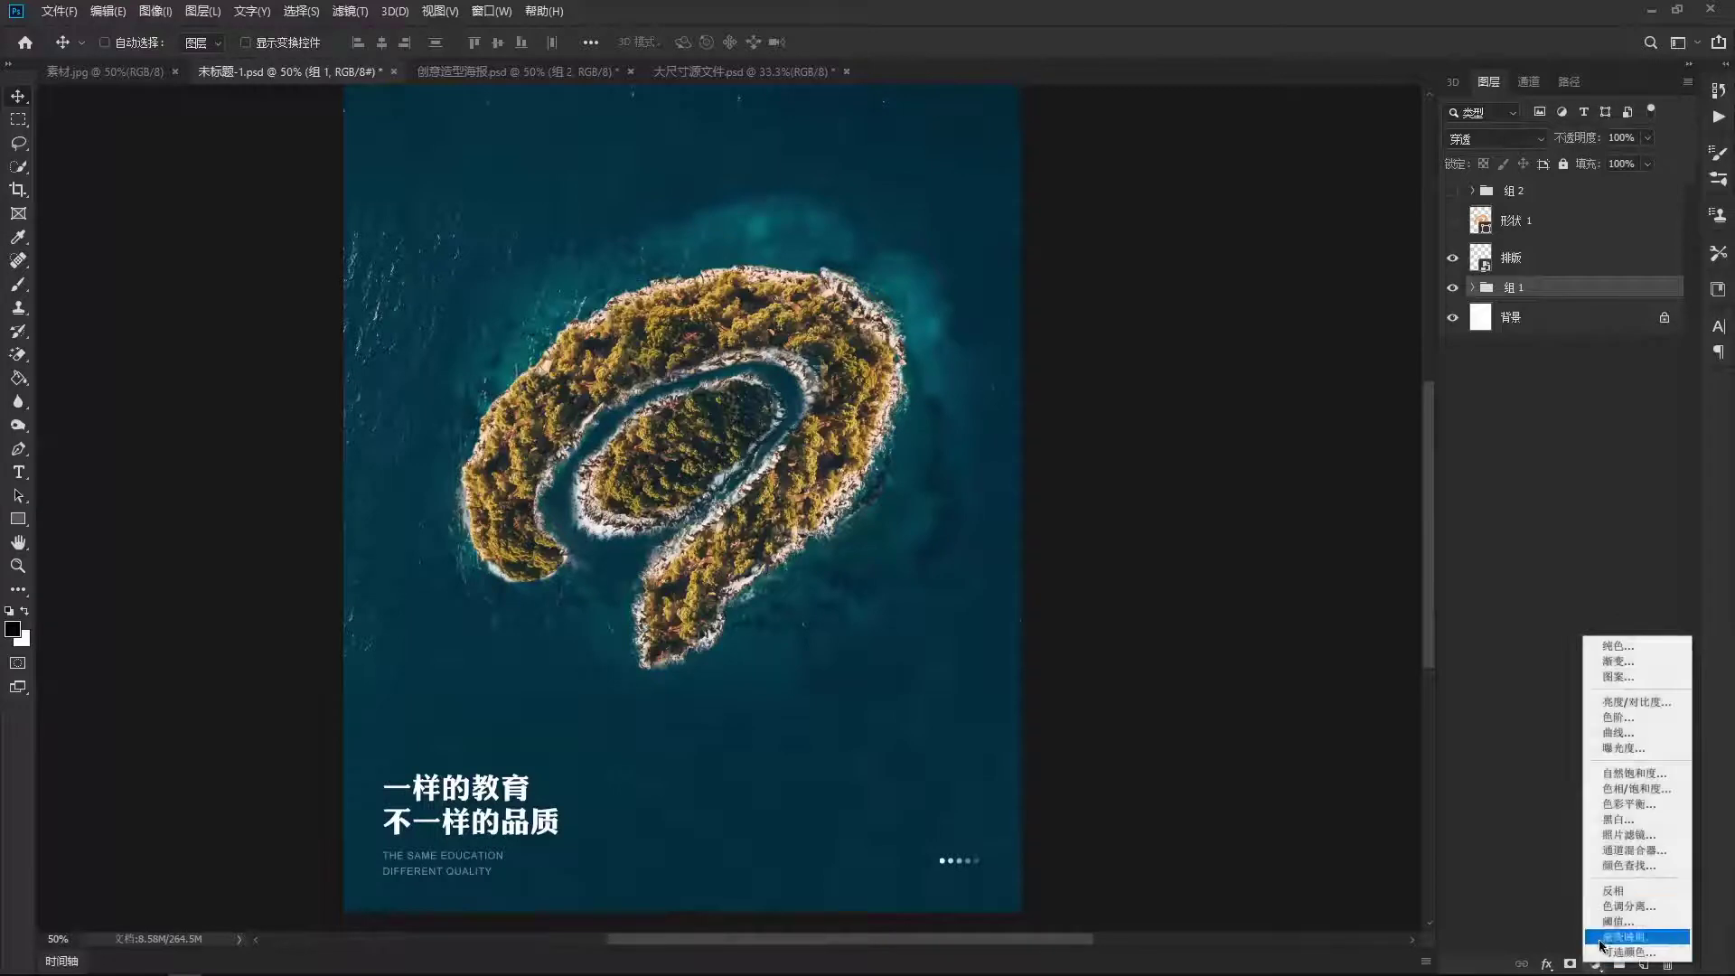
click(1630, 804)
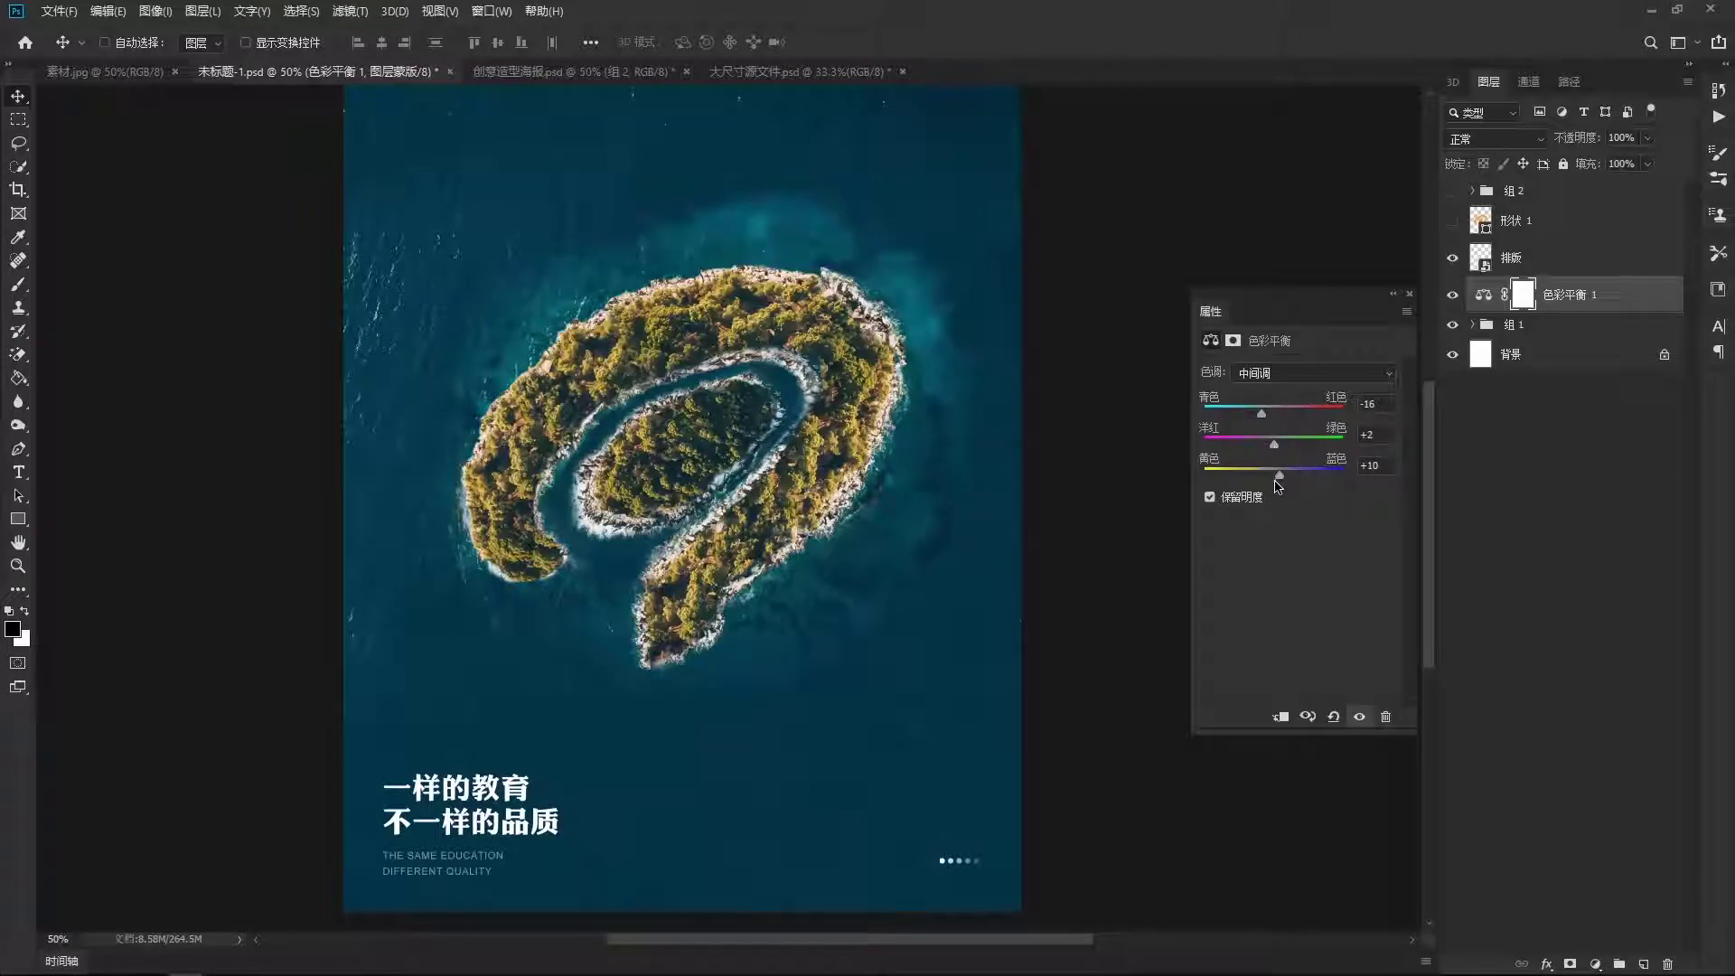
drag(1280, 476, 1290, 477)
scroll(890, 492, up, 1)
scroll(890, 492, up, 2)
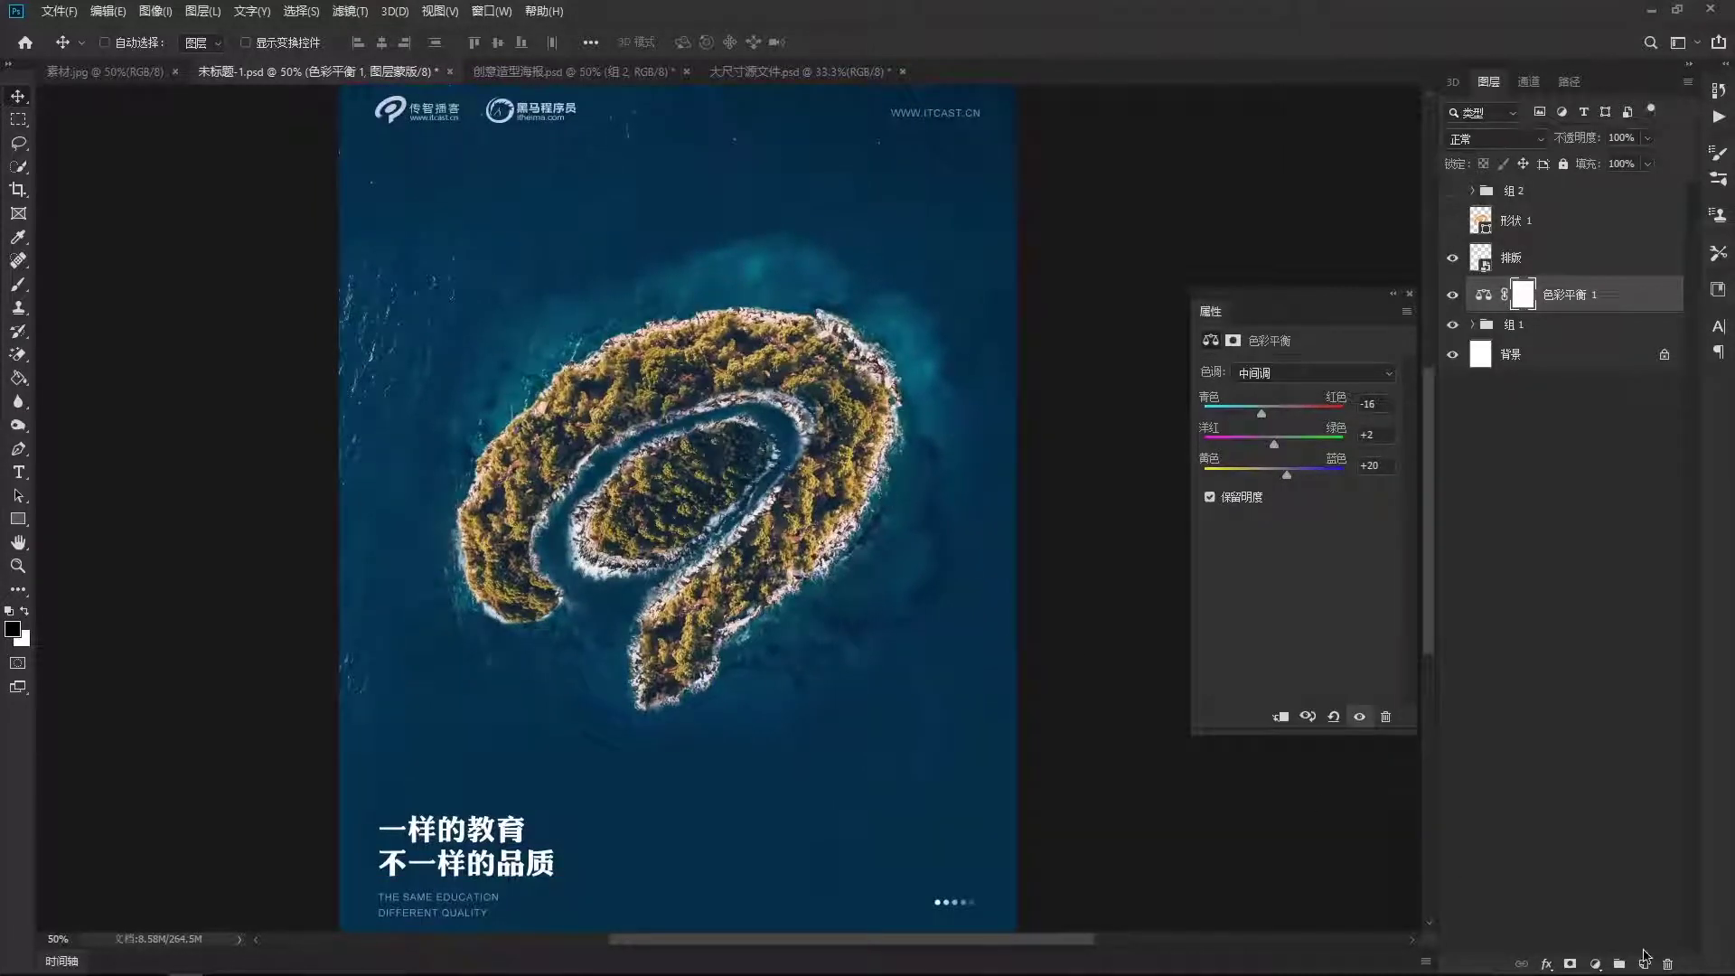
click(1597, 965)
Add a Curves adjustment with an S-curve (55→50, 186→201) to deepen shadows and brighten highlights.
click(1631, 730)
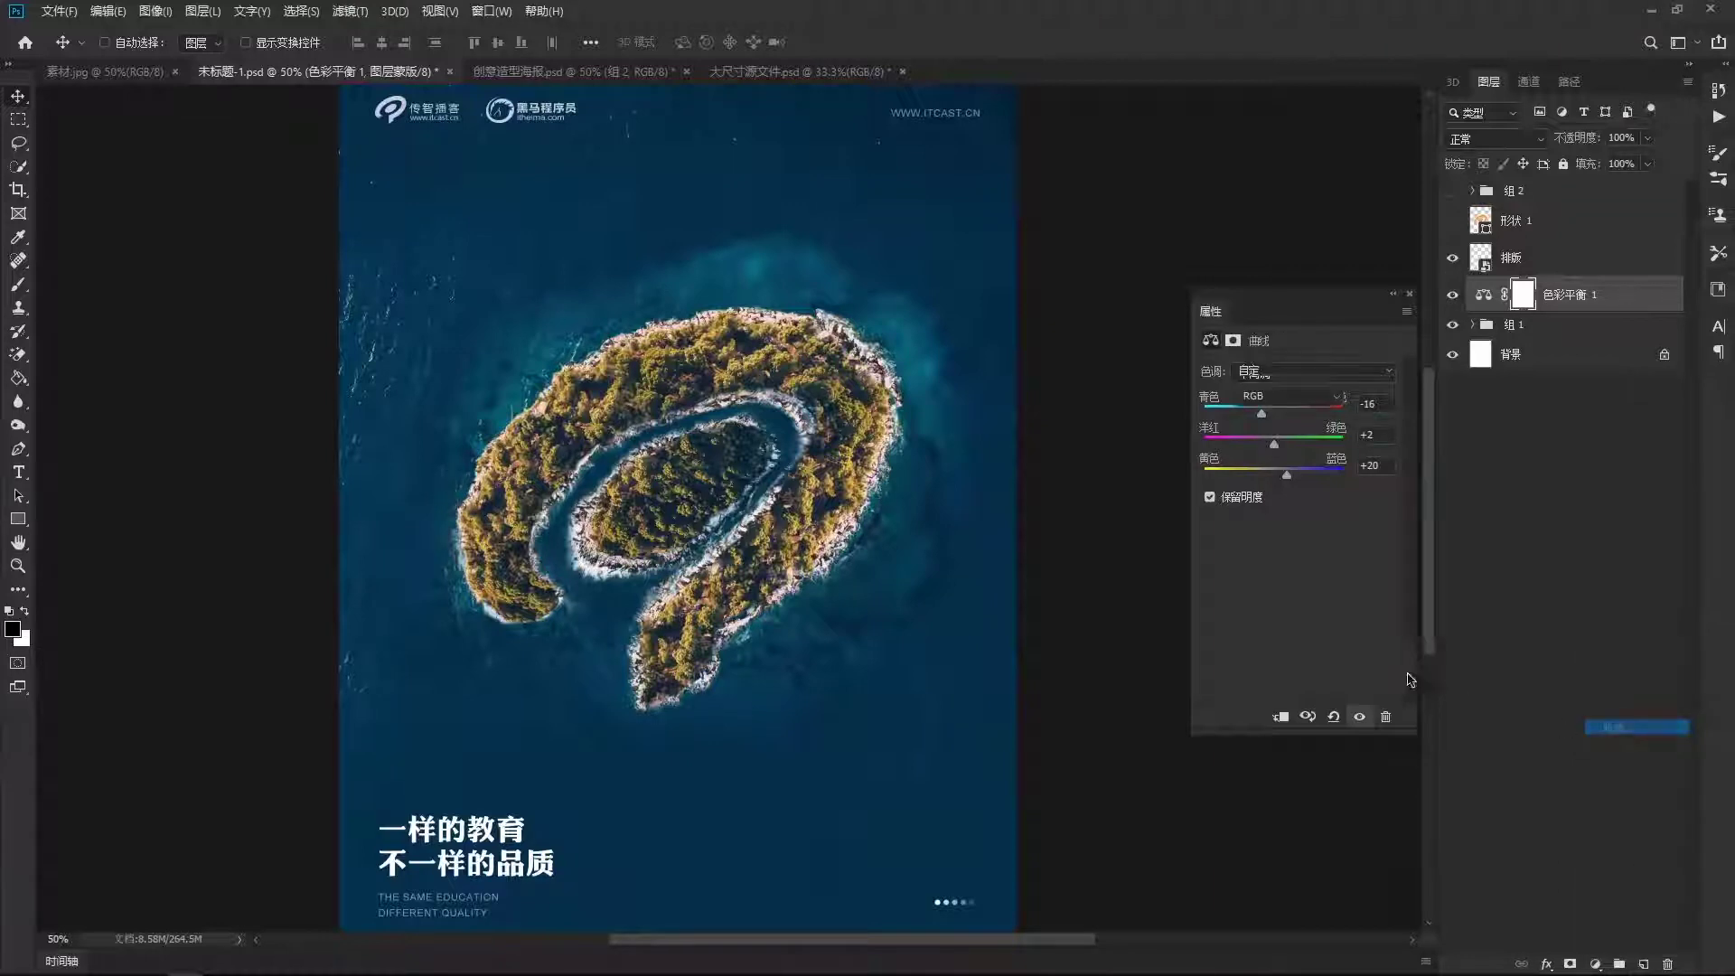
click(1347, 449)
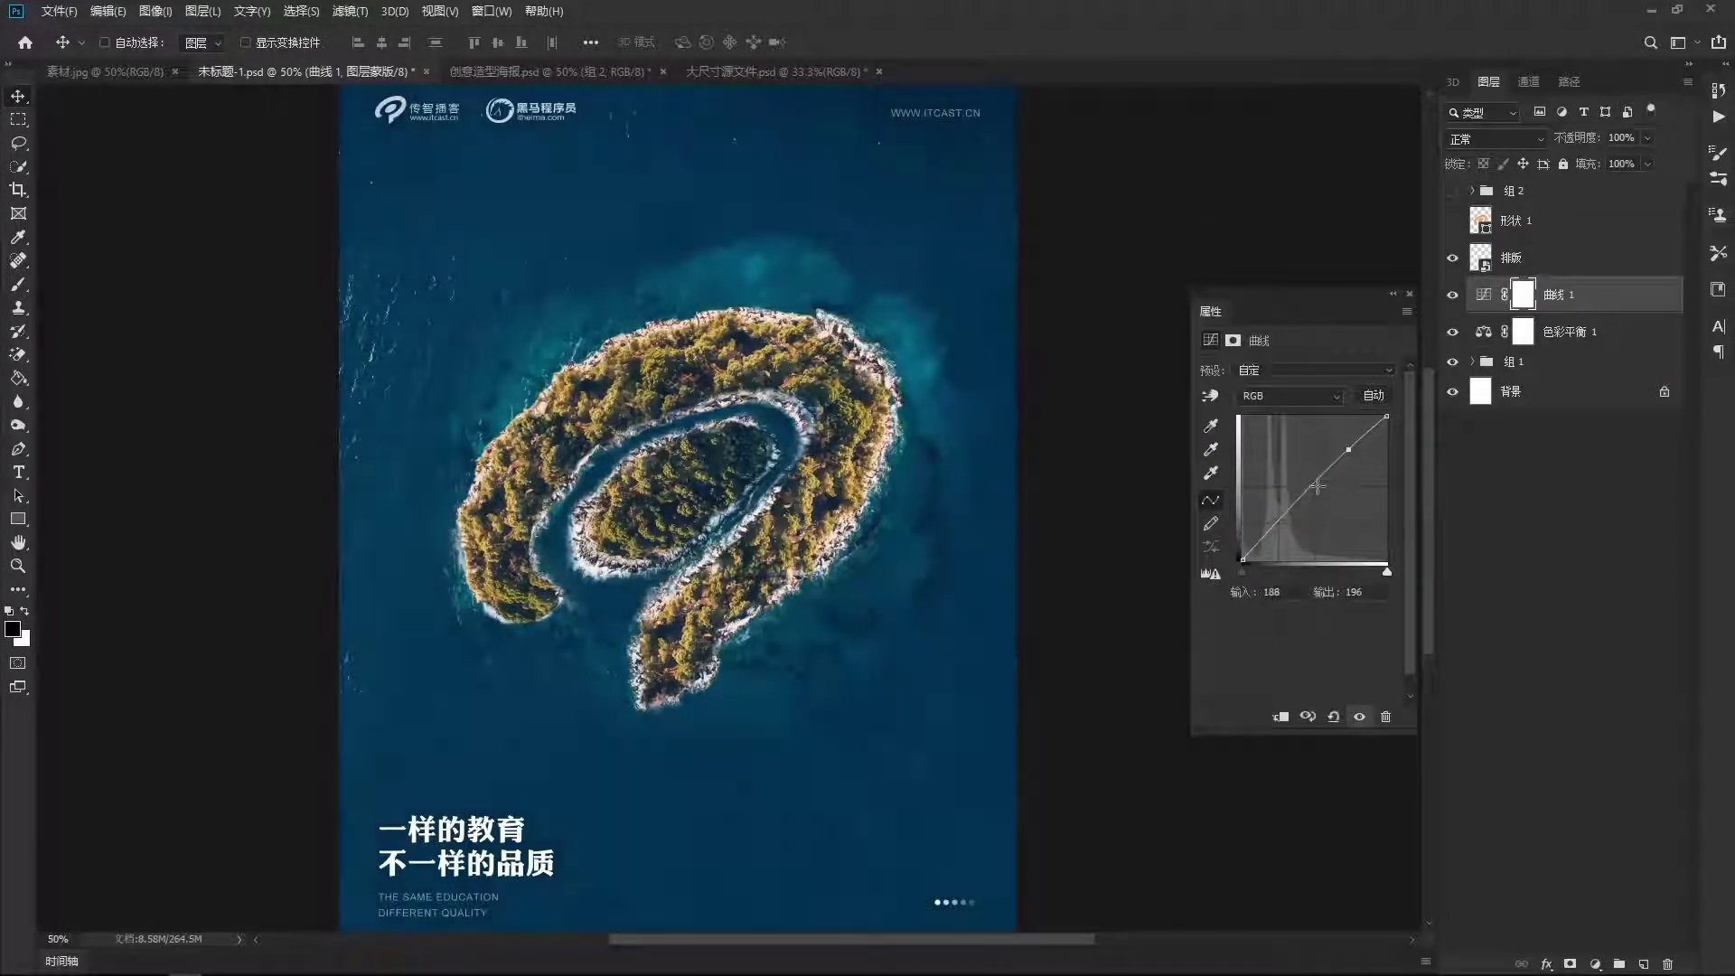
click(1276, 531)
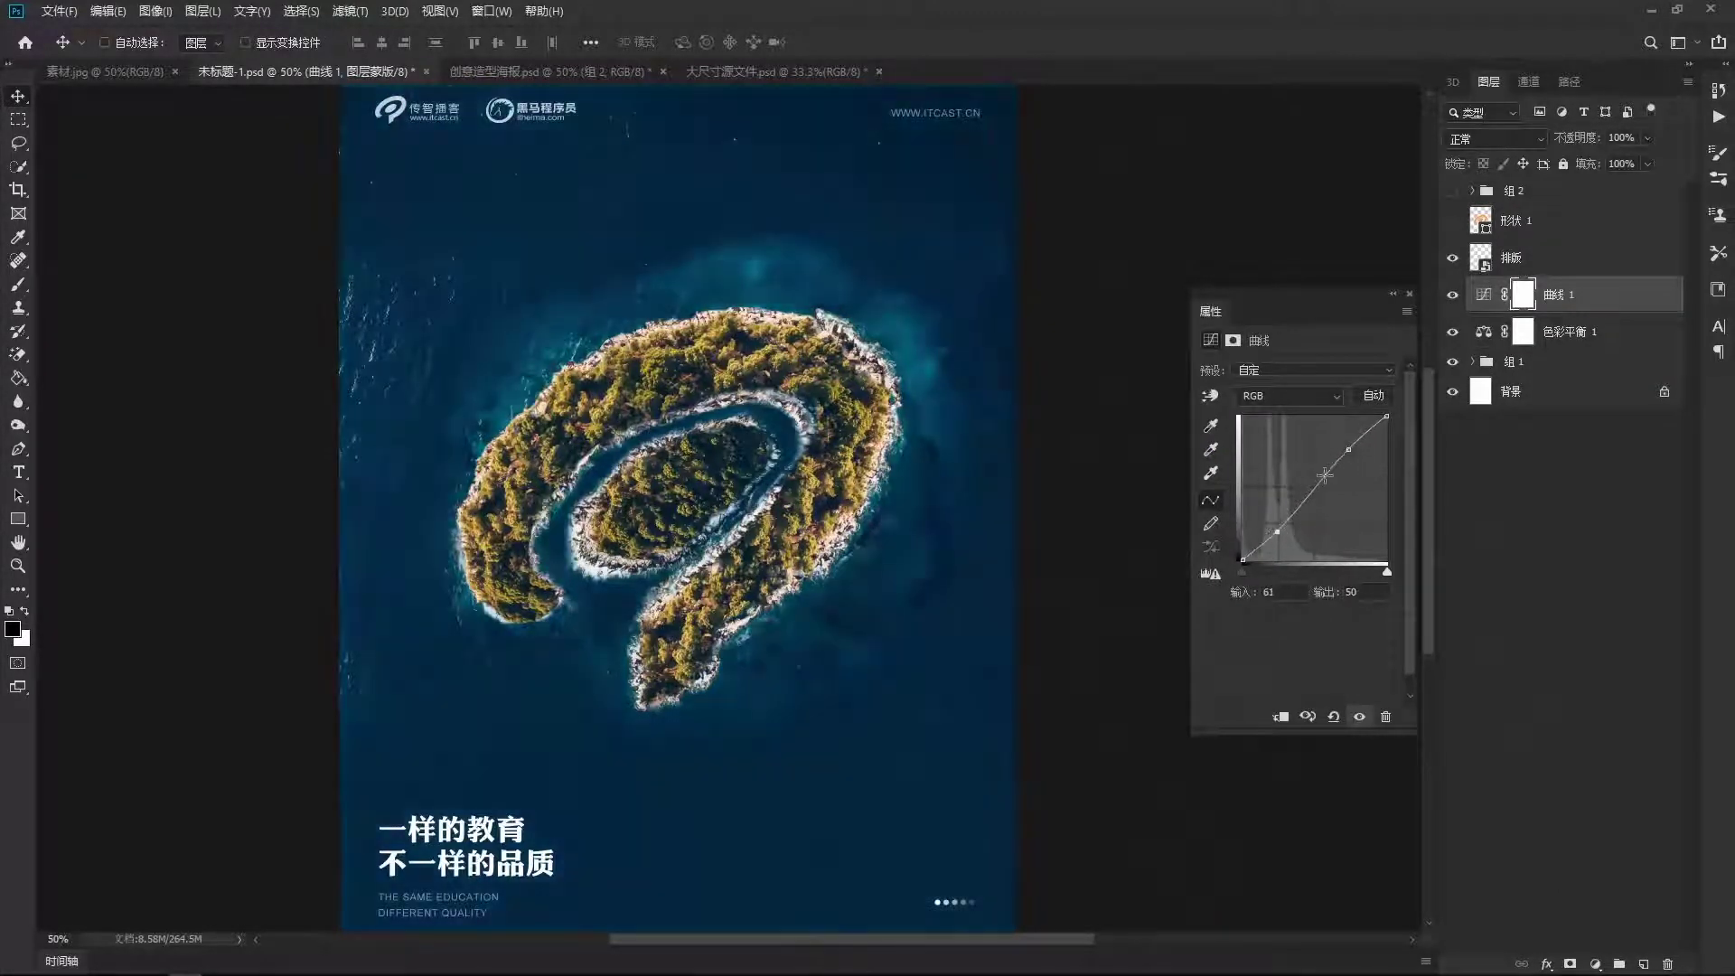
drag(1348, 449, 1348, 447)
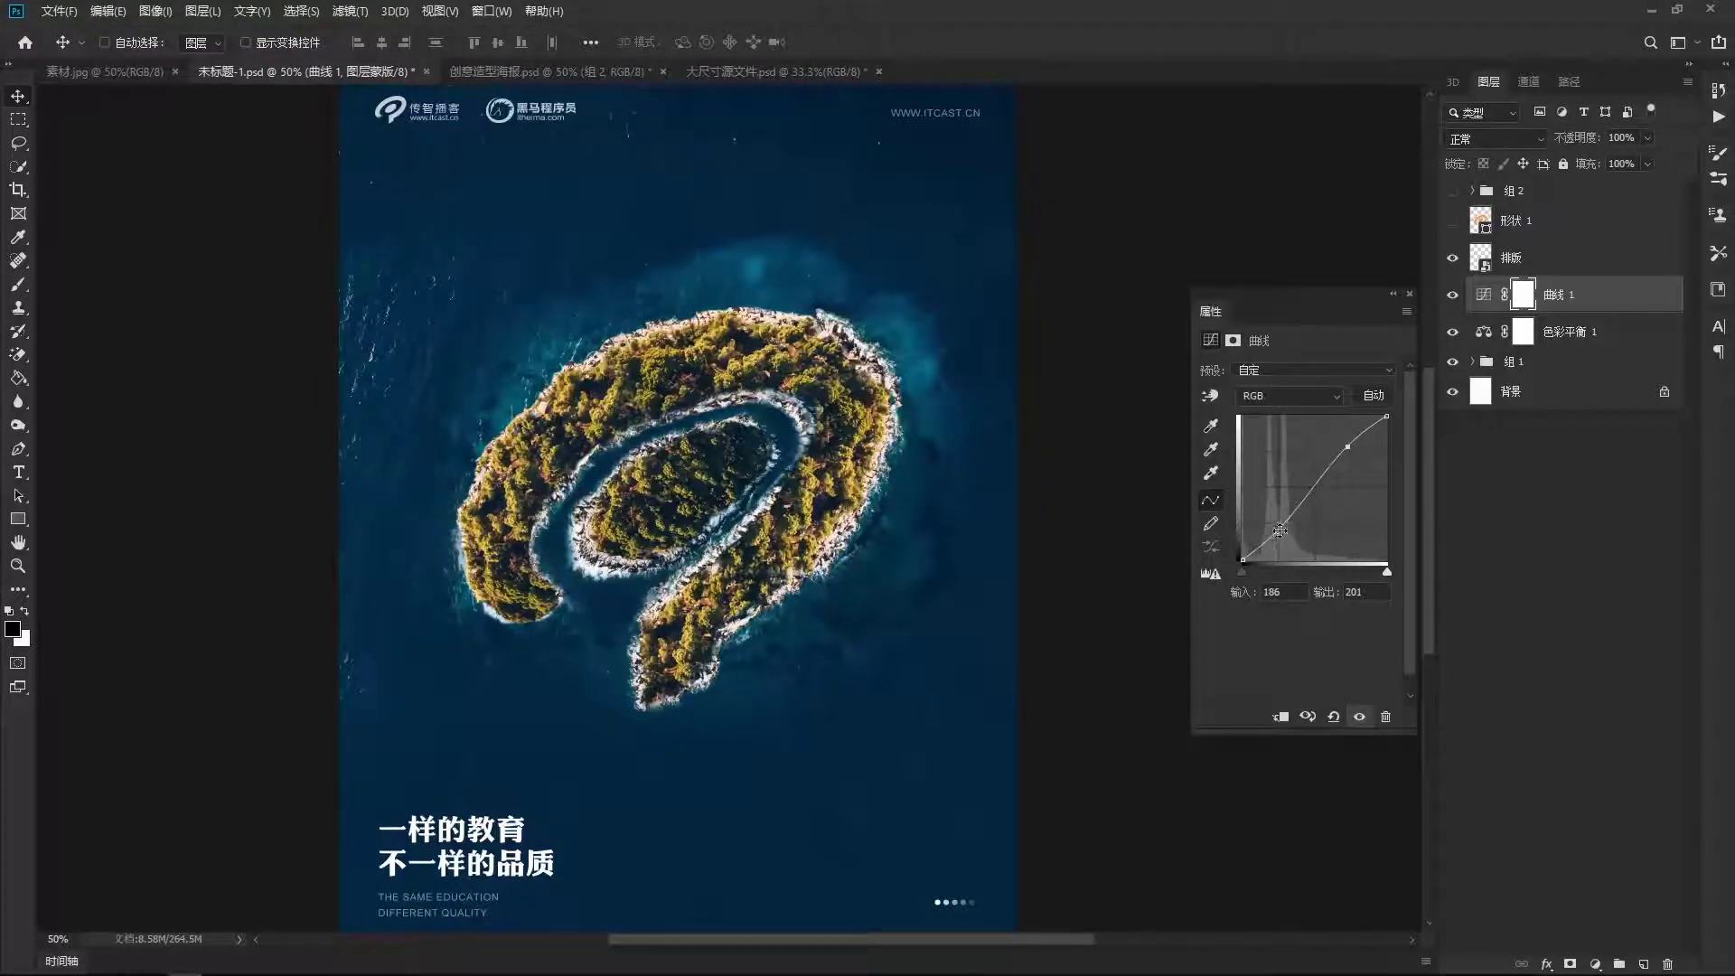
drag(1278, 531, 1276, 530)
drag(791, 577, 824, 527)
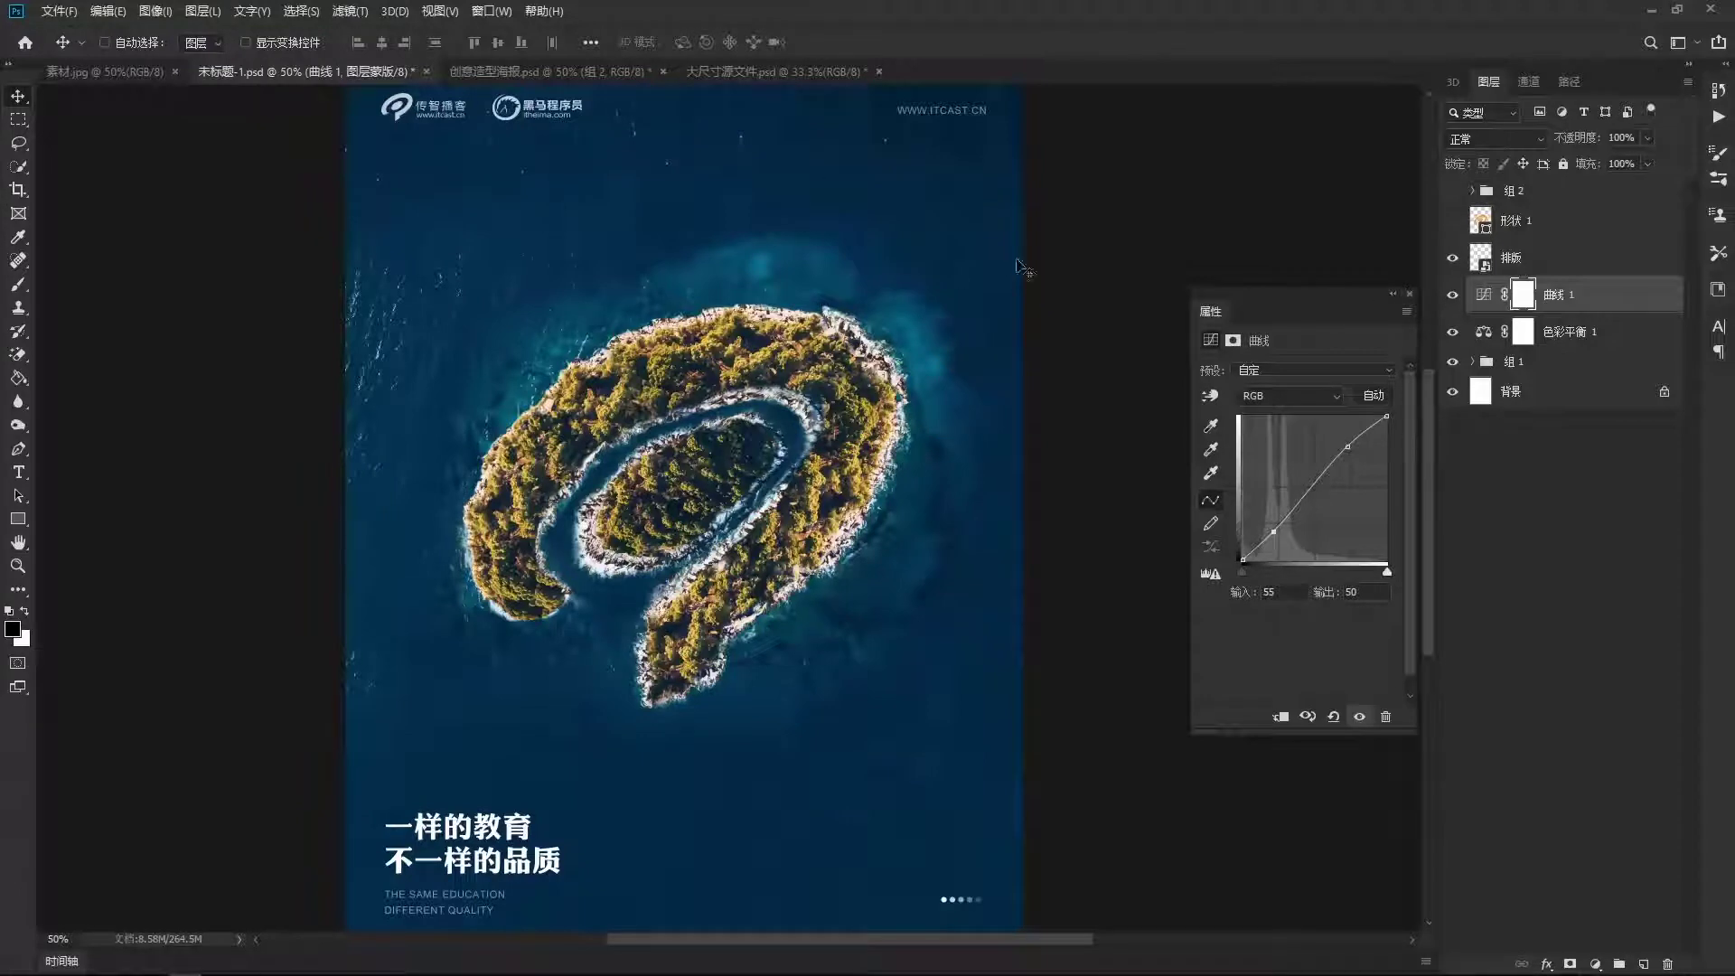
click(1412, 296)
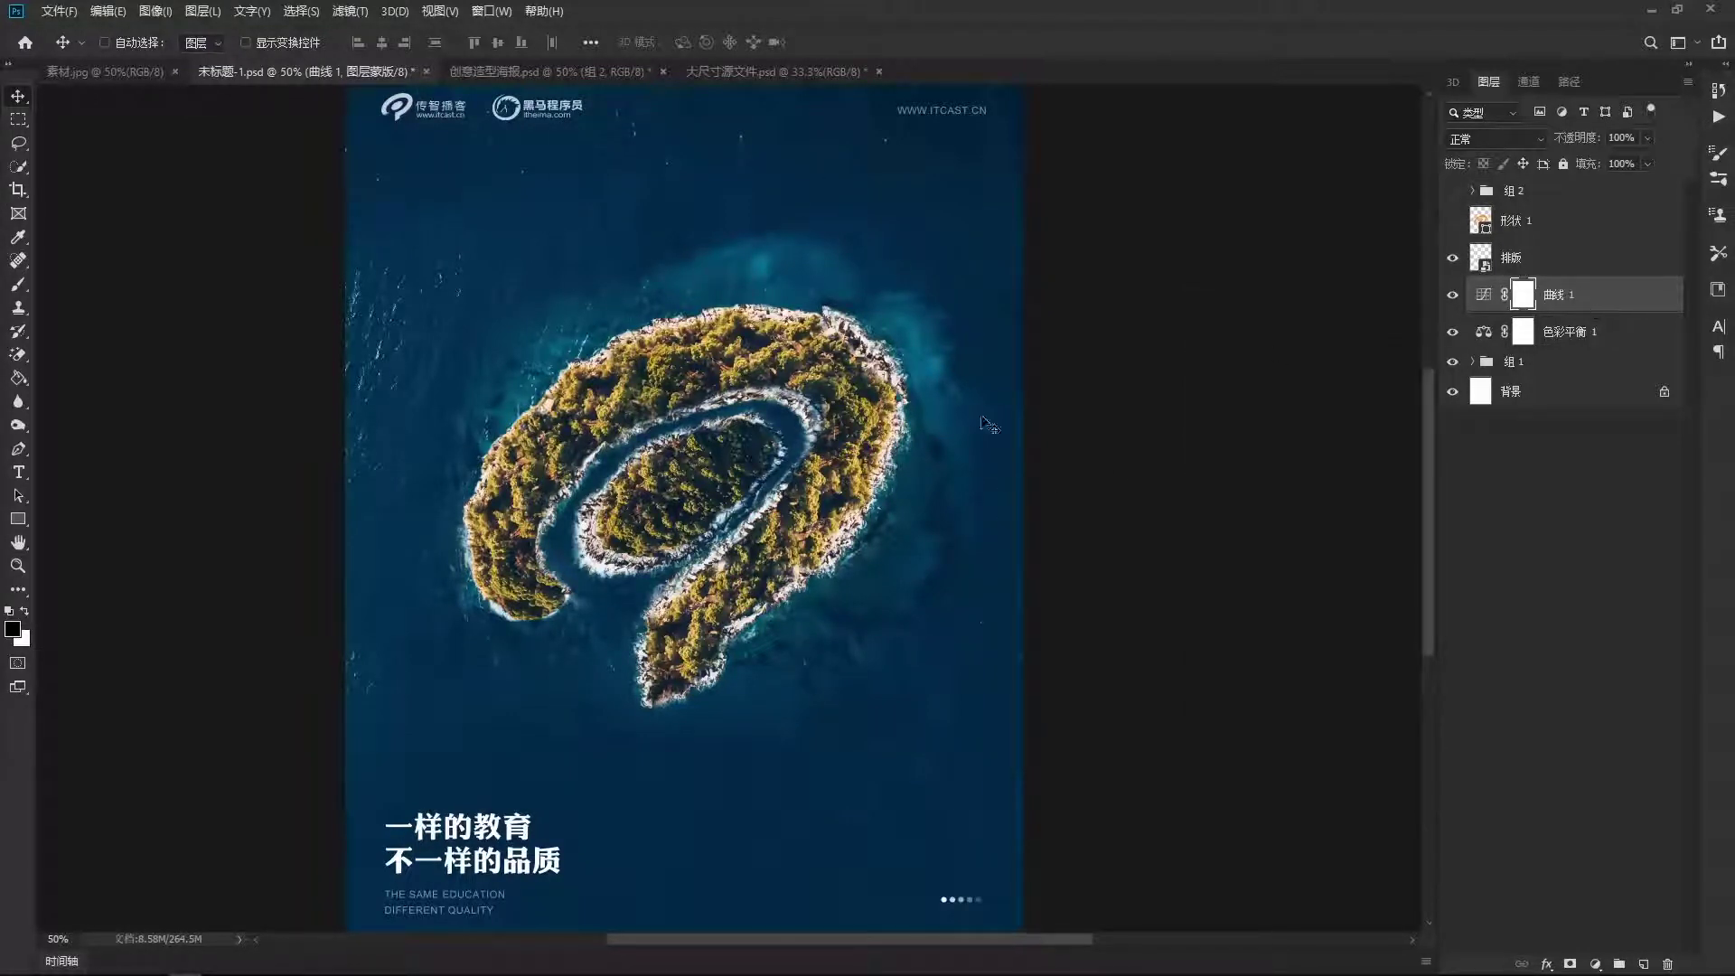
On a new empty layer, select the Clouds 24 brush at 2500 px.
click(1642, 965)
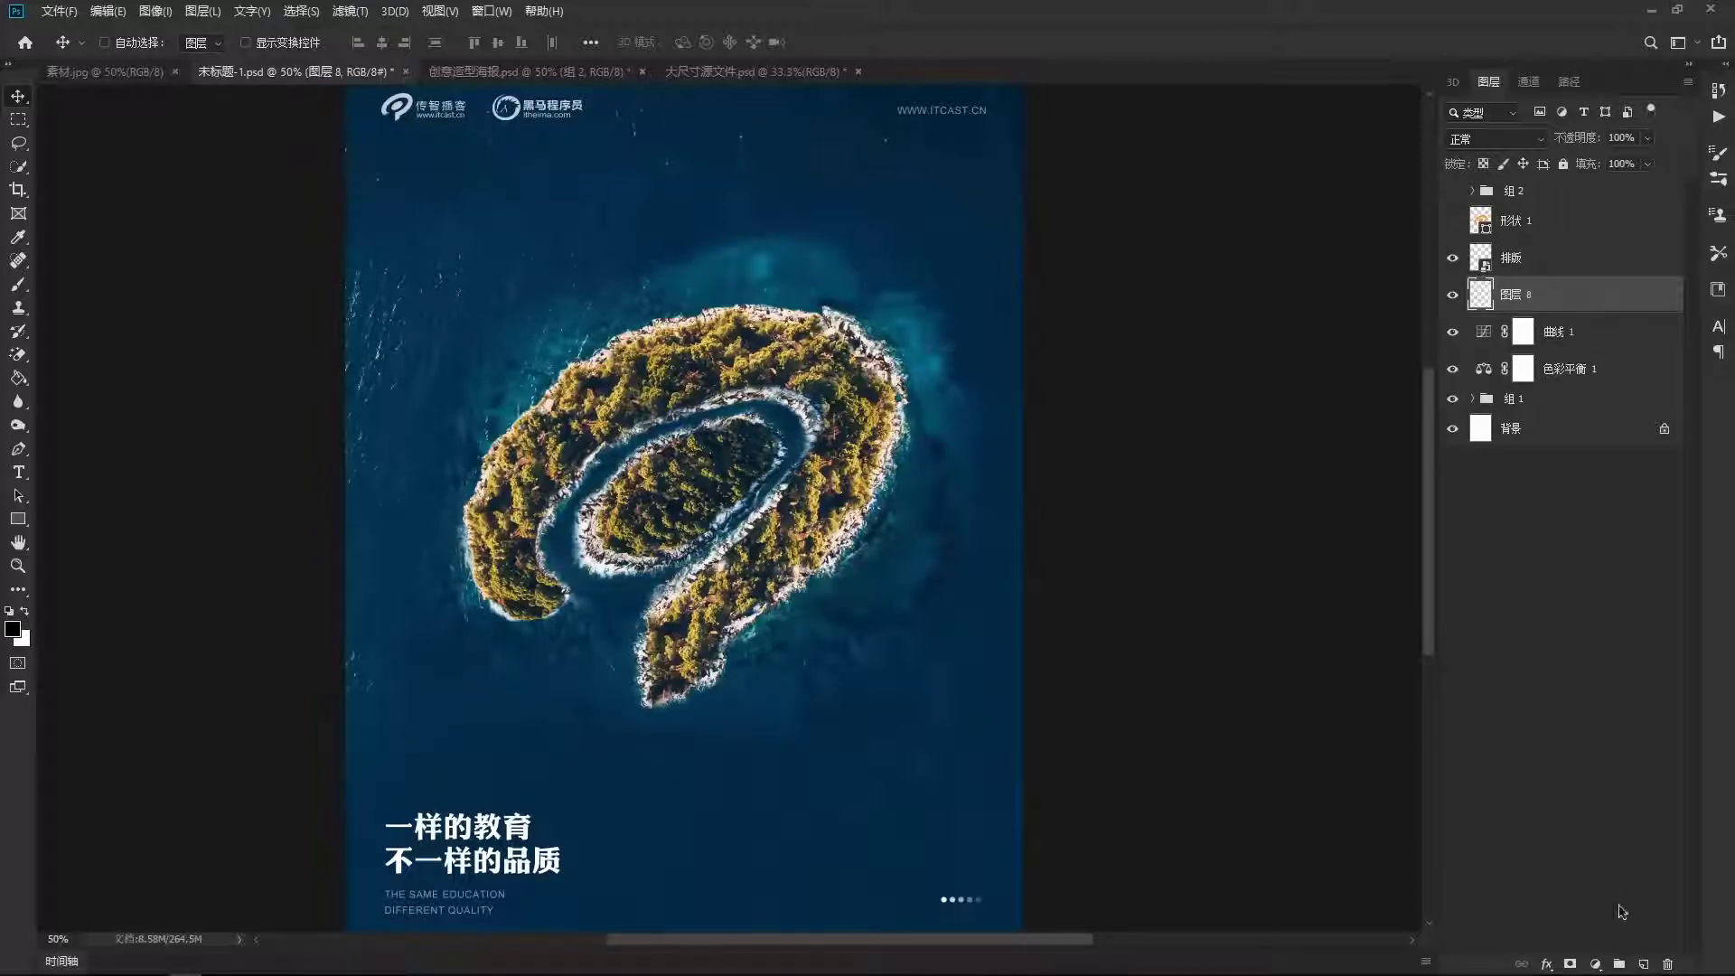
drag(690, 579, 696, 521)
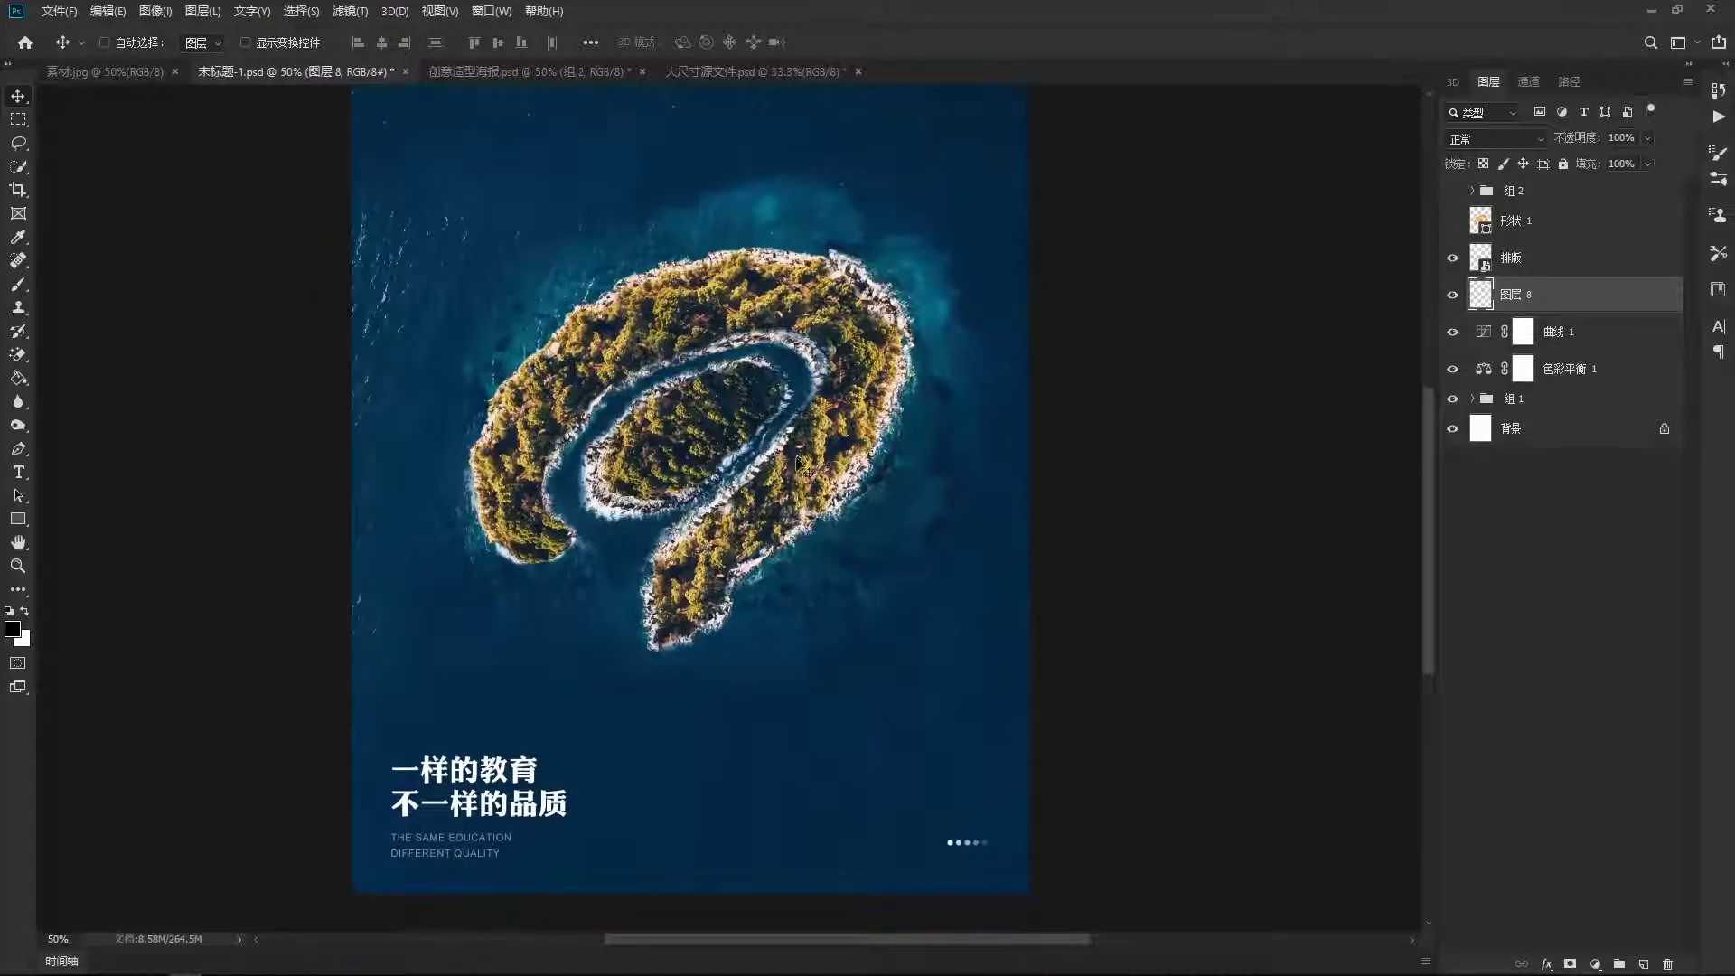
key(b)
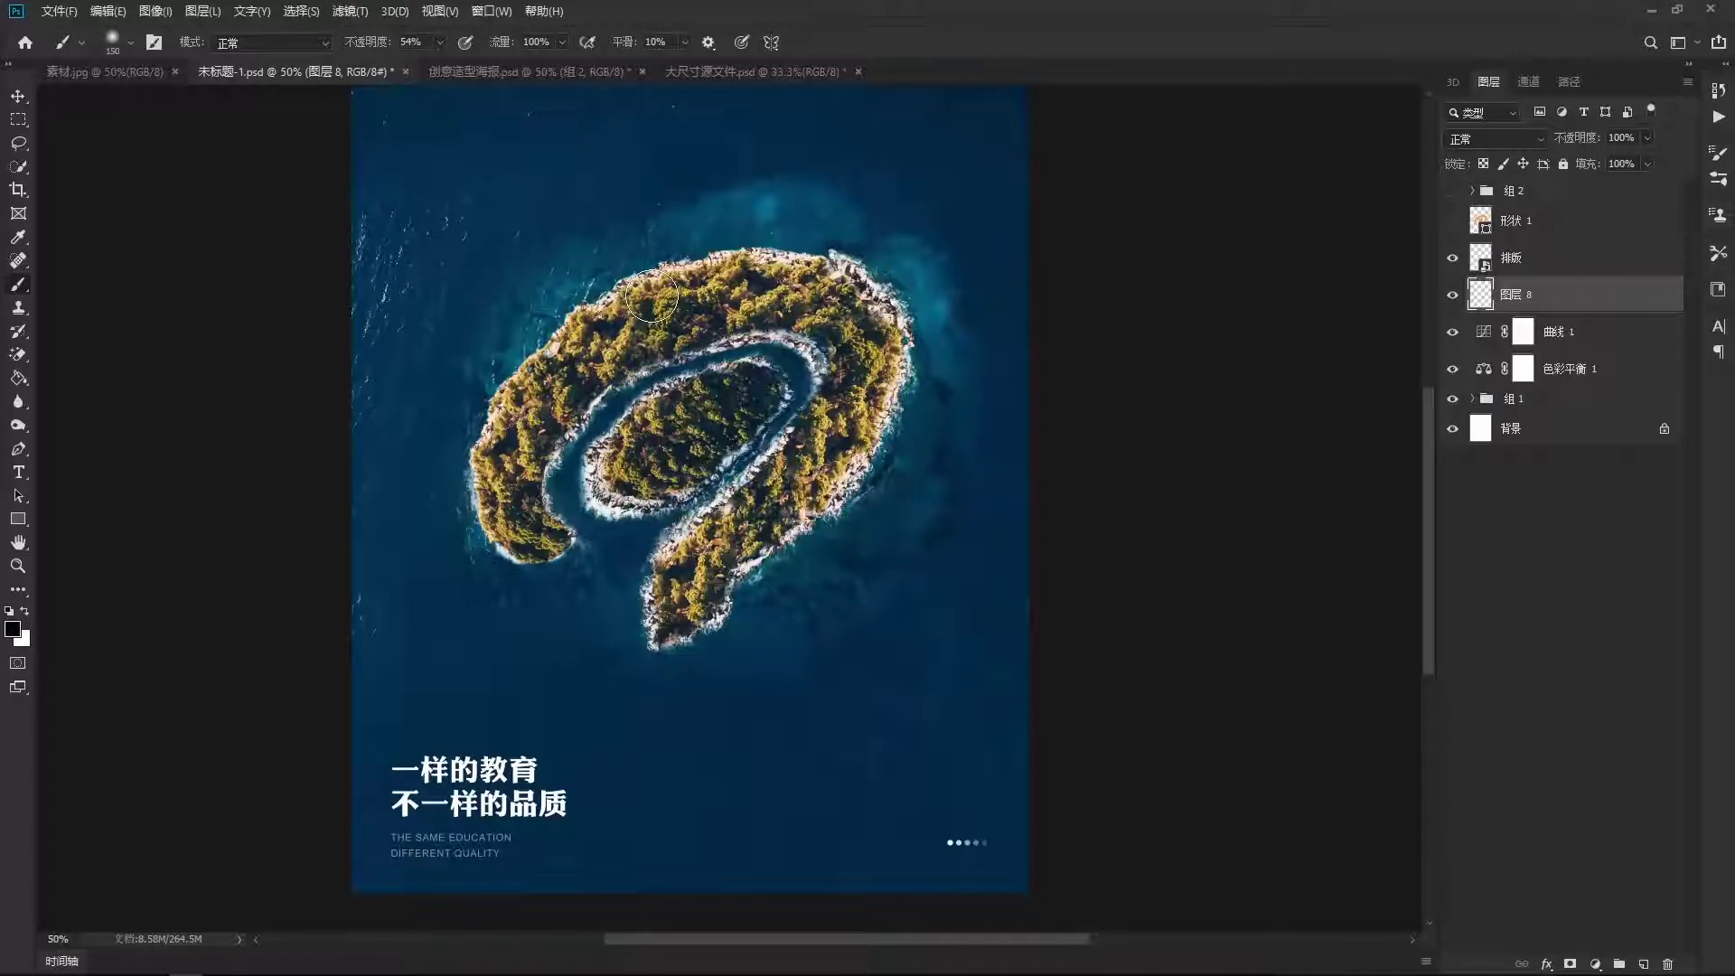
right_click(650, 296)
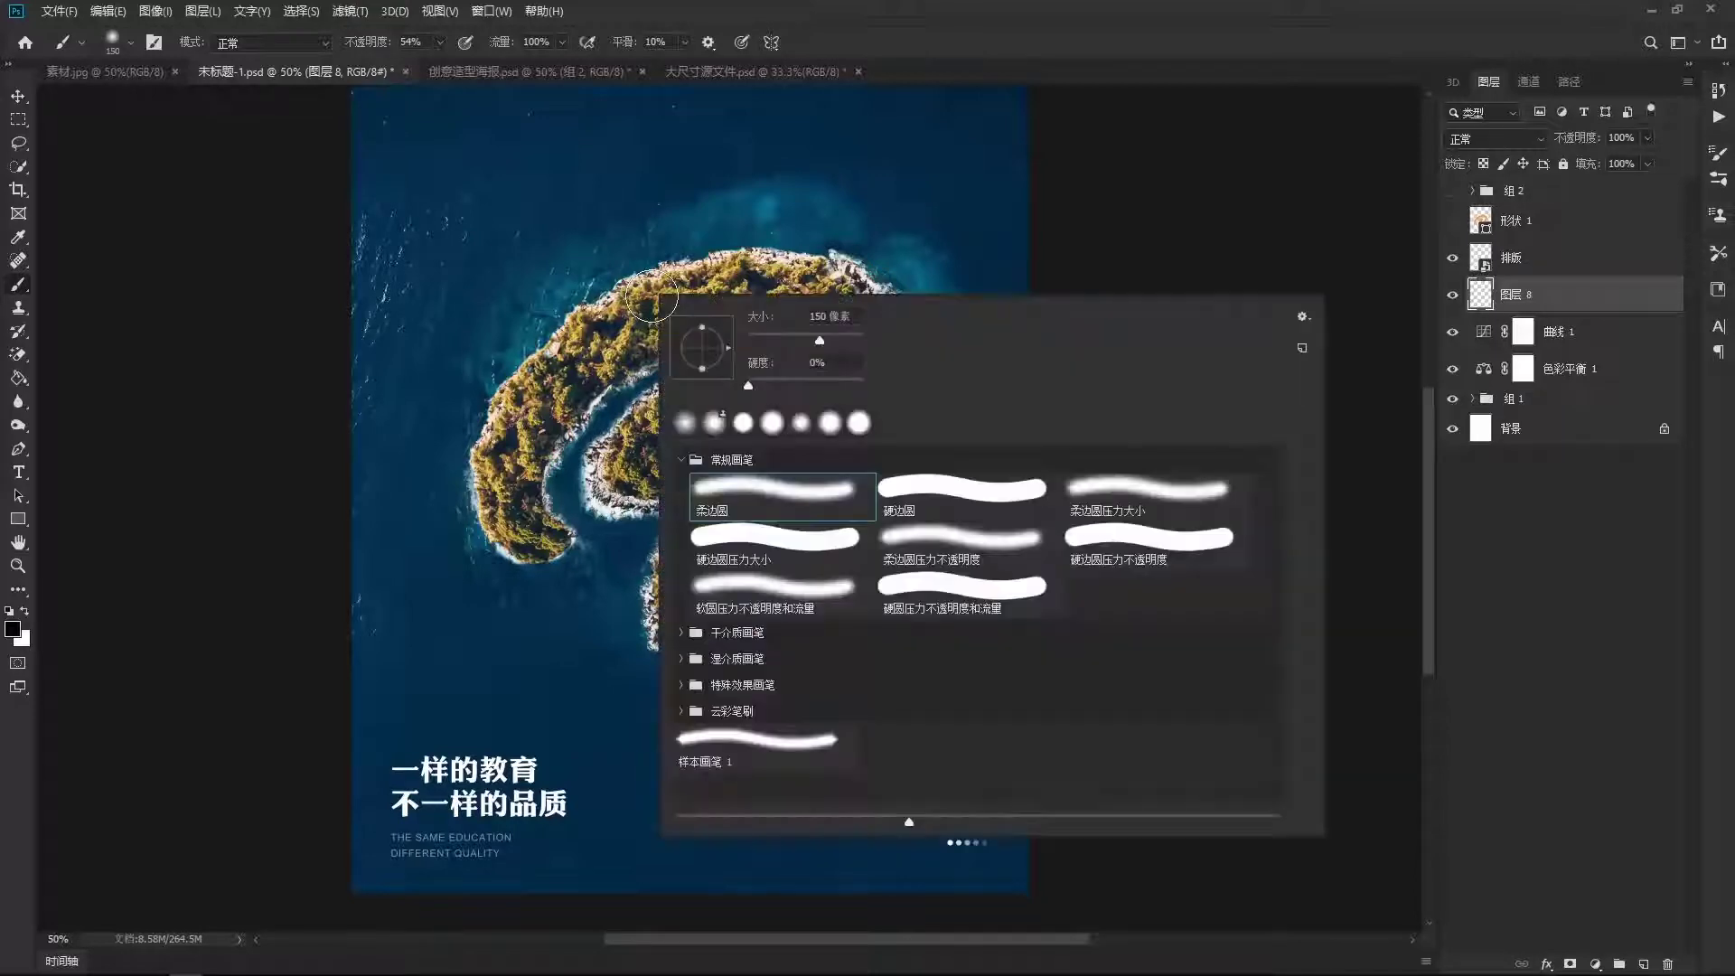
click(680, 710)
scroll(826, 734, down, 3)
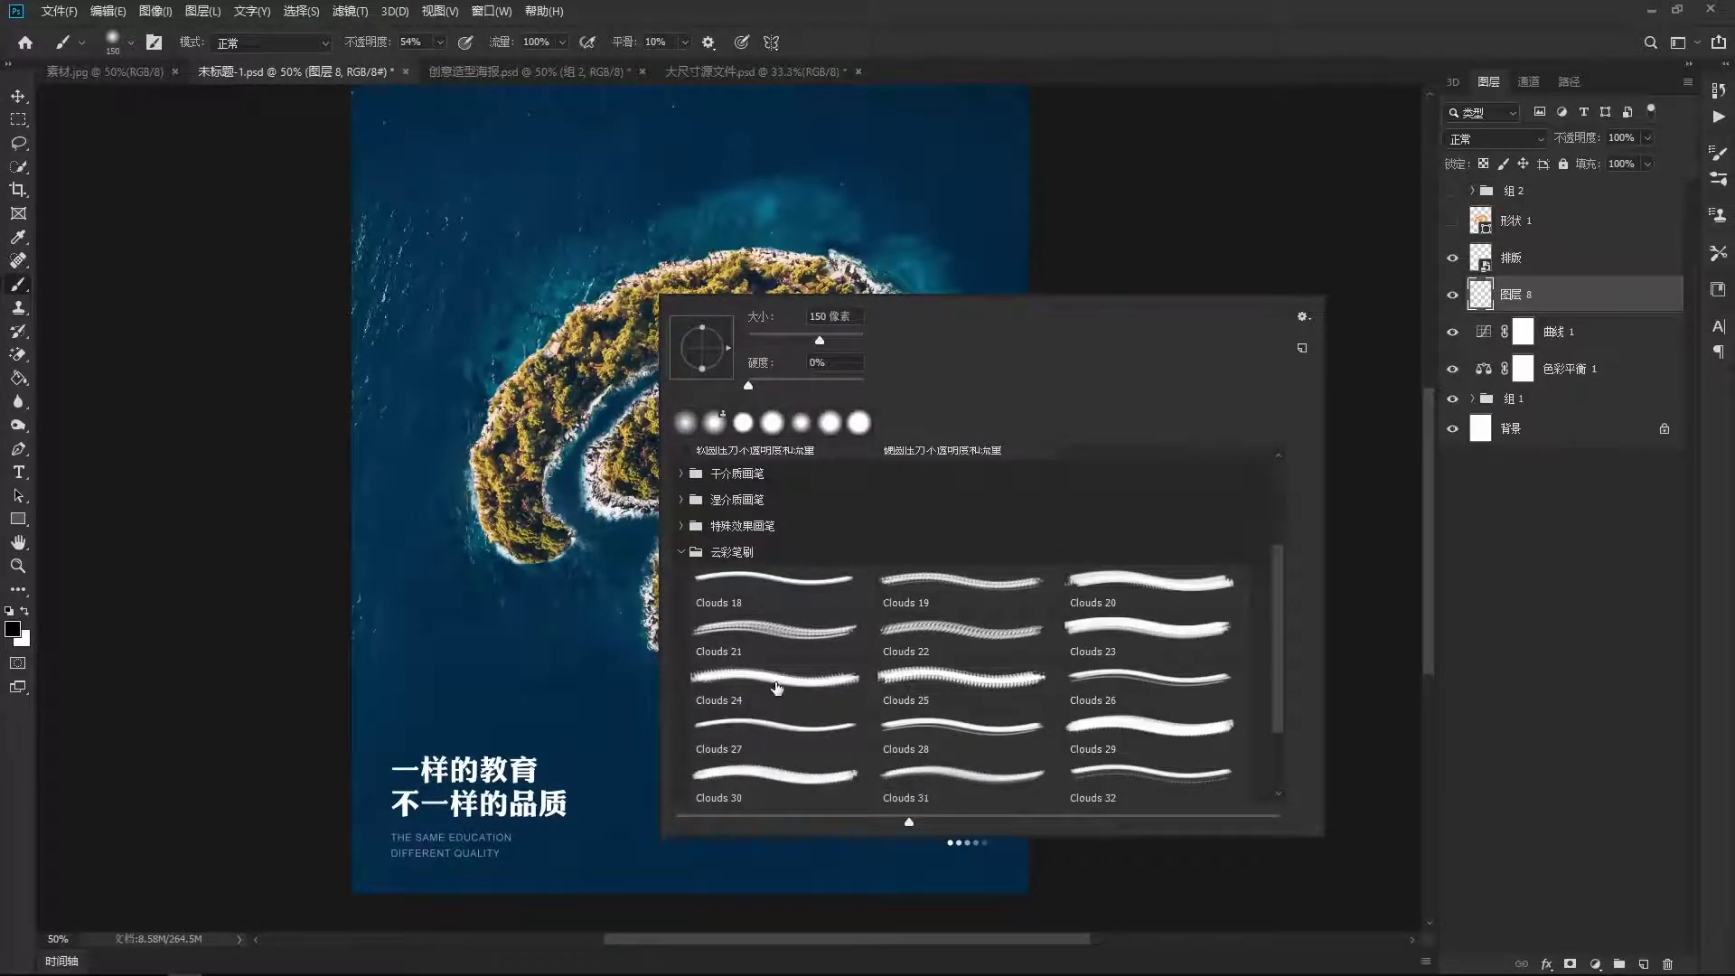
click(777, 687)
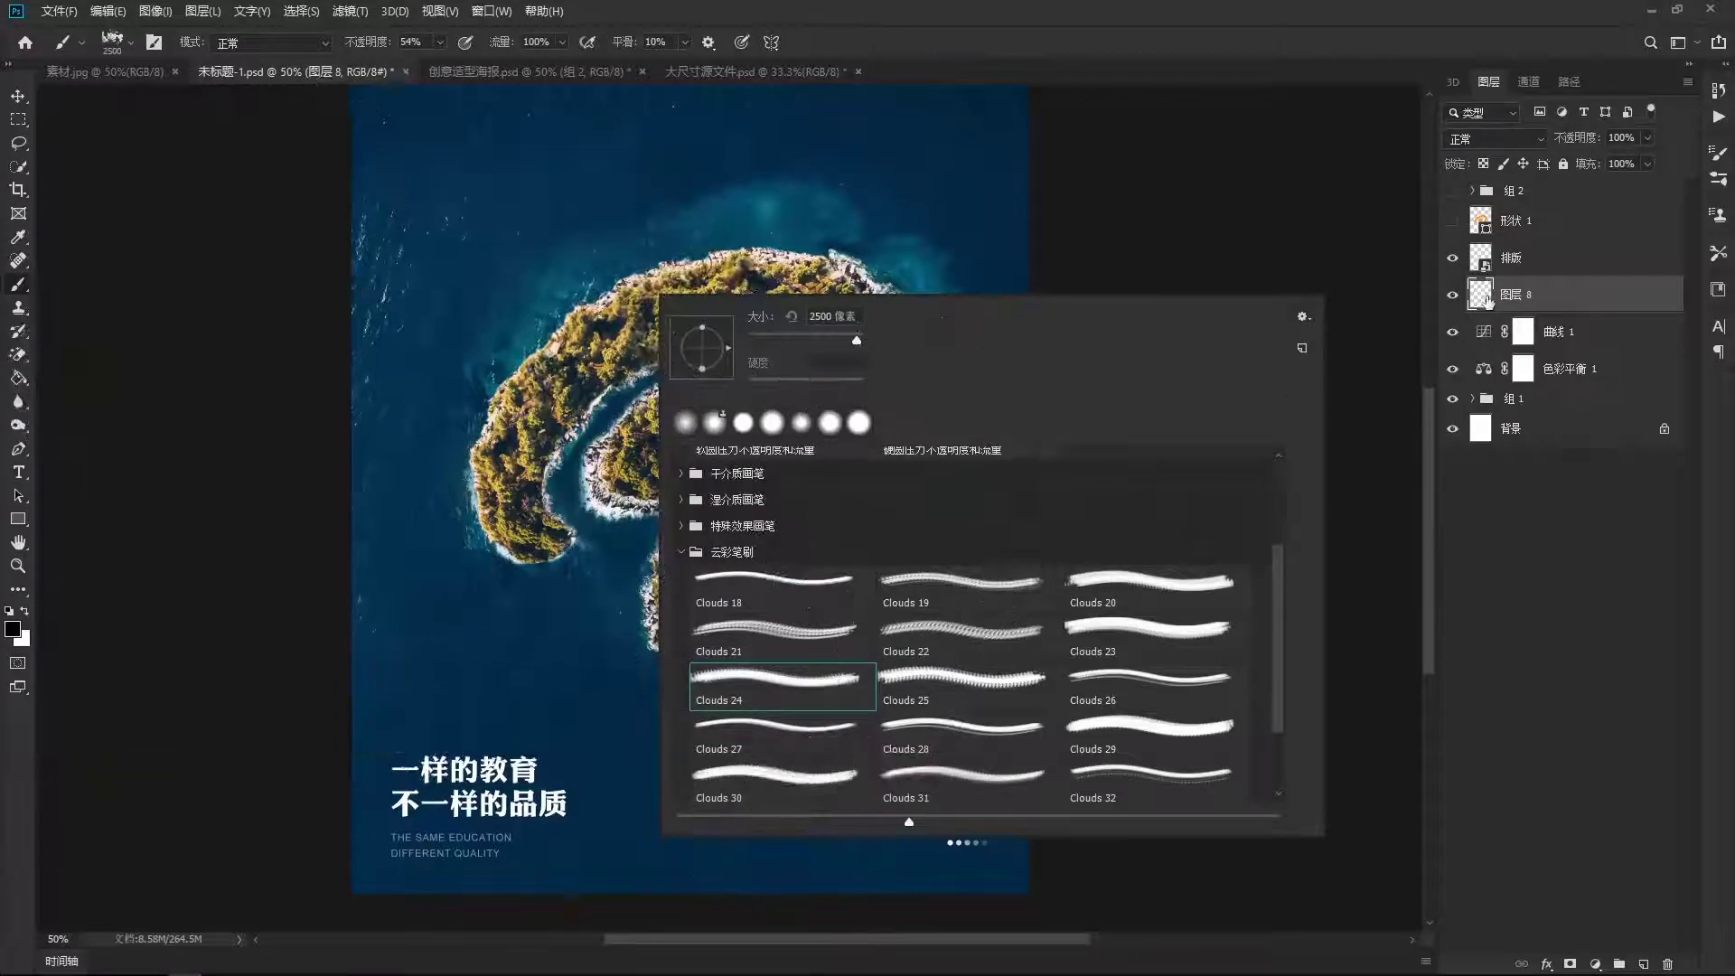
key(Return)
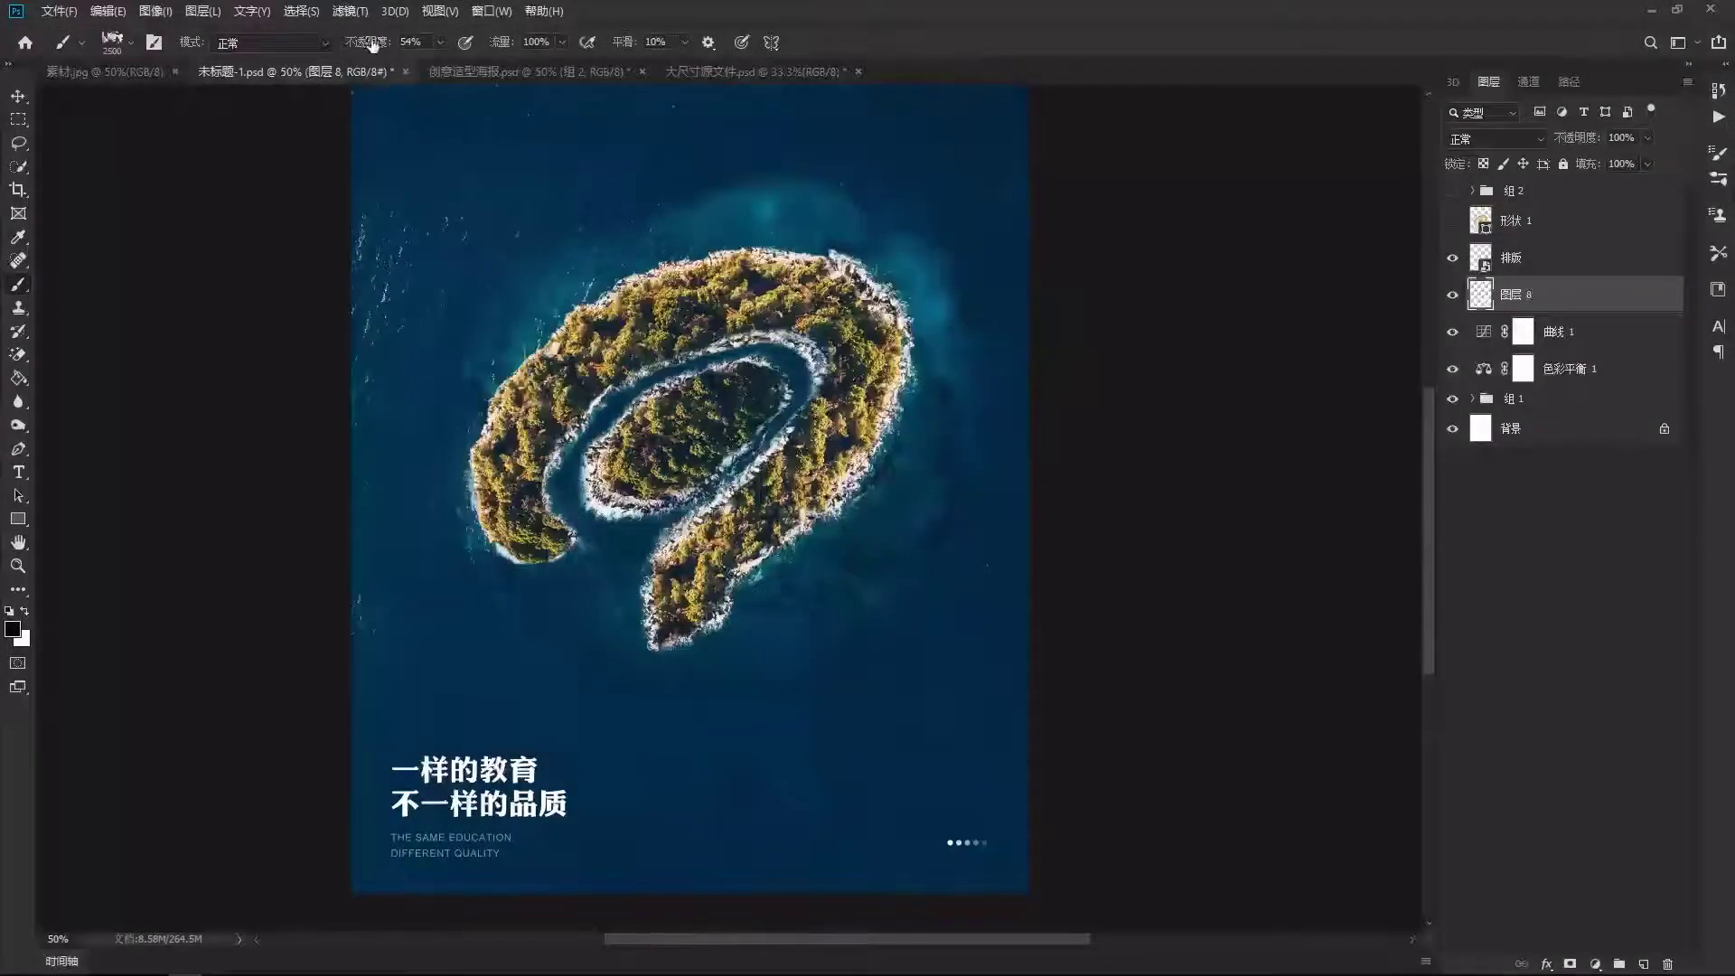
Stamp white clouds at 100% opacity on the poster's lower-left corner, then add another empty layer.
drag(371, 43, 413, 43)
key(x)
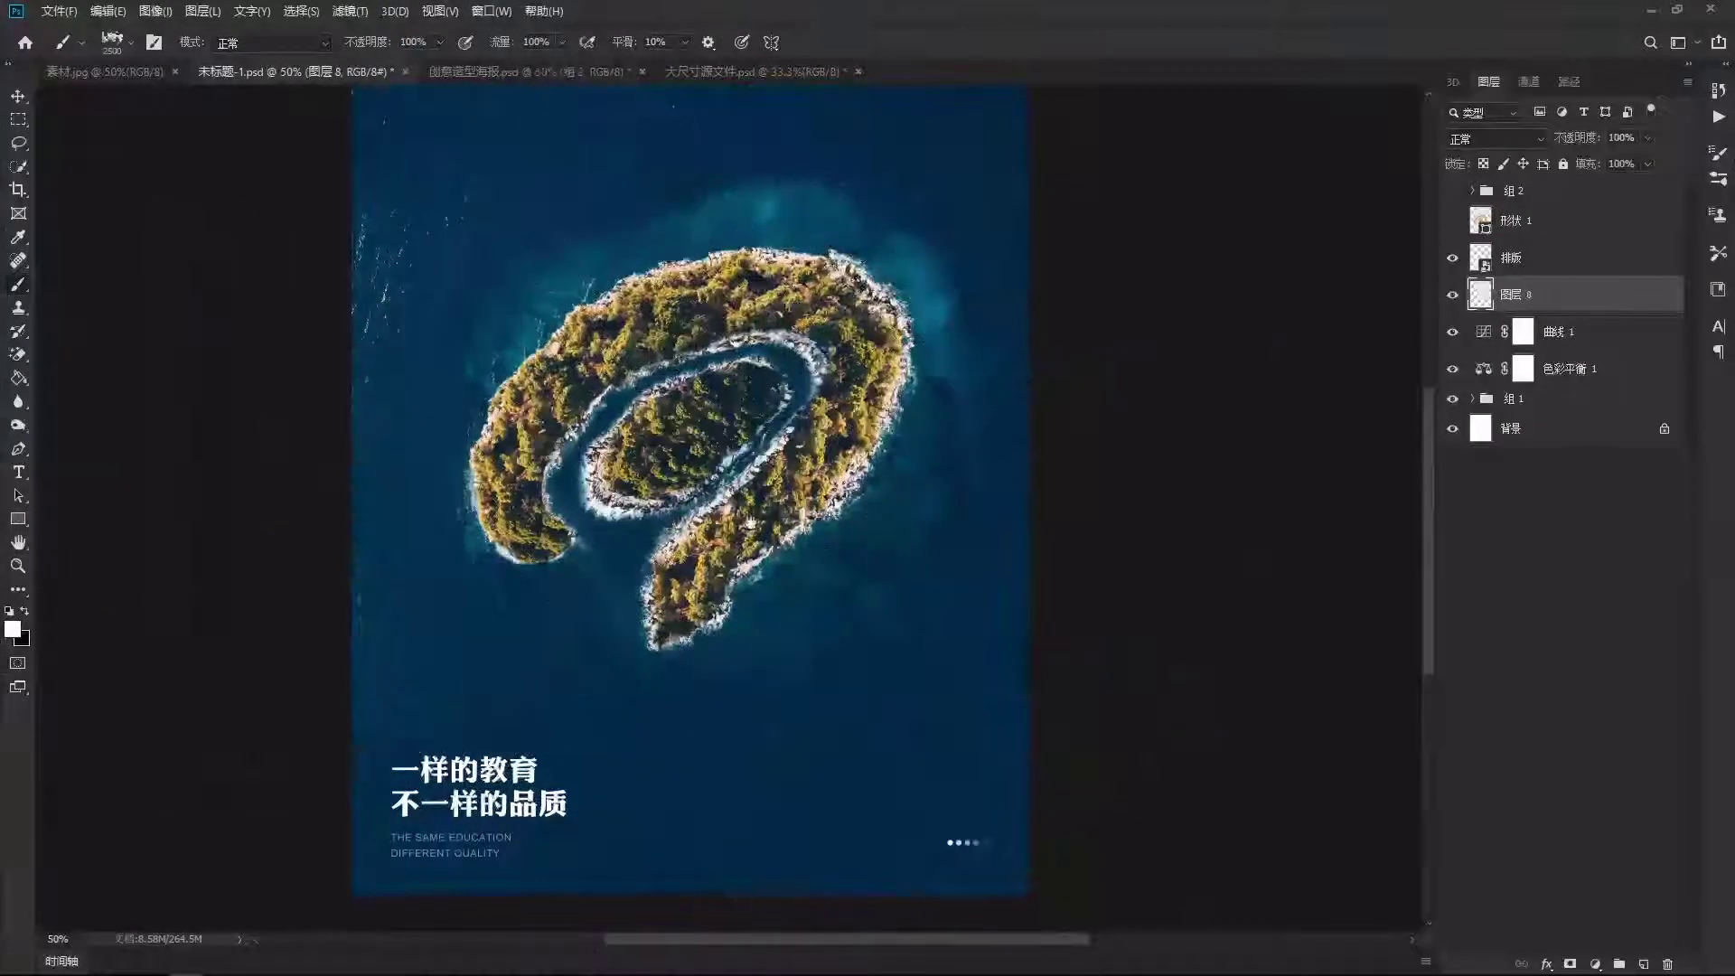
drag(750, 522, 853, 251)
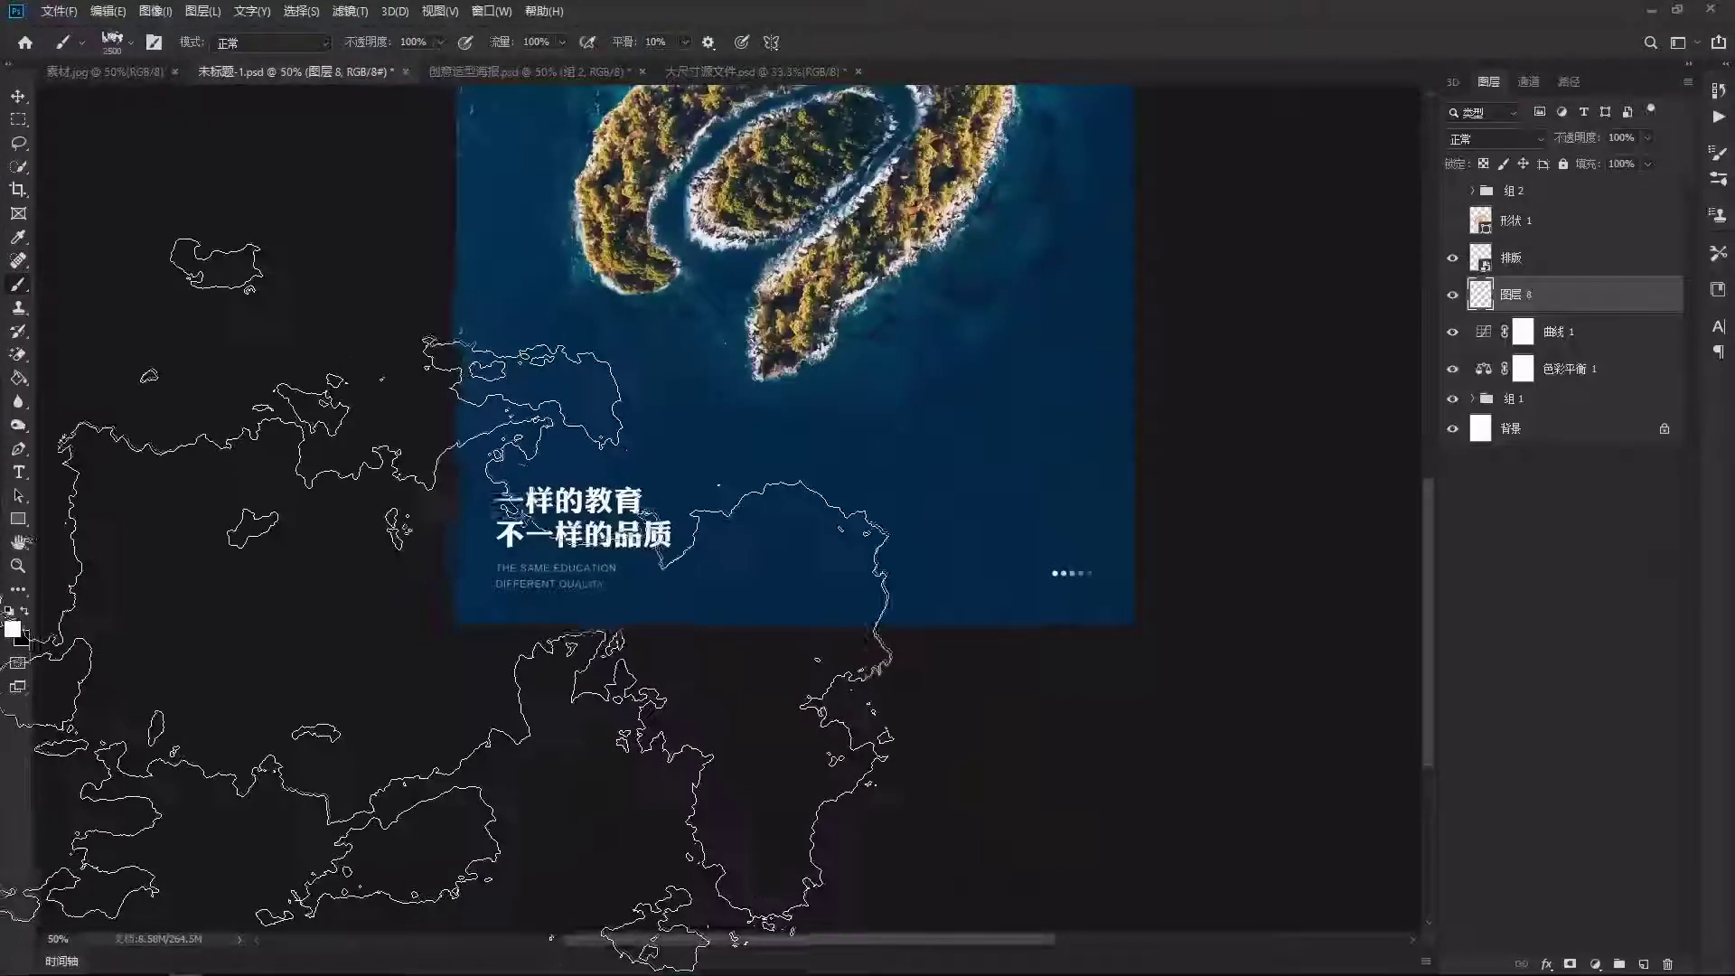
click(345, 638)
drag(345, 639, 260, 777)
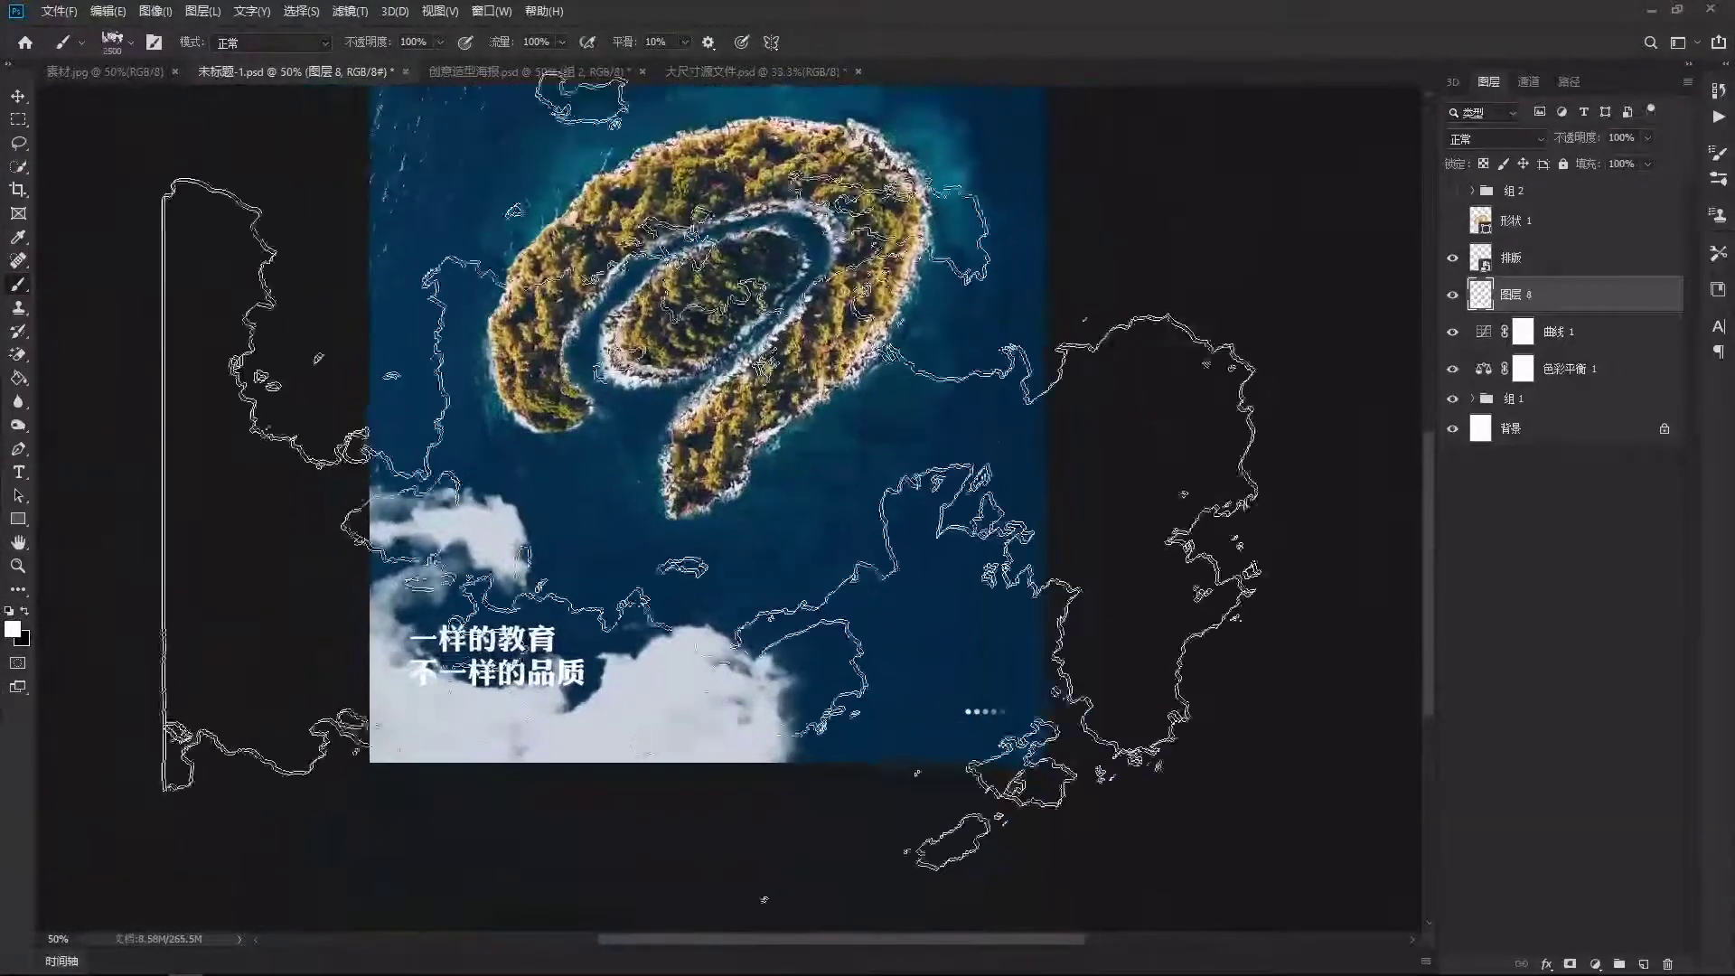
key(v)
drag(872, 361, 836, 565)
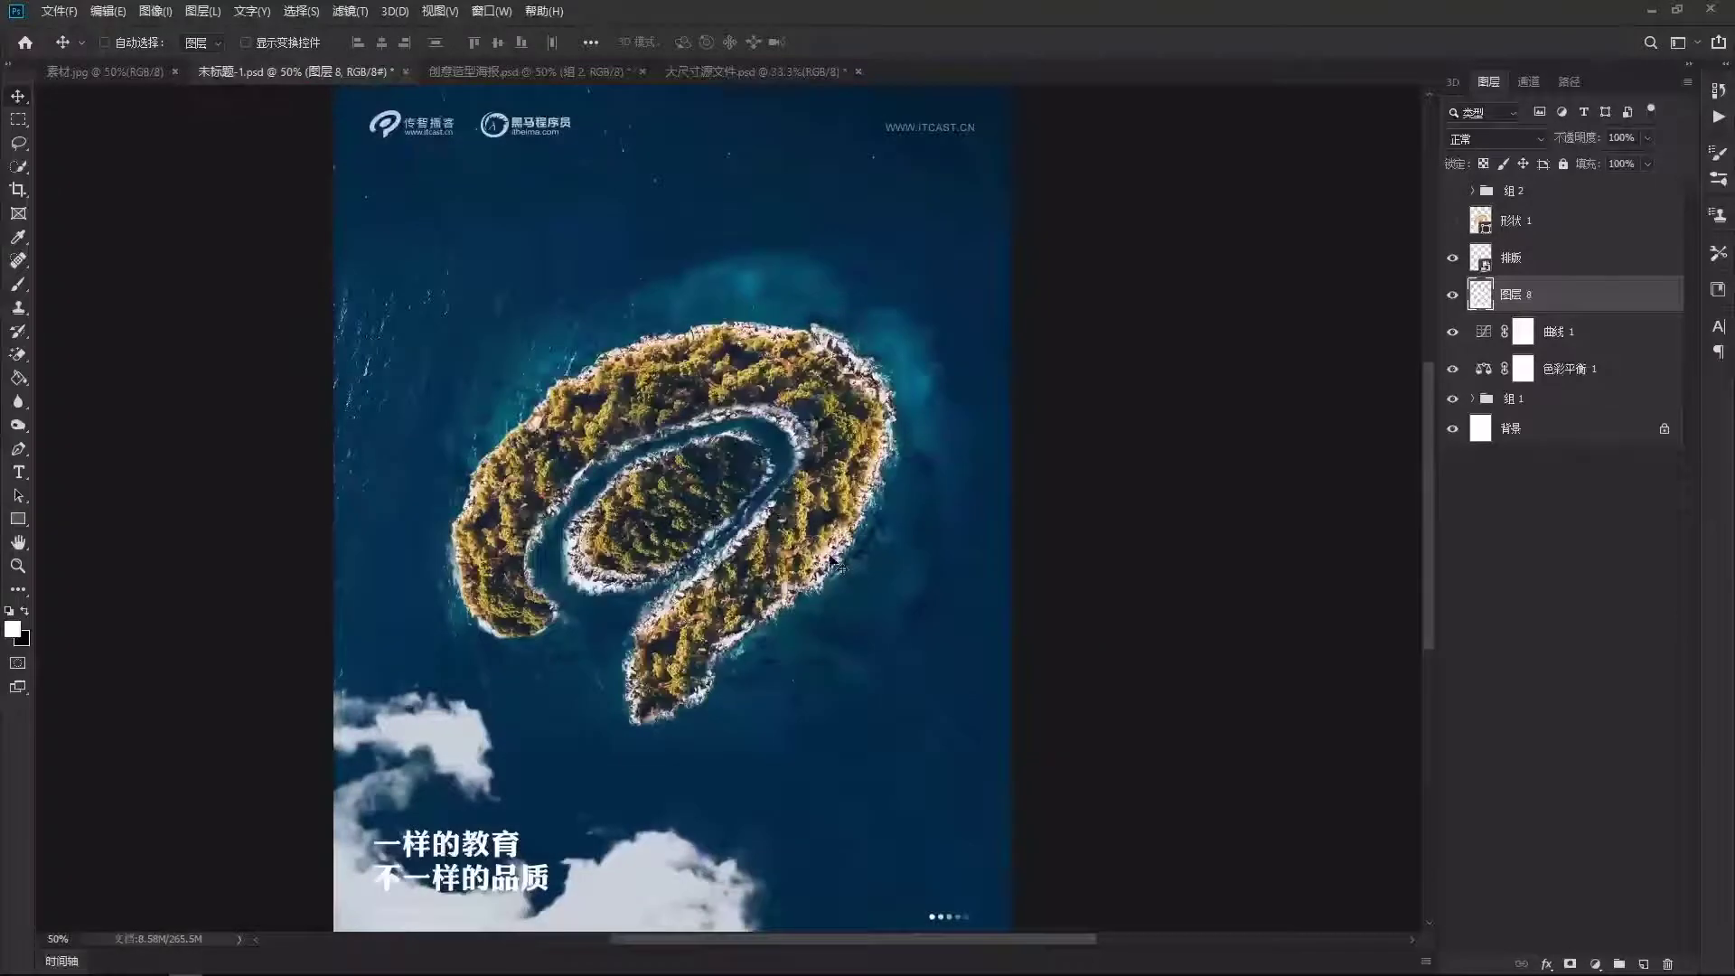
key(ctrl+shift+alt+n)
Switch to the Clouds 30 brush and stamp a white cloud near the poster's top.
scroll(812, 470, up, 2)
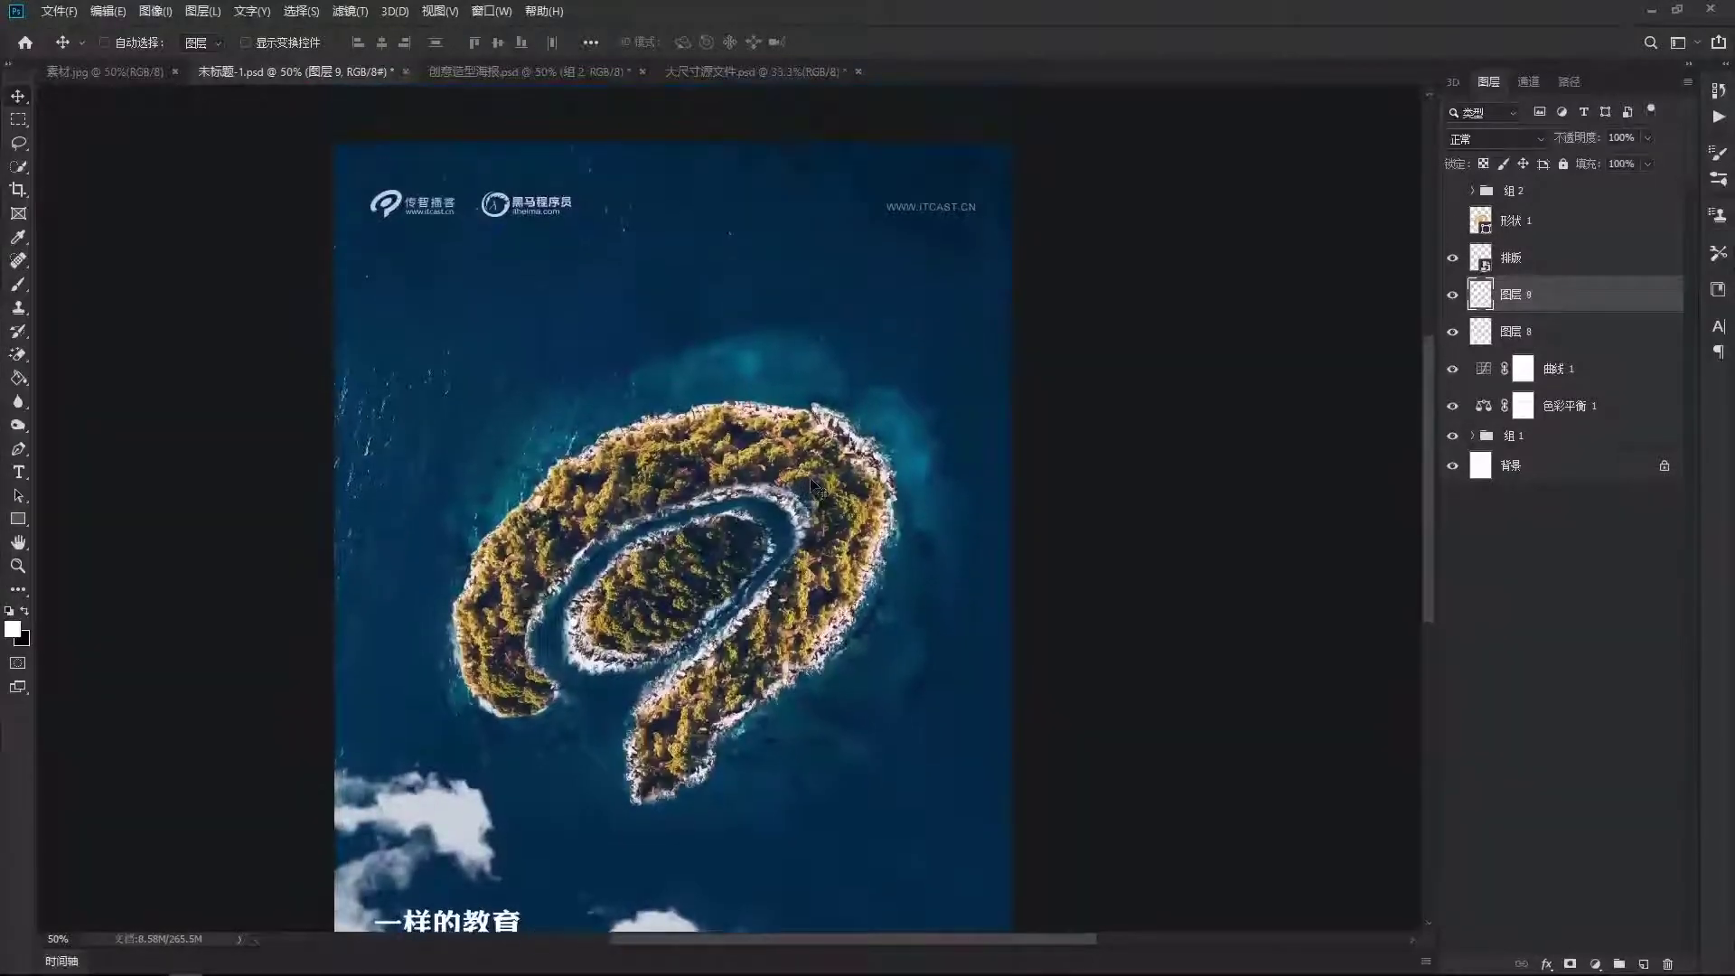
key(b)
right_click(759, 335)
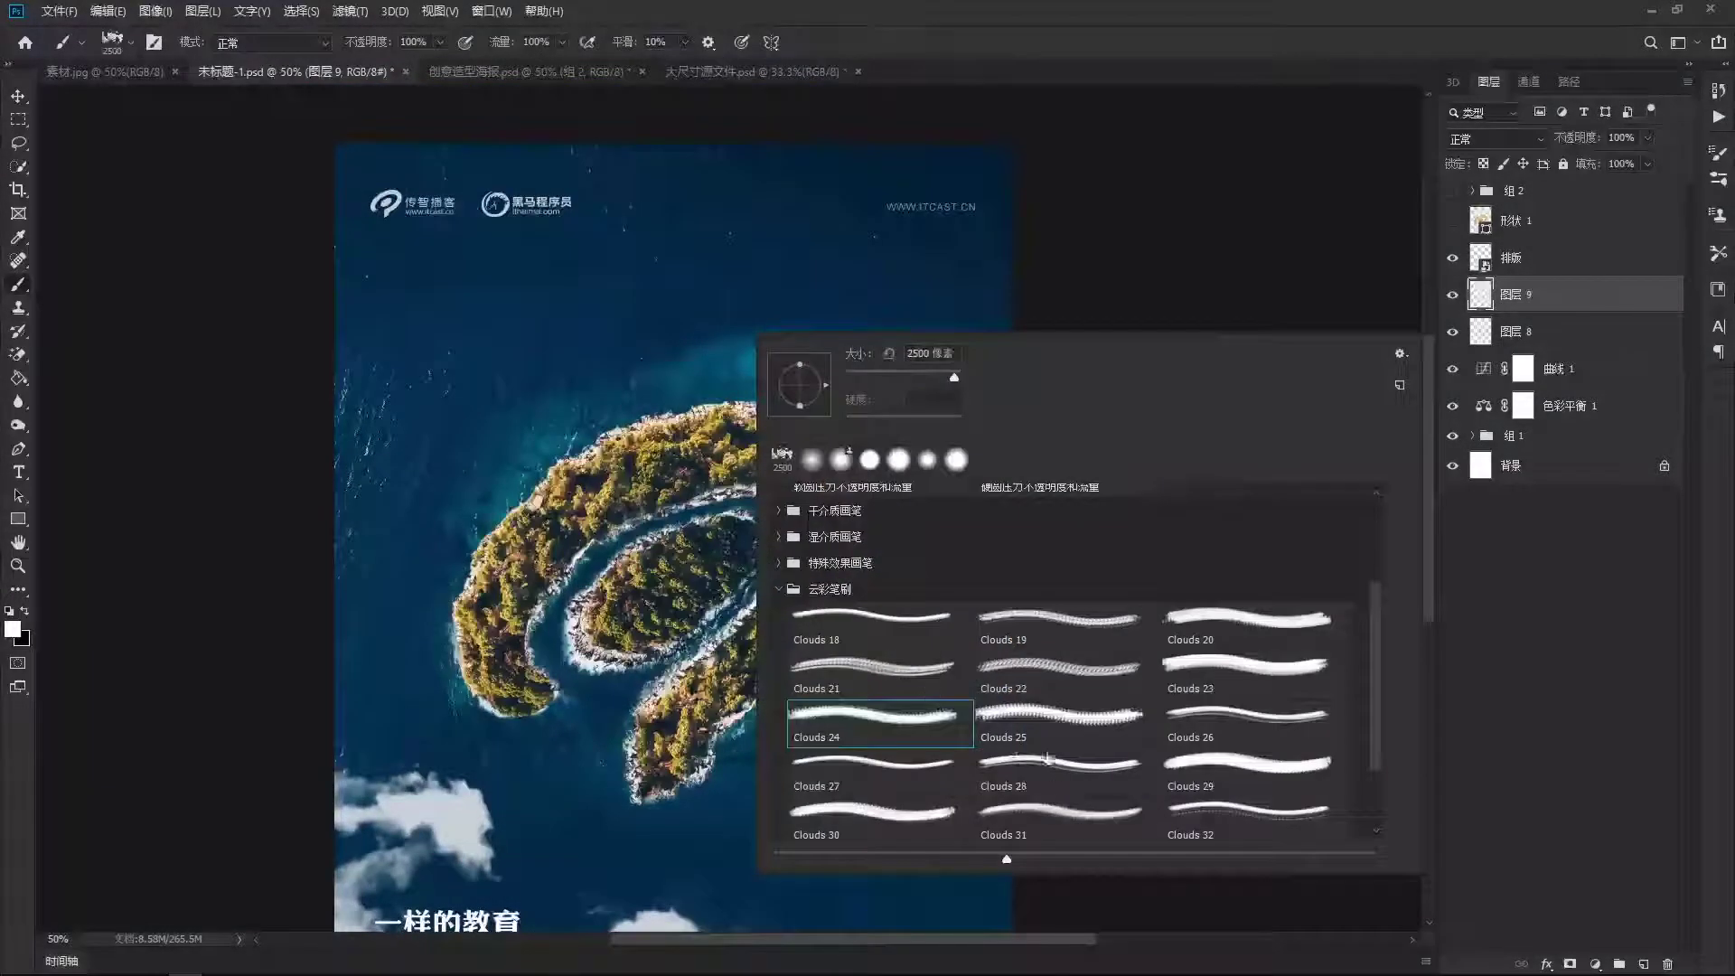
click(861, 816)
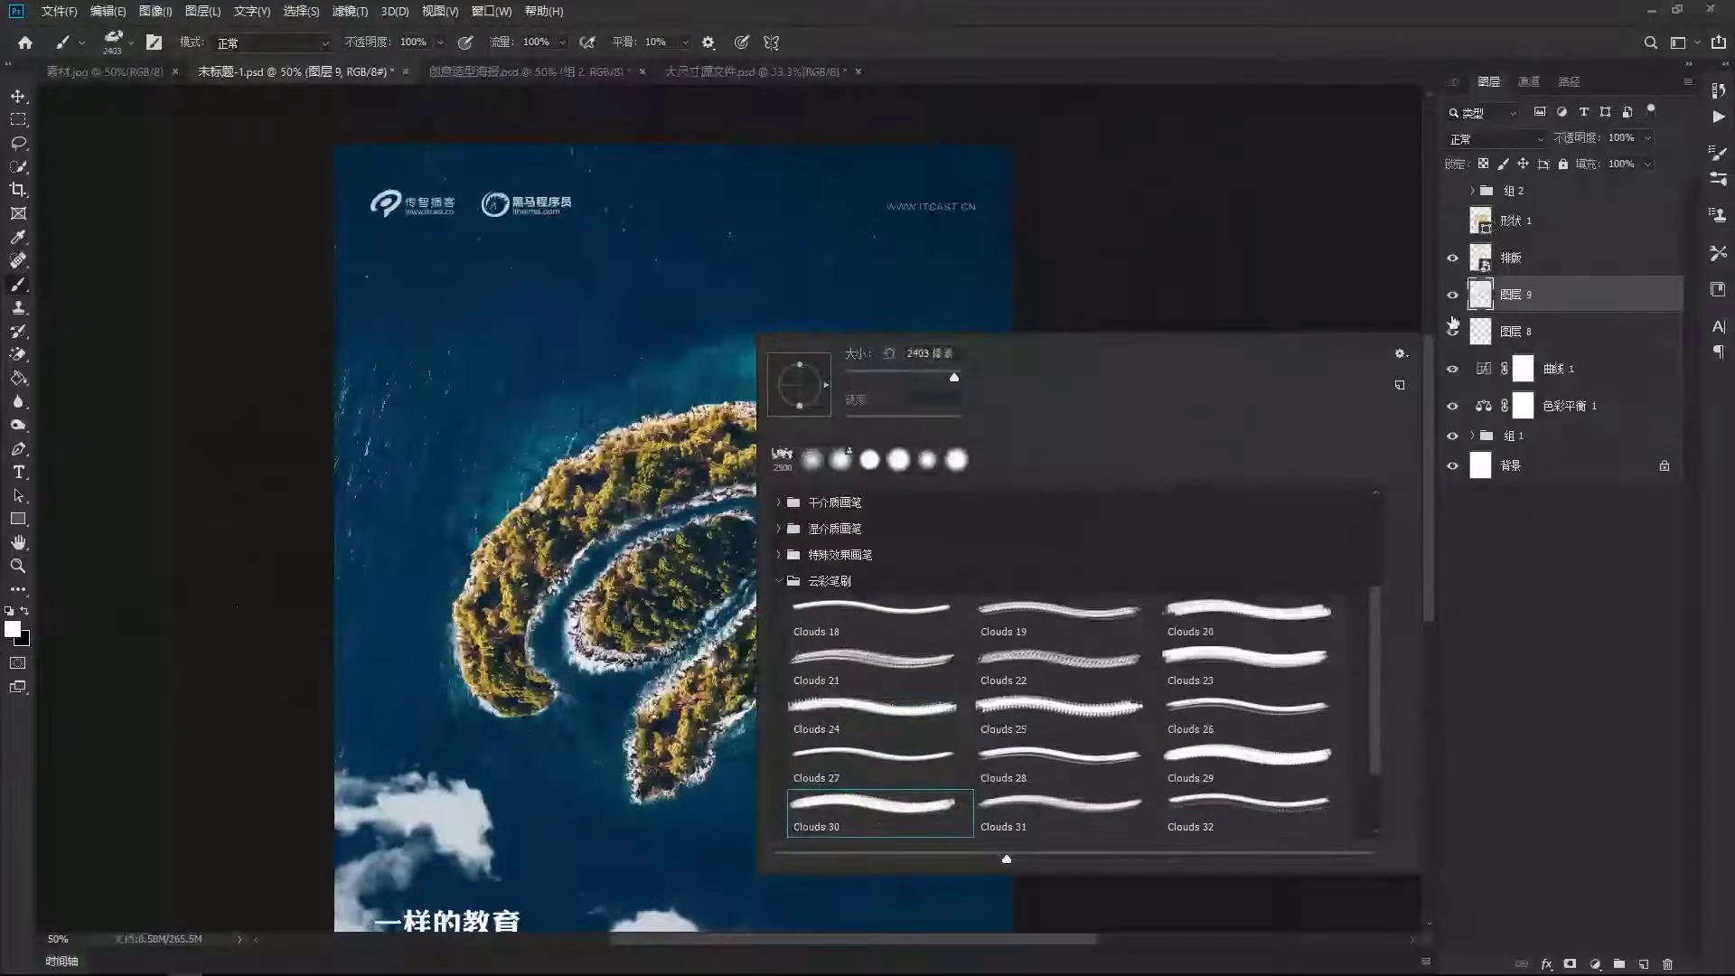
key(Escape)
drag(930, 420, 737, 622)
click(1039, 298)
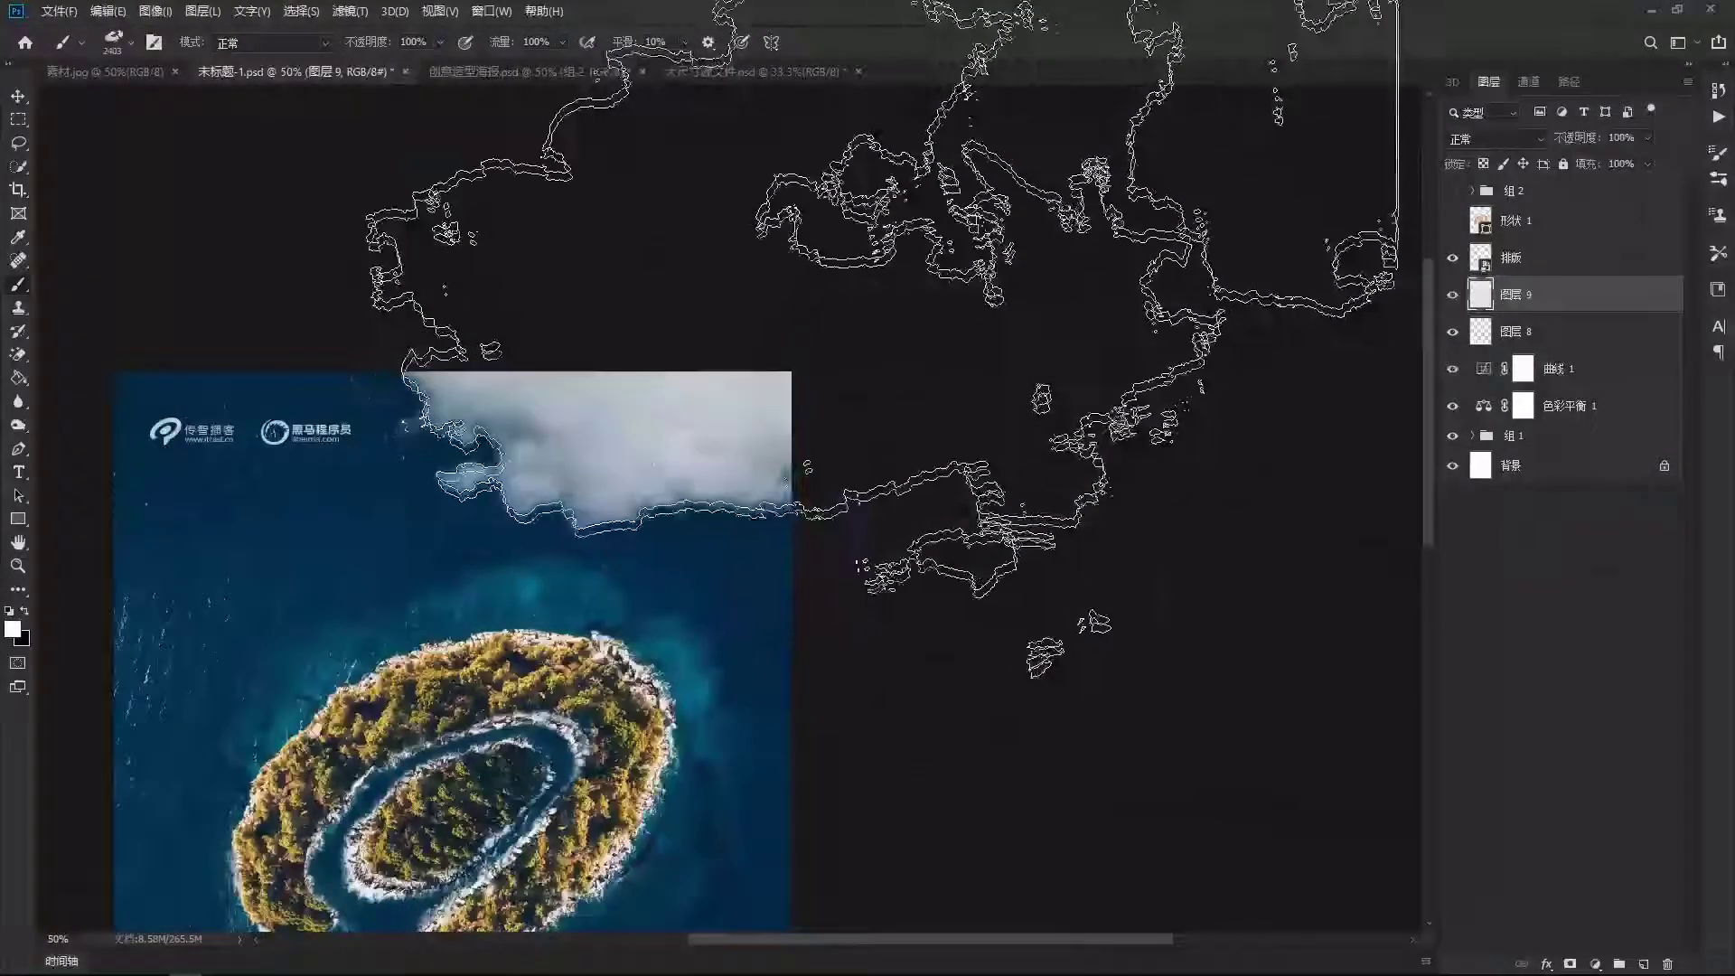
mouse_move(837, 482)
mouse_down()
mouse_move(868, 325)
mouse_move(766, 634)
mouse_up()
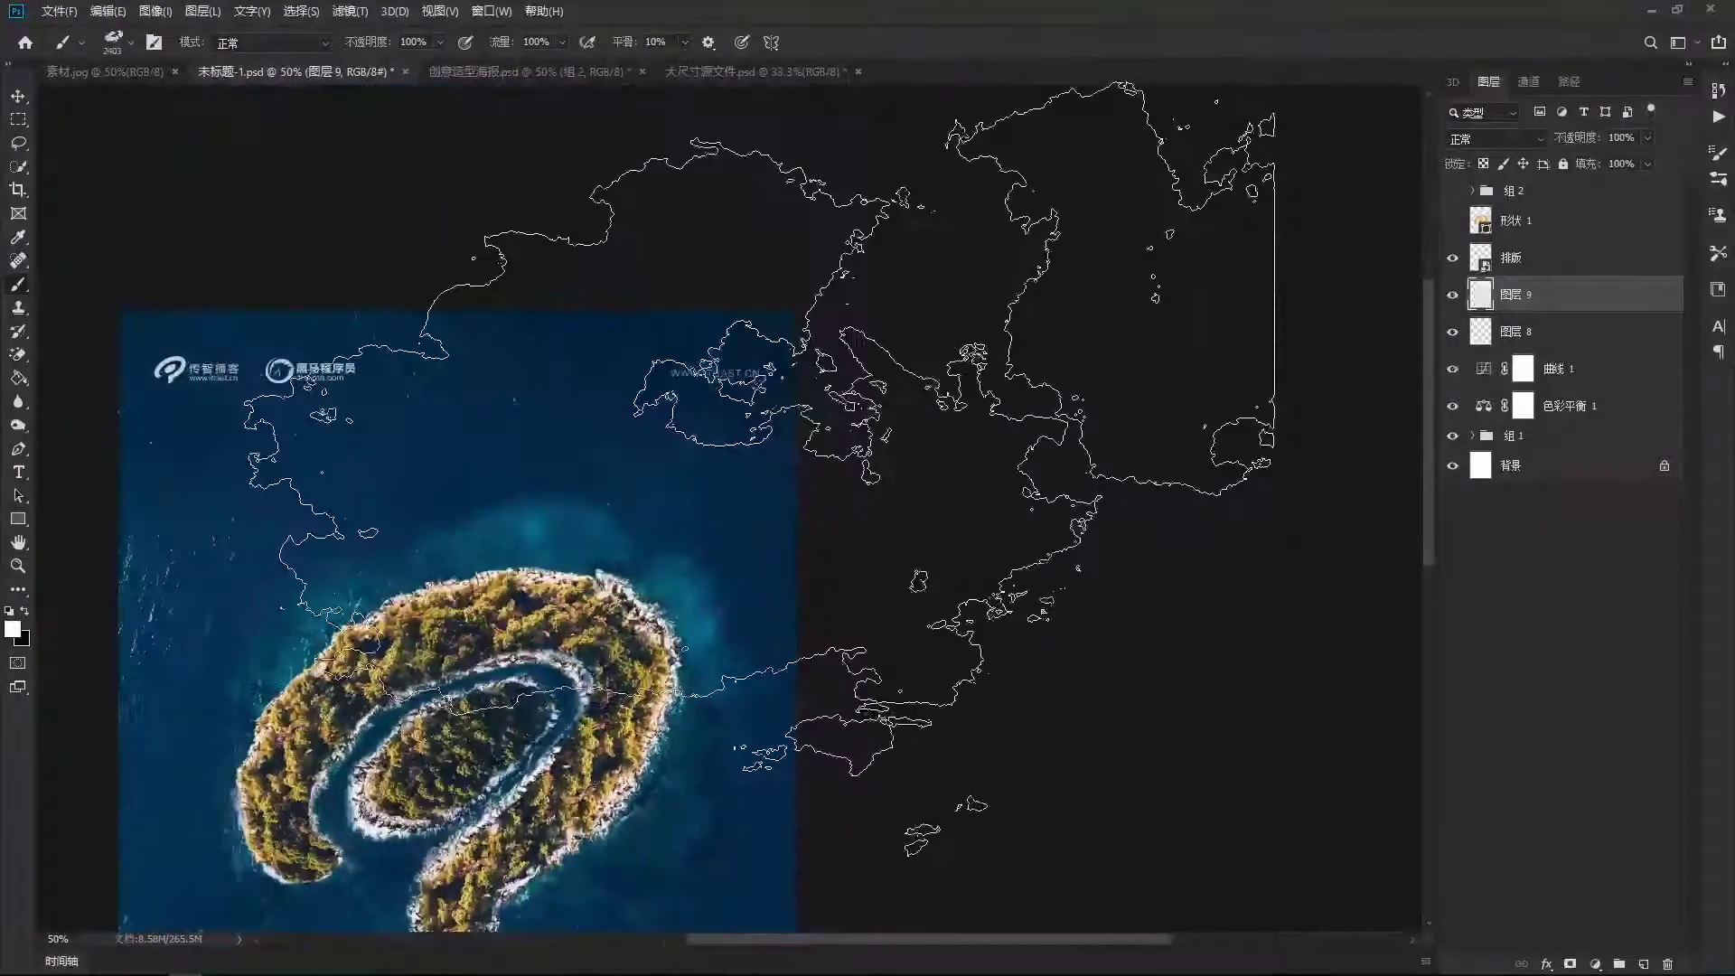
Stamp a smaller 1700 px cloud and move it up to the poster's top edge.
key(bracketleft)
key(bracketleft)
key(bracketleft)
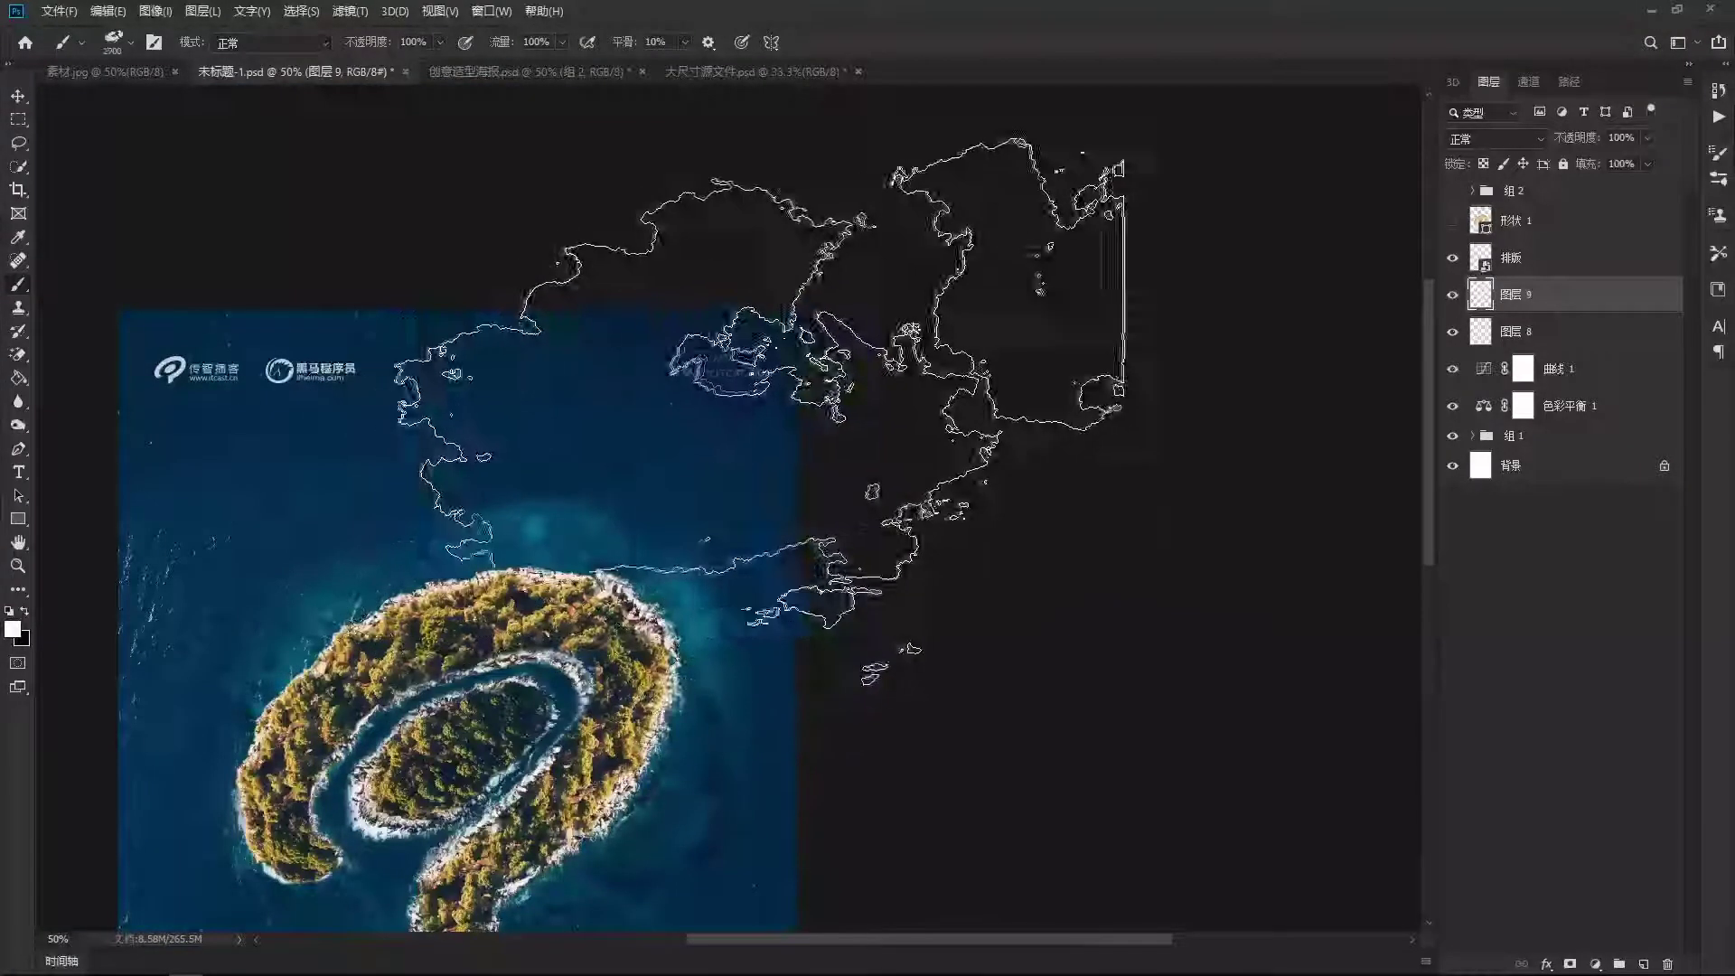
key(bracketleft)
key(bracketleft)
key(bracketleft)
key(bracketleft)
key(bracketleft)
click(767, 325)
key(v)
mouse_move(753, 616)
mouse_down()
mouse_move(897, 461)
mouse_move(924, 390)
mouse_move(947, 383)
mouse_move(936, 453)
mouse_up()
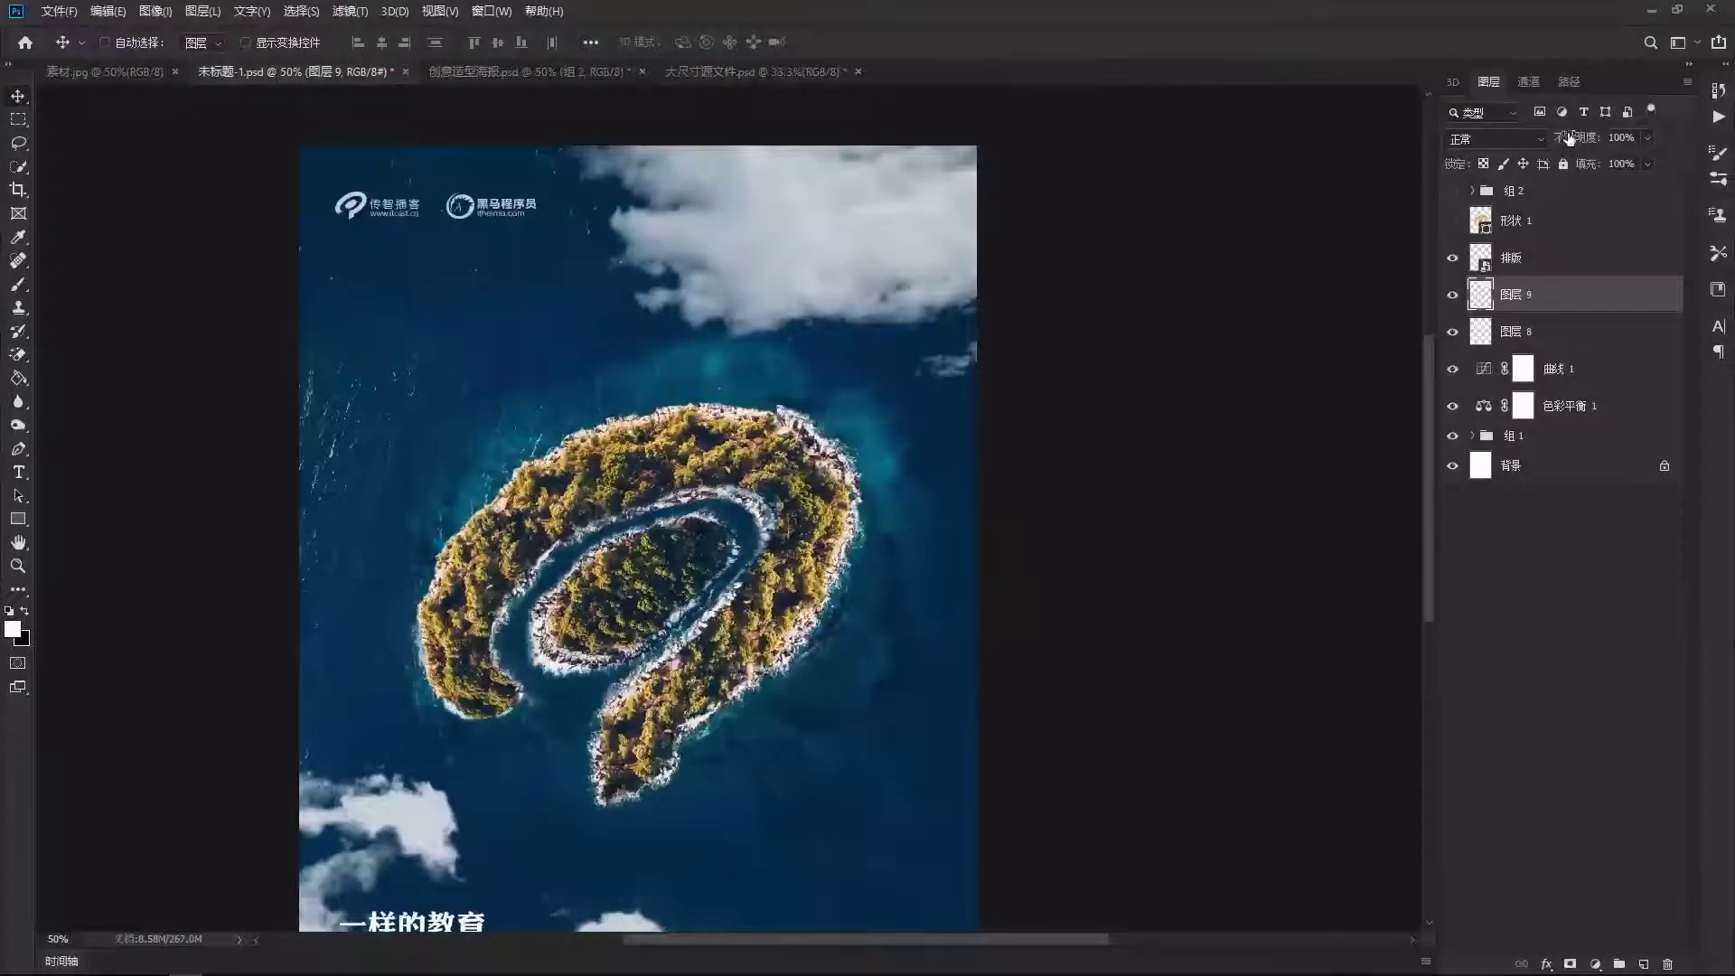
drag(1572, 140, 1530, 140)
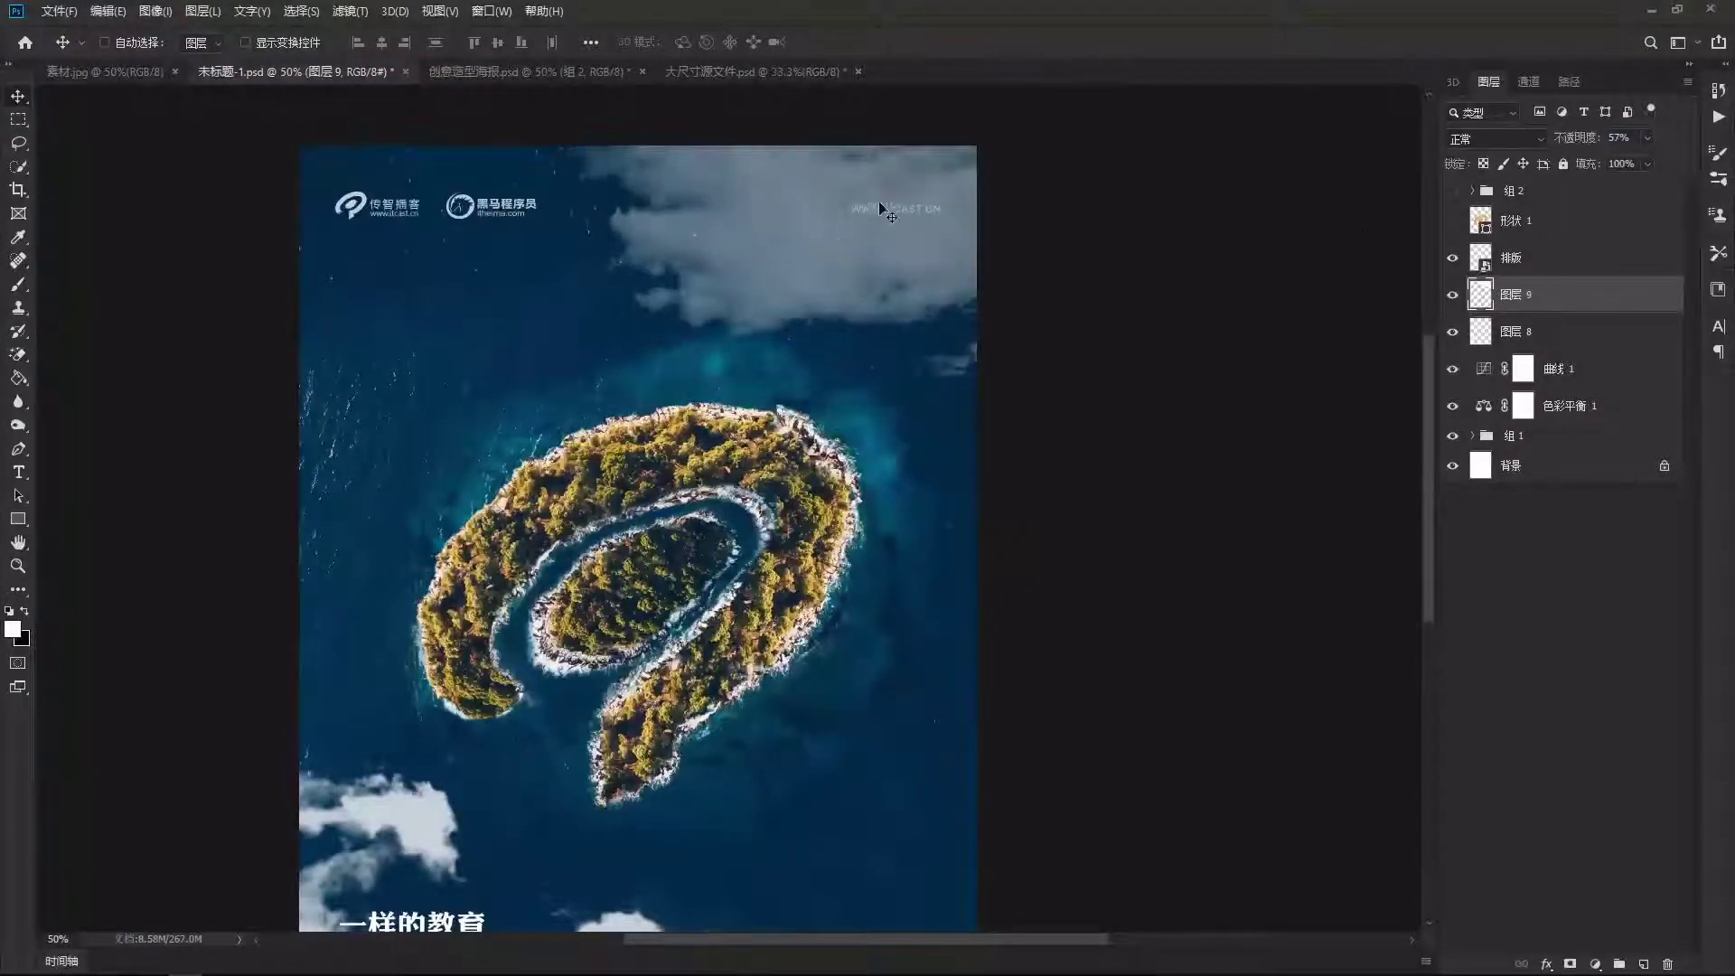
mouse_move(852, 255)
mouse_down()
mouse_move(983, 403)
mouse_move(980, 320)
mouse_move(830, 175)
mouse_move(983, 156)
mouse_up()
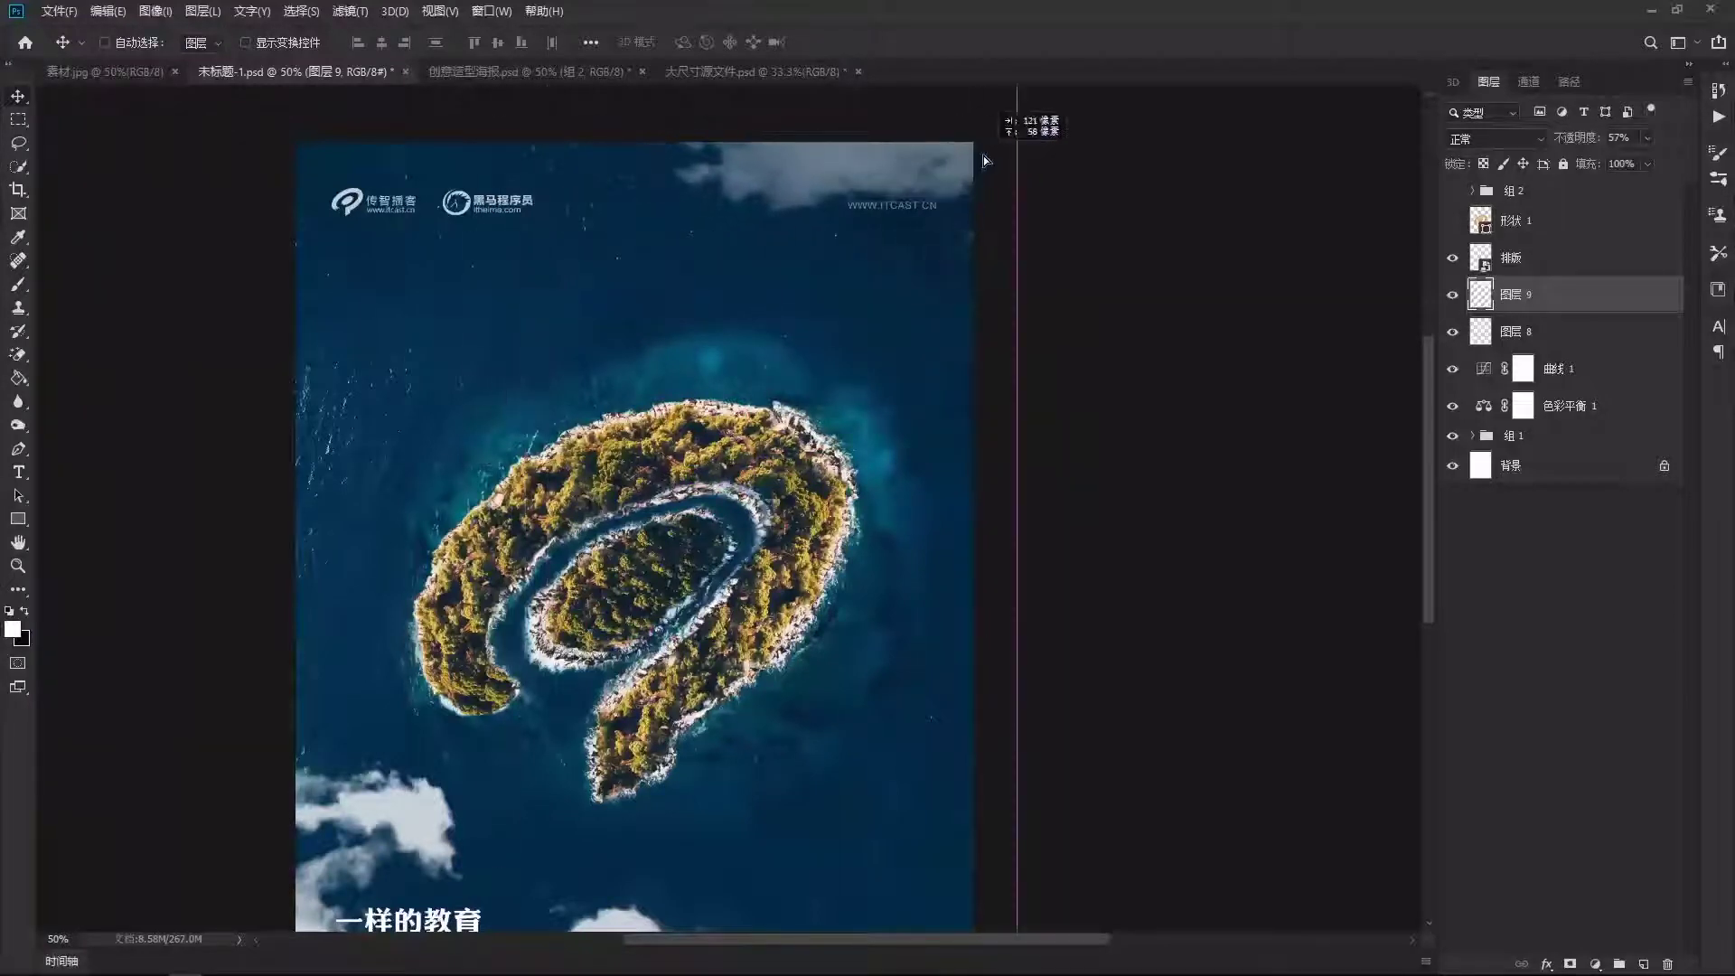
text(100)
key(Return)
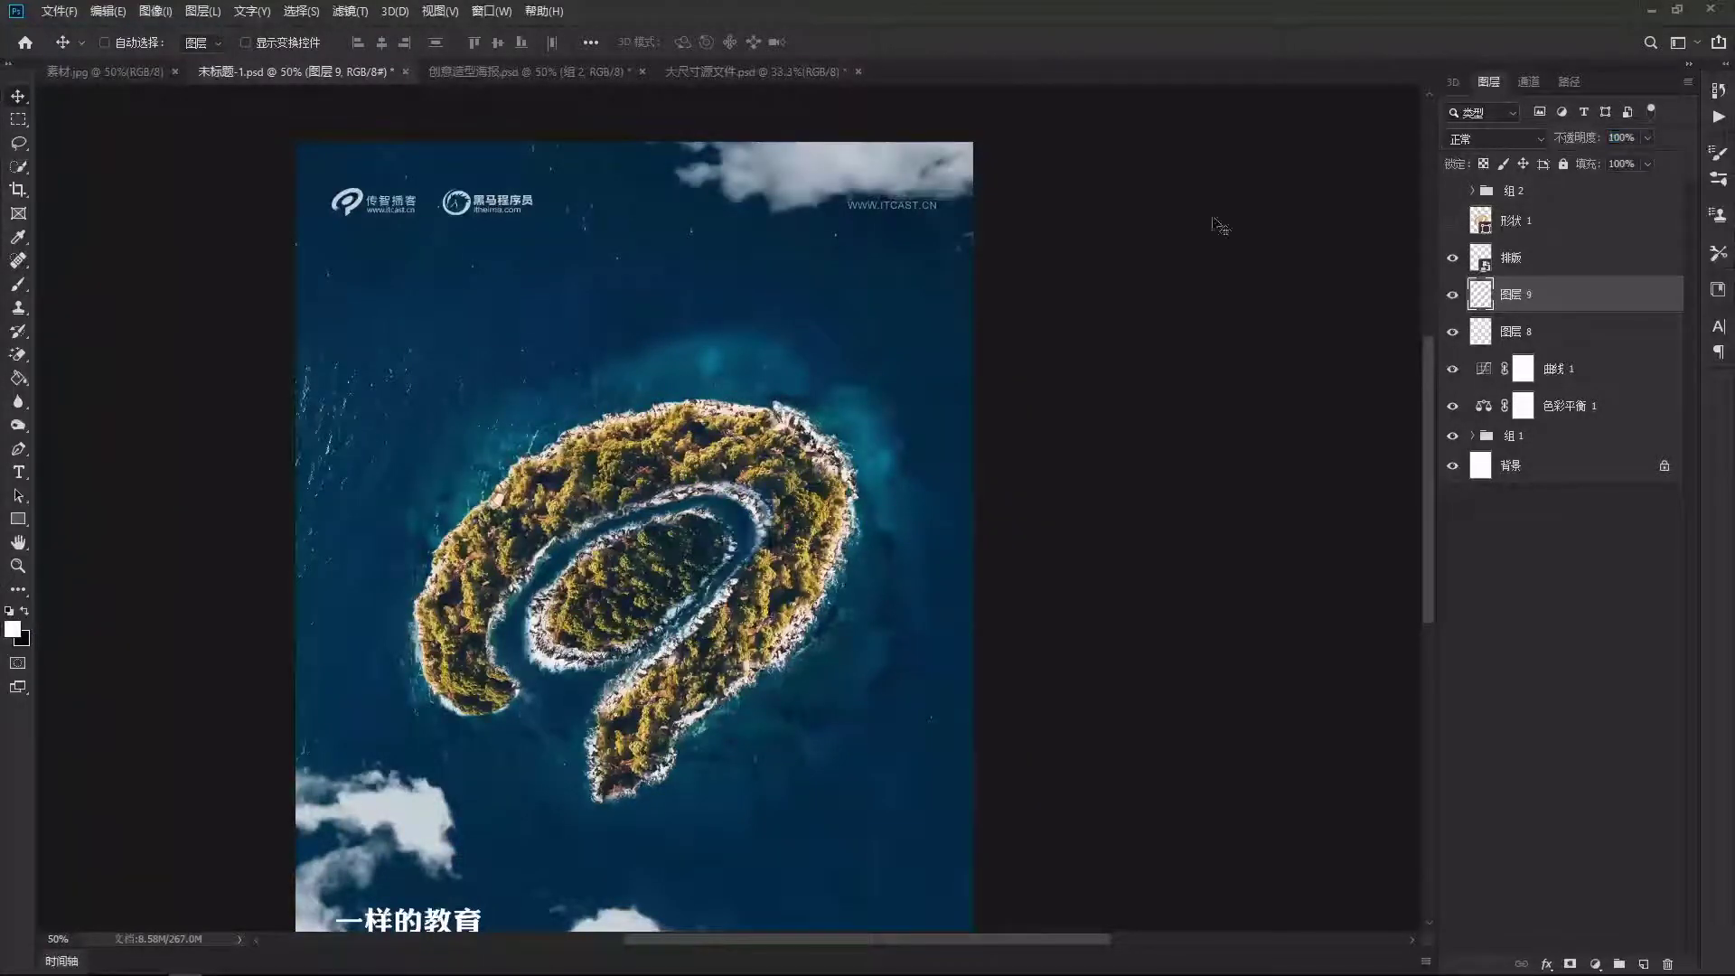
Select layer 图层 8 and nudge the lower-left clouds slightly right and down around the slogan.
scroll(883, 477, down, 5)
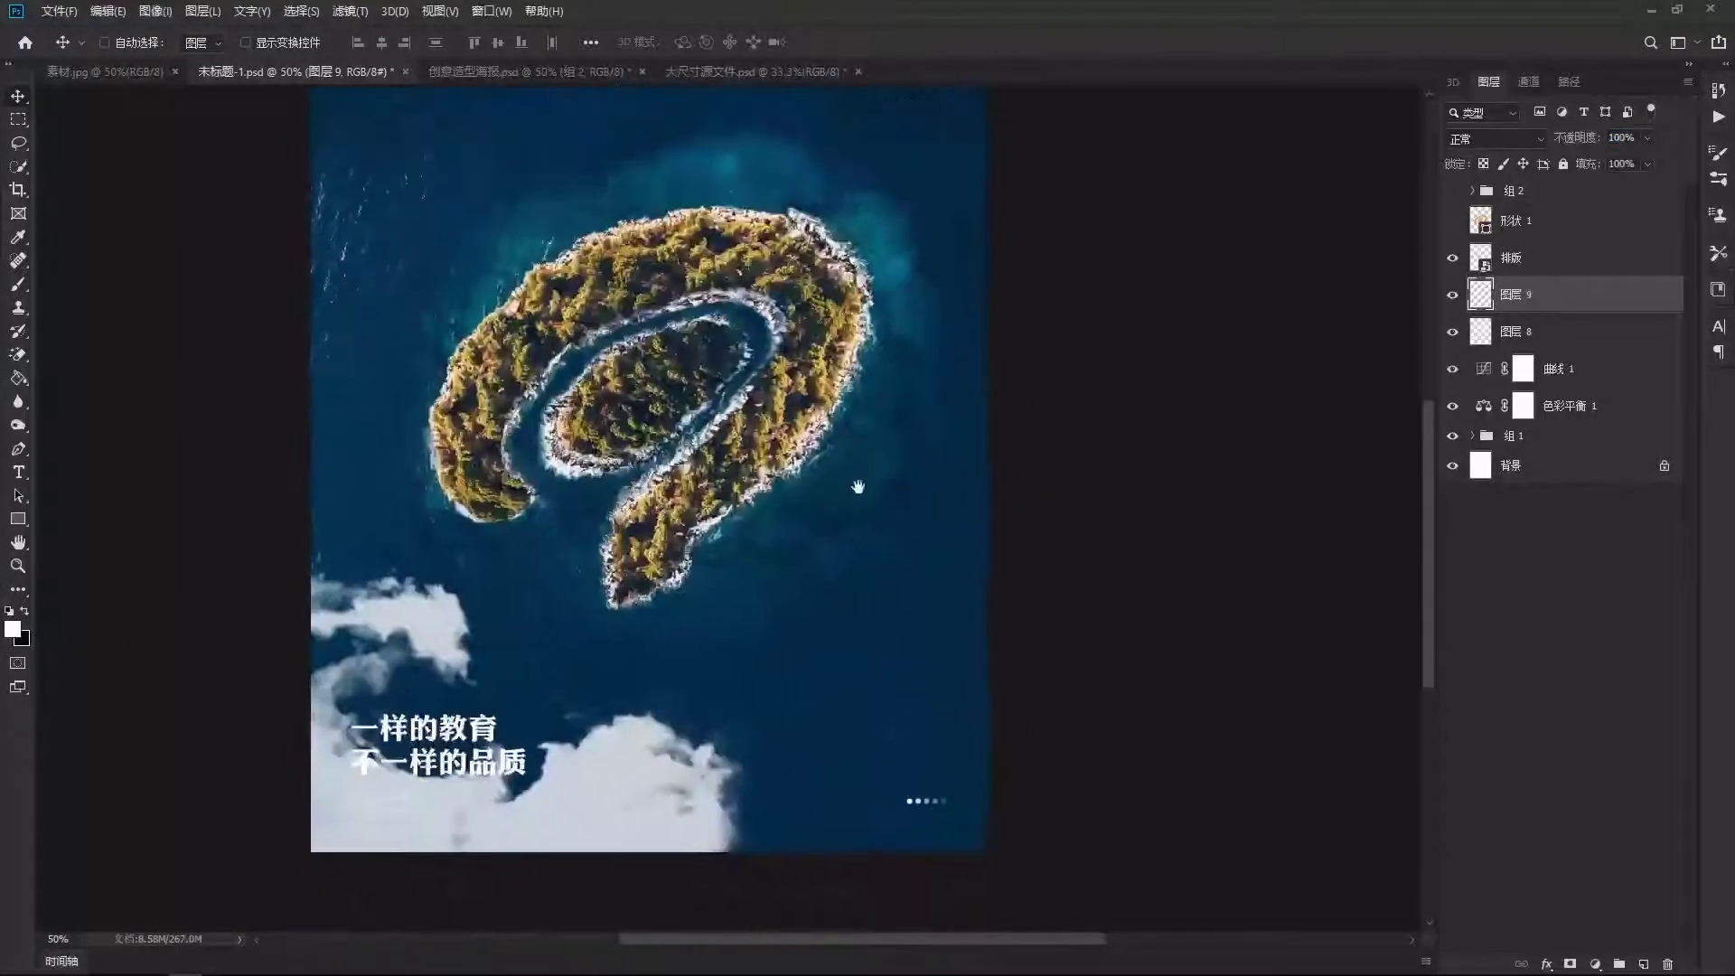
mouse_move(845, 488)
mouse_down()
mouse_move(809, 663)
mouse_move(858, 590)
mouse_up()
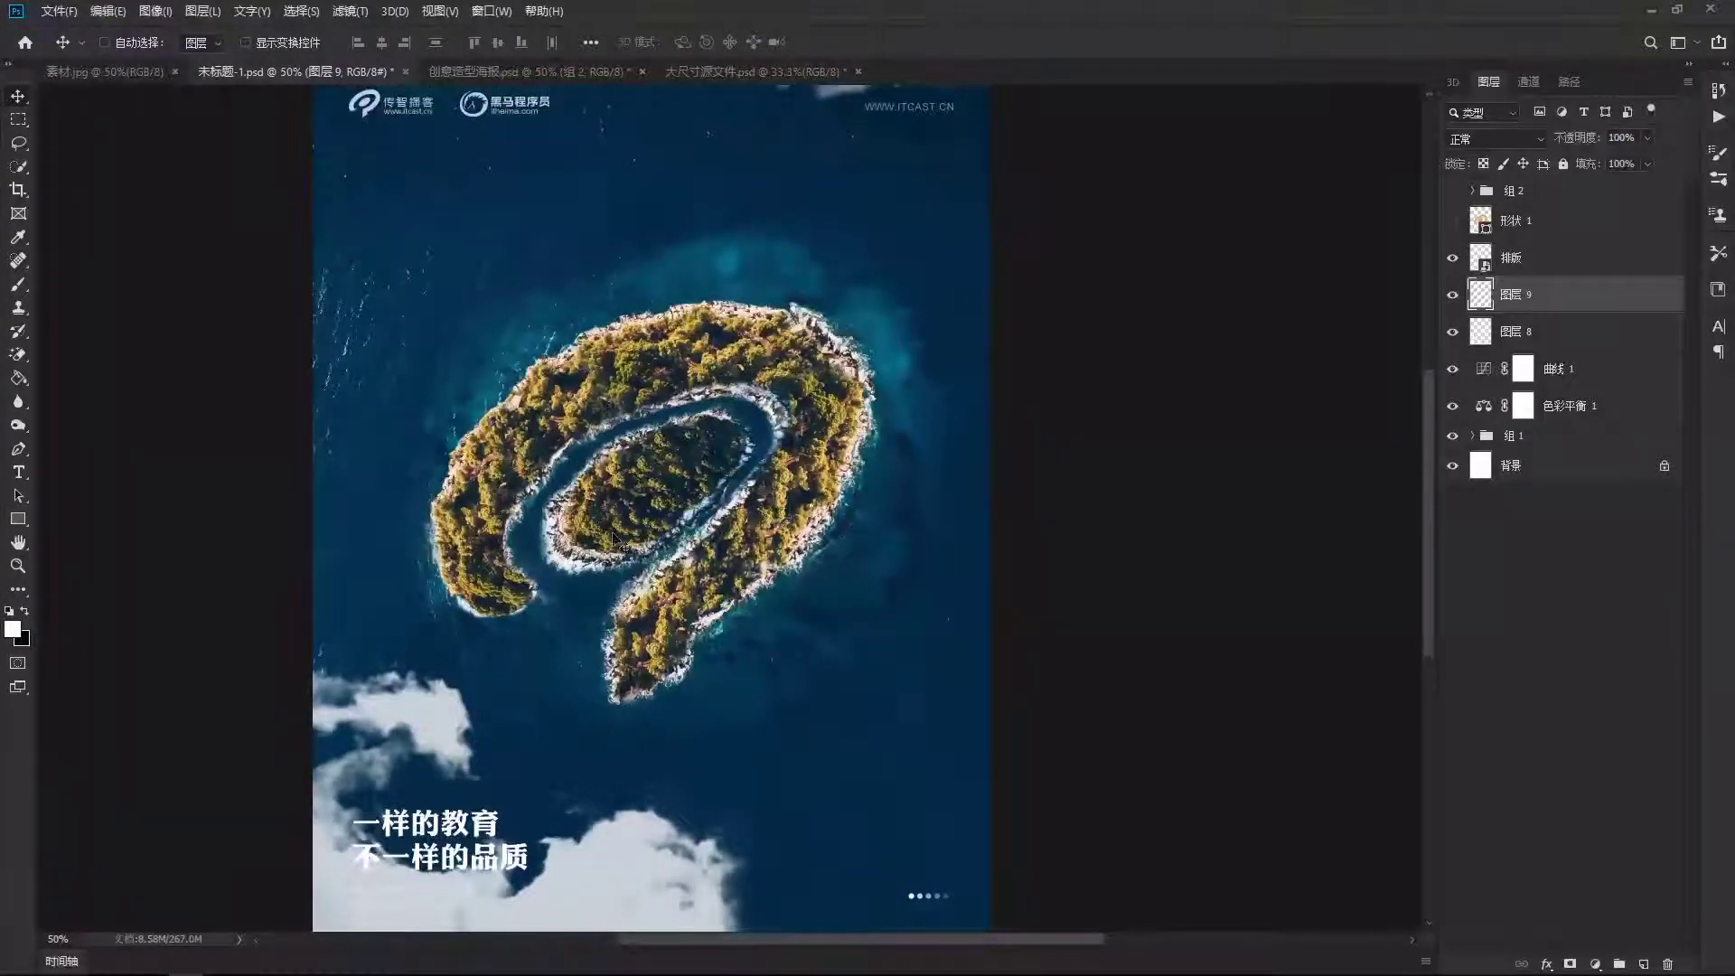
drag(792, 593, 798, 572)
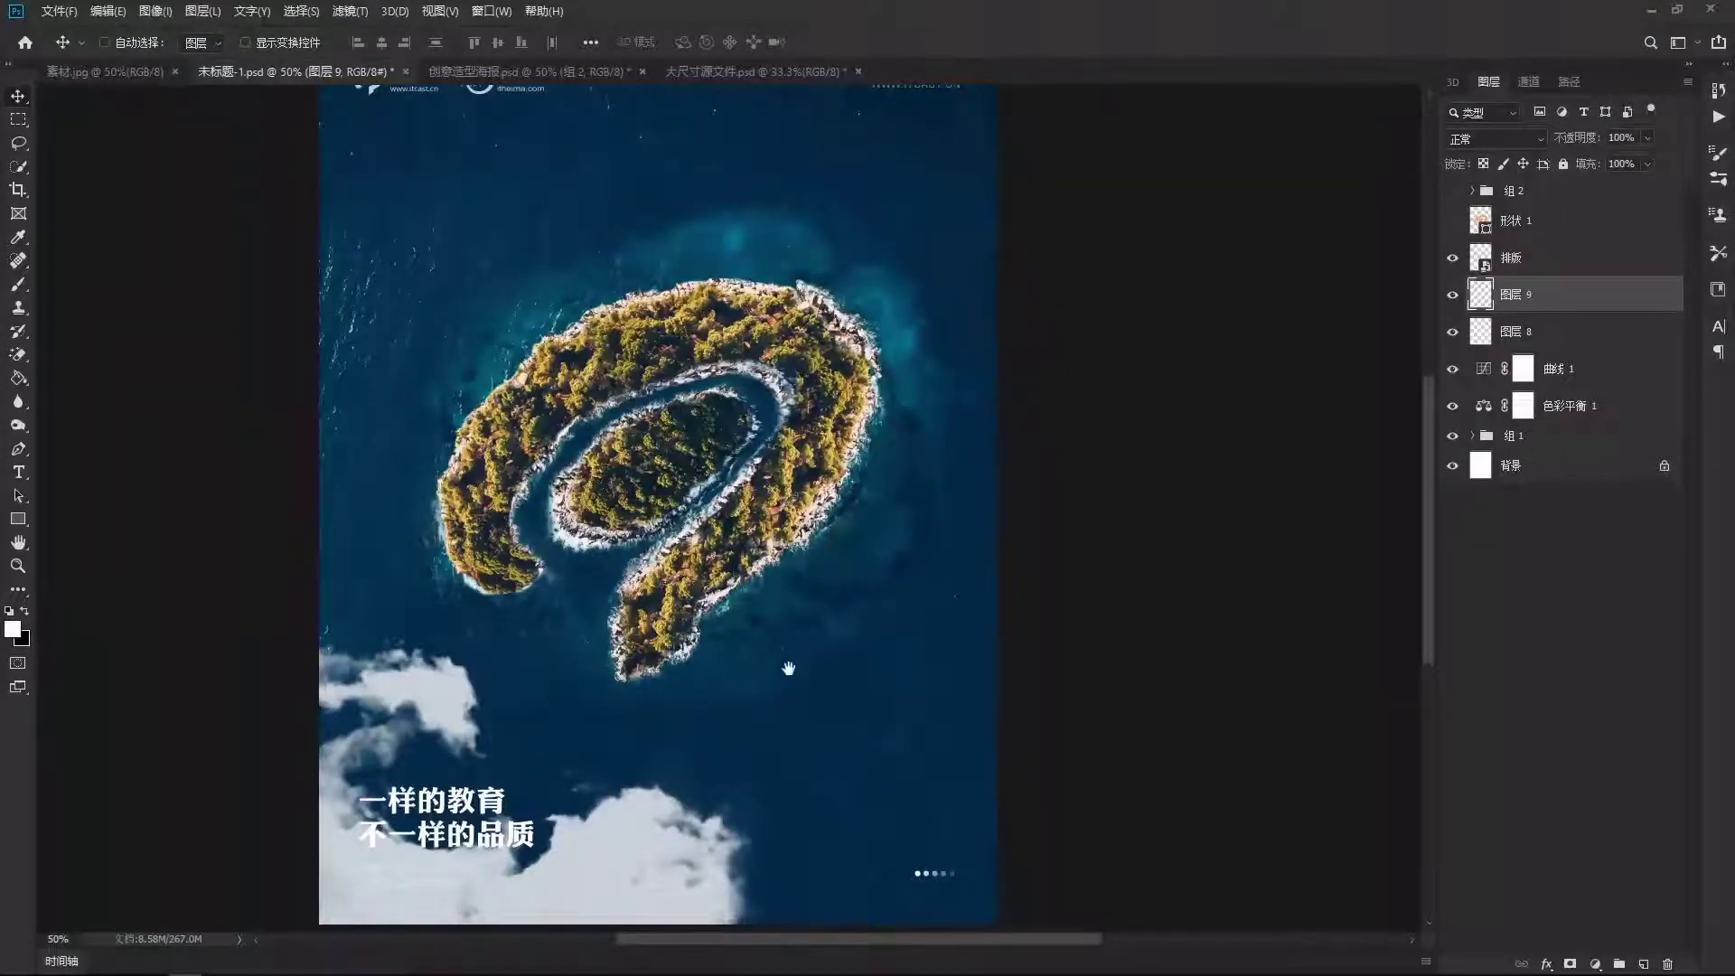
scroll(791, 510, up, 3)
scroll(632, 479, up, 1)
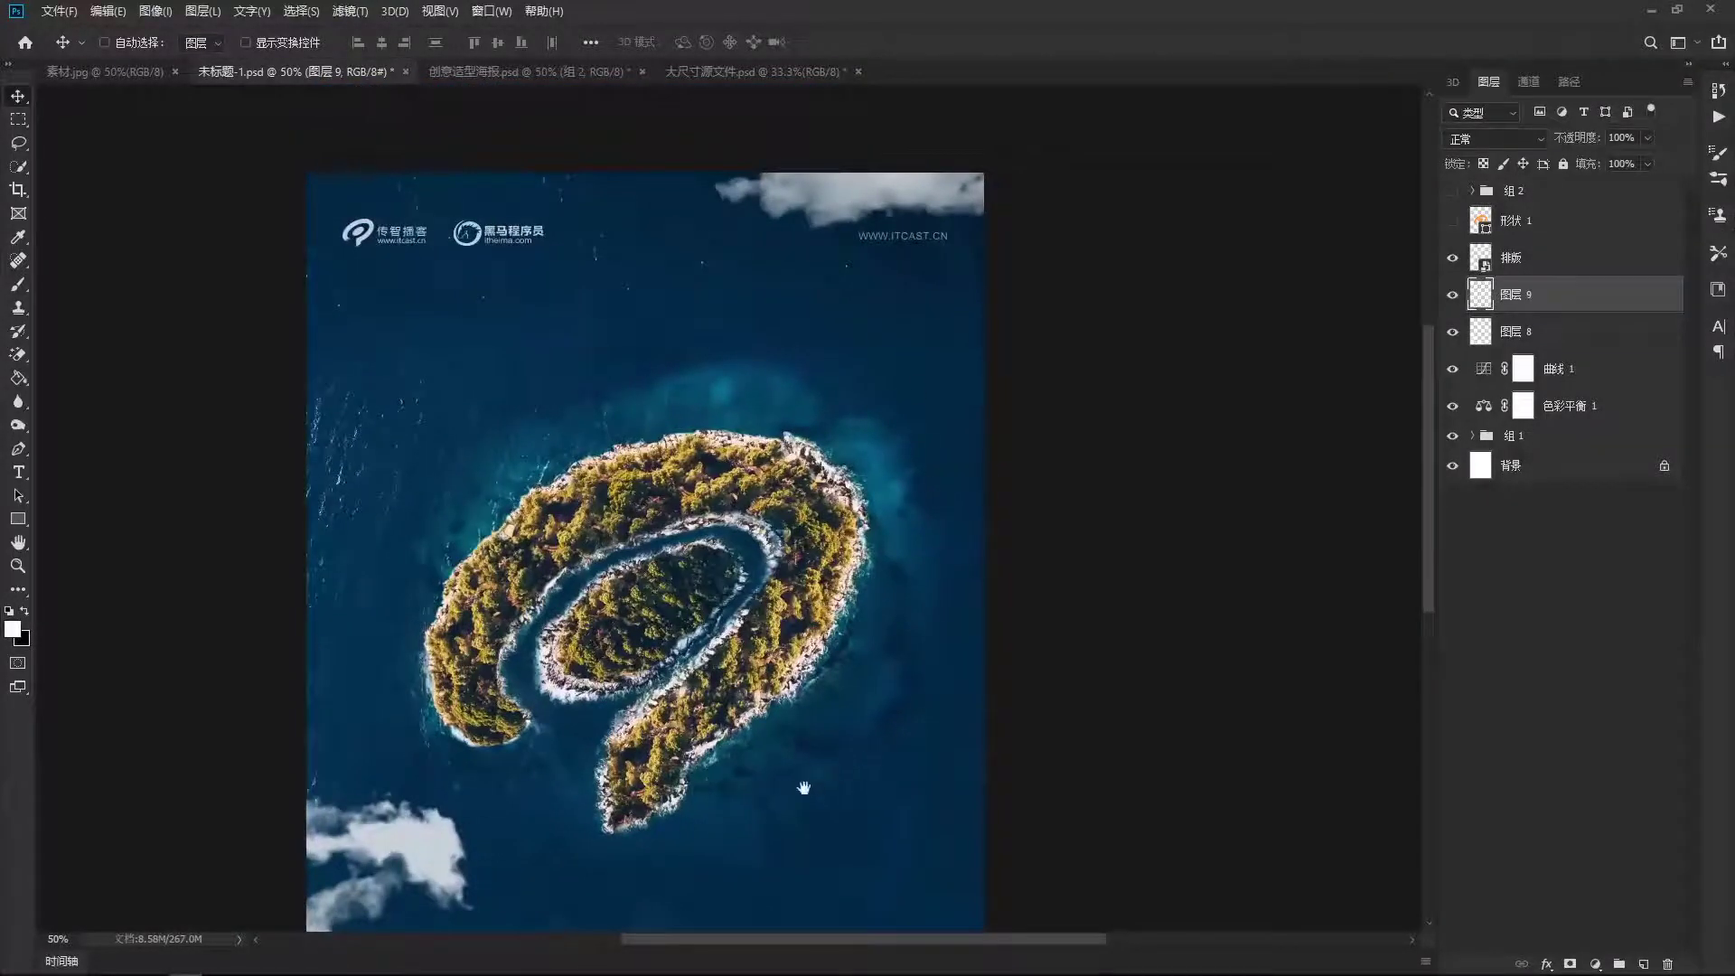
drag(804, 788, 858, 454)
ctrl+click(686, 698)
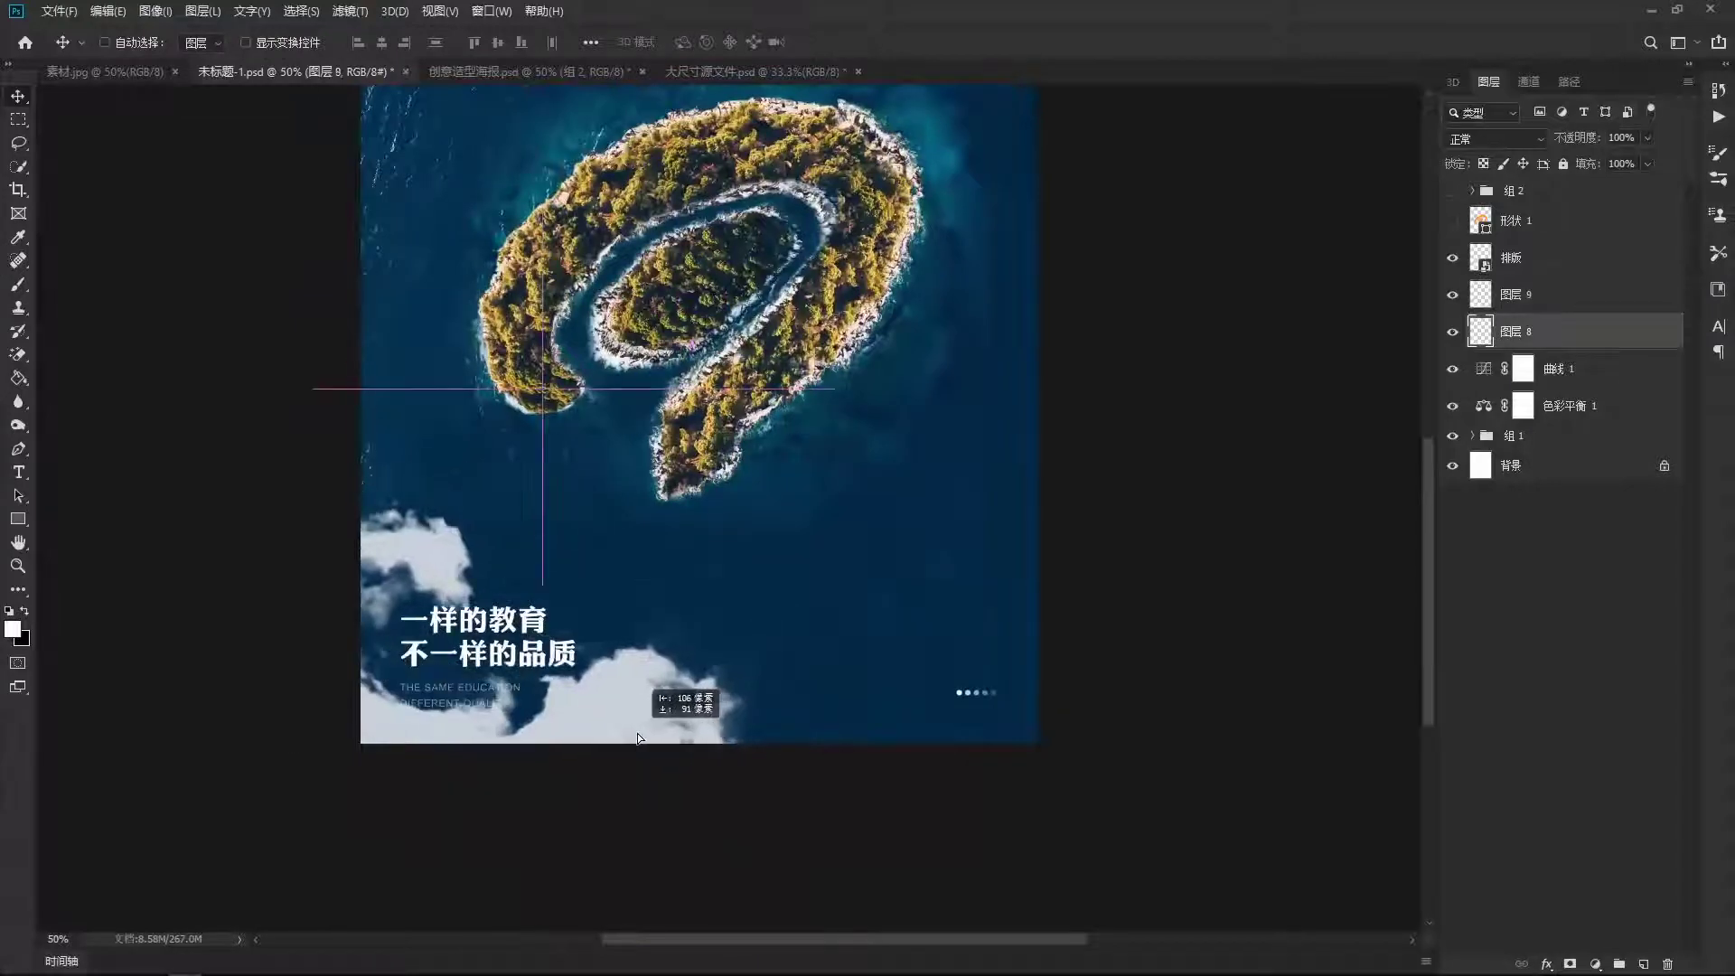
drag(637, 739, 659, 745)
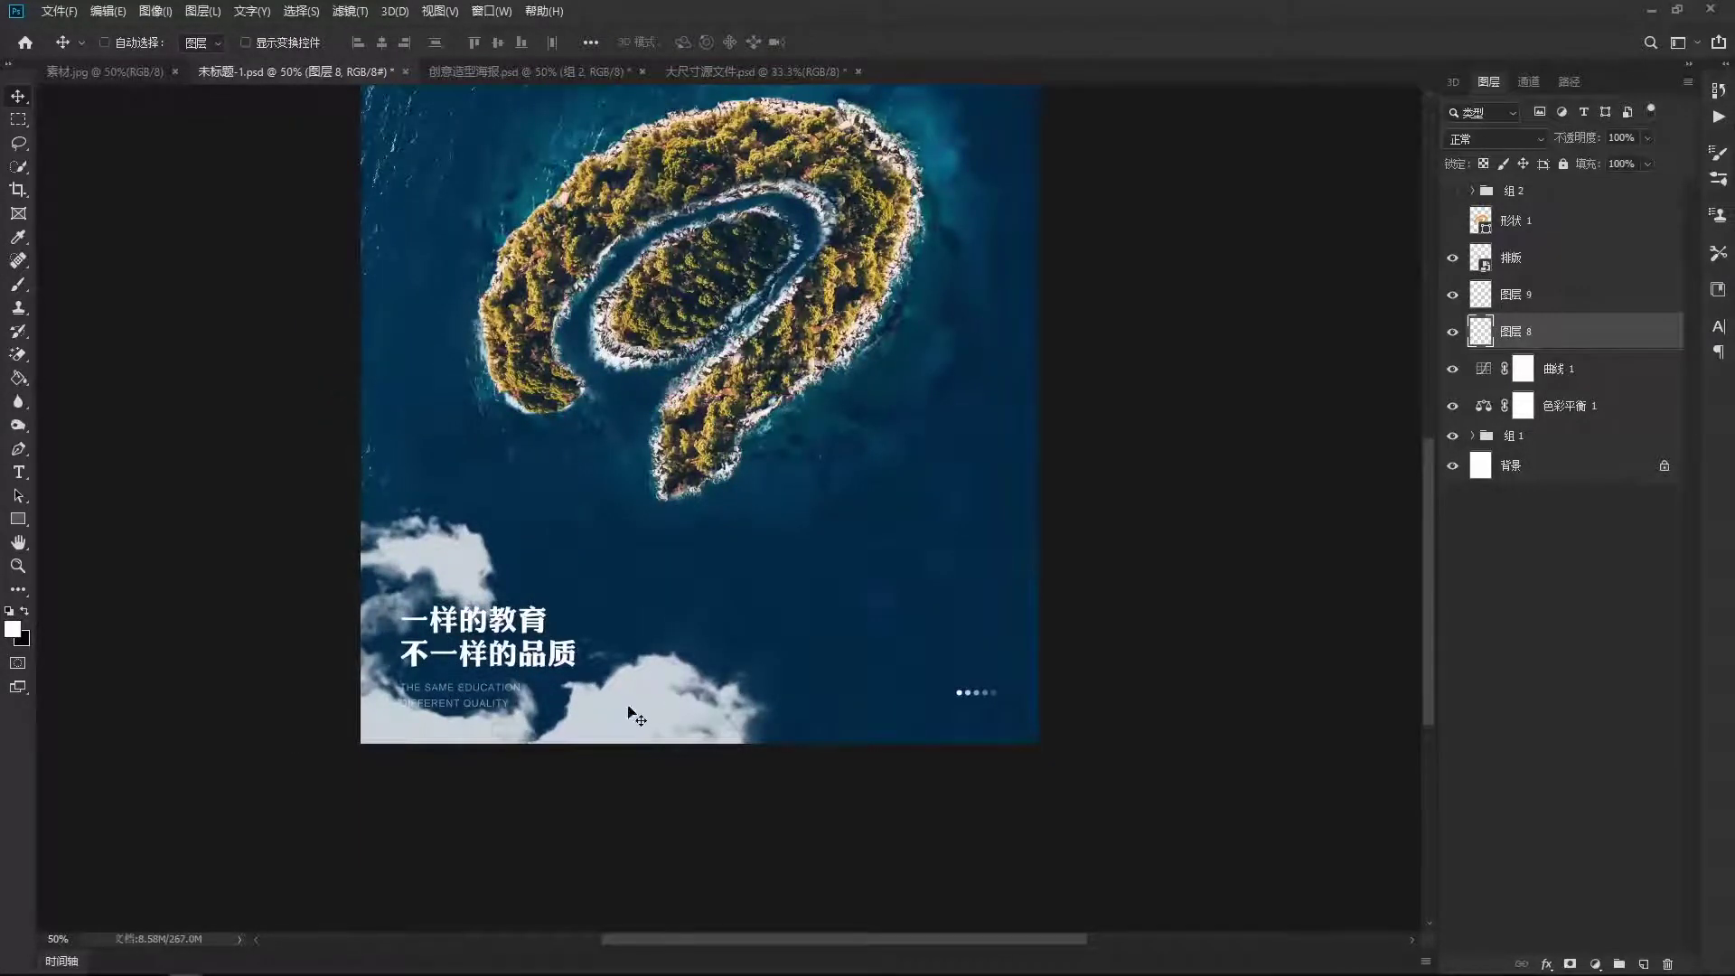
drag(630, 714, 628, 698)
mouse_move(915, 226)
mouse_down()
mouse_move(844, 524)
mouse_move(873, 431)
mouse_up()
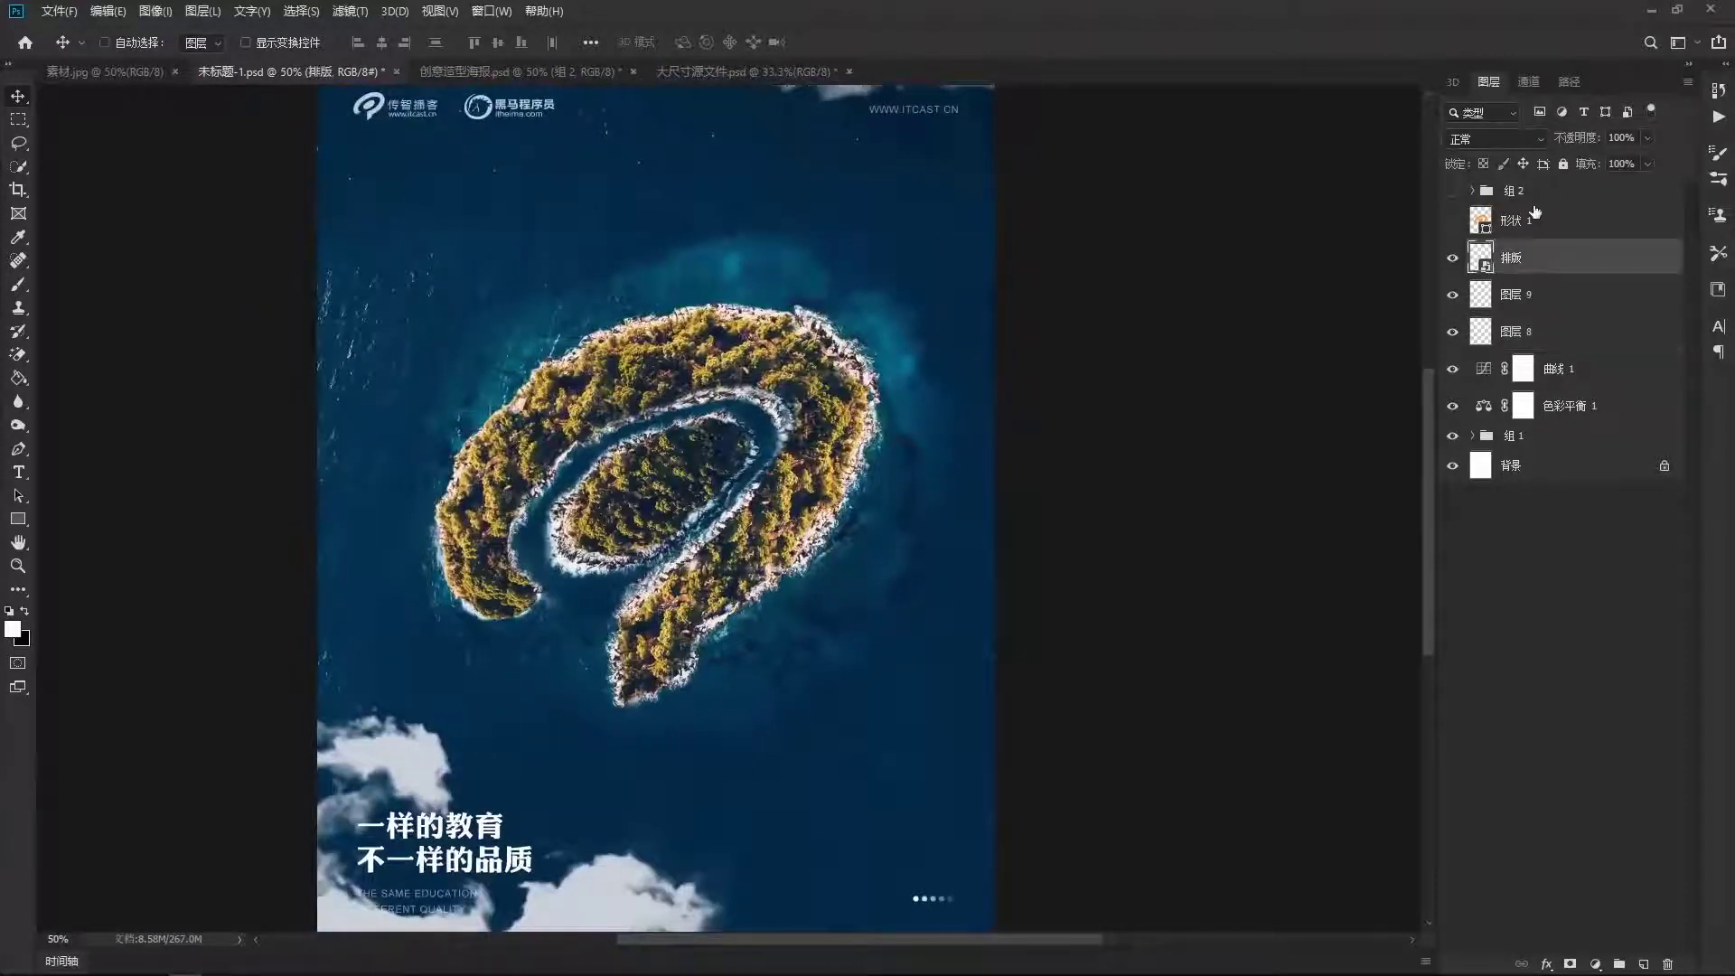
Stamp all visible layers into new layer 图层 10 above 排版 and apply Filter > Sharpen > Sharpen.
click(1510, 256)
key(ctrl+alt+shift+e)
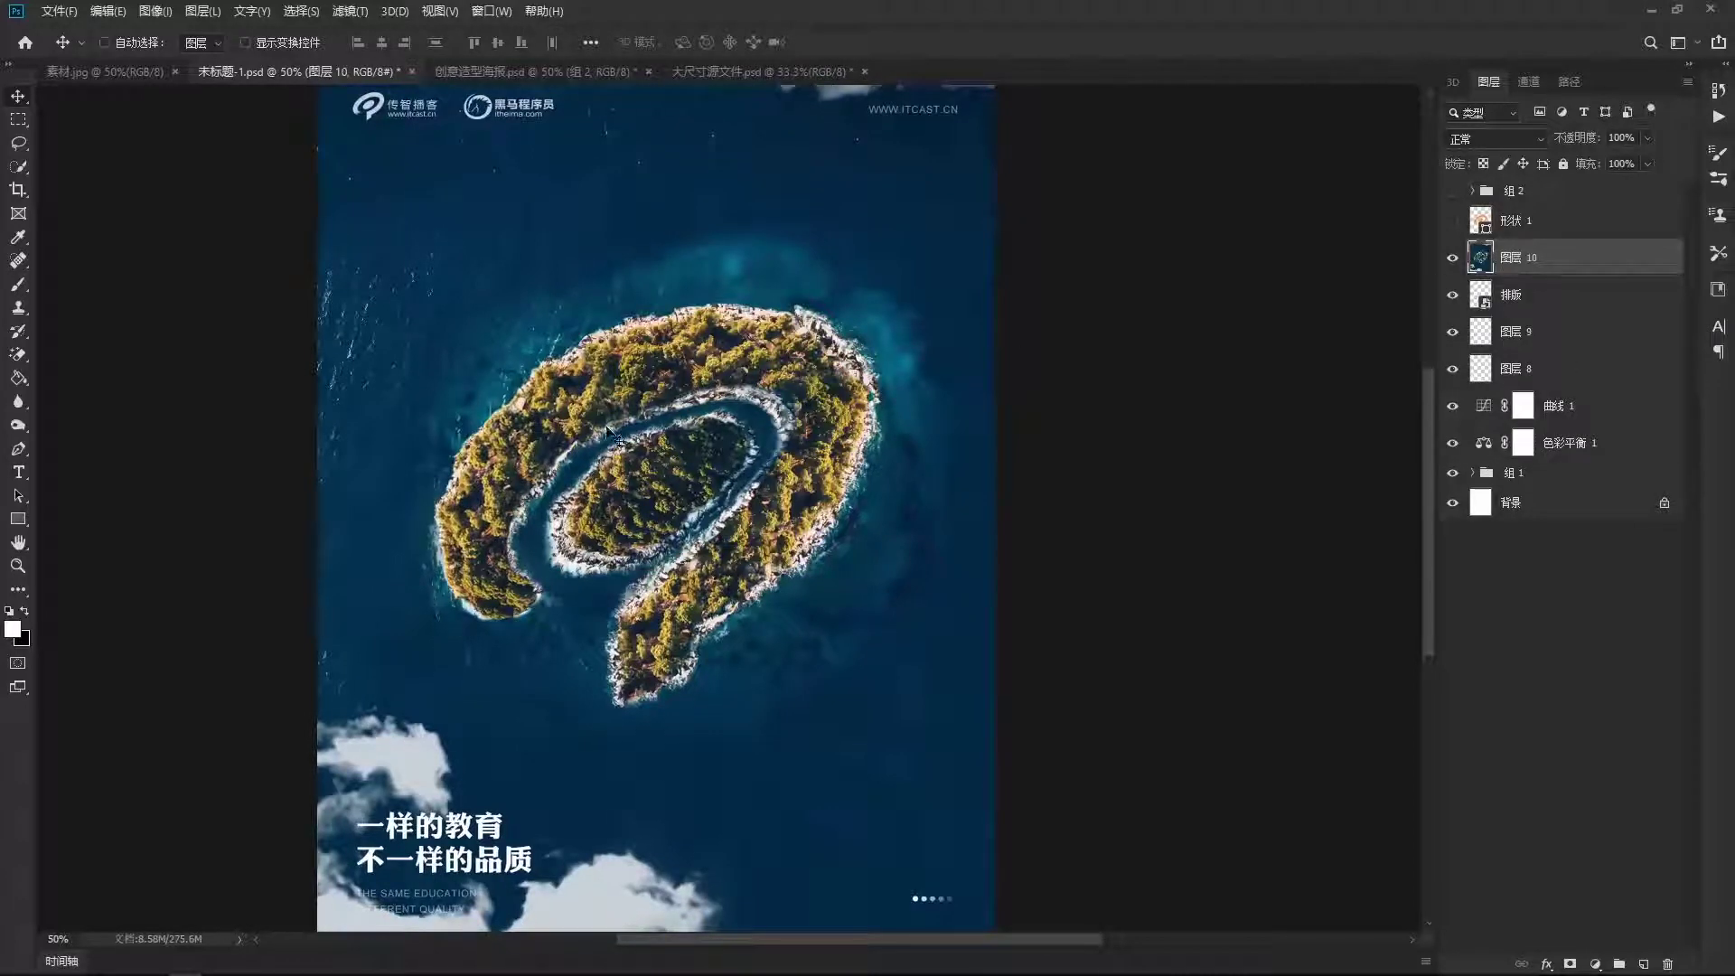
click(350, 11)
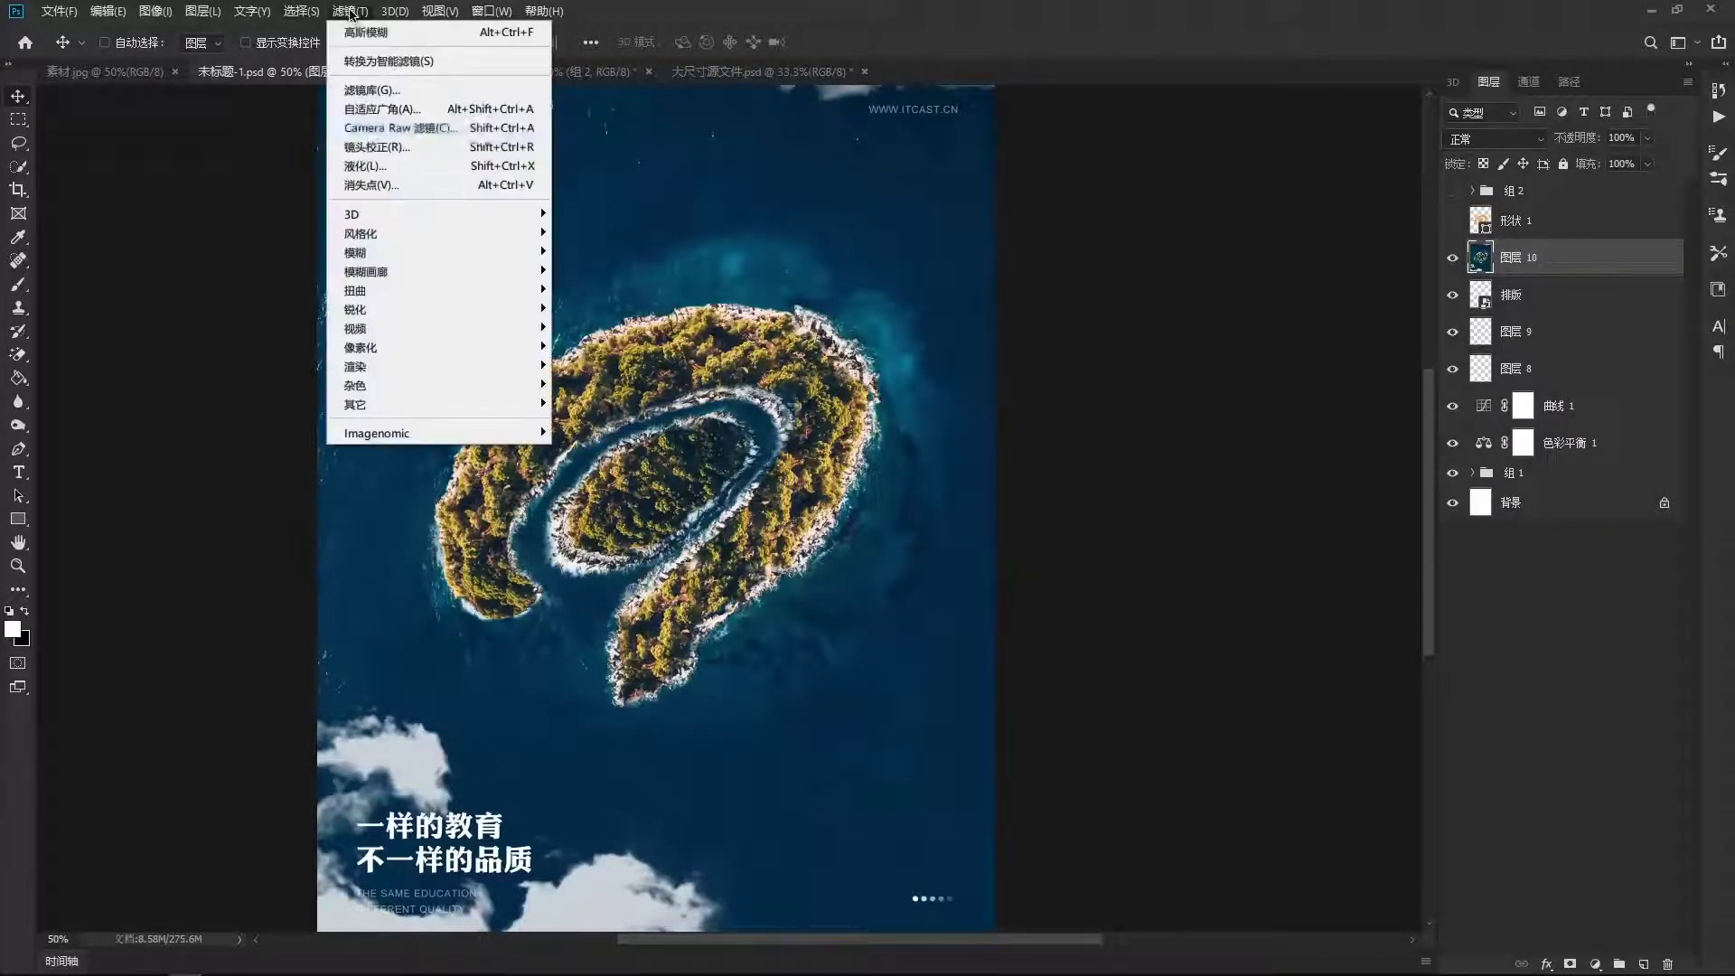
mouse_move(355, 309)
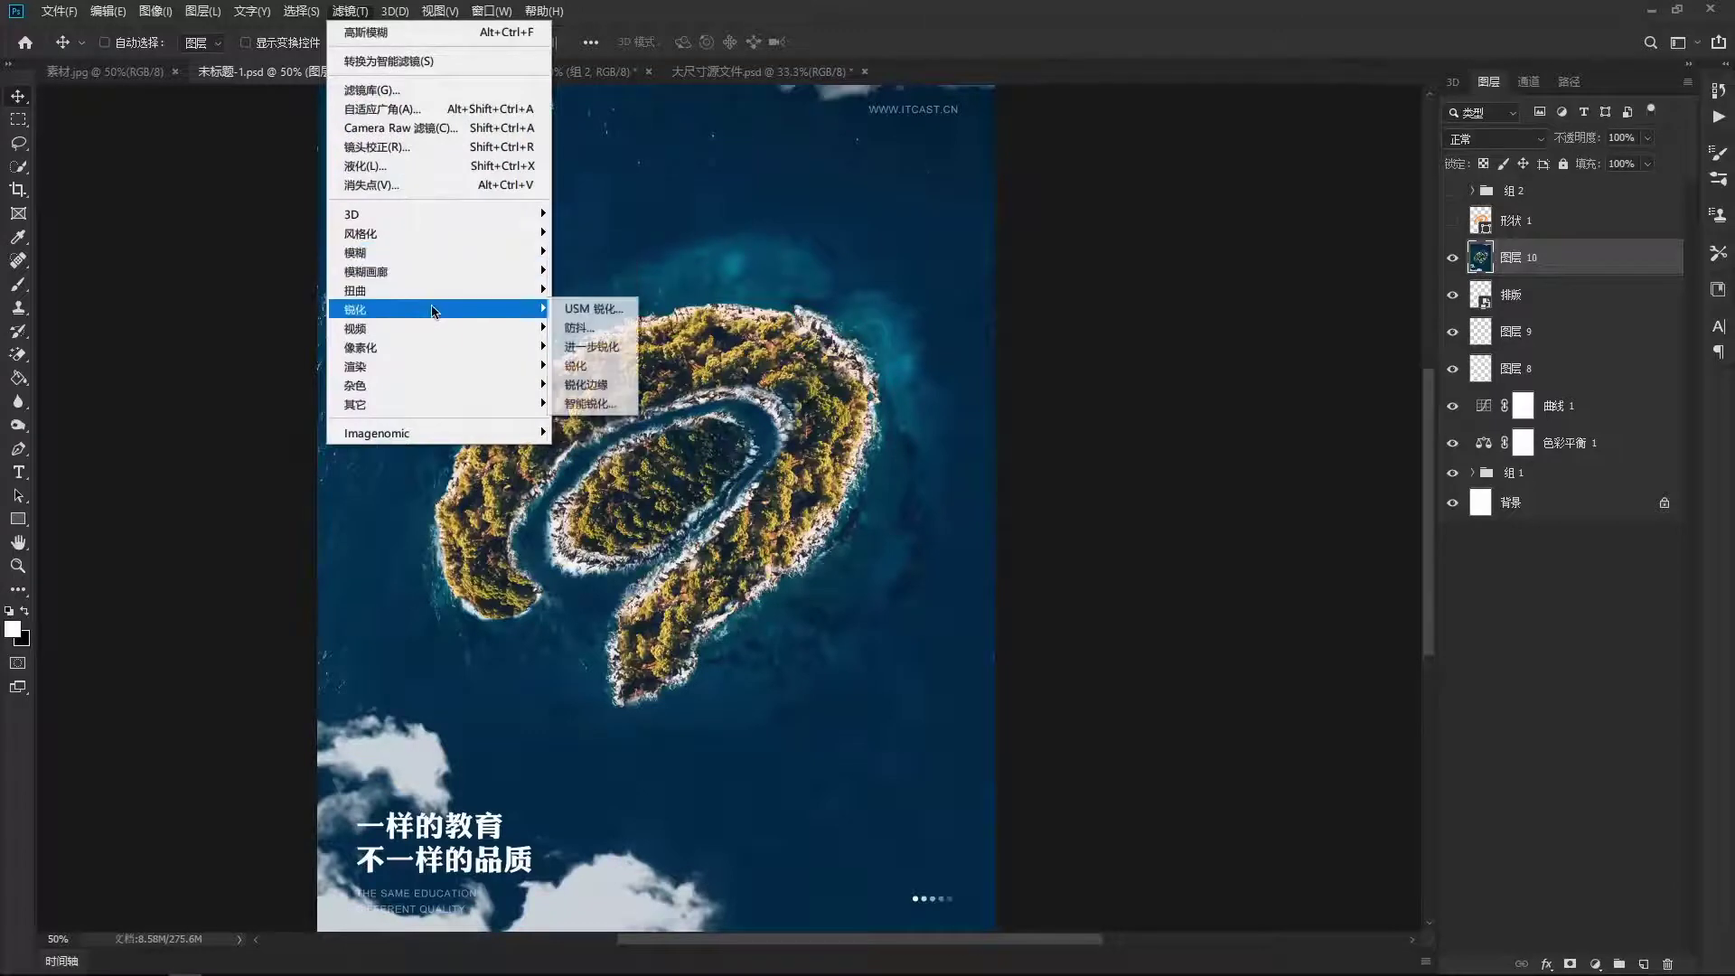
click(608, 366)
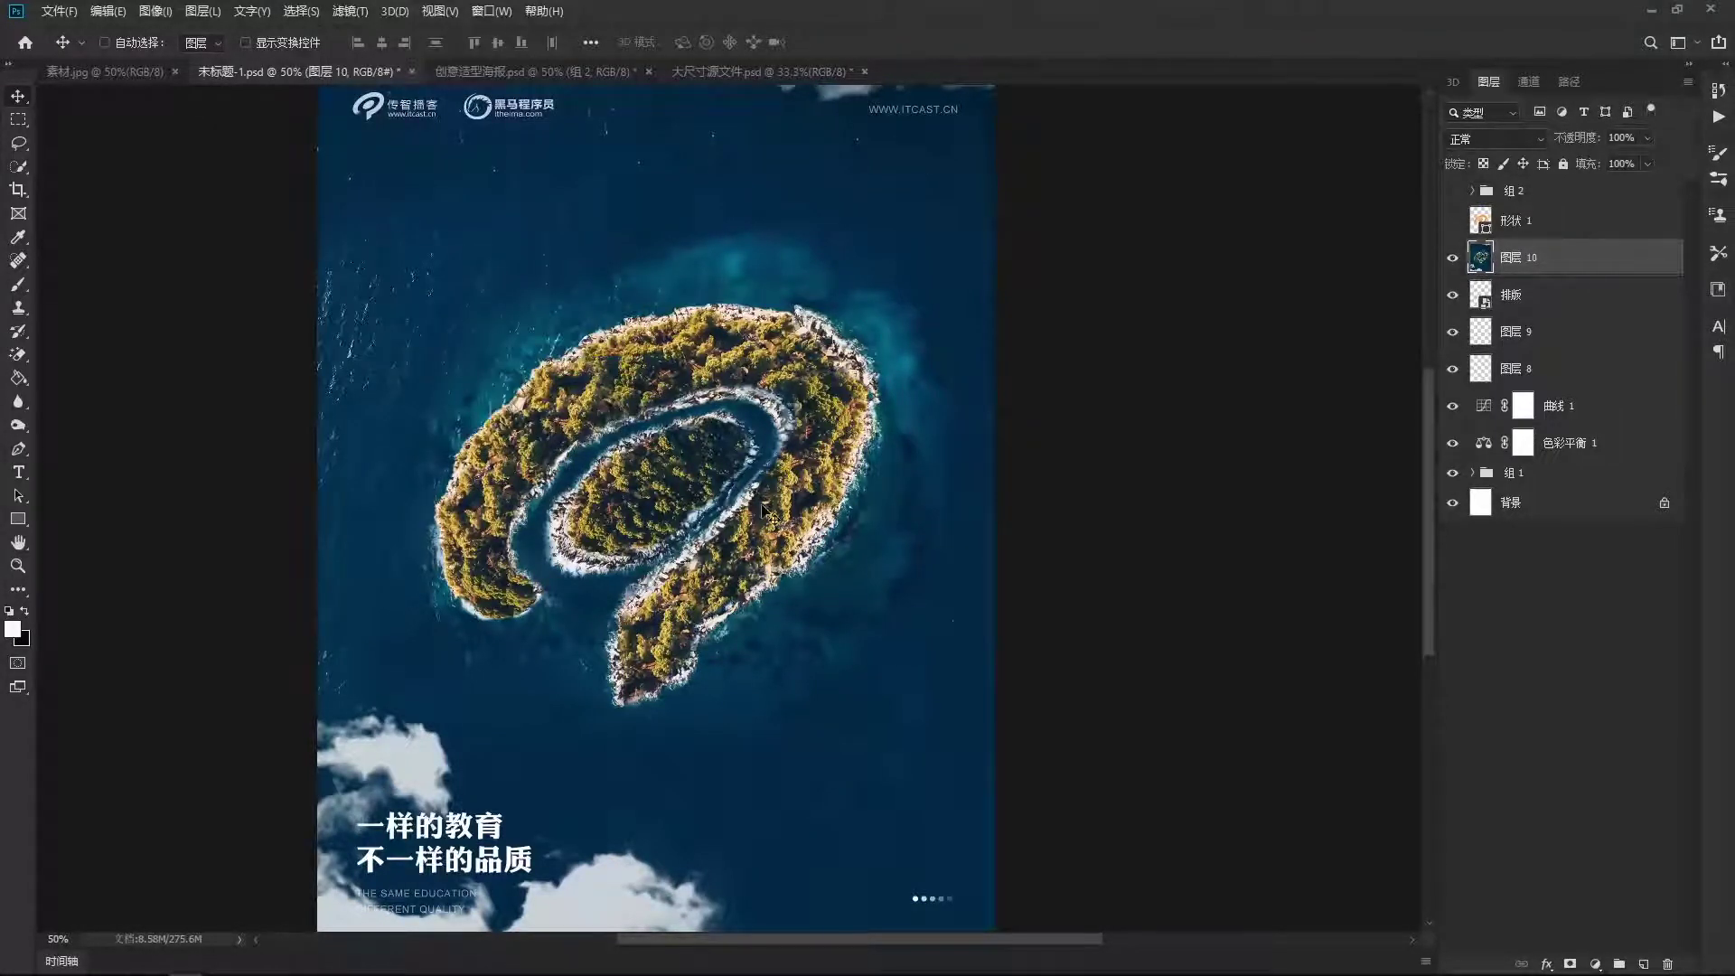
click(618, 439)
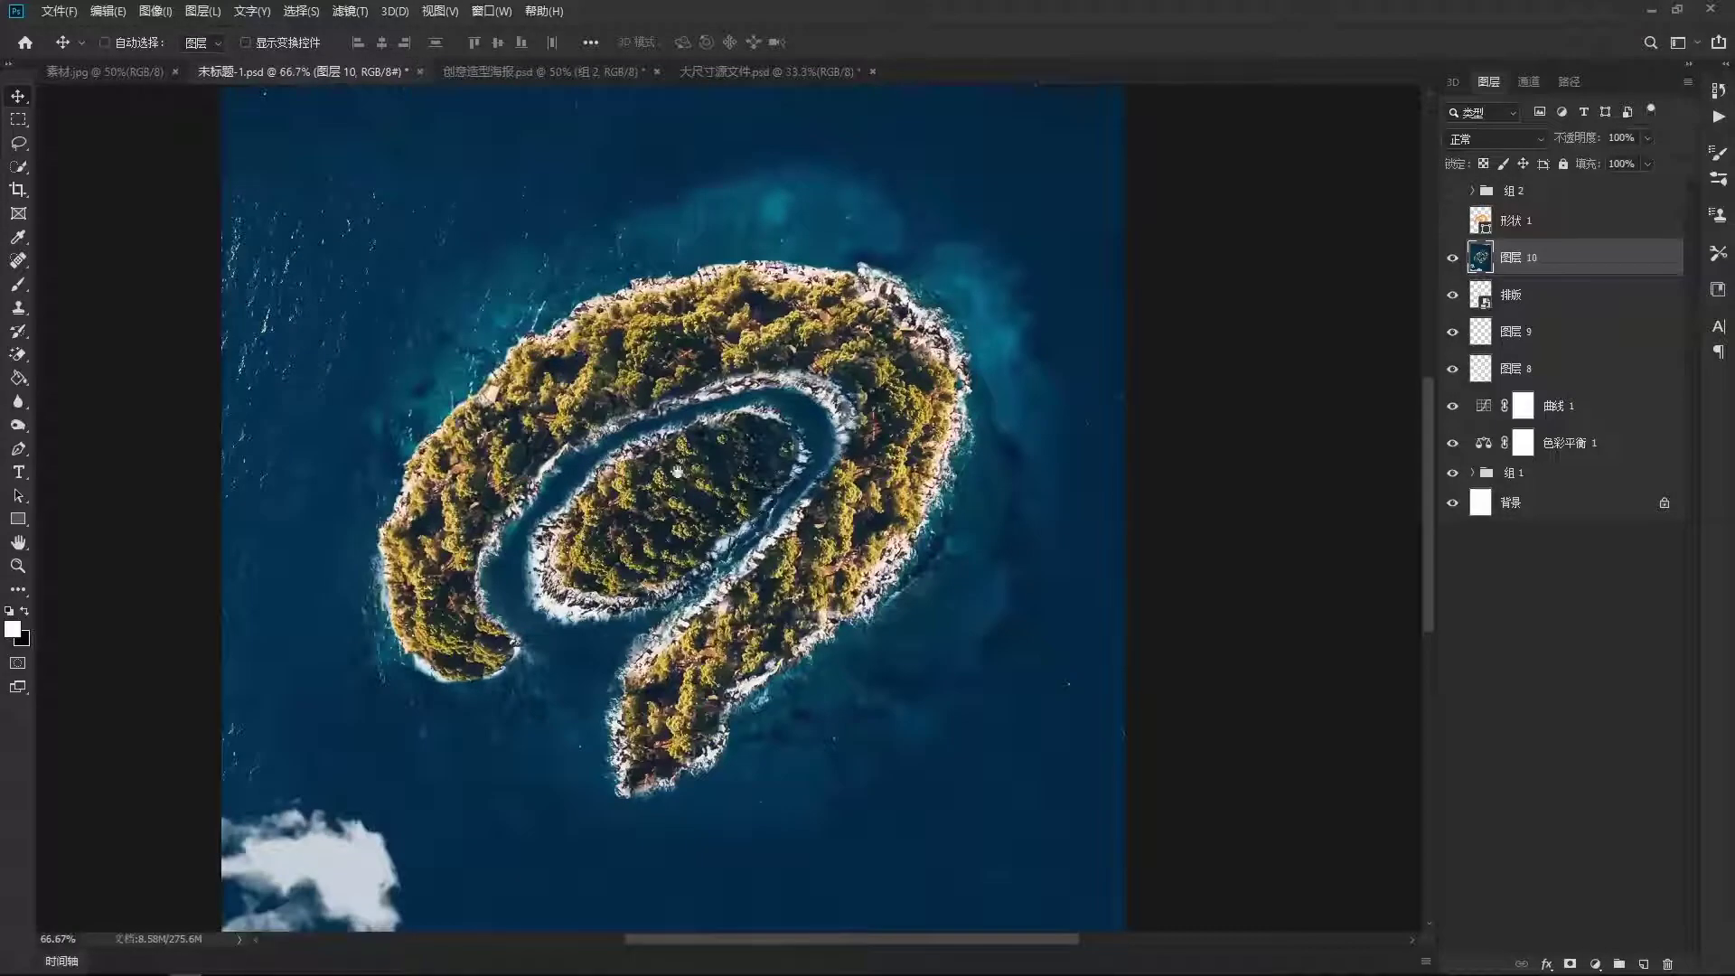
alt+click(801, 556)
scroll(903, 506, down, 1)
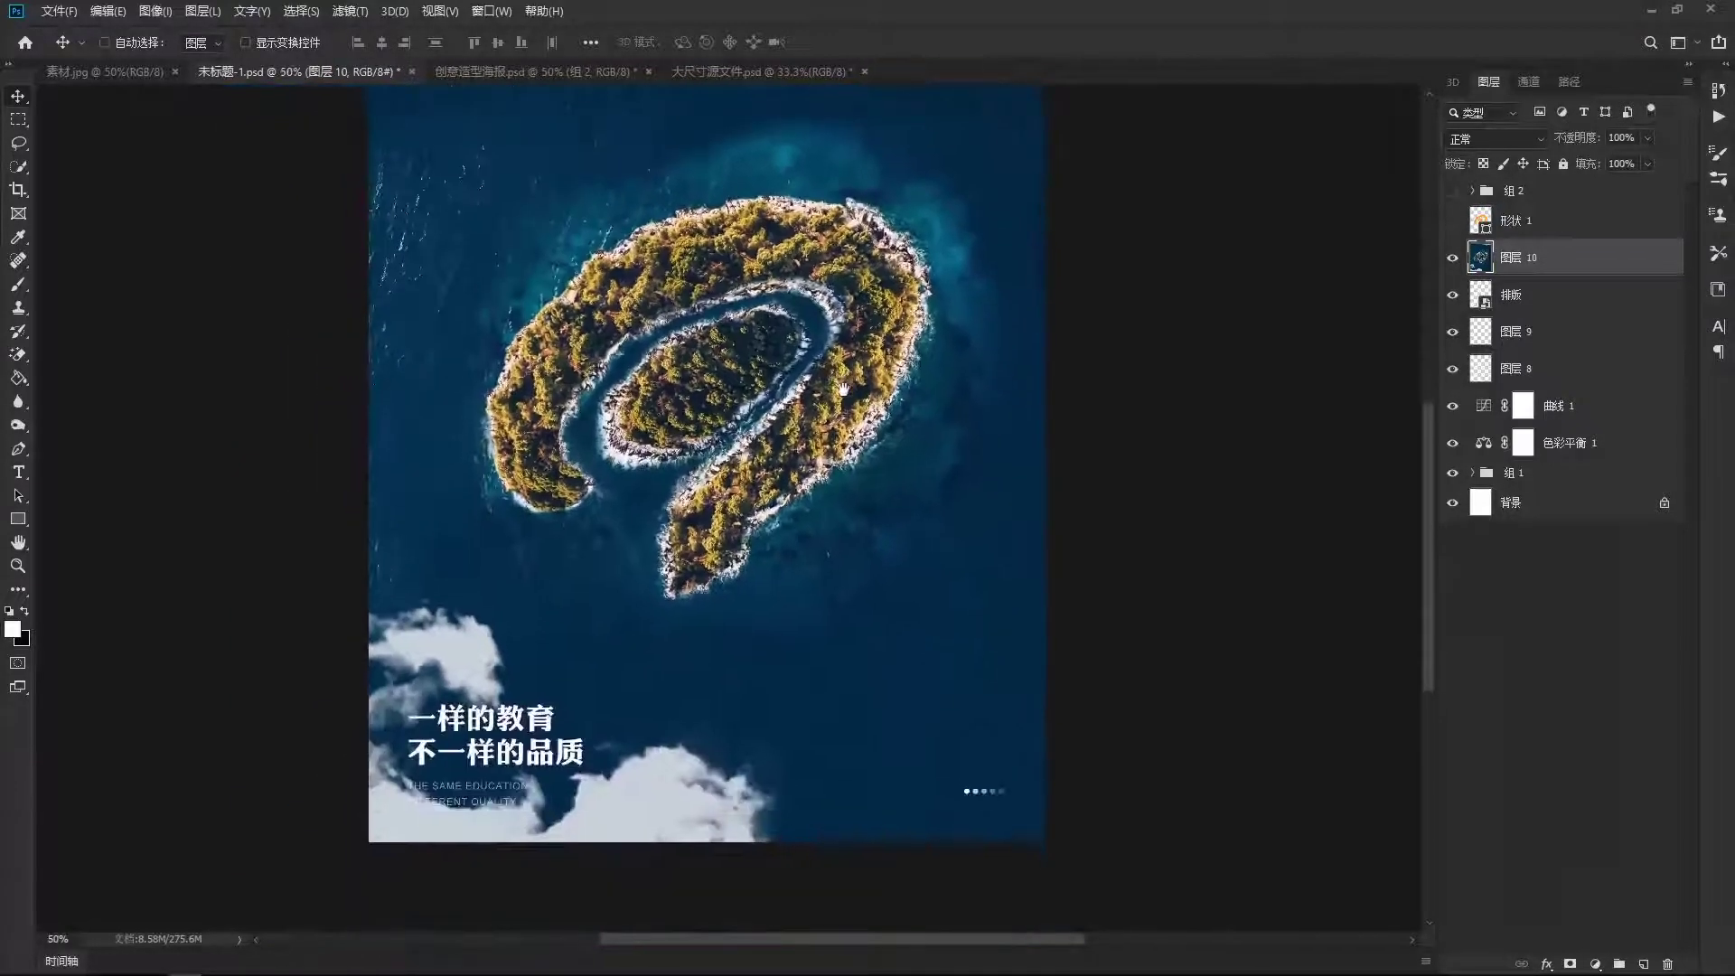